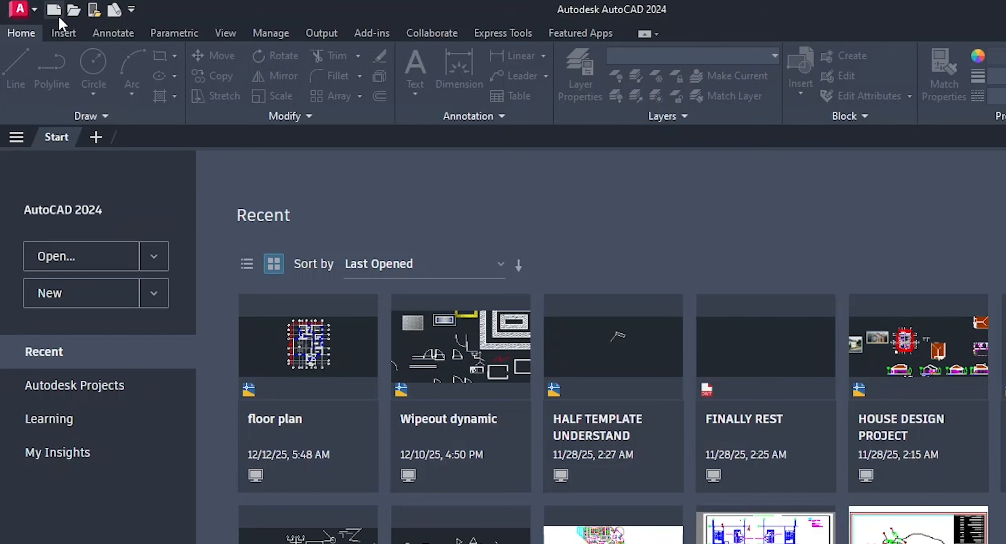
Step: Create a drawing from the Tutorial-mArch template and switch to model space with the grid off
{"action": "left_click", "coordinate": [59, 15]}
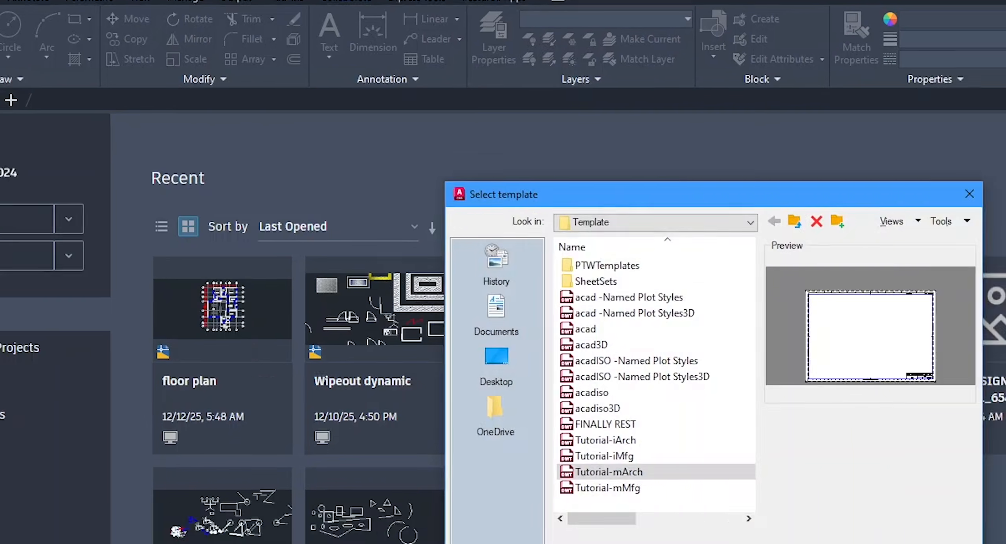
{"action": "left_click", "coordinate": [705, 510]}
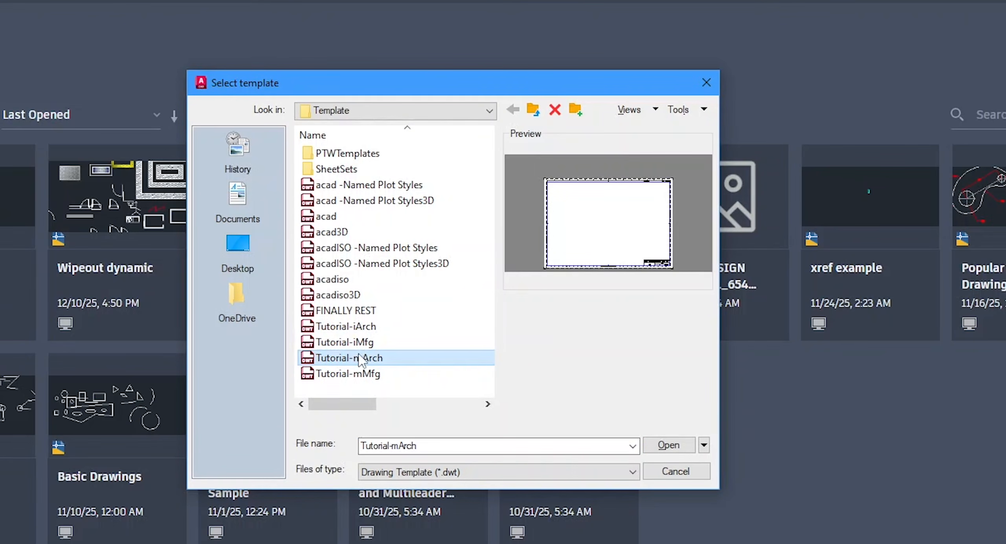
{"action": "left_click", "coordinate": [668, 446]}
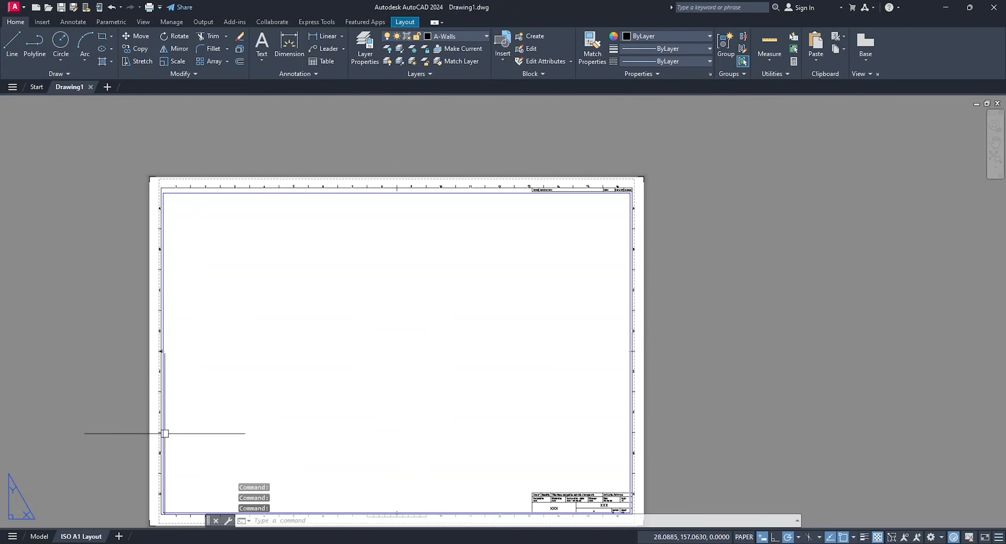
{"action": "left_click", "coordinate": [38, 537]}
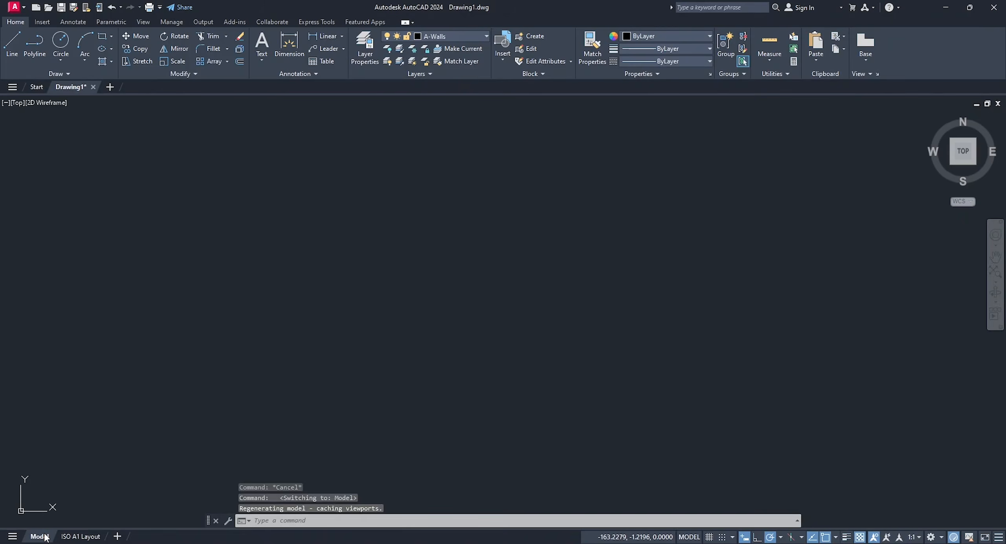
{"action": "left_click", "coordinate": [710, 537]}
{"action": "left_click", "coordinate": [709, 537]}
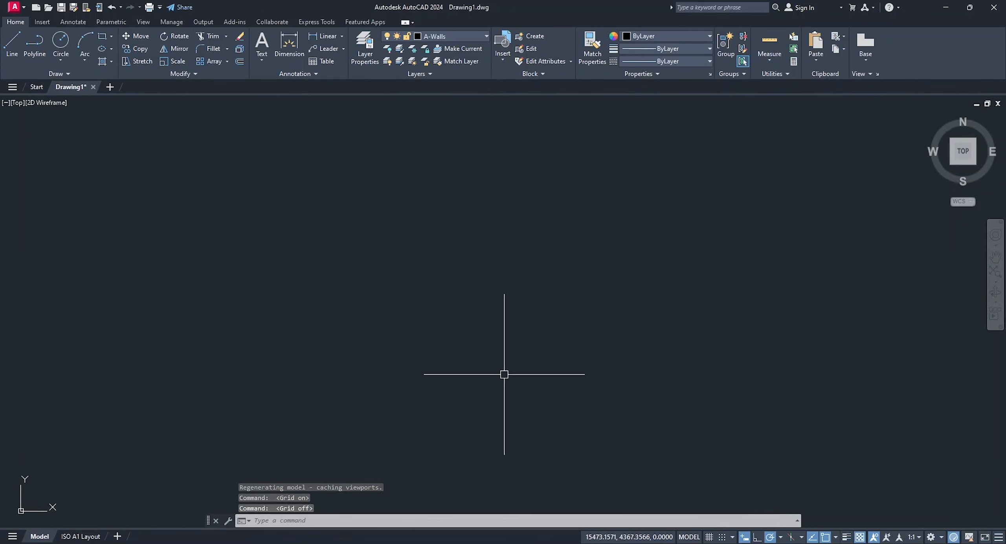
Step: Set the drawing units to decimal length with precision 0 and millimetres as the insertion scale
{"action": "type", "text": "un"}
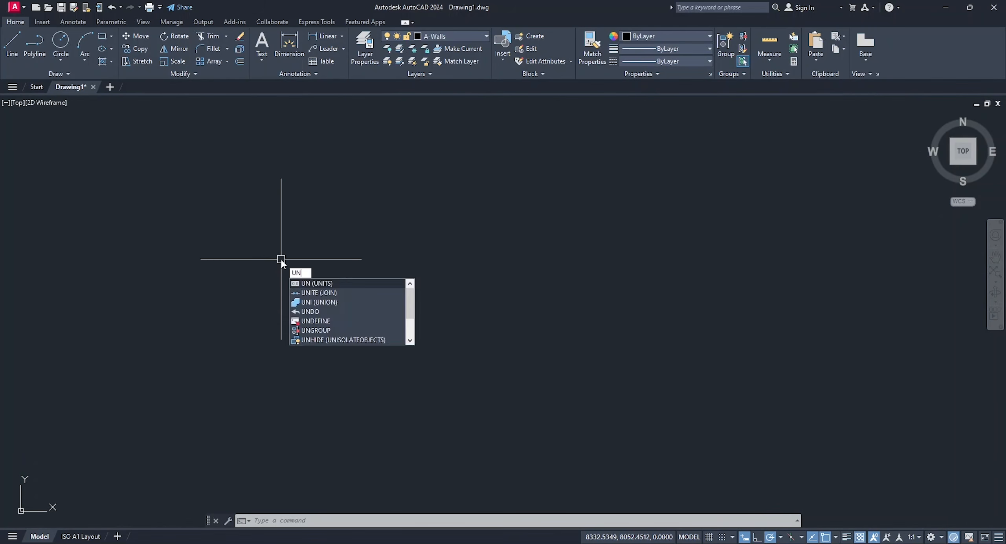
{"action": "key", "text": "Return"}
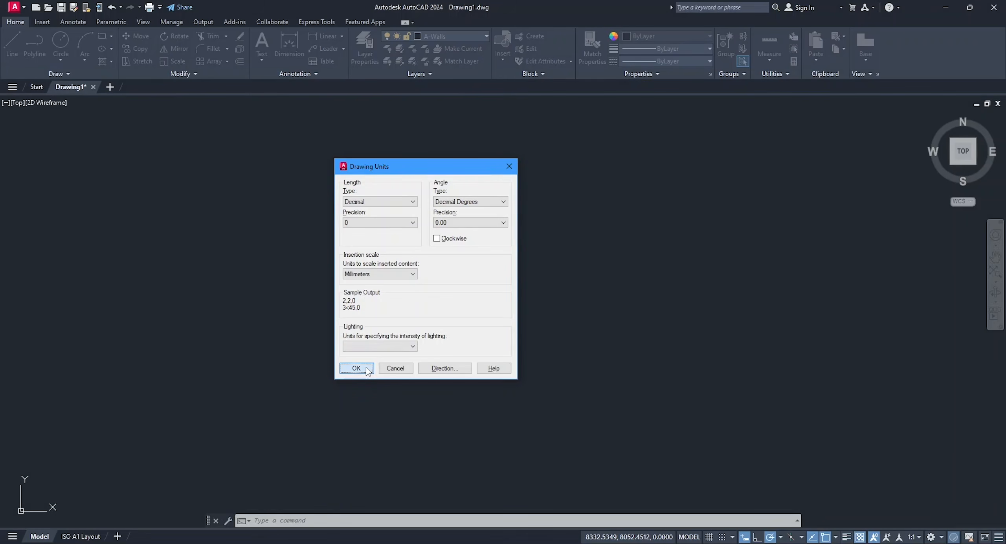
{"action": "left_click", "coordinate": [366, 369]}
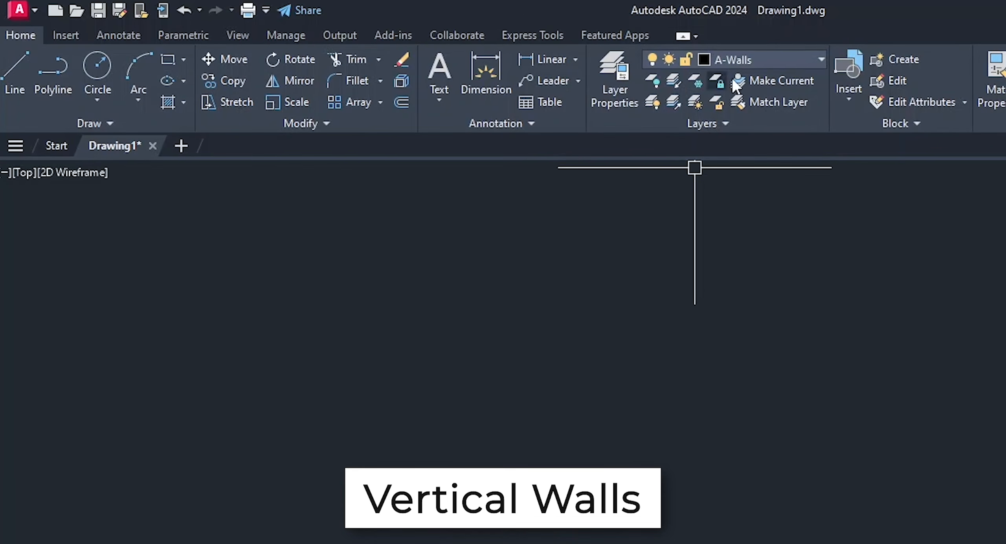
Step: Make A-Walls the current layer and draw a vertical line 19000 mm long with Ortho on
{"action": "left_click", "coordinate": [761, 59]}
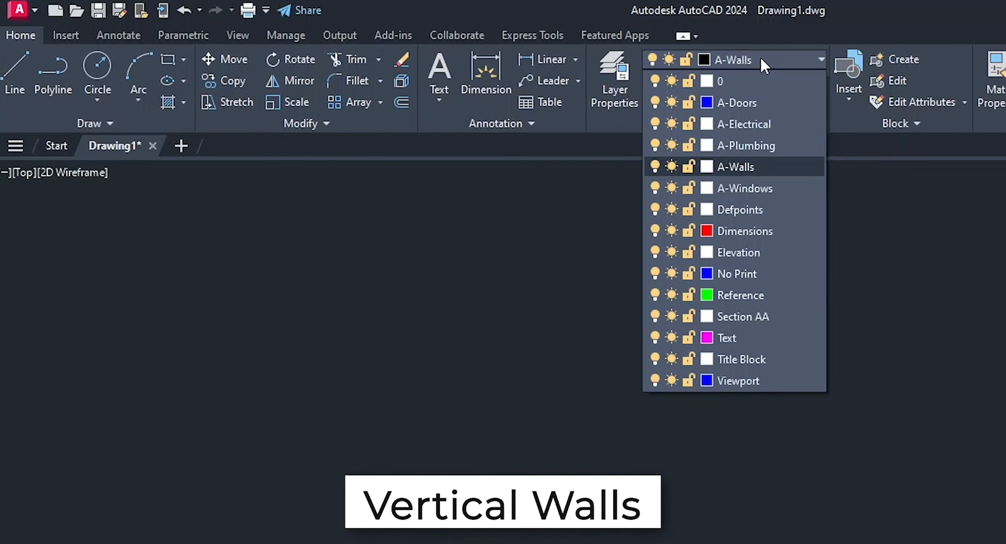
{"action": "left_click", "coordinate": [755, 169]}
{"action": "left_click", "coordinate": [12, 71]}
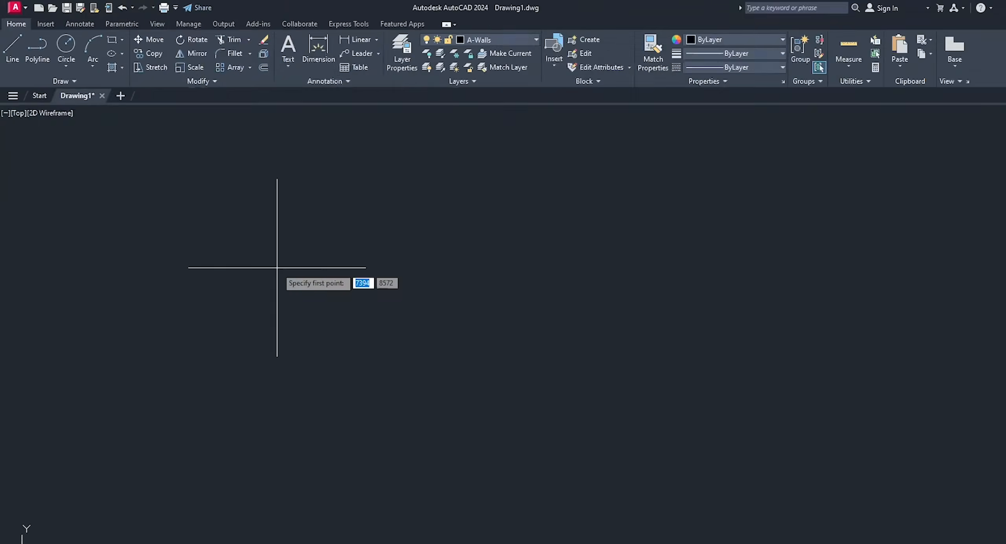
{"action": "left_click", "coordinate": [406, 475]}
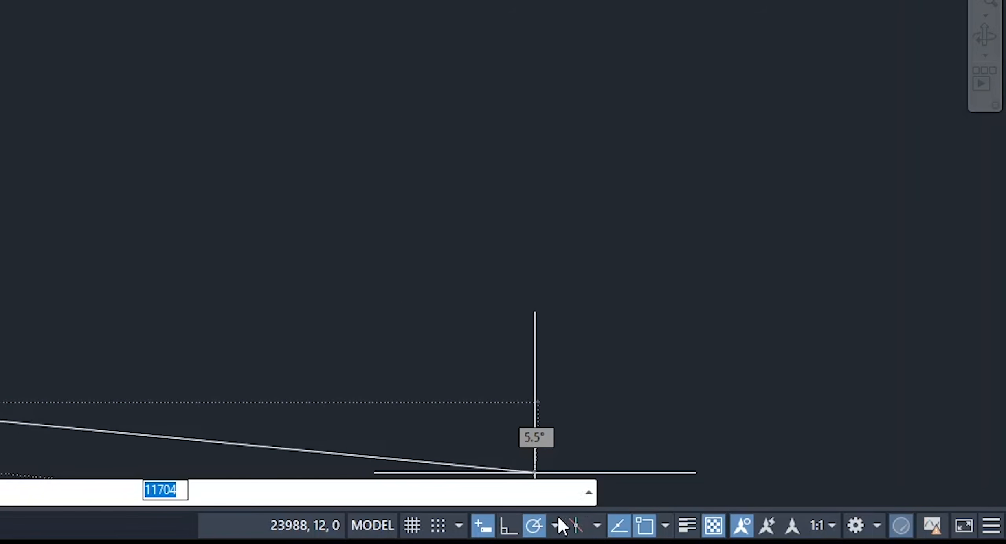
{"action": "key", "text": "F8"}
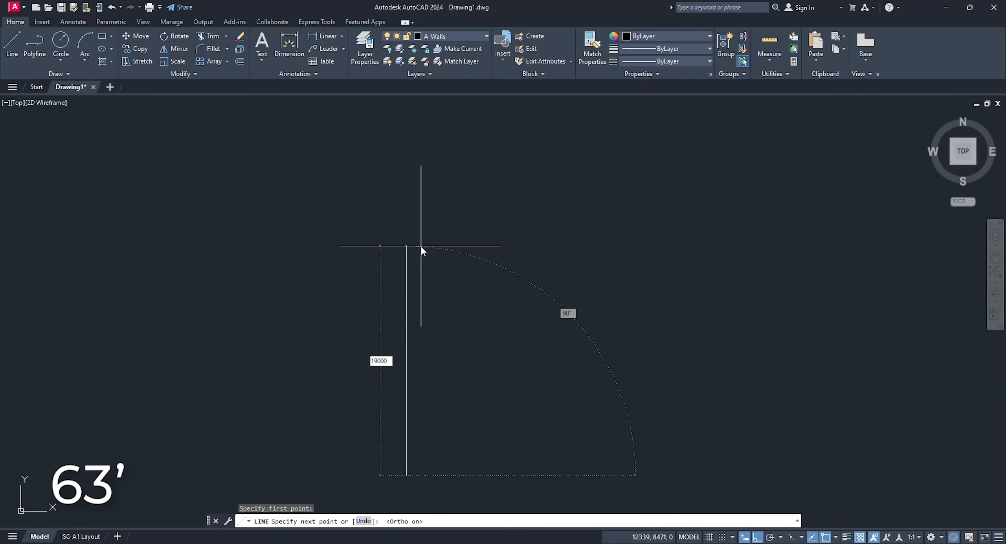
{"action": "key", "text": "Return"}
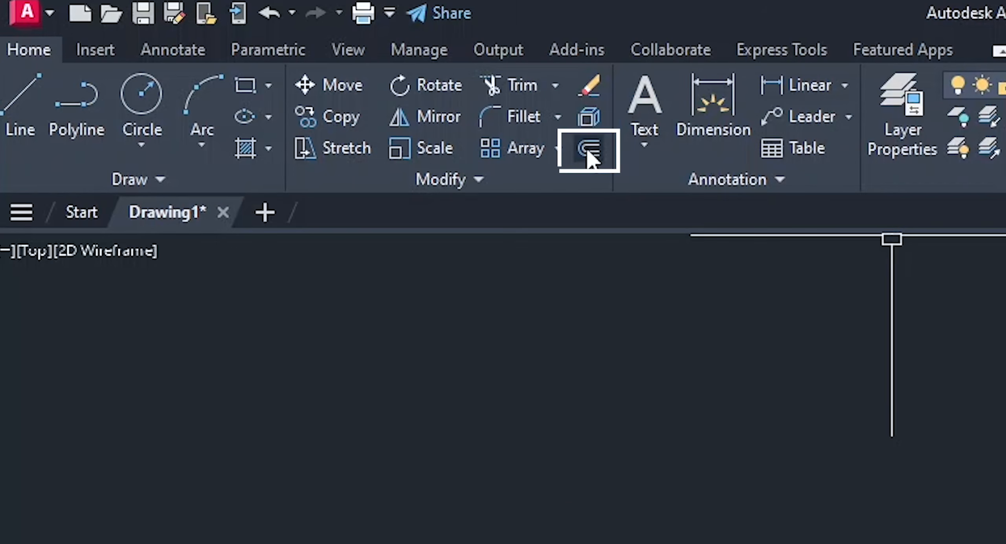
Step: Offset the vertical line by 115 mm to both sides to form the two wall faces
{"action": "left_click", "coordinate": [588, 151]}
{"action": "type", "text": "115"}
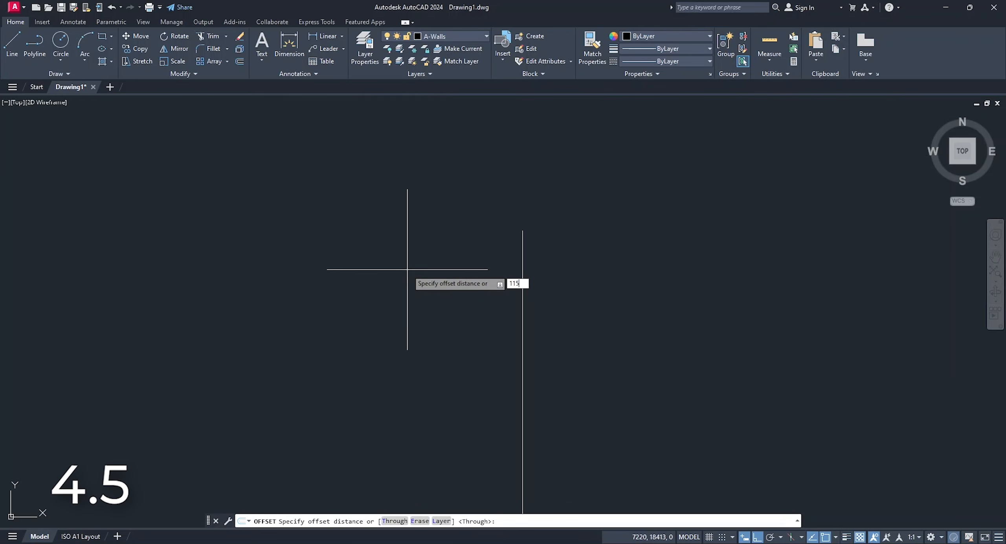
{"action": "key", "text": "Return"}
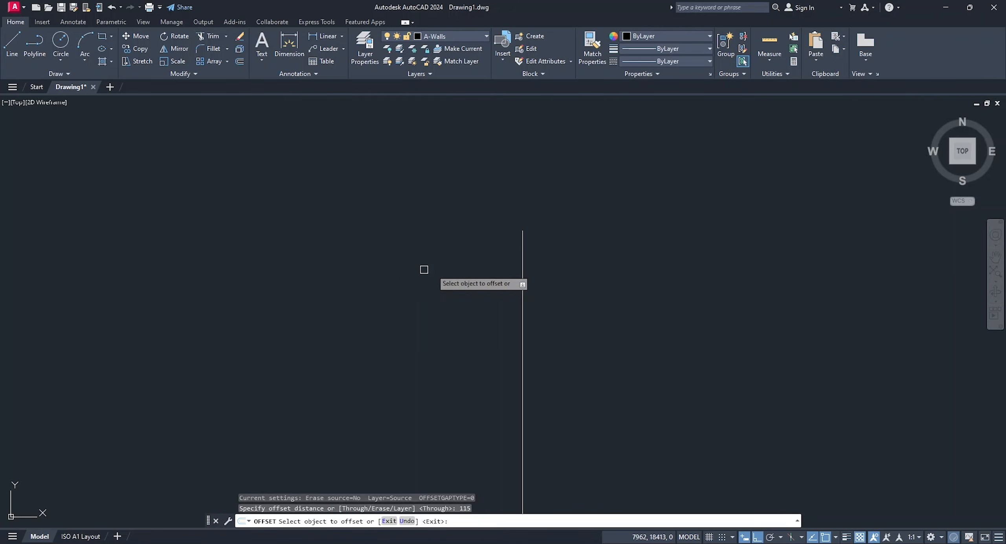
{"action": "left_click", "coordinate": [523, 236]}
{"action": "left_click", "coordinate": [494, 231]}
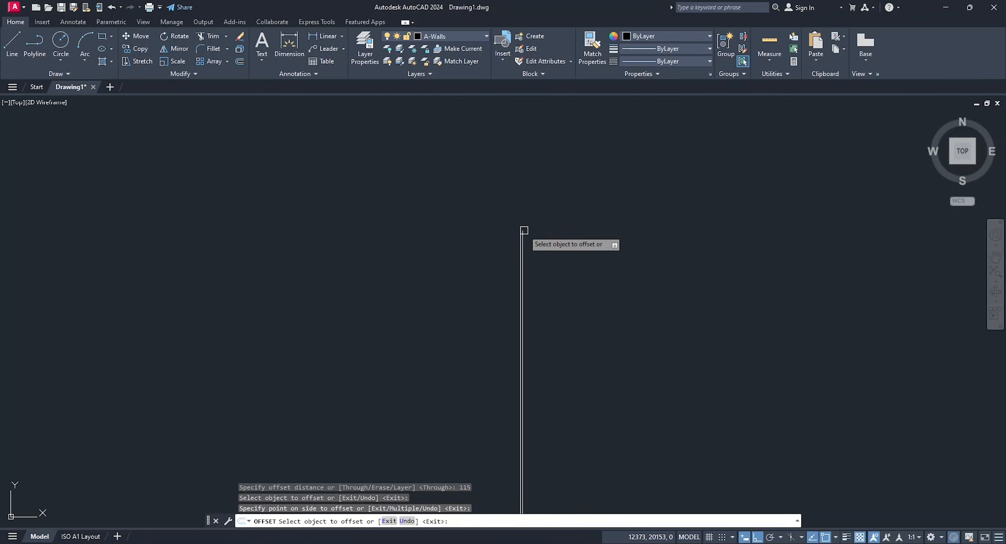
{"action": "left_click", "coordinate": [518, 236]}
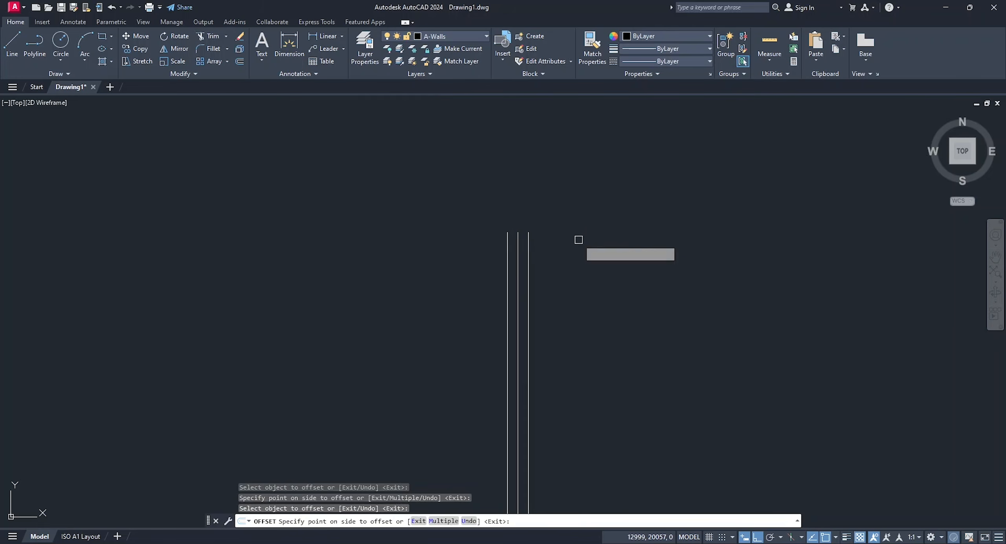
{"action": "left_click", "coordinate": [578, 240]}
{"action": "key", "text": "Escape"}
Step: Move the middle line of the wall to the Reference layer
{"action": "left_click", "coordinate": [519, 237]}
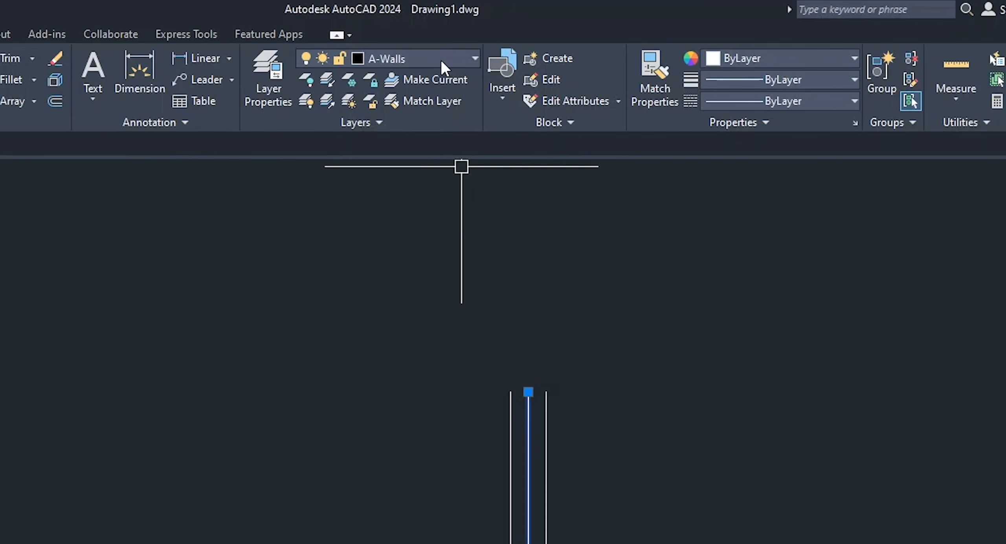
{"action": "left_click", "coordinate": [441, 60]}
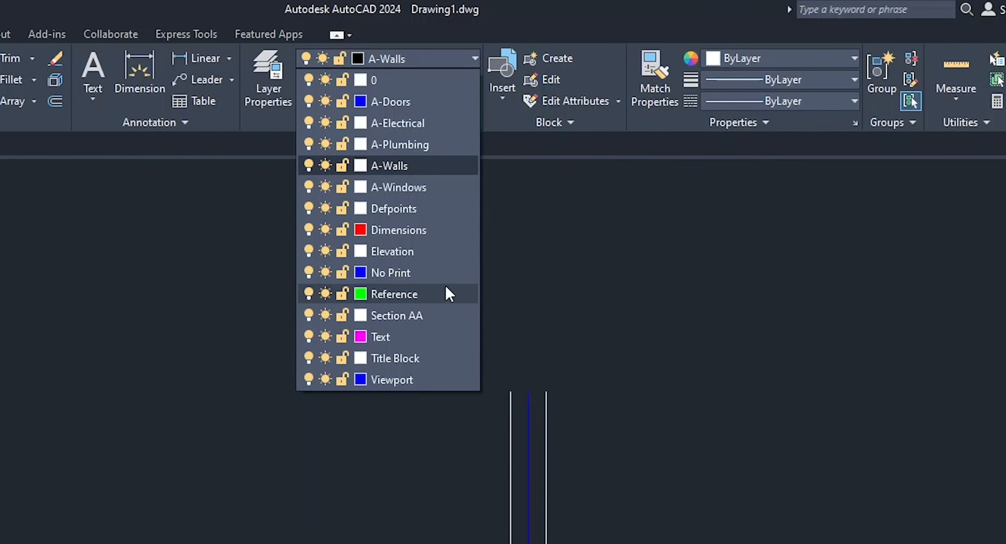
{"action": "left_click", "coordinate": [440, 297]}
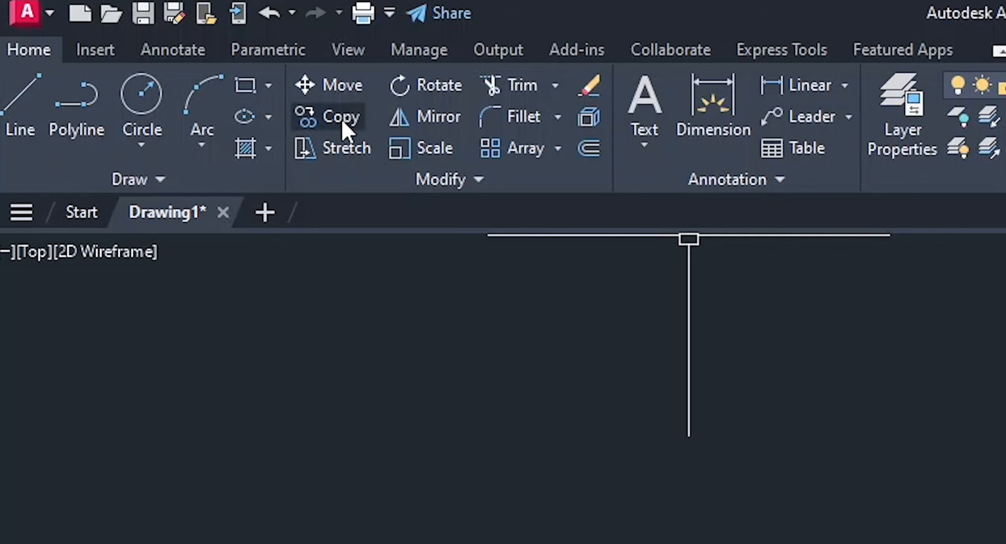
Step: Copy the wall's three lines 2400 mm to the right, using the centre line's upper end as base point
{"action": "left_click", "coordinate": [138, 50]}
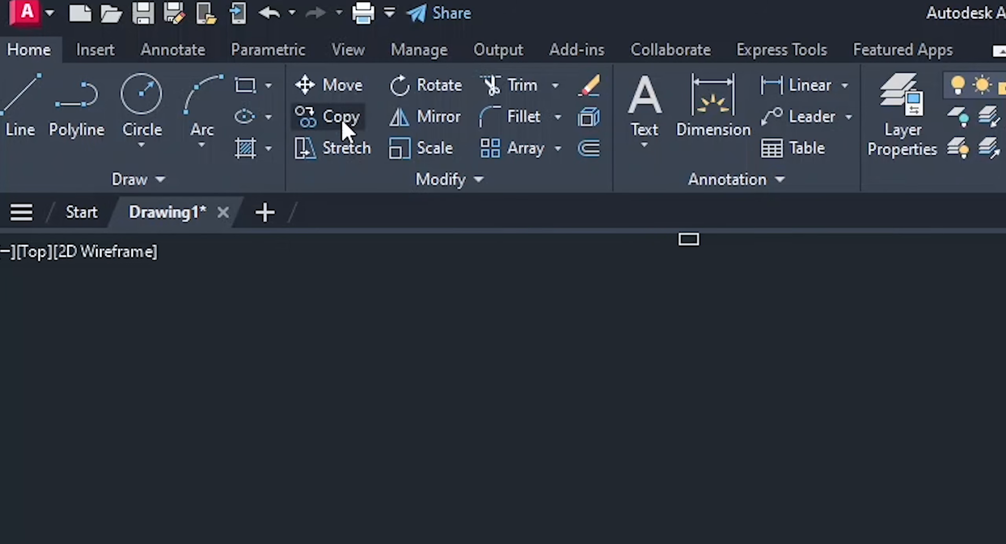
{"action": "left_click", "coordinate": [528, 258]}
{"action": "left_click", "coordinate": [518, 249]}
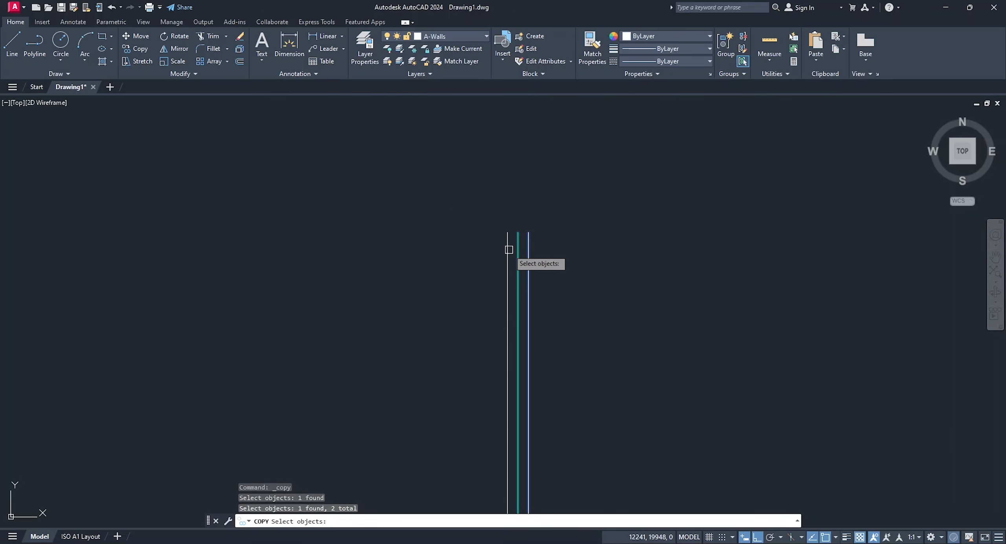
{"action": "left_click", "coordinate": [508, 241]}
{"action": "key", "text": "Return"}
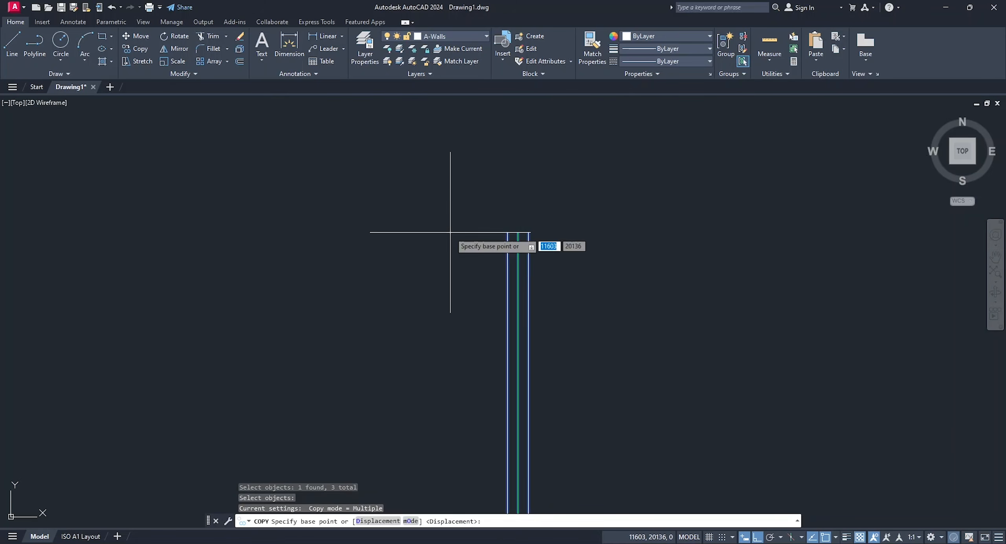
{"action": "left_click", "coordinate": [518, 232]}
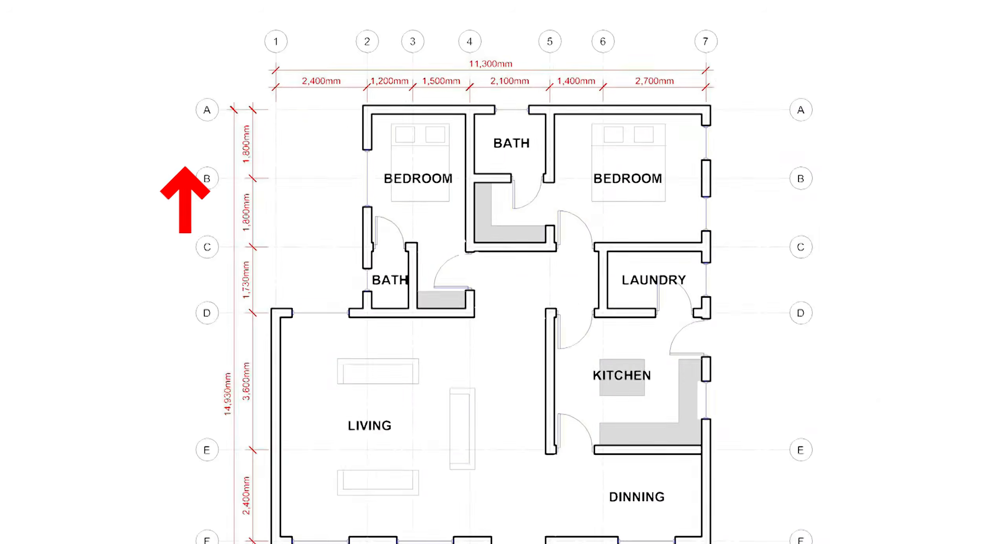
{"action": "type", "text": "2400"}
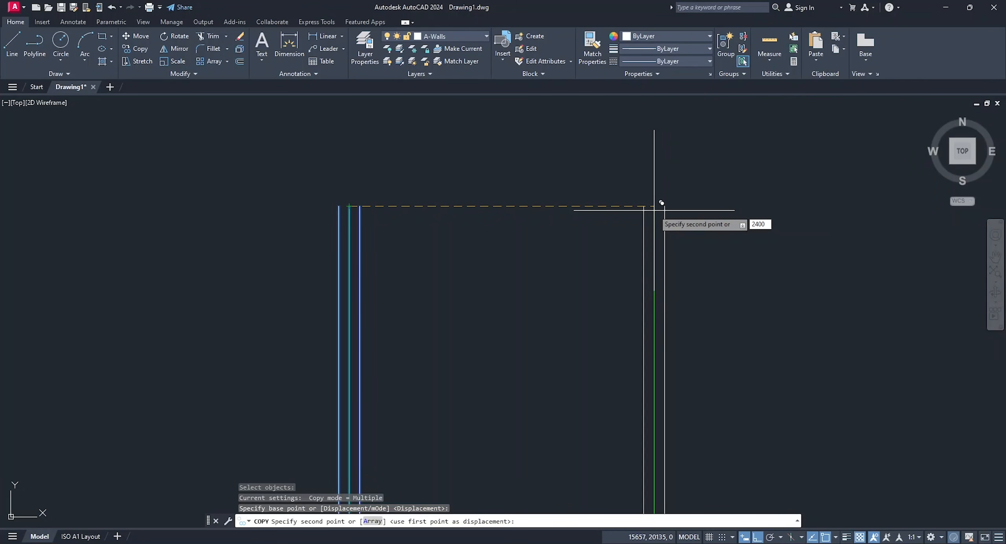
{"action": "key", "text": "Return"}
{"action": "key", "text": "Return"}
Step: Copy the second wall's three lines 1200 mm to the right from the centre line's upper end
{"action": "key", "text": "Return"}
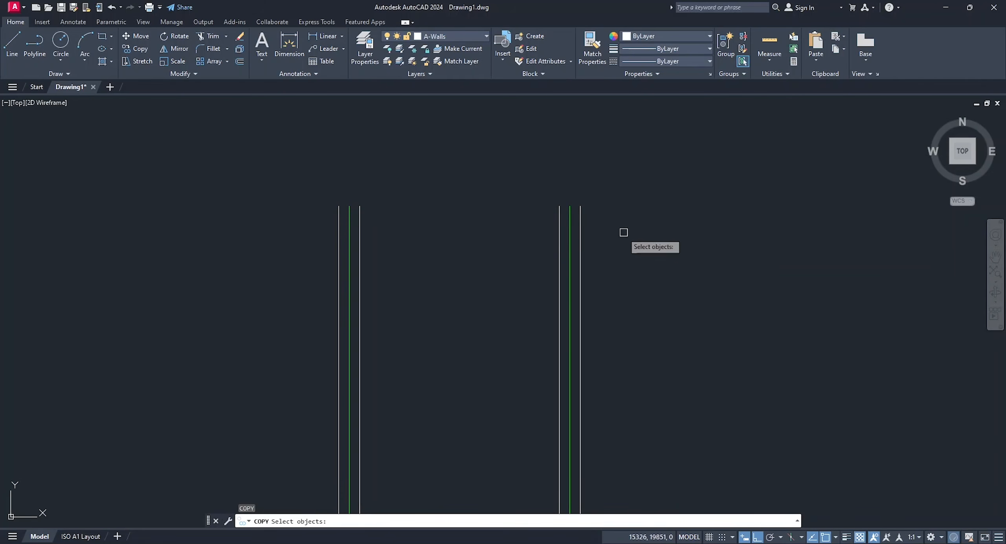
{"action": "left_click", "coordinate": [624, 312]}
{"action": "left_click", "coordinate": [544, 191]}
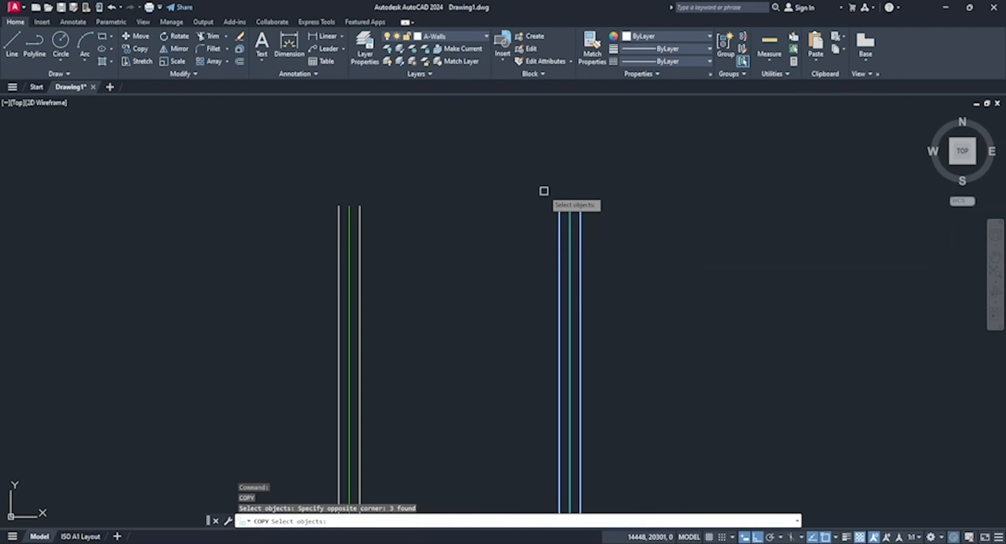
{"action": "key", "text": "Return"}
{"action": "left_click", "coordinate": [570, 206]}
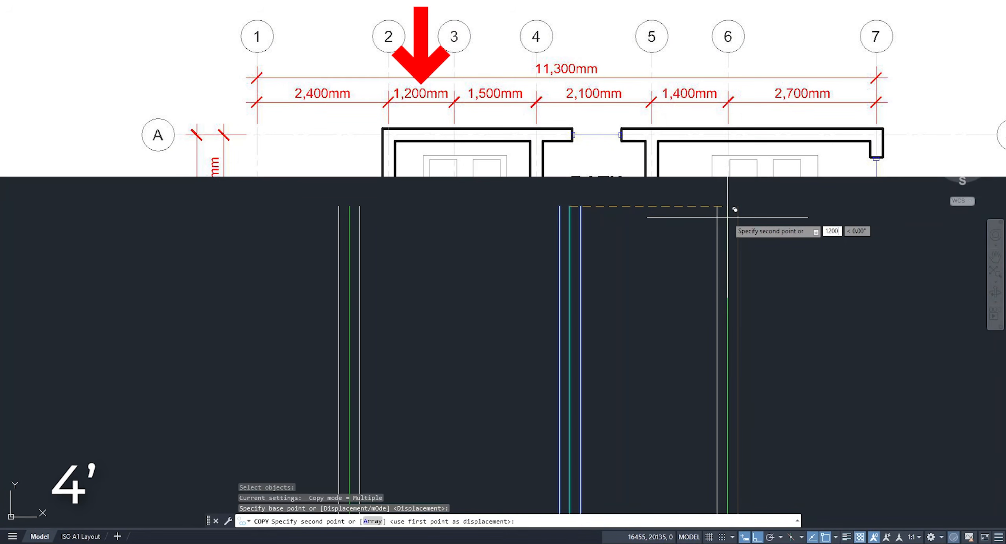
{"action": "key", "text": "Return"}
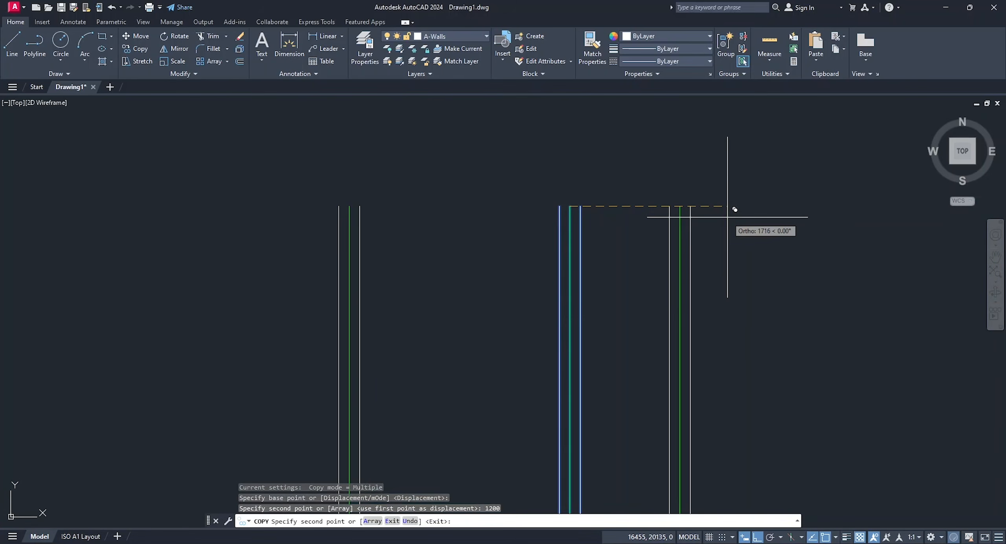
{"action": "key", "text": "Return"}
Step: Copy the third wall's three lines 1500 mm to the right from the centre line's upper end
{"action": "key", "text": "Return"}
{"action": "left_click", "coordinate": [727, 236]}
{"action": "left_click", "coordinate": [640, 186]}
{"action": "key", "text": "Return"}
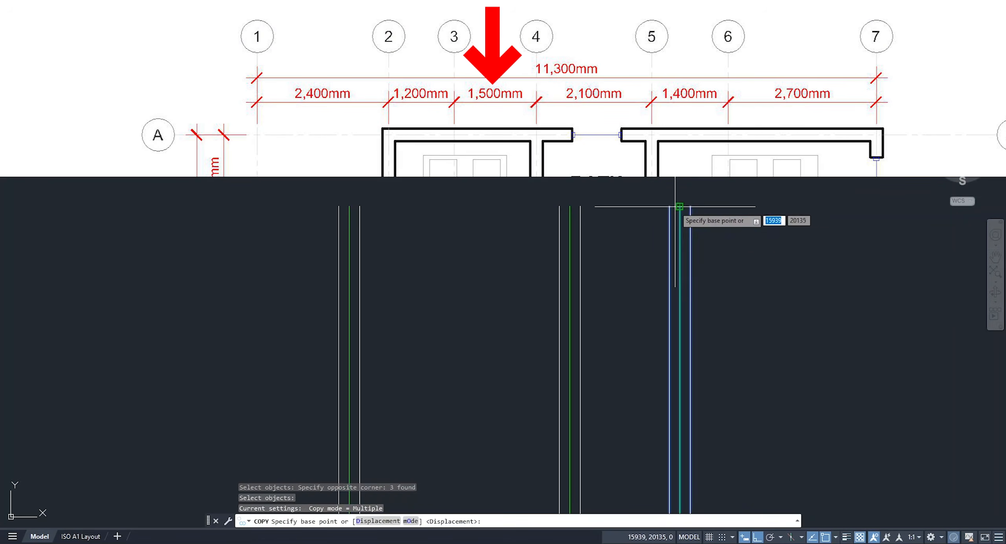
{"action": "left_click", "coordinate": [675, 206]}
{"action": "middle_click_drag", "start_coordinate": [731, 208], "coordinate": [599, 237]}
{"action": "type", "text": "150"}
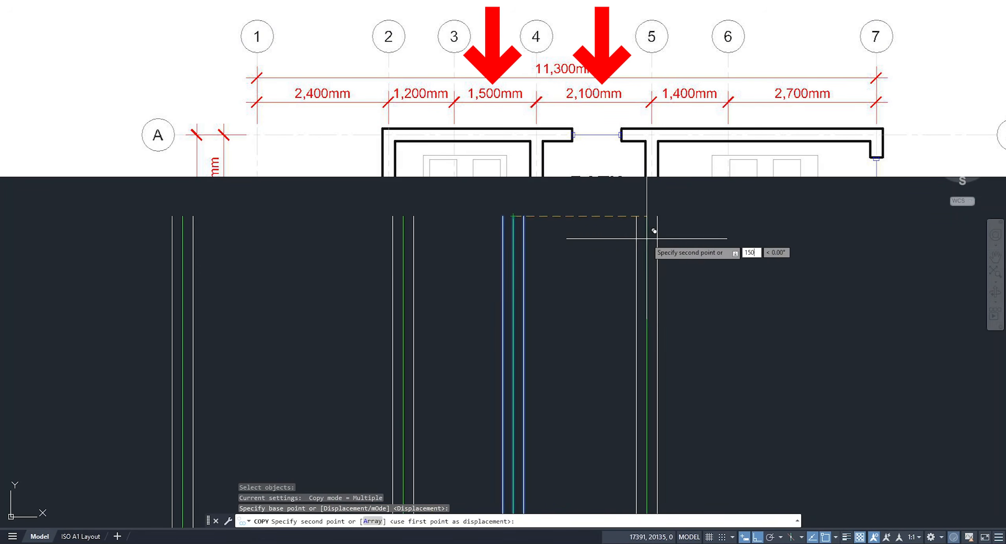
{"action": "type", "text": "0"}
{"action": "key", "text": "Return"}
{"action": "key", "text": "Return"}
Step: Copy the fourth wall's three lines 2100 mm to the right from the centre line's upper end
{"action": "key", "text": "Return"}
{"action": "left_click", "coordinate": [696, 250]}
{"action": "left_click", "coordinate": [632, 200]}
{"action": "key", "text": "Return"}
{"action": "left_click", "coordinate": [651, 216]}
{"action": "type", "text": "2100"}
{"action": "key", "text": "Return"}
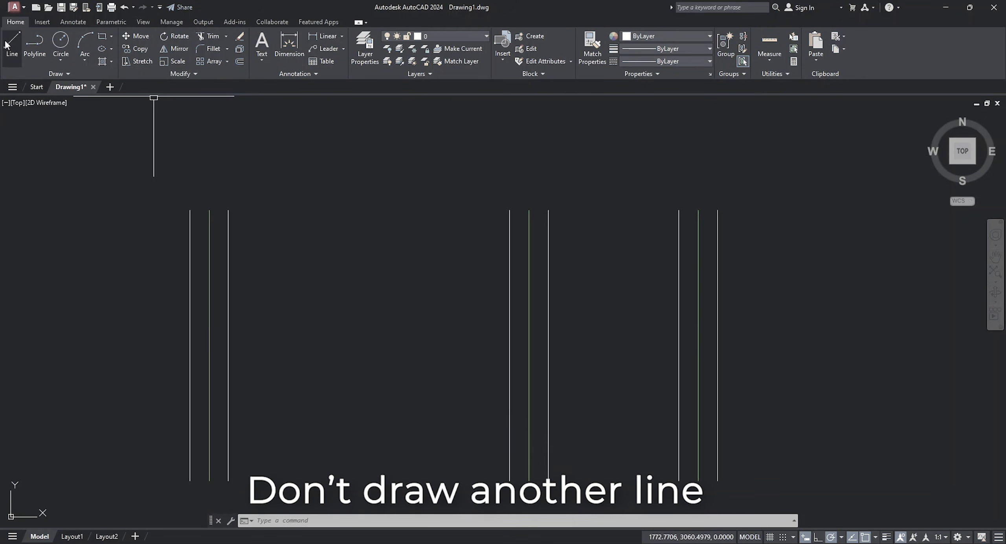
Step: Draw a line across the upper ends of the vertical walls, from the first wall's outer face to the last wall's
{"action": "left_click", "coordinate": [9, 43]}
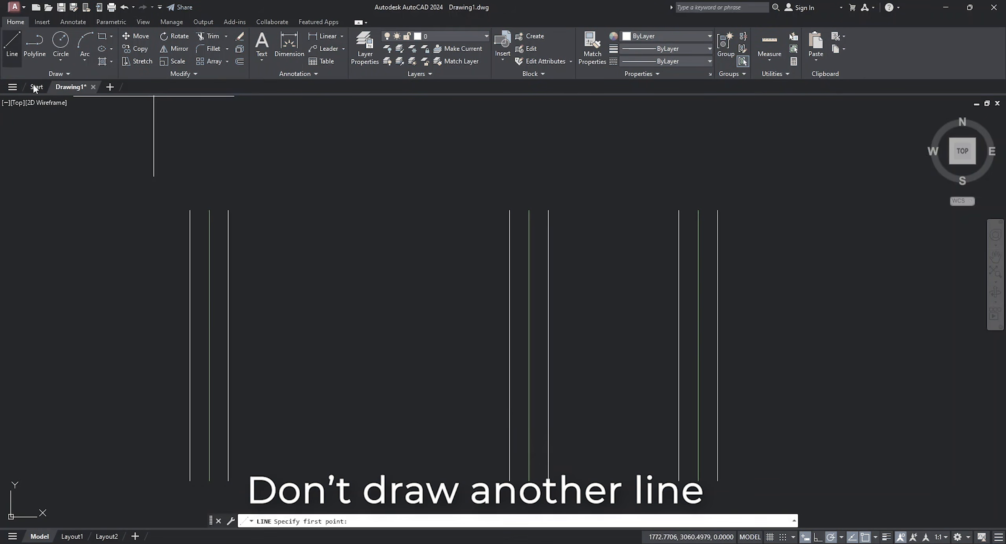
{"action": "left_click", "coordinate": [189, 210]}
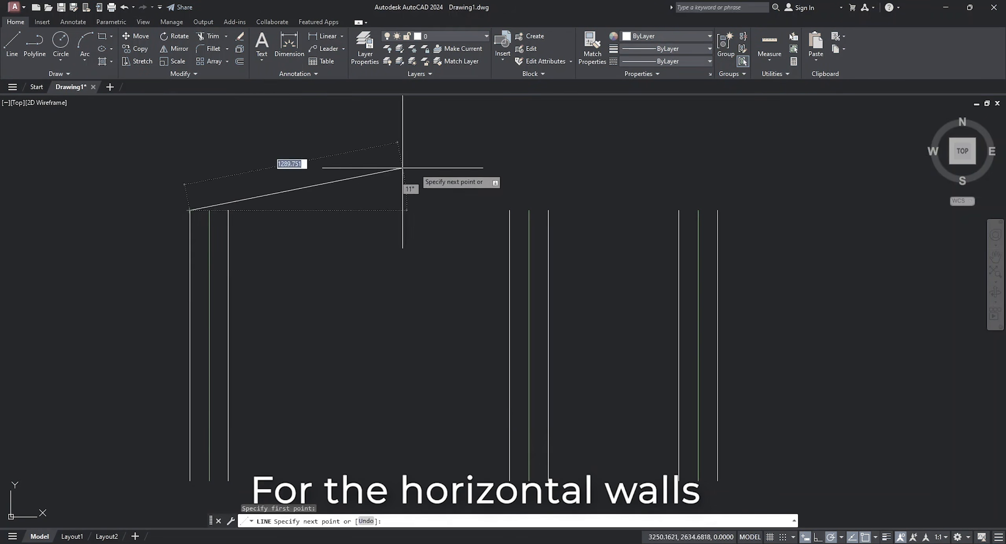
{"action": "left_click", "coordinate": [717, 211]}
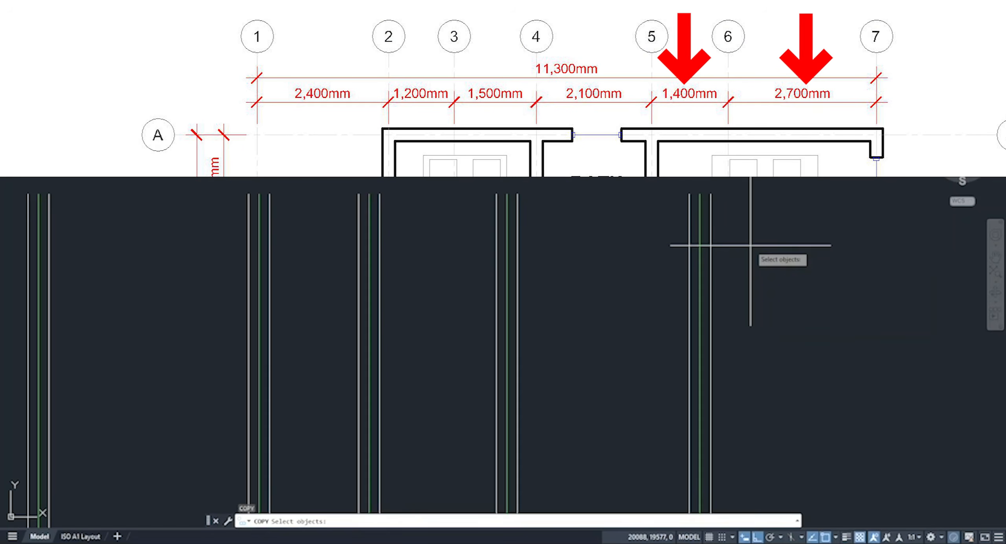
Step: Copy the fifth wall's three lines 1400 mm to the right from the centre line's upper end
{"action": "left_click", "coordinate": [750, 245]}
{"action": "left_click", "coordinate": [657, 180]}
{"action": "key", "text": "Return"}
{"action": "left_click", "coordinate": [701, 193]}
{"action": "type", "text": "140"}
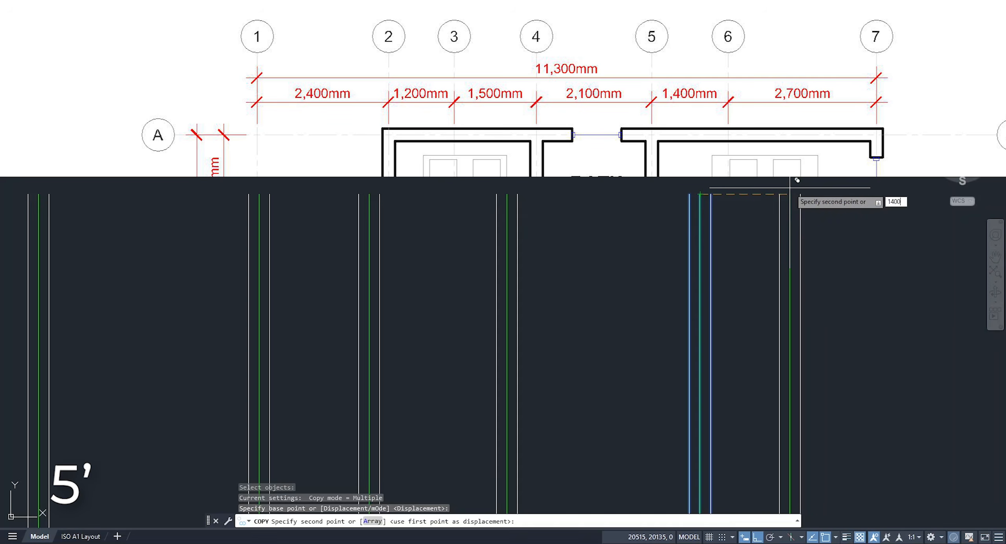
{"action": "type", "text": "0"}
{"action": "key", "text": "Return"}
Step: Place another copy of the fifth wall's three lines 3100 mm to the right of the original and finish copying
{"action": "middle_click_drag", "start_coordinate": [899, 195], "coordinate": [732, 218]}
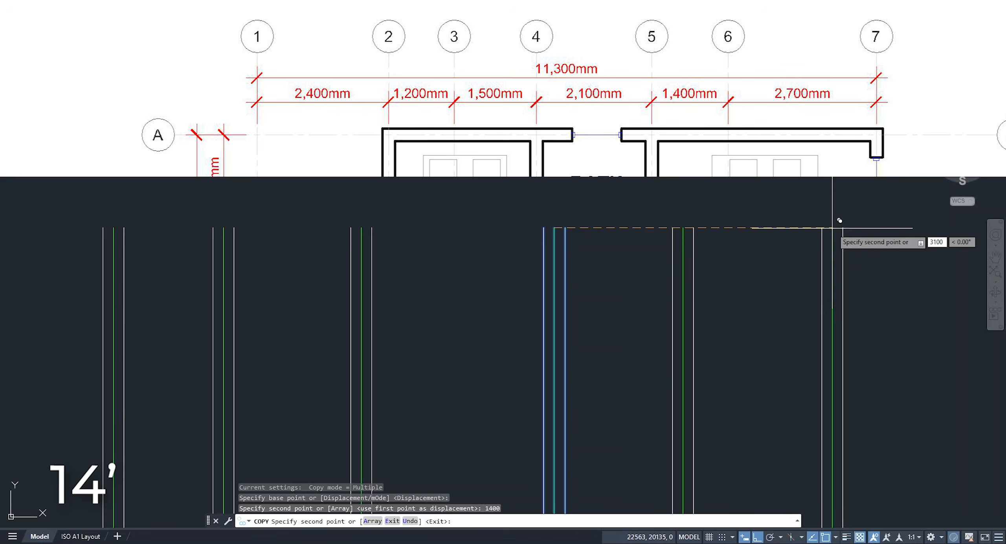
{"action": "type", "text": "3100"}
{"action": "key", "text": "Return"}
{"action": "key", "text": "Return"}
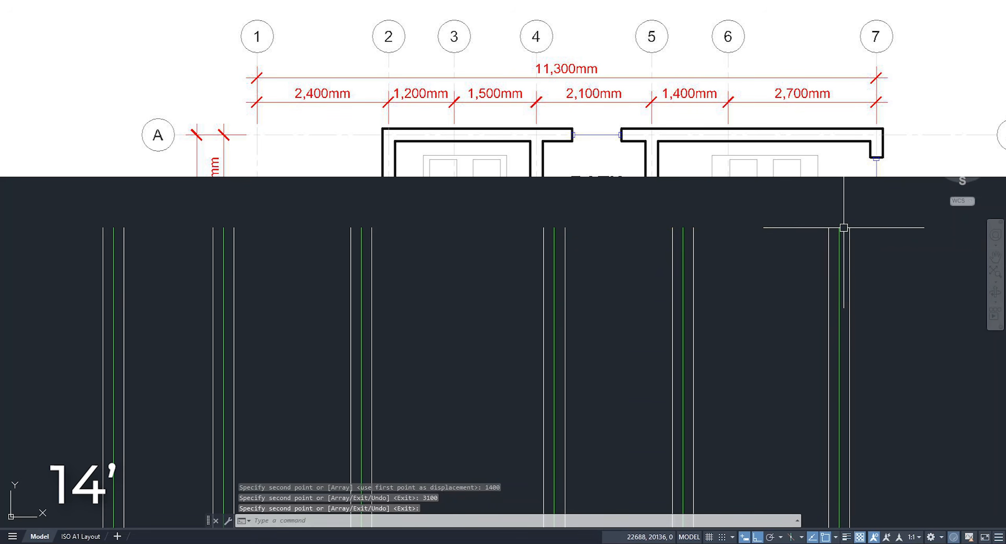
{"action": "middle_click", "coordinate": [791, 248]}
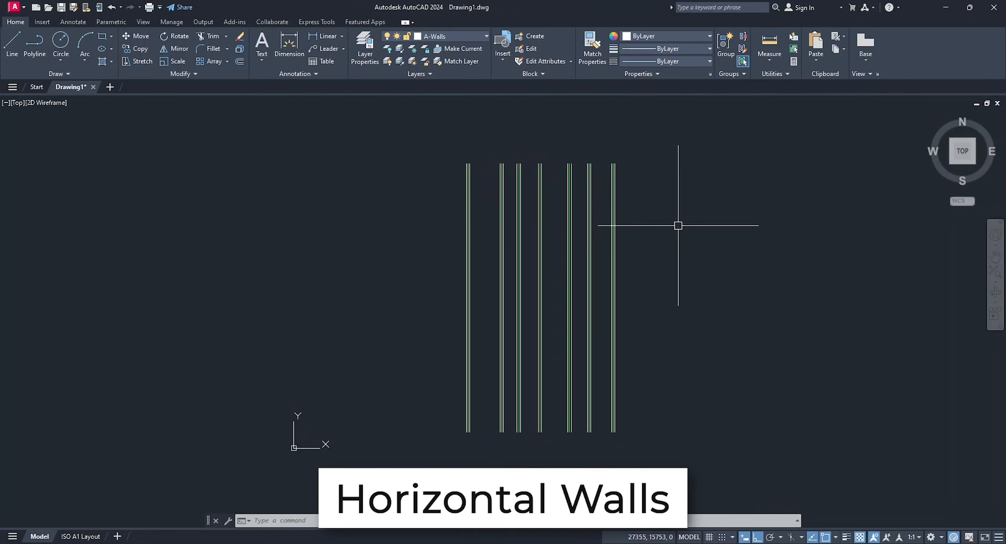
Step: Try to rotate the first wall's three lines to horizontal about a point 1500 mm below the centre line's upper end
{"action": "scroll", "coordinate": [494, 202], "scroll_direction": "up", "scroll_amount": 8}
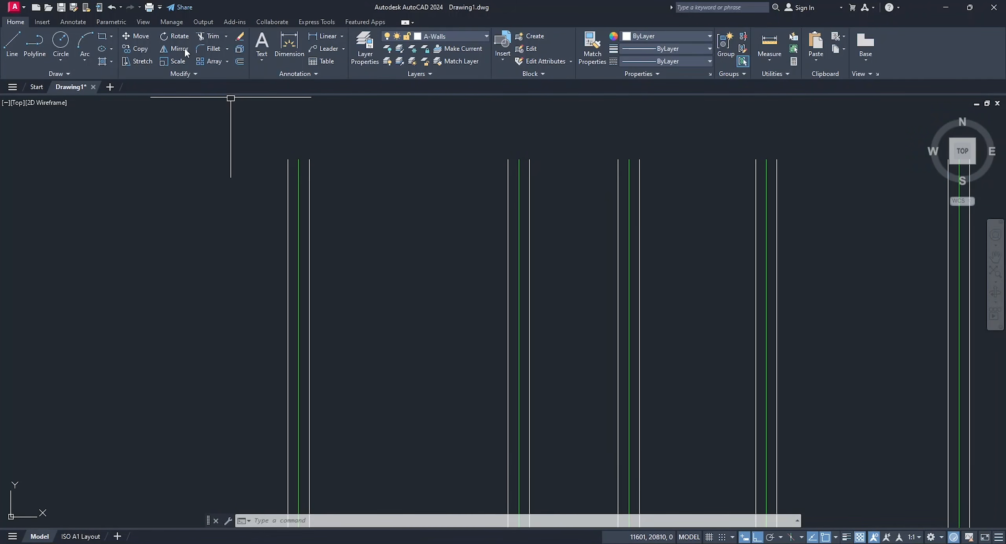
{"action": "left_click", "coordinate": [177, 35]}
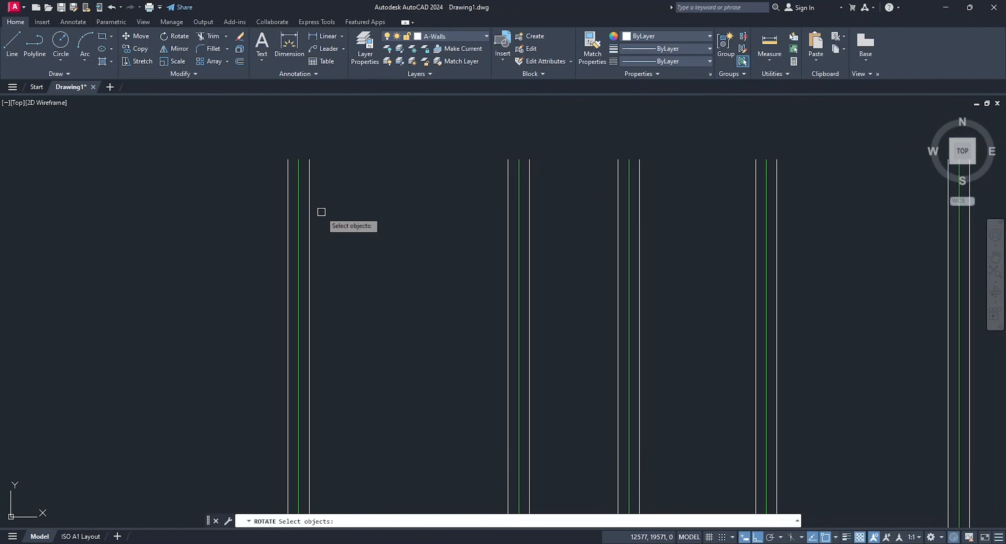
{"action": "left_click", "coordinate": [309, 184]}
{"action": "left_click", "coordinate": [298, 180]}
{"action": "left_click", "coordinate": [289, 181]}
{"action": "key", "text": "Return"}
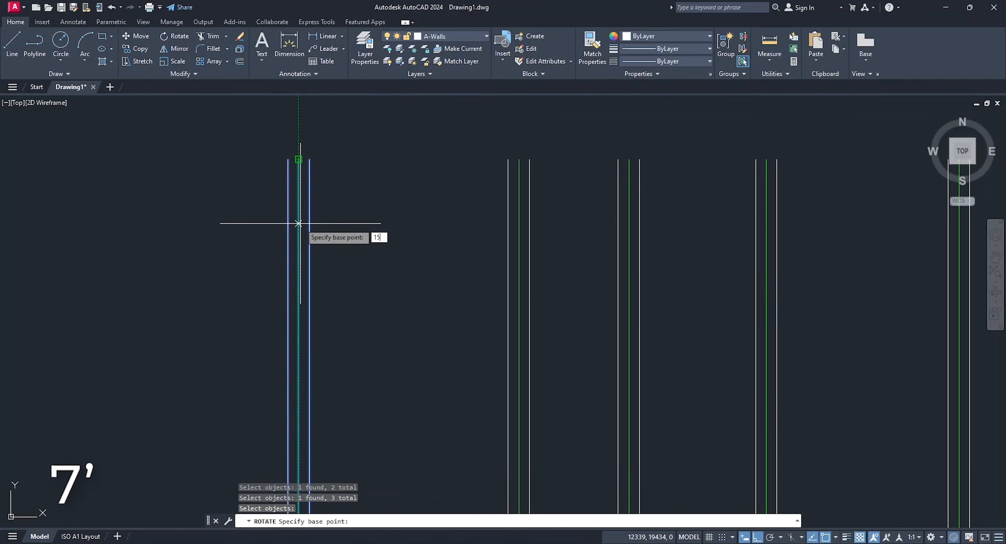
{"action": "key", "text": "Return"}
{"action": "scroll", "coordinate": [310, 220], "scroll_direction": "down", "scroll_amount": 5}
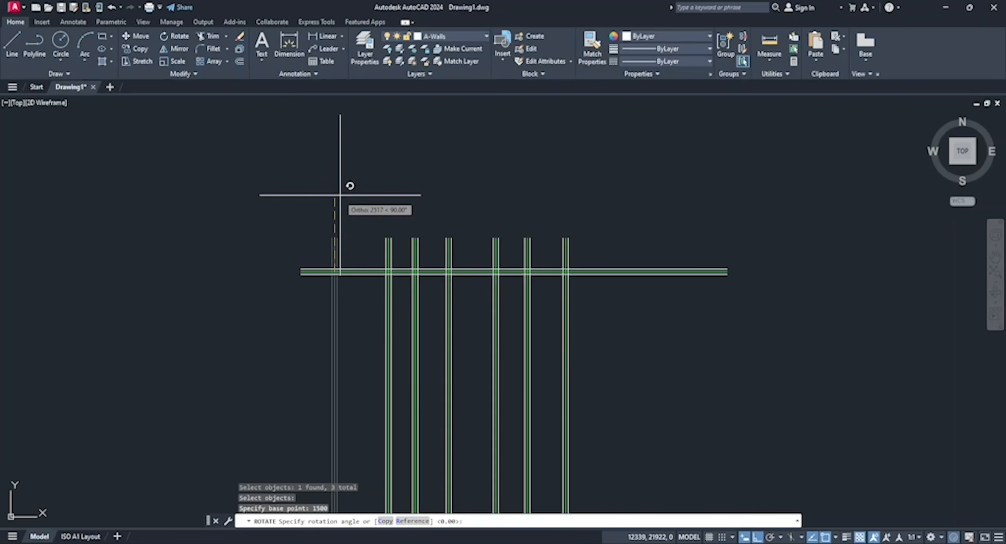
{"action": "left_click", "coordinate": [331, 164]}
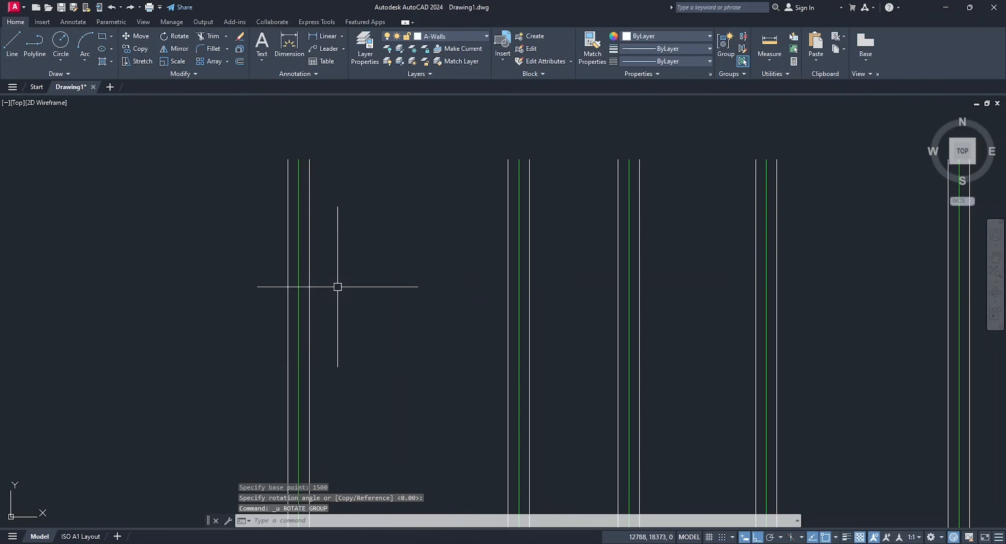
Step: Rotate a copy of the first wall's three lines to horizontal about a point 1500 mm below the centre line's upper end
{"action": "key", "text": "Return"}
{"action": "left_click", "coordinate": [328, 208]}
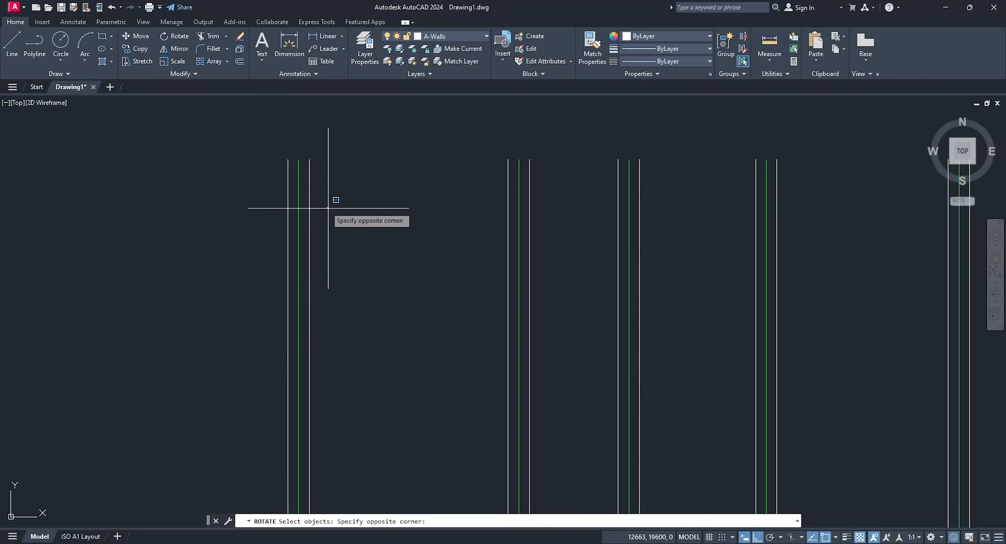
{"action": "left_click", "coordinate": [266, 152]}
{"action": "key", "text": "Return"}
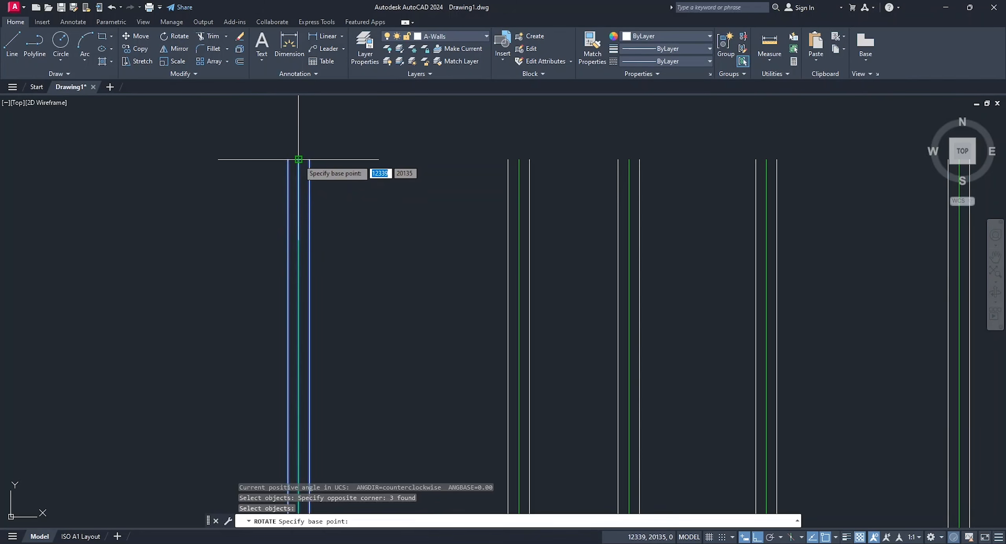
{"action": "type", "text": "15"}
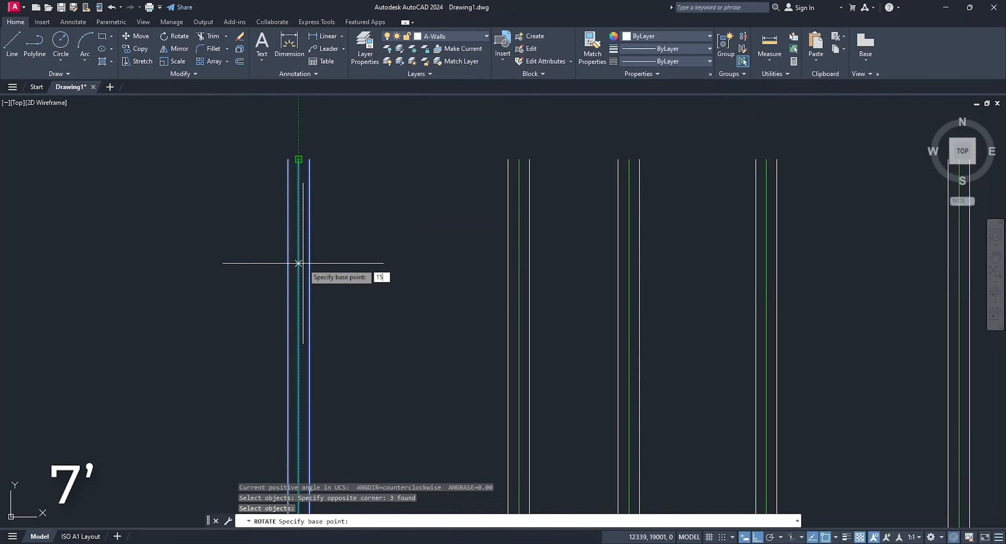
{"action": "type", "text": "00"}
{"action": "key", "text": "Return"}
{"action": "scroll", "coordinate": [303, 168], "scroll_direction": "down", "scroll_amount": 5}
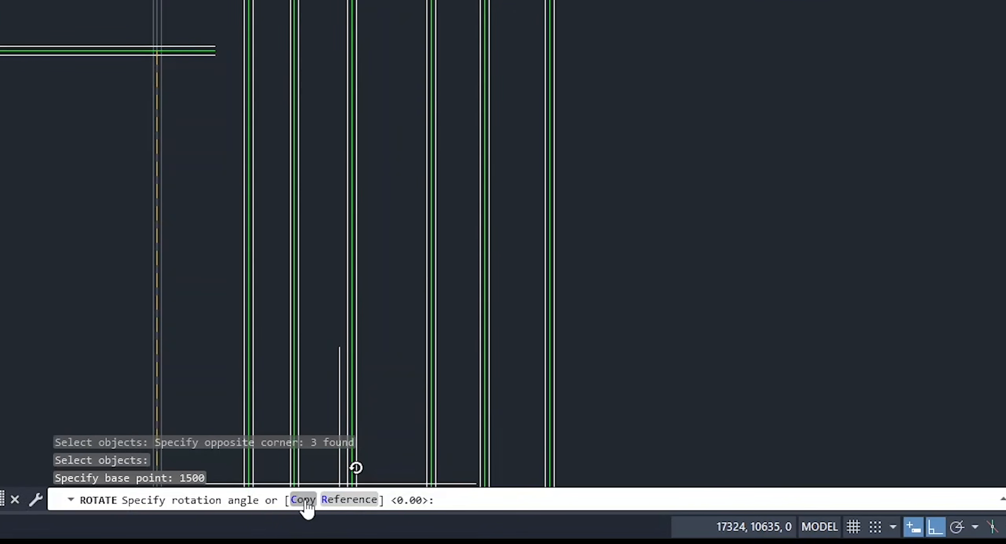
{"action": "left_click", "coordinate": [304, 500]}
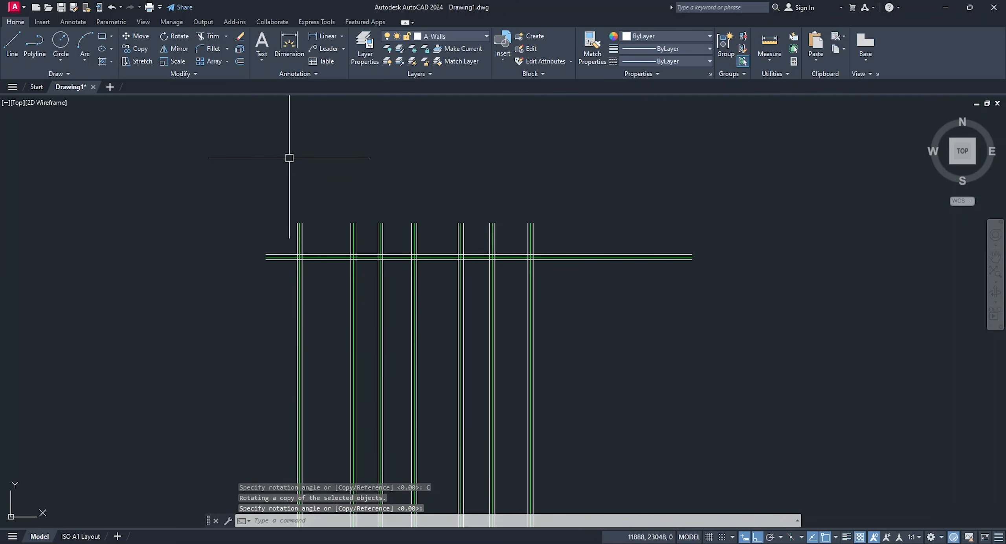
Step: Copy the horizontal wall's three lines 1800 mm downward from the centre line's left end
{"action": "middle_click_drag", "start_coordinate": [289, 157], "coordinate": [335, 123]}
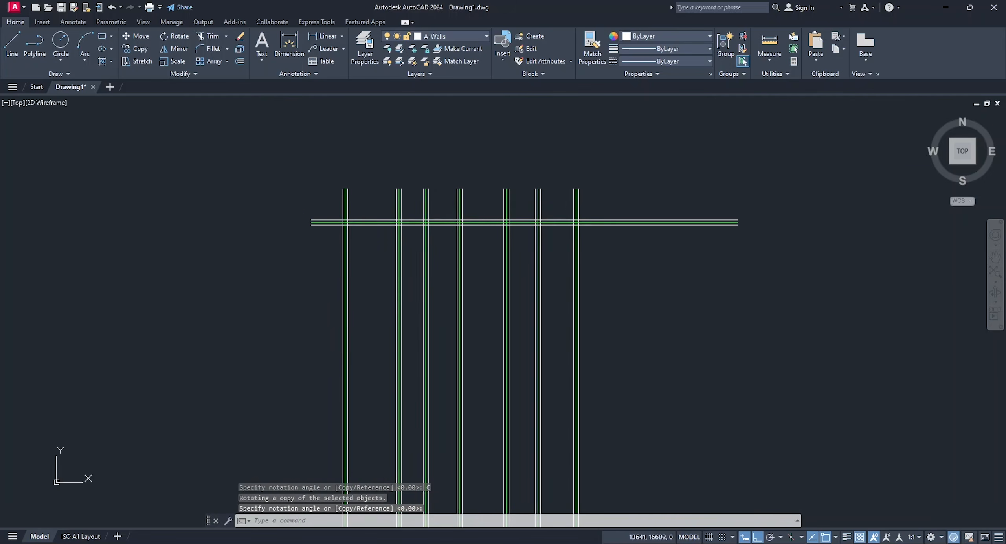
{"action": "scroll", "coordinate": [320, 209], "scroll_direction": "up", "scroll_amount": 4}
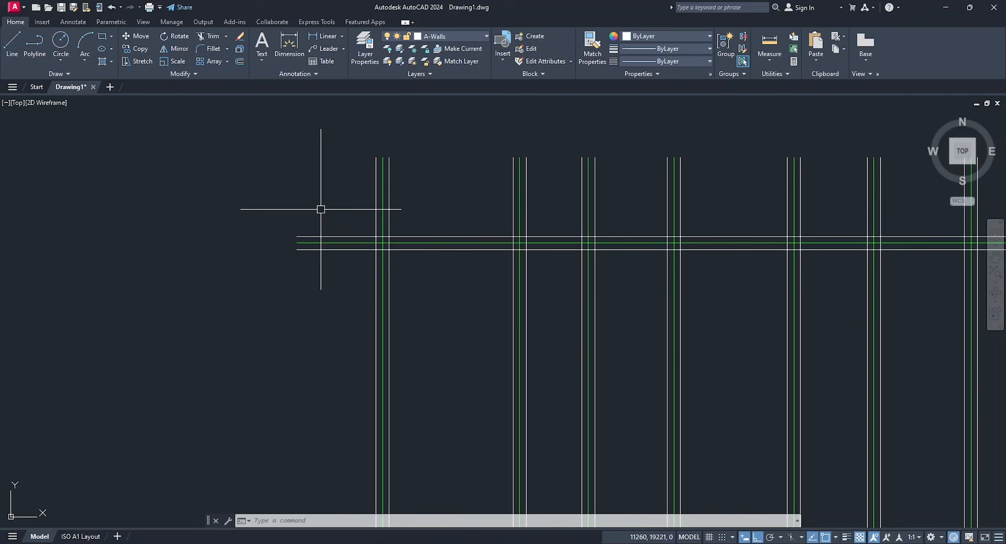
{"action": "left_click", "coordinate": [333, 269]}
{"action": "left_click", "coordinate": [305, 200]}
{"action": "type", "text": "co"}
{"action": "key", "text": "Return"}
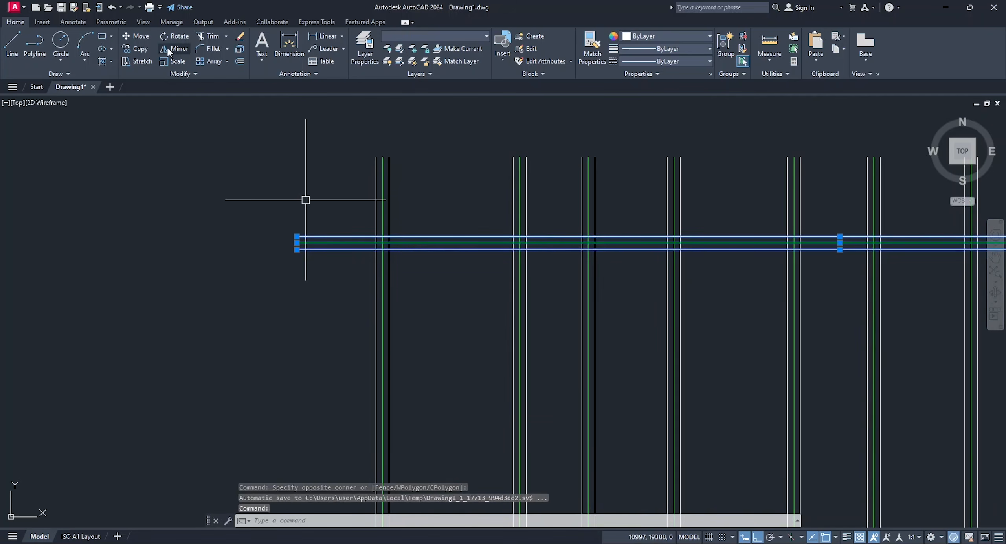
{"action": "left_click", "coordinate": [297, 243]}
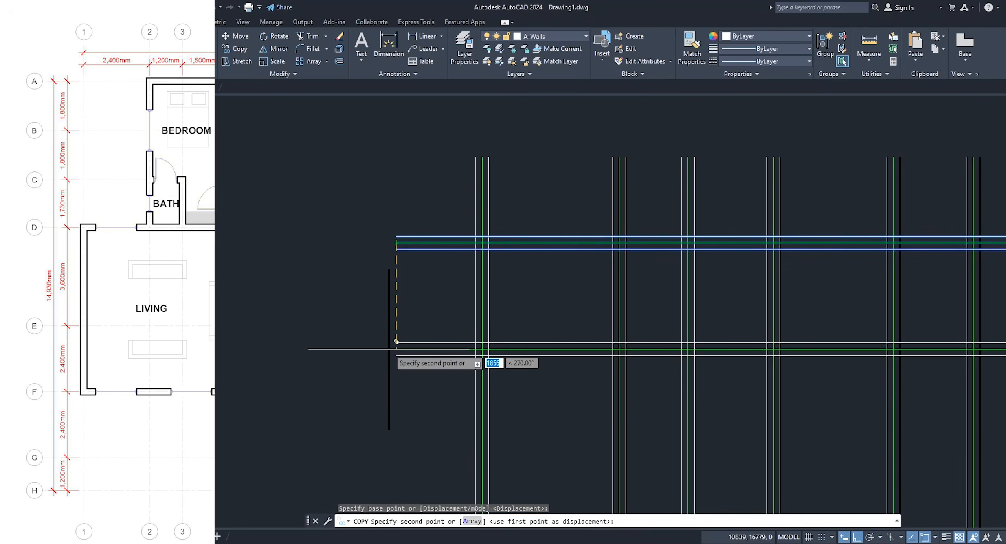
{"action": "type", "text": "1800"}
{"action": "key", "text": "Return"}
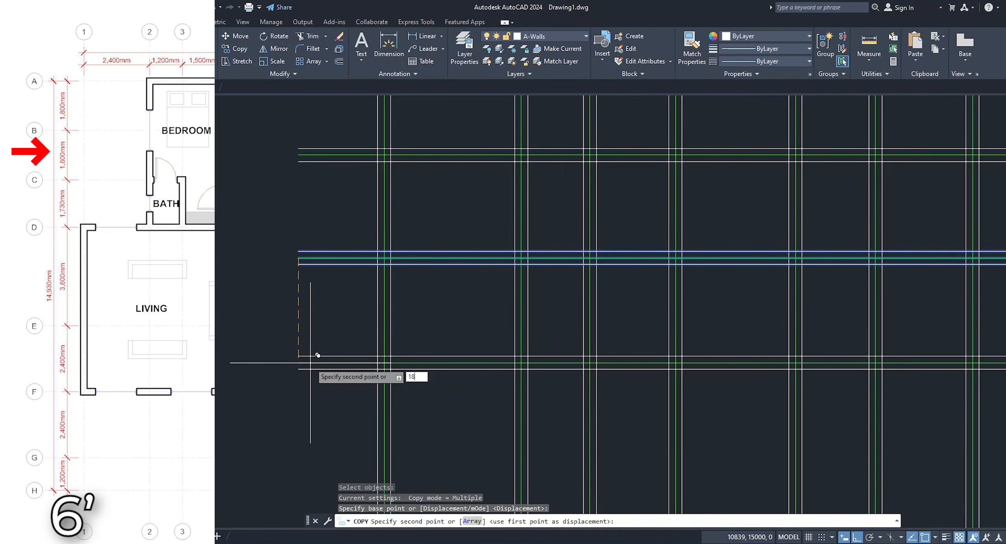
Step: Copy each newest horizontal wall downward in turn, at spacings of 1800, 1730 and 3600 mm
{"action": "type", "text": "00"}
{"action": "key", "text": "Return"}
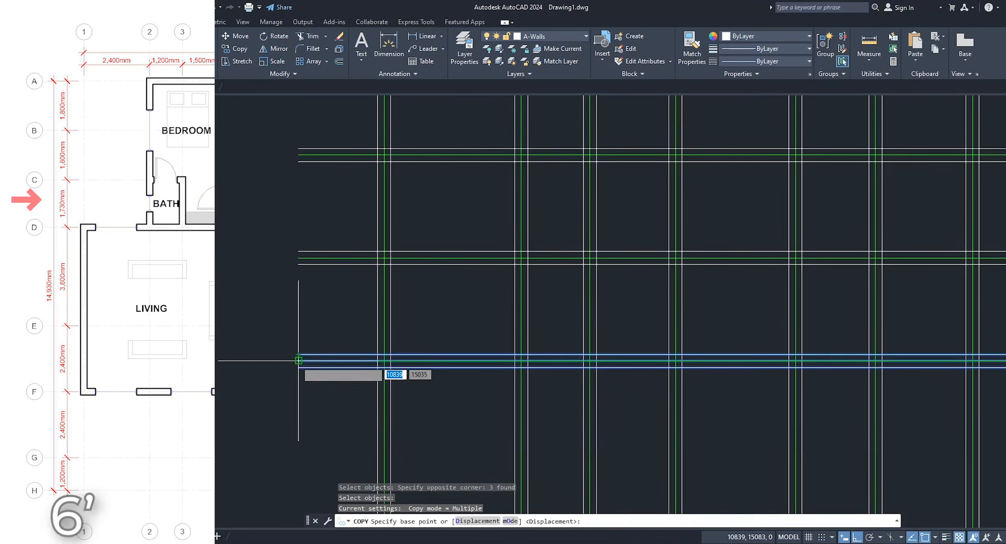
{"action": "type", "text": "1730"}
{"action": "key", "text": "Return"}
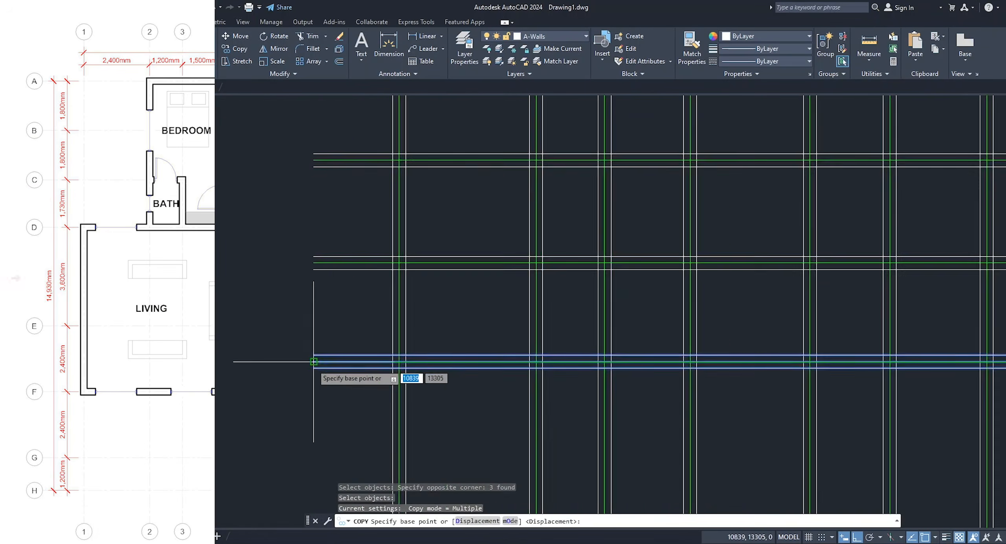
{"action": "type", "text": "3600"}
{"action": "key", "text": "Return"}
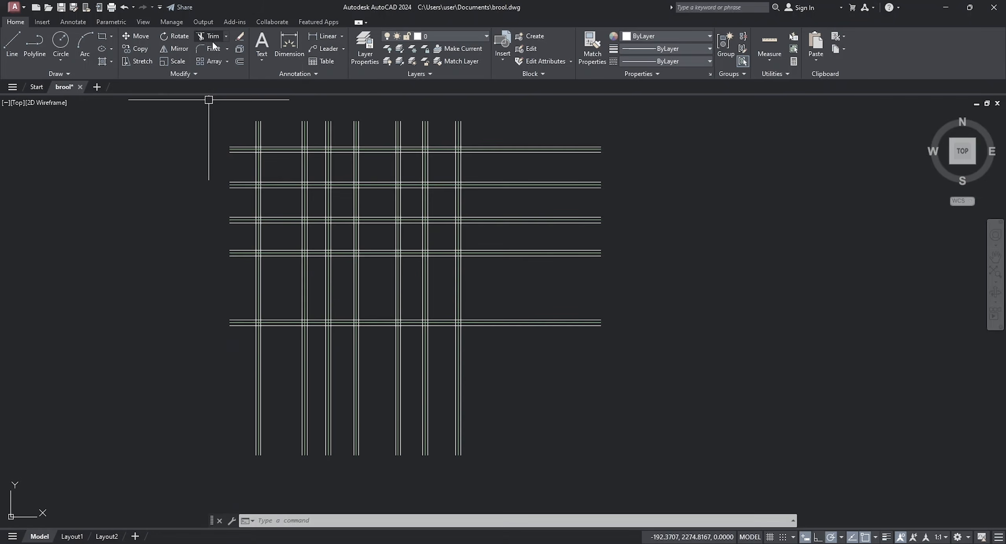
Step: In the brool drawing, trim the overhanging and crossing lines where the first vertical wall meets the uppermost horizontal wall
{"action": "left_click", "coordinate": [213, 37]}
{"action": "scroll", "coordinate": [260, 153], "scroll_direction": "up", "scroll_amount": 6}
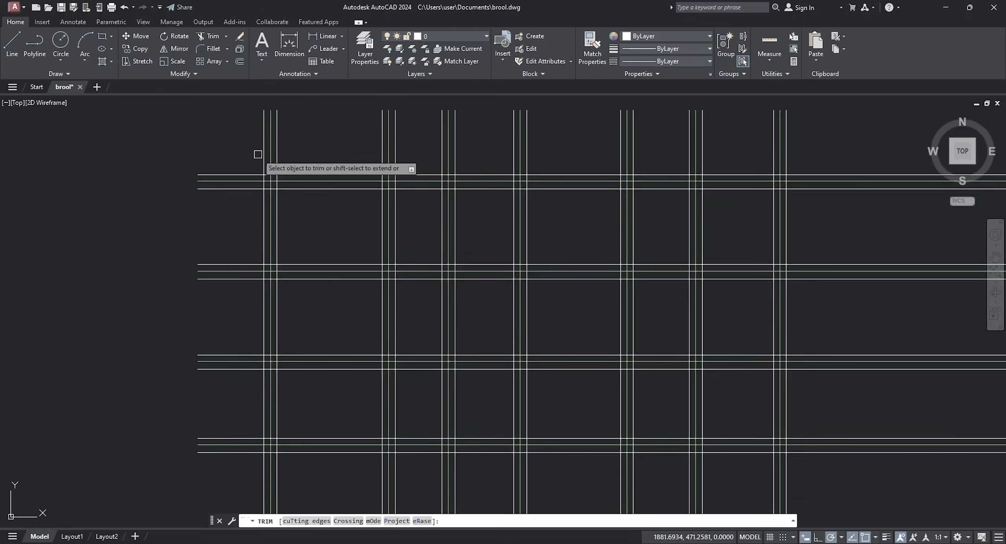
{"action": "left_click", "coordinate": [267, 203]}
{"action": "left_click", "coordinate": [260, 241]}
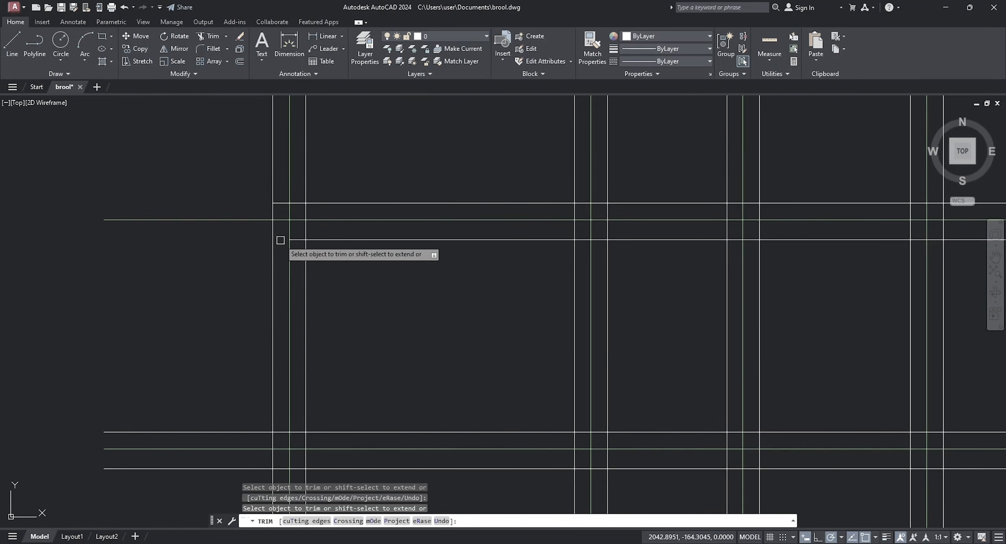
{"action": "left_click", "coordinate": [281, 240]}
{"action": "left_click", "coordinate": [300, 239]}
{"action": "left_click", "coordinate": [304, 238]}
{"action": "left_click", "coordinate": [305, 213]}
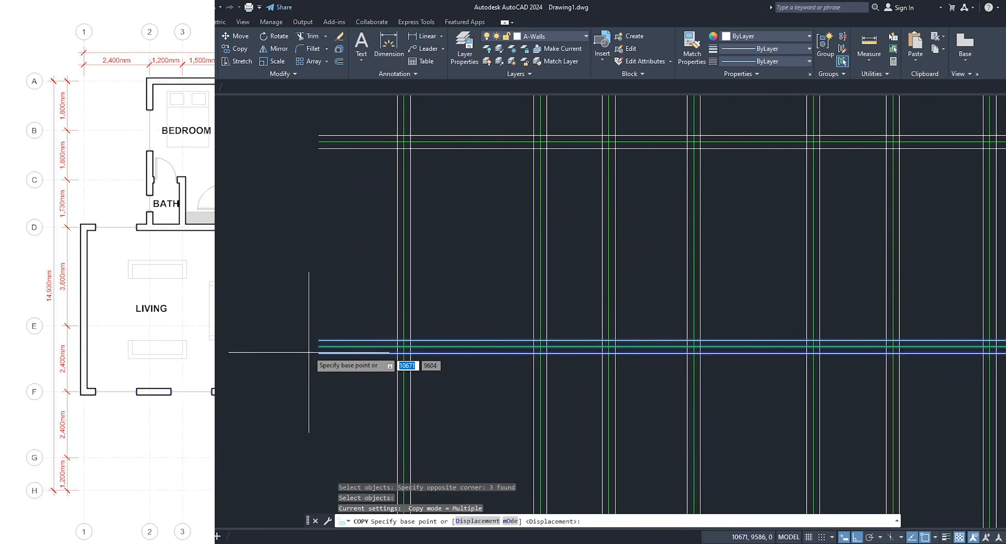
Step: In Drawing1, copy the fifth horizontal wall's three lines 2400 mm and 4800 mm downward from the centre line's left end
{"action": "left_click", "coordinate": [318, 347]}
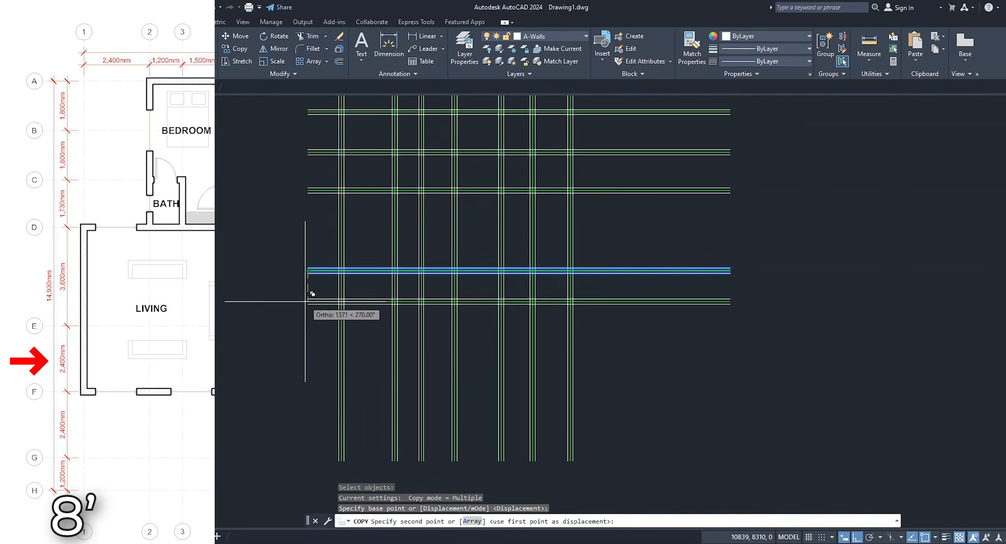
{"action": "type", "text": "2400"}
{"action": "key", "text": "Return"}
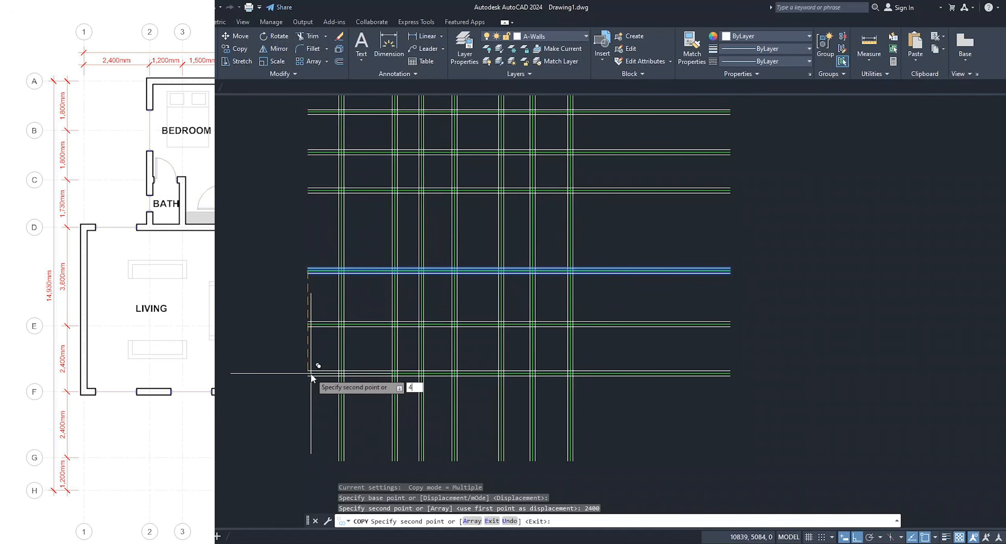
{"action": "type", "text": "4800"}
{"action": "key", "text": "space"}
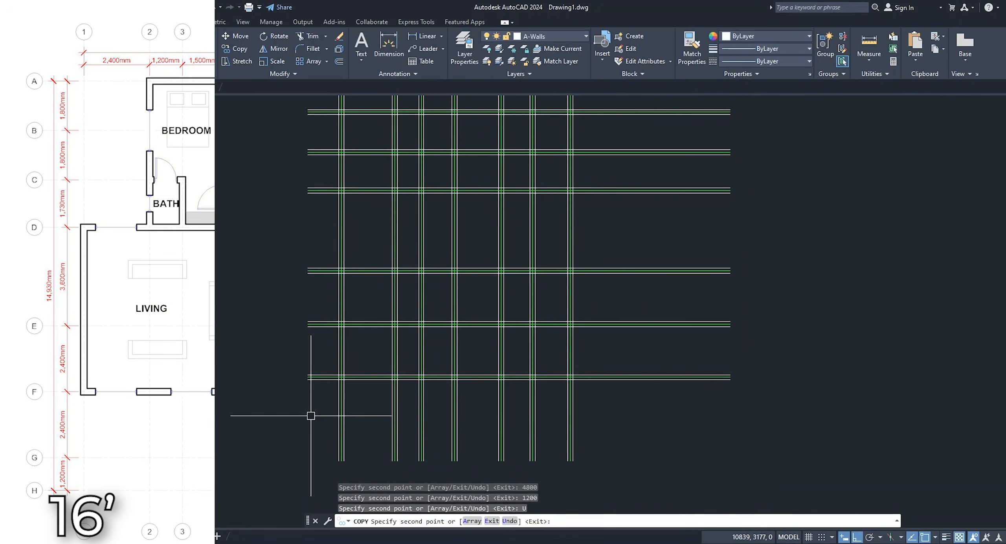
{"action": "key", "text": "space"}
Step: Copy the lowest horizontal wall's three lines 1200 mm downward from the centre line's left end
{"action": "left_click", "coordinate": [319, 412]}
{"action": "left_click", "coordinate": [301, 369]}
{"action": "key", "text": "space"}
{"action": "scroll", "coordinate": [301, 388], "scroll_direction": "up", "scroll_amount": 1}
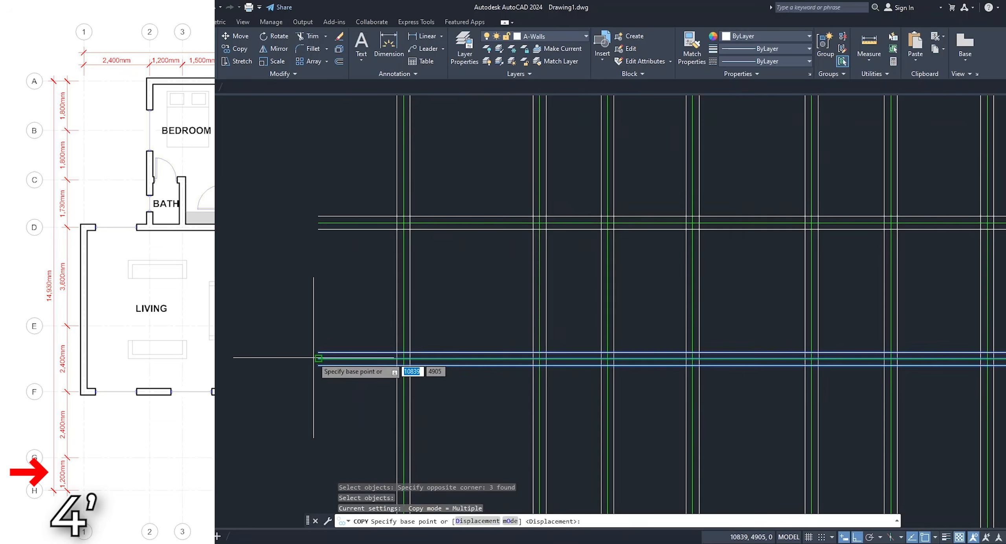
{"action": "left_click", "coordinate": [312, 370]}
{"action": "type", "text": "1200"}
{"action": "key", "text": "space"}
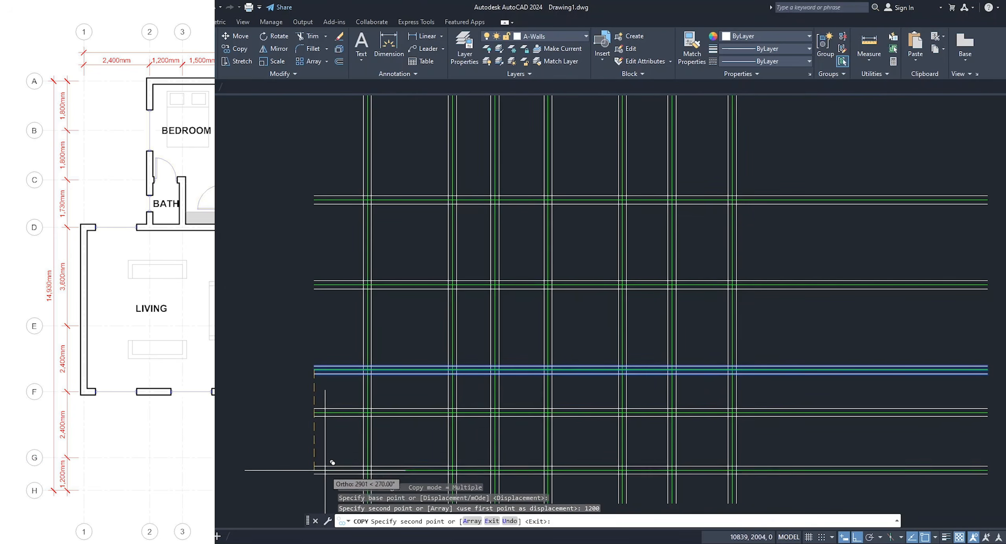
{"action": "key", "text": "space"}
{"action": "middle_click_drag", "start_coordinate": [338, 449], "coordinate": [297, 404]}
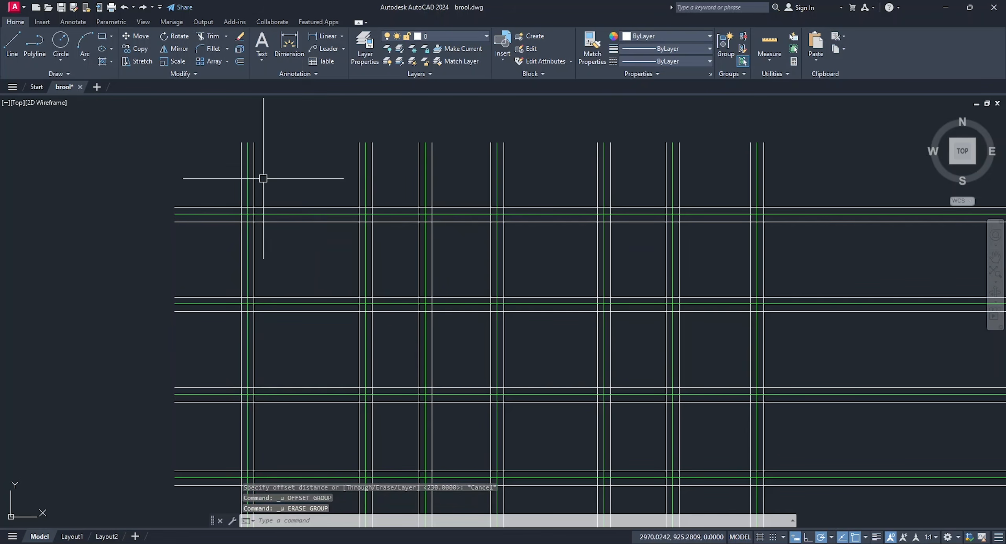
Step: In the brool drawing, erase the two face lines of the second vertical wall, keeping its centre line
{"action": "left_click", "coordinate": [359, 162]}
{"action": "left_click", "coordinate": [372, 158]}
{"action": "left_click", "coordinate": [241, 37]}
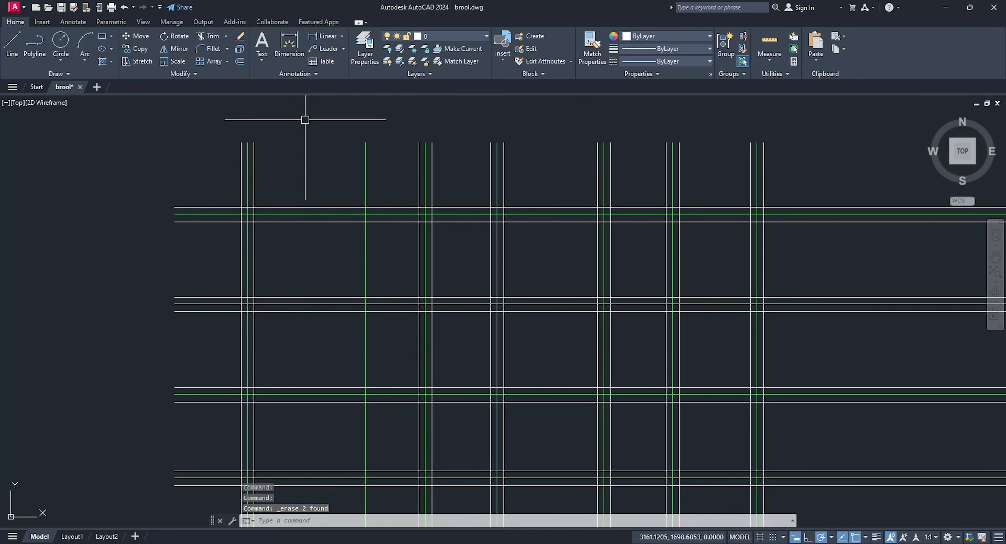
Step: Offset the second vertical wall's centre line by 75 to both sides to create its two new face lines
{"action": "left_click", "coordinate": [241, 60]}
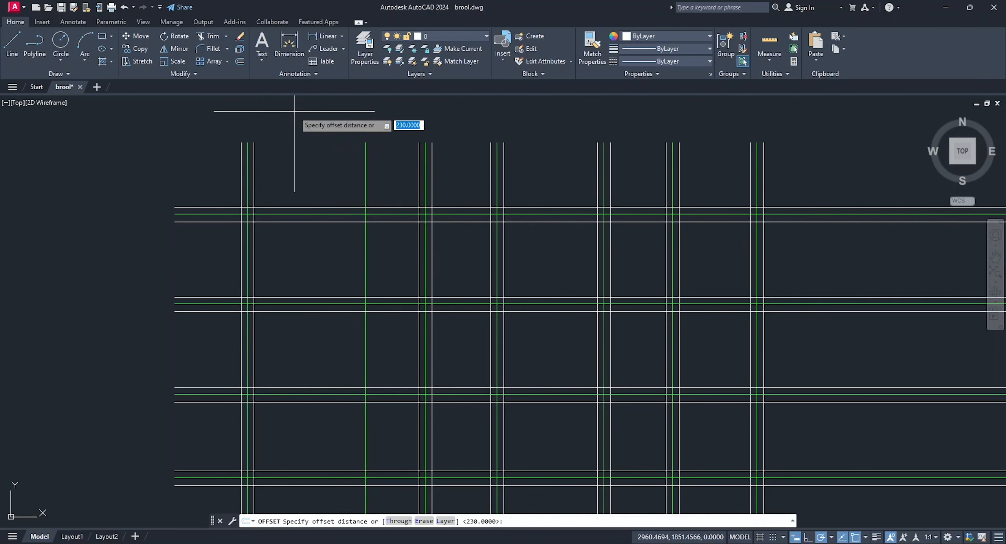
{"action": "key", "text": "Return"}
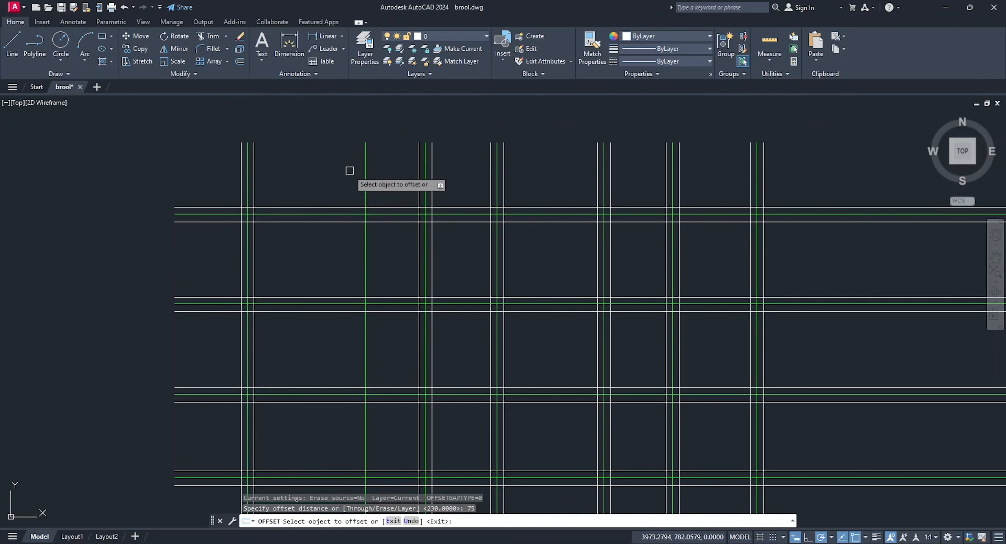
{"action": "left_click", "coordinate": [367, 166]}
{"action": "left_click", "coordinate": [335, 162]}
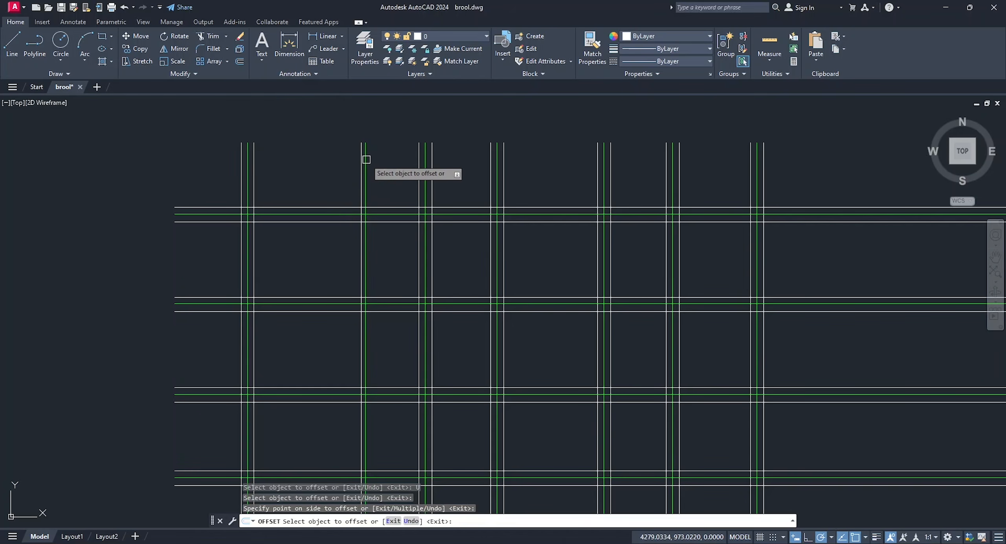
{"action": "left_click", "coordinate": [366, 160]}
{"action": "left_click", "coordinate": [394, 160]}
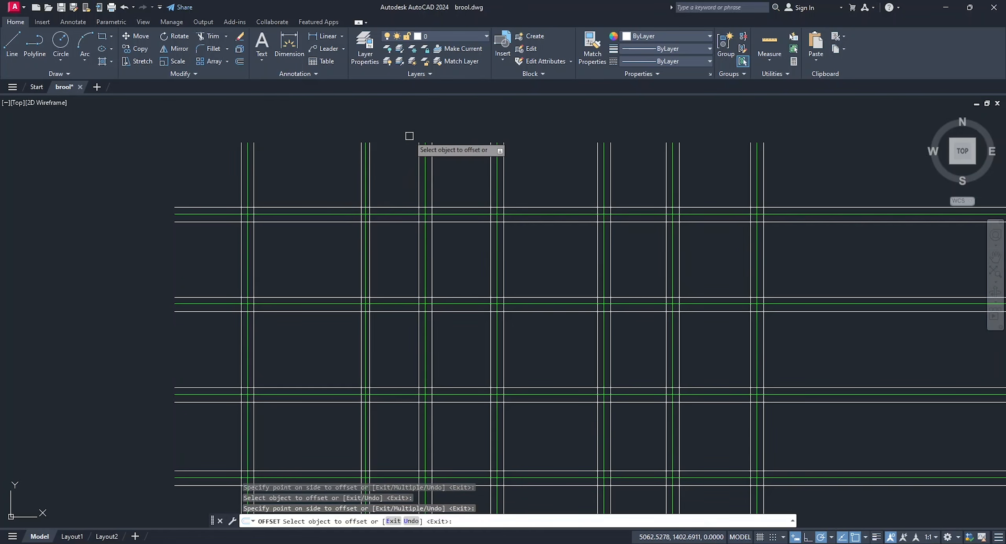
{"action": "key", "text": "Return"}
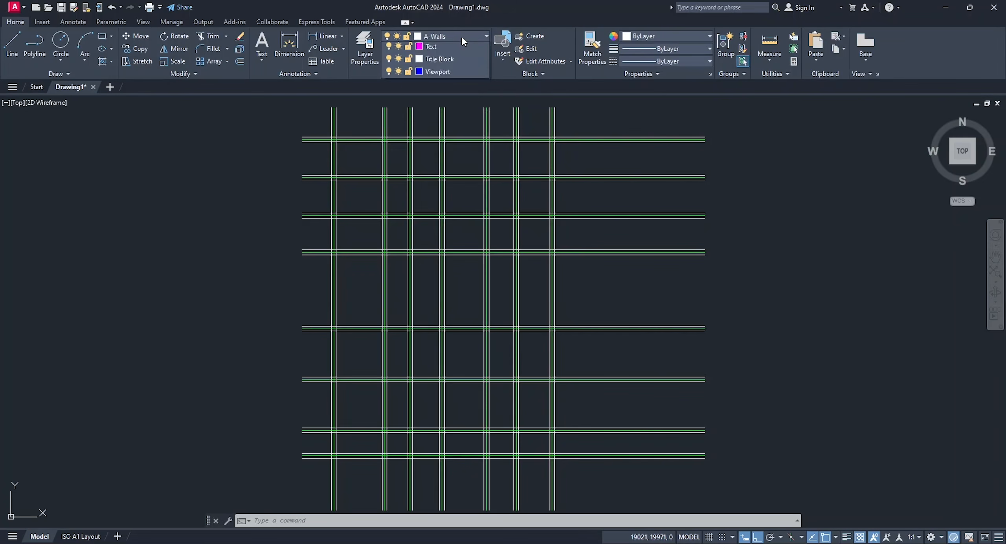
Step: In Drawing1, turn off the Reference layer to hide the green centre lines
{"action": "left_click", "coordinate": [462, 36]}
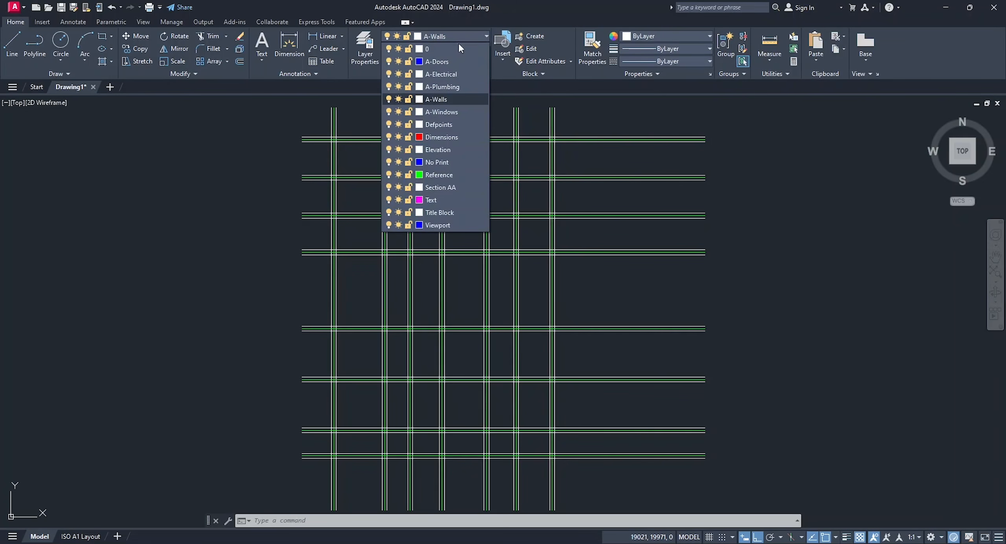
{"action": "left_click", "coordinate": [388, 174]}
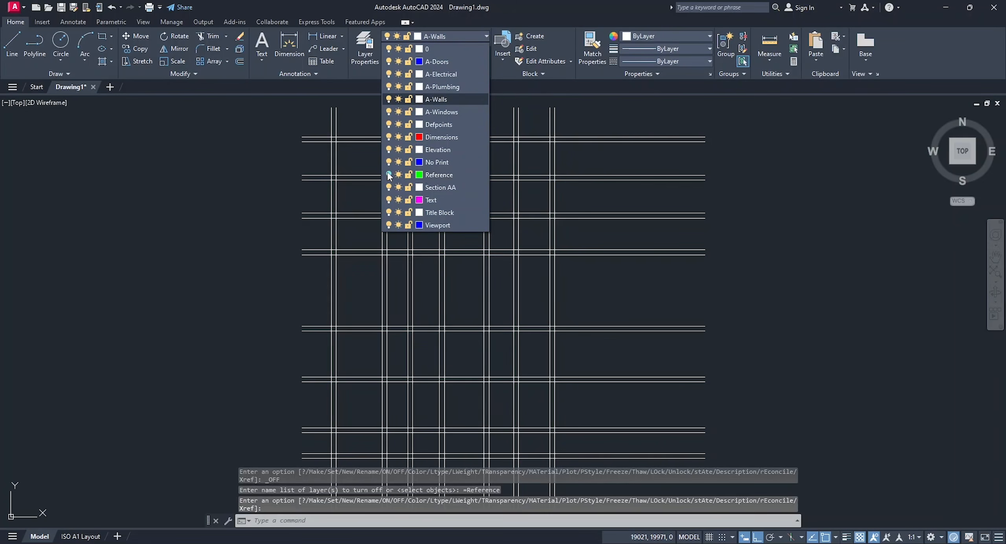
{"action": "left_click", "coordinate": [721, 236]}
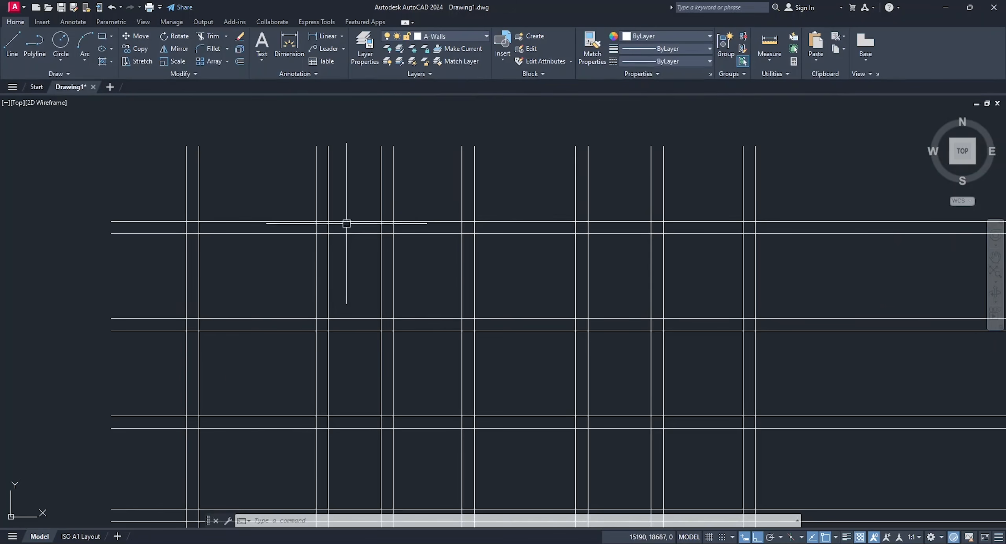
Step: Fillet both face lines of the second vertical wall with the uppermost horizontal wall, using radius 0 and the Multiple option
{"action": "left_click", "coordinate": [212, 50]}
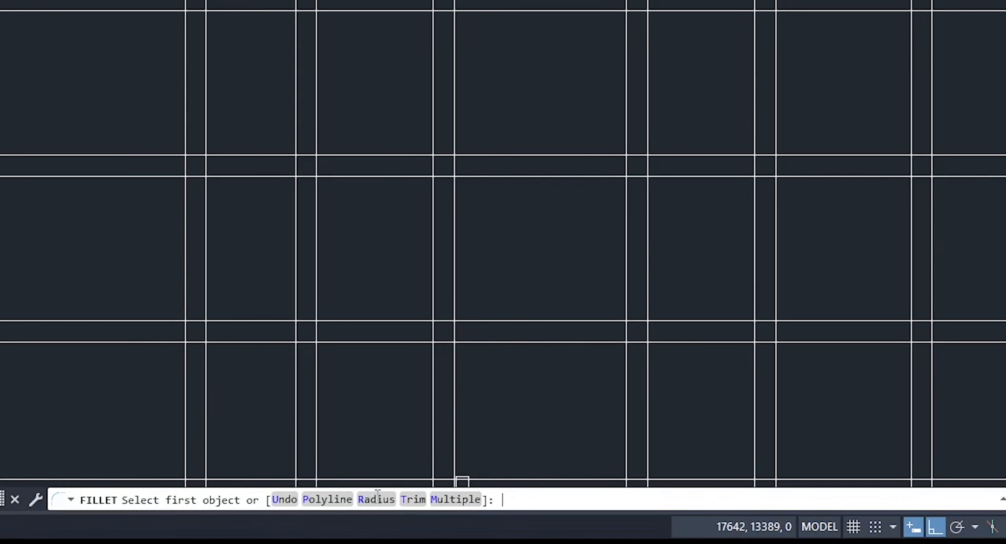
{"action": "left_click", "coordinate": [377, 499]}
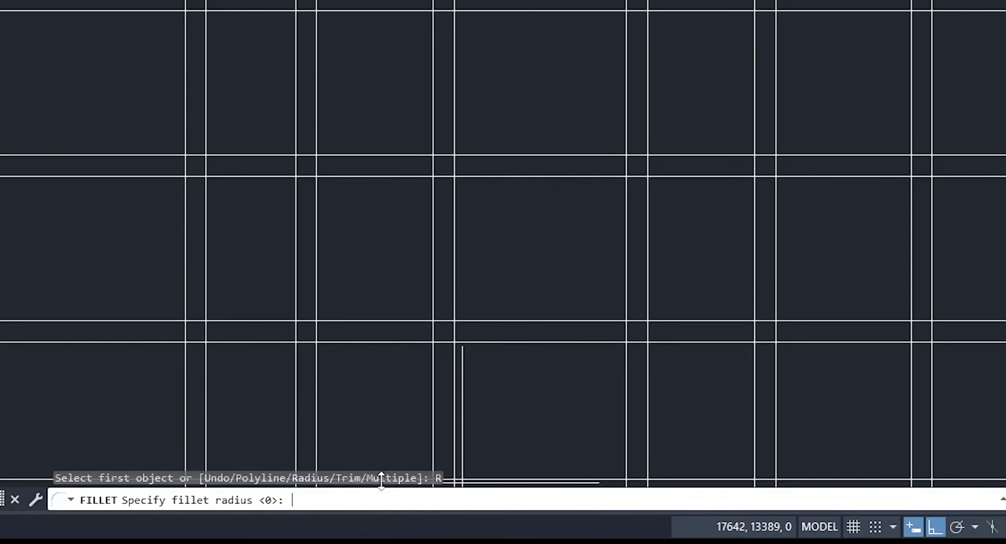
{"action": "type", "text": "0"}
{"action": "key", "text": "Return"}
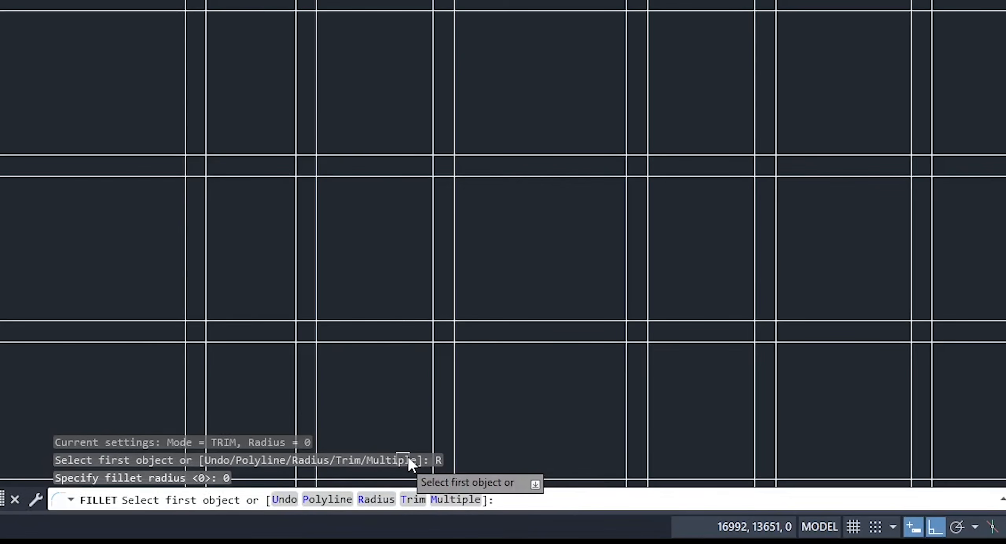
{"action": "left_click", "coordinate": [473, 507]}
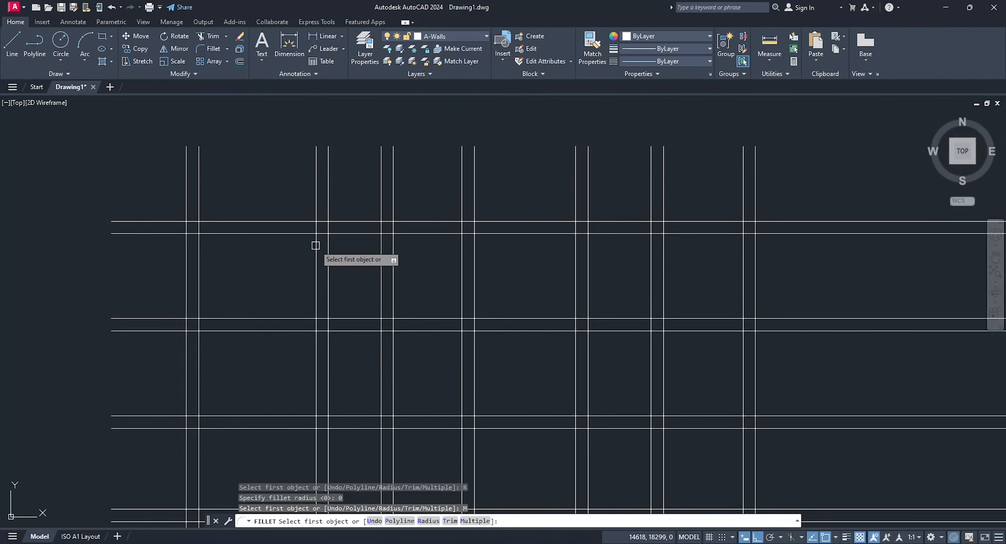
{"action": "left_click", "coordinate": [315, 243]}
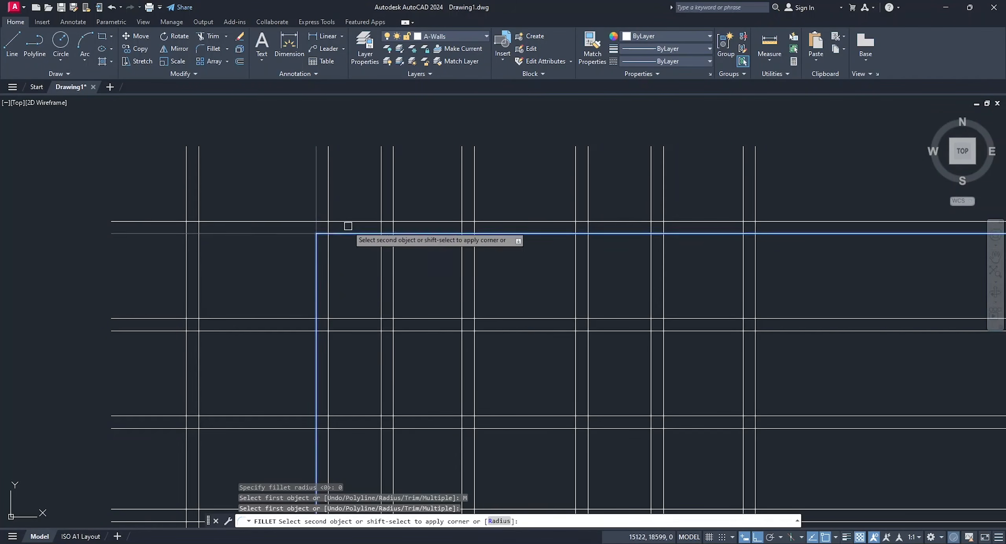
{"action": "left_click", "coordinate": [347, 222]}
{"action": "left_click", "coordinate": [344, 233]}
{"action": "left_click", "coordinate": [328, 240]}
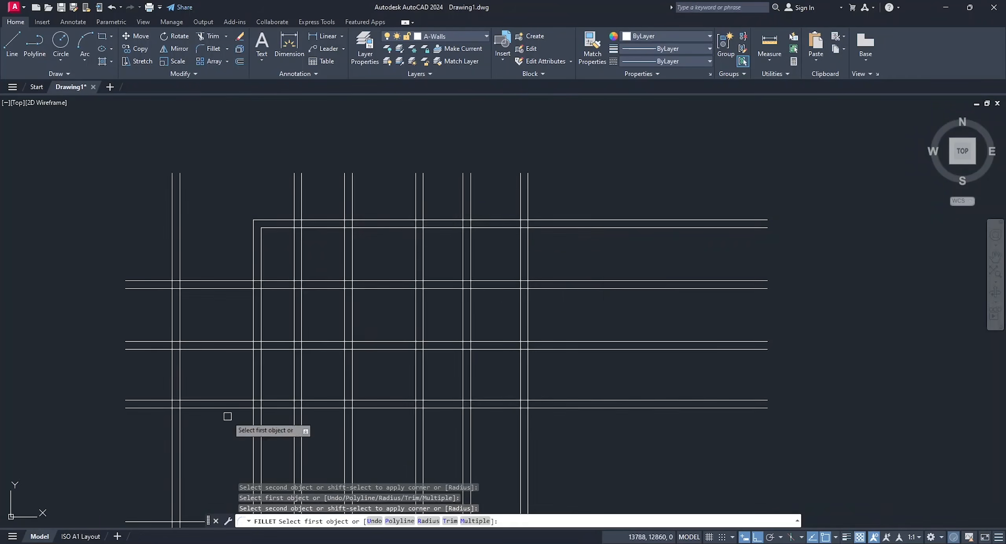
Step: Fillet the corners where the uppermost wall meets the seventh vertical wall and the first vertical wall meets the fourth horizontal wall
{"action": "scroll", "coordinate": [517, 240], "scroll_direction": "up", "scroll_amount": 2}
{"action": "left_click", "coordinate": [517, 240]}
{"action": "left_click", "coordinate": [523, 220]}
{"action": "scroll", "coordinate": [592, 142], "scroll_direction": "down", "scroll_amount": 3}
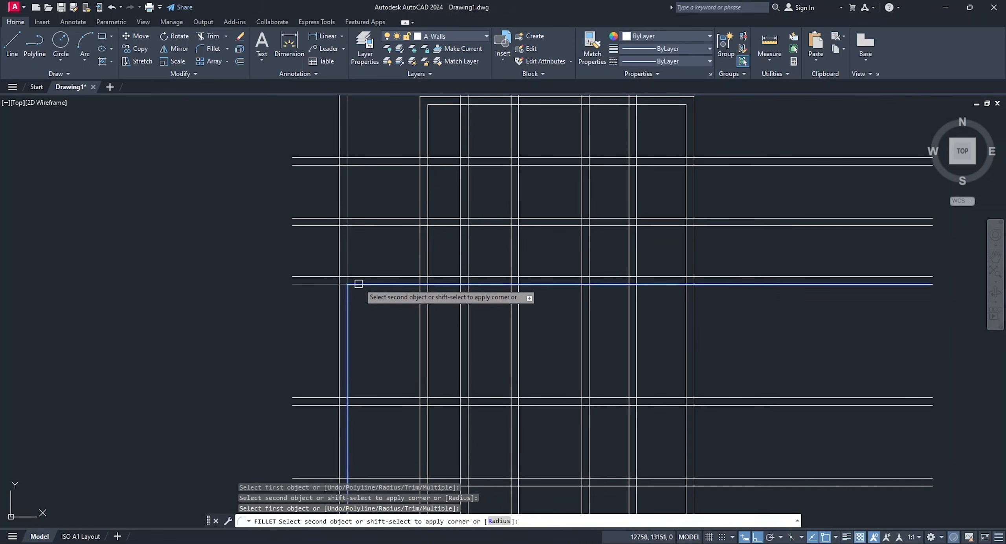
{"action": "left_click", "coordinate": [355, 281]}
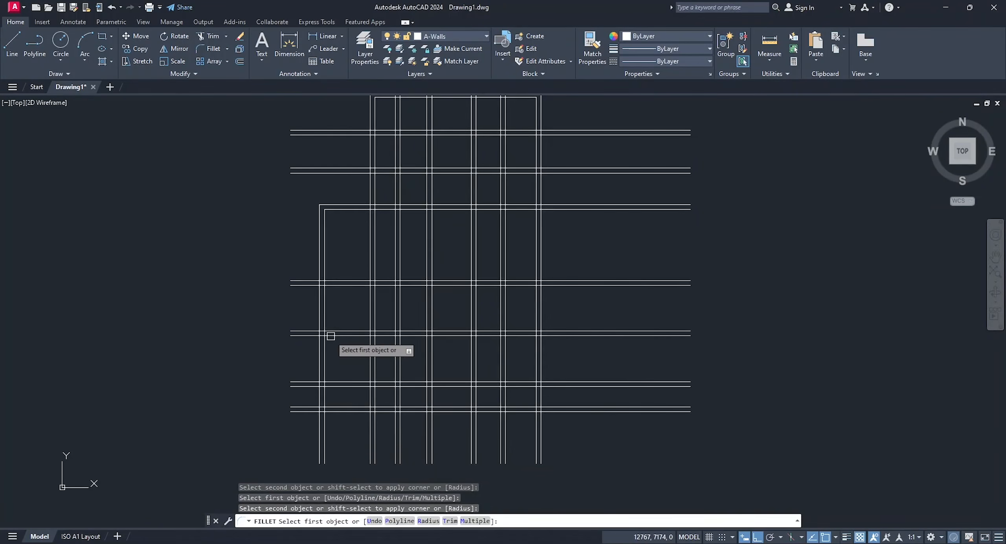
Step: Fillet the outer face lines of the first vertical wall and the sixth horizontal wall into a corner
{"action": "scroll", "coordinate": [332, 335], "scroll_direction": "up", "scroll_amount": 1}
{"action": "left_click", "coordinate": [327, 332]}
{"action": "left_click", "coordinate": [320, 342]}
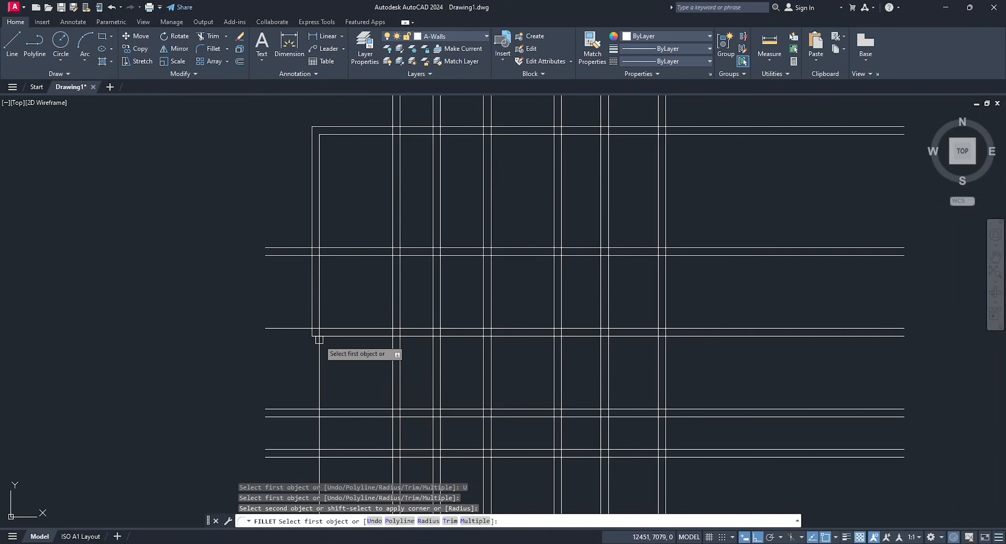
{"action": "left_click", "coordinate": [334, 335]}
{"action": "left_click", "coordinate": [334, 329]}
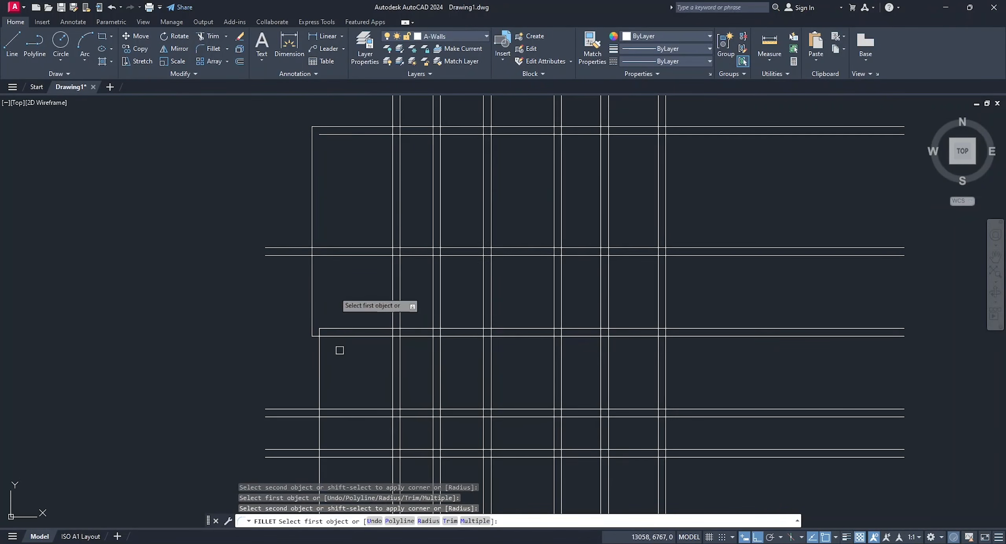
{"action": "left_click", "coordinate": [374, 521]}
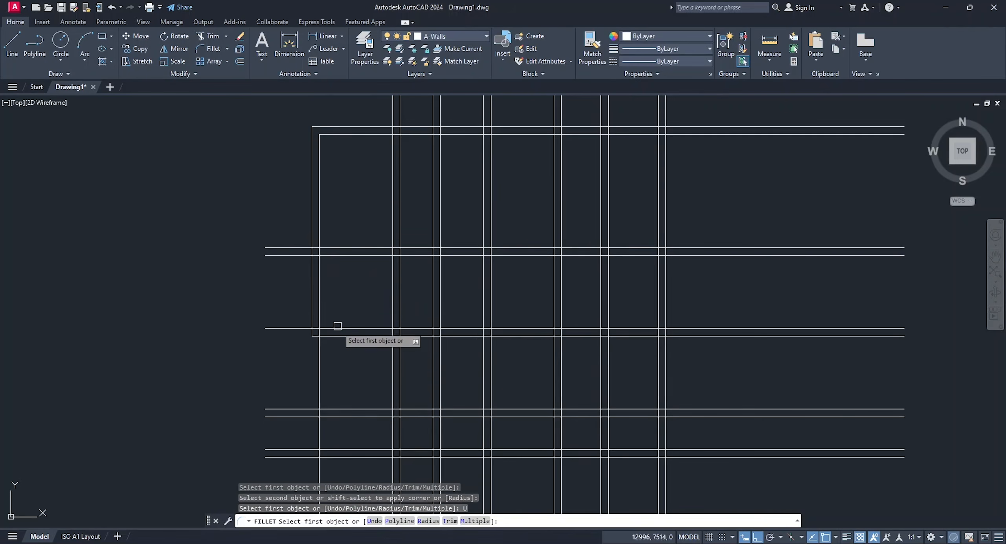
Step: Fillet the remaining lower corners: first and seventh vertical walls with the sixth horizontal wall, fourth and sixth vertical walls with the lowest wall
{"action": "left_click", "coordinate": [333, 328]}
{"action": "left_click", "coordinate": [319, 309]}
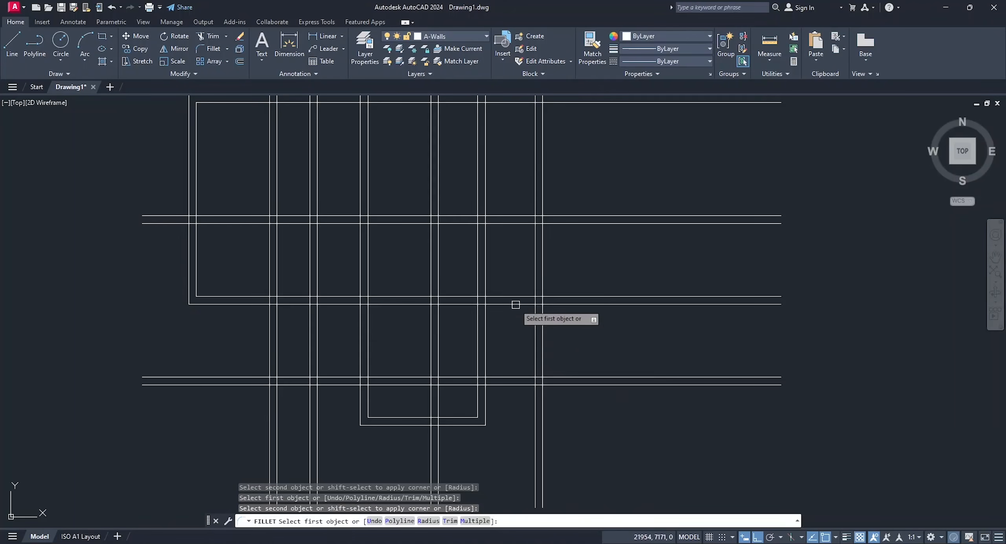
{"action": "left_click", "coordinate": [532, 286]}
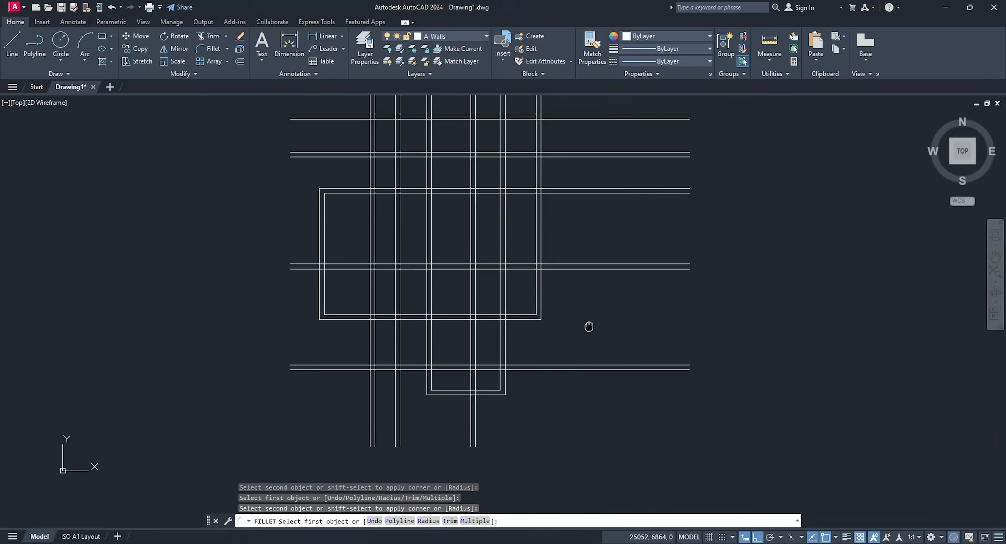
{"action": "right_click", "coordinate": [607, 380]}
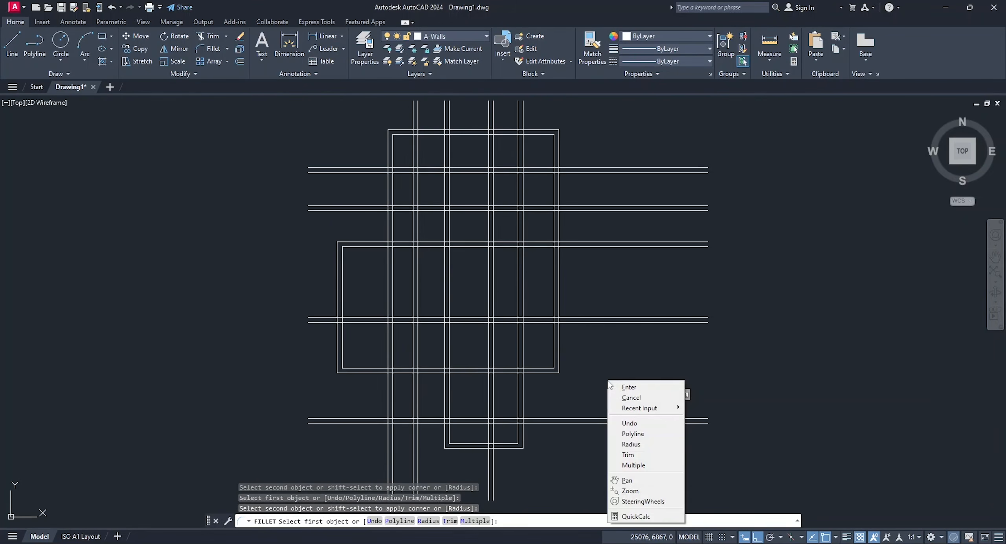
{"action": "left_click", "coordinate": [625, 387]}
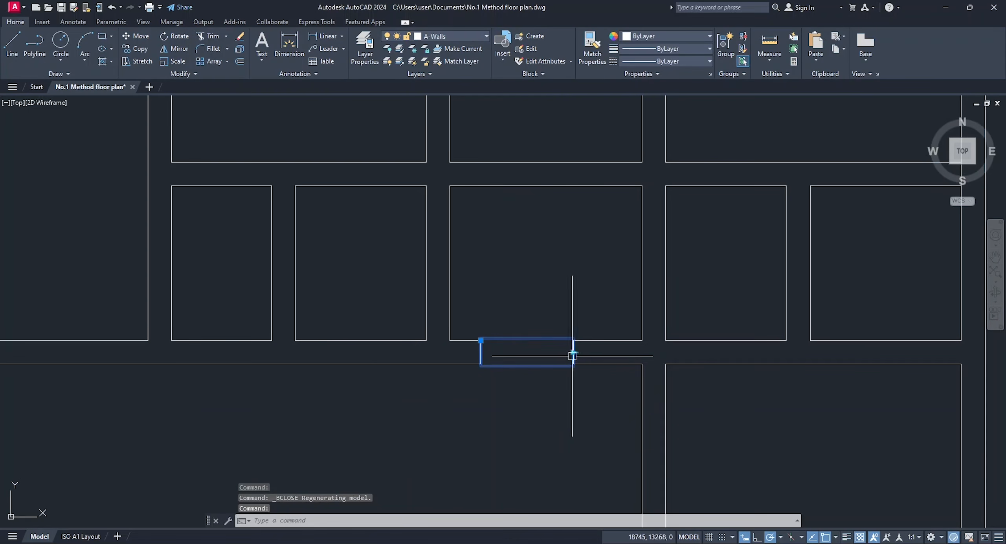
{"action": "left_click", "coordinate": [574, 351]}
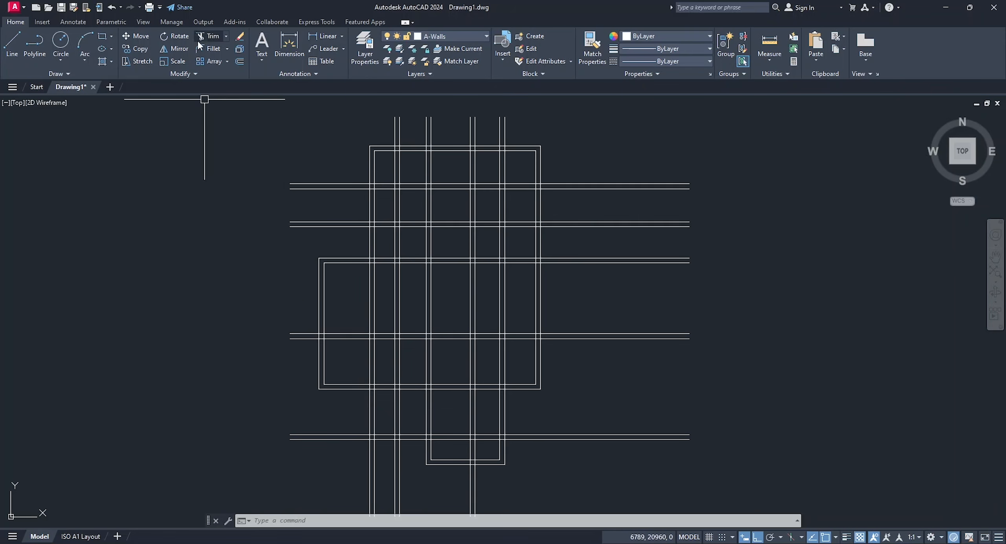
Step: Trim the second and third vertical walls below the fourth horizontal wall, using that wall's upper face line as the cutting edge
{"action": "left_click", "coordinate": [208, 35]}
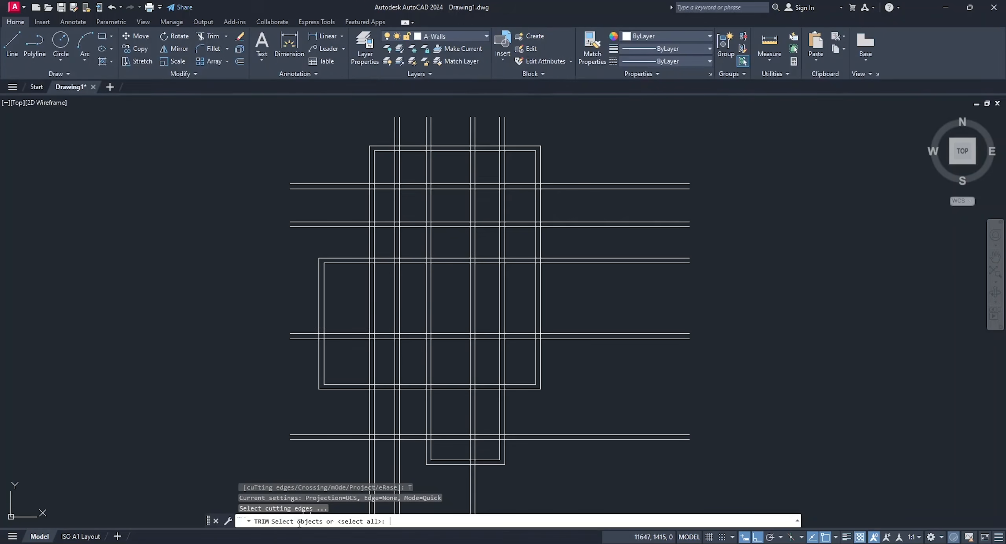
{"action": "scroll", "coordinate": [385, 257], "scroll_direction": "up", "scroll_amount": 3}
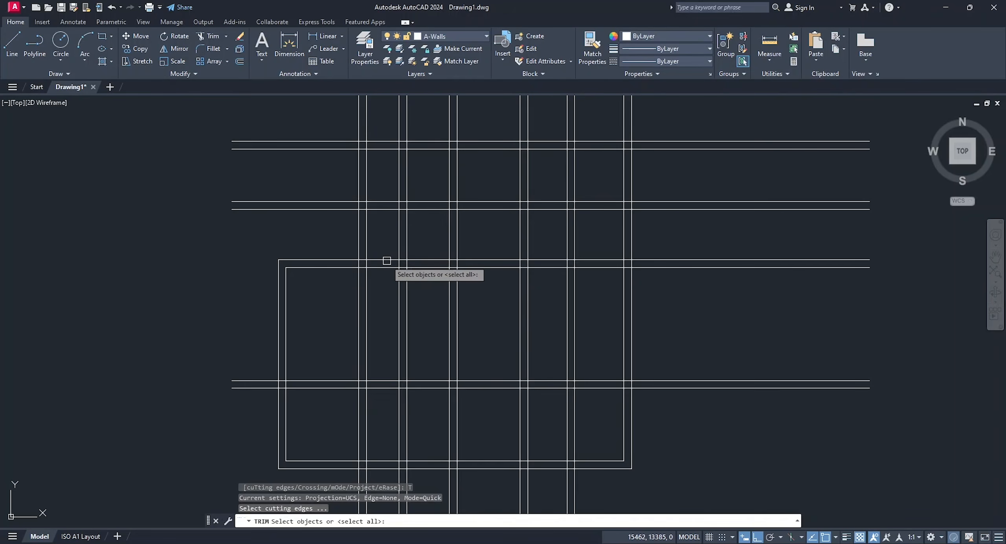
{"action": "left_click", "coordinate": [387, 260]}
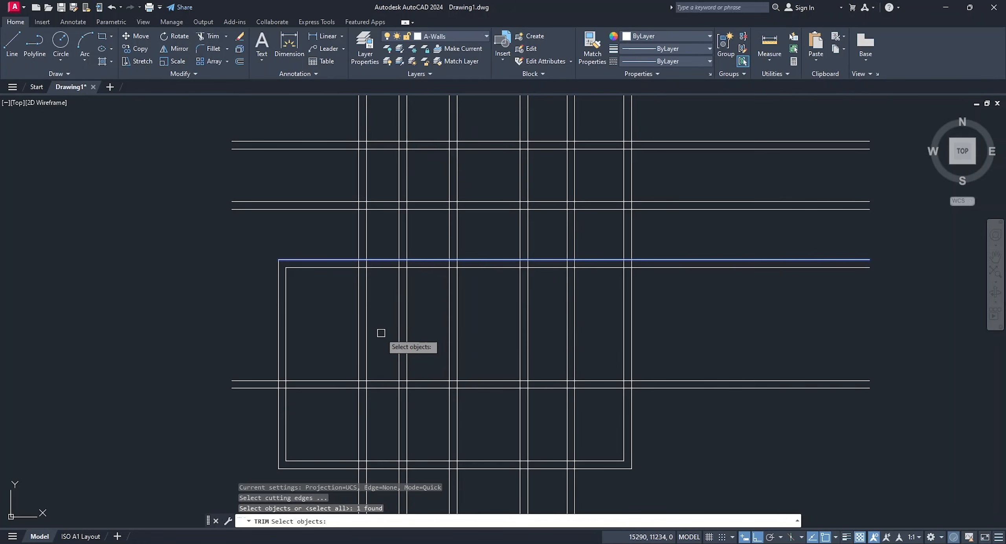
{"action": "key", "text": "Return"}
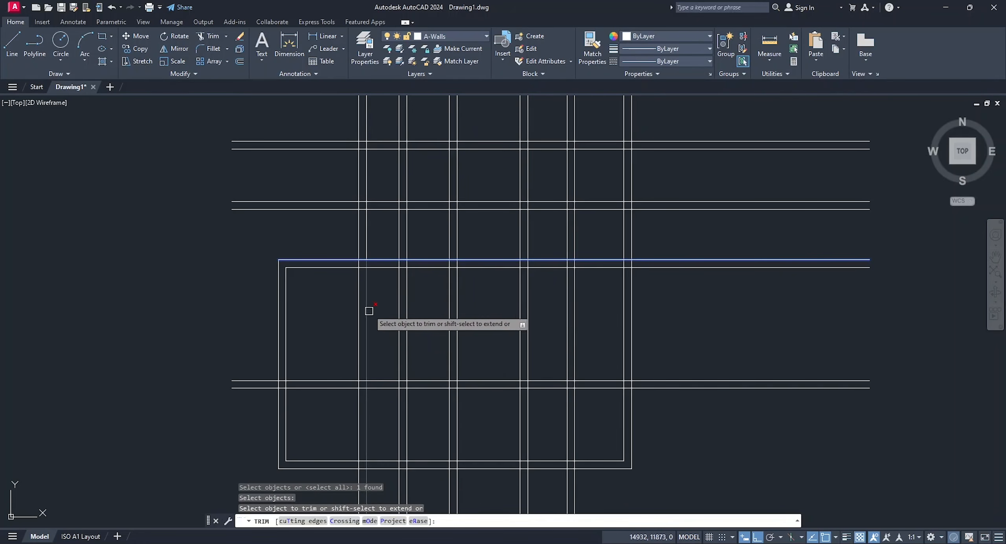
{"action": "scroll", "coordinate": [365, 305], "scroll_direction": "down", "scroll_amount": 2}
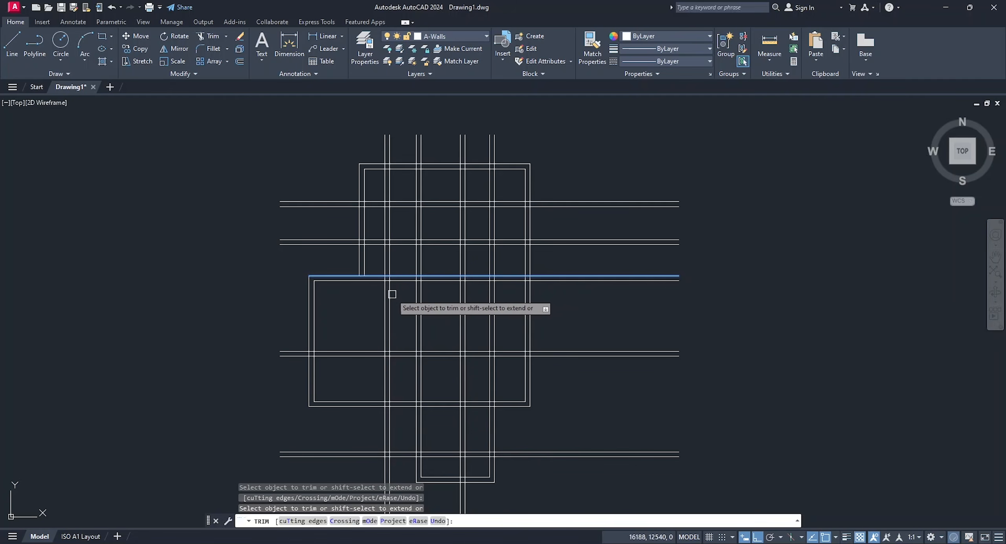
{"action": "key", "text": "Escape"}
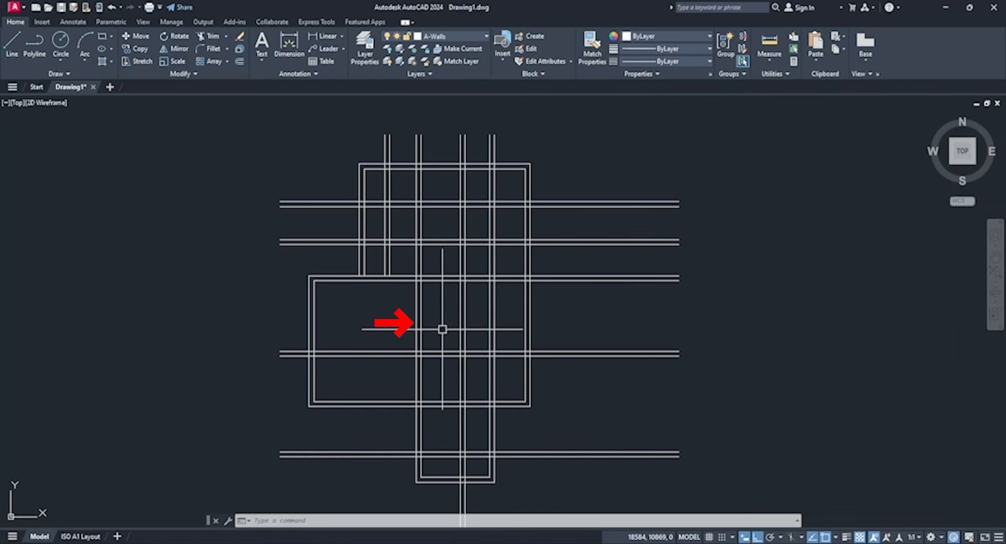
Step: Trim the short pieces of the fourth vertical wall where it crosses the fourth and sixth horizontal walls
{"action": "left_click", "coordinate": [208, 36]}
{"action": "scroll", "coordinate": [483, 337], "scroll_direction": "up", "scroll_amount": 5}
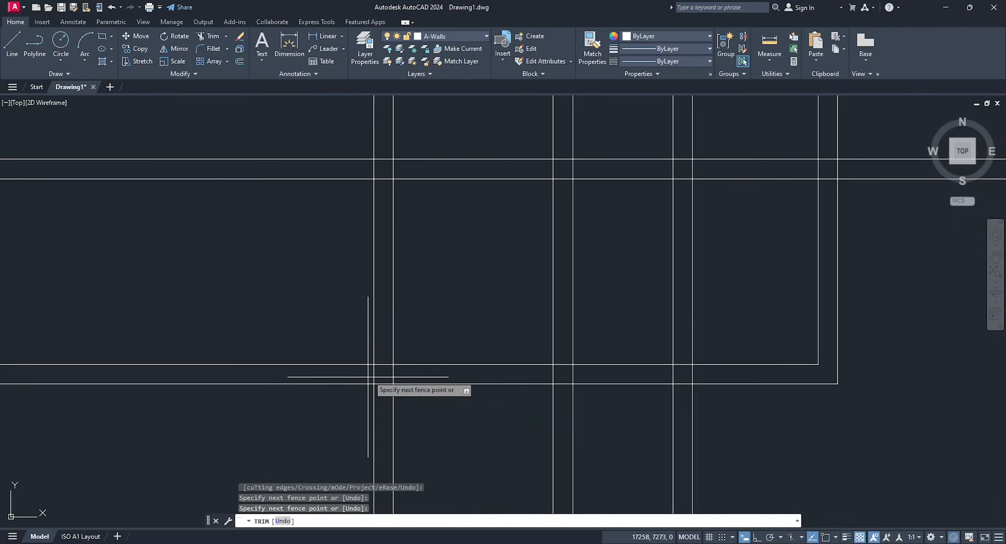
{"action": "scroll", "coordinate": [378, 381], "scroll_direction": "down", "scroll_amount": 5}
{"action": "scroll", "coordinate": [403, 235], "scroll_direction": "up", "scroll_amount": 5}
{"action": "scroll", "coordinate": [400, 308], "scroll_direction": "down", "scroll_amount": 5}
{"action": "key", "text": "Escape"}
Step: Erase the fourth vertical wall's two line segments between the fourth and sixth horizontal walls
{"action": "scroll", "coordinate": [409, 319], "scroll_direction": "up", "scroll_amount": 2}
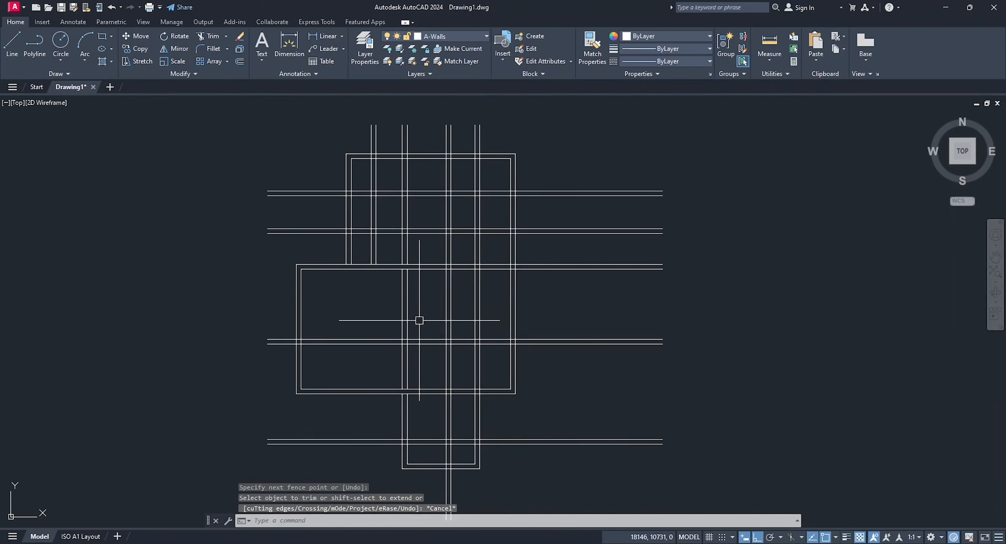
{"action": "left_click", "coordinate": [398, 320]}
{"action": "left_click", "coordinate": [392, 315]}
{"action": "left_click", "coordinate": [240, 36]}
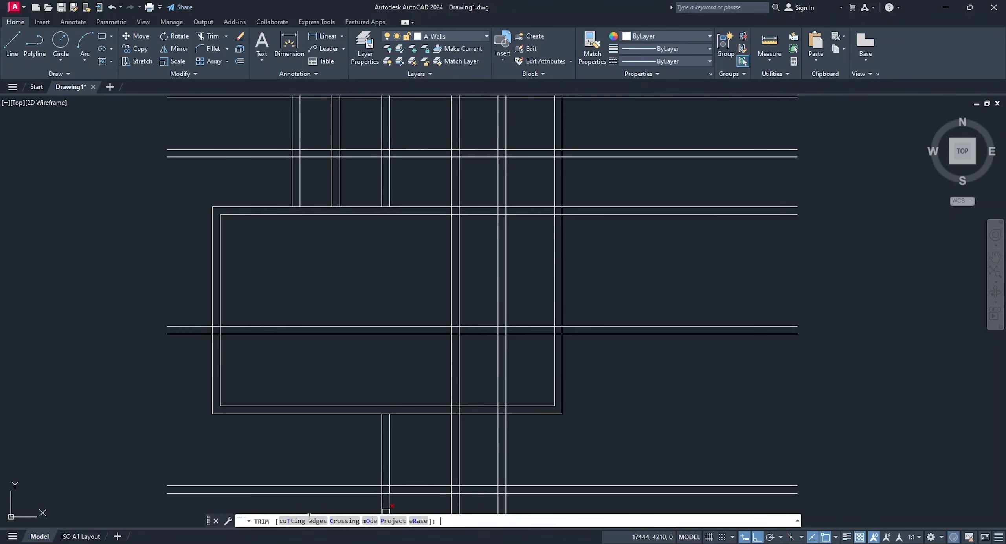
Step: Trim the sixth vertical wall between the fourth and sixth horizontal walls, using their inner face lines as cutting edges
{"action": "left_click", "coordinate": [310, 520]}
{"action": "left_click", "coordinate": [526, 406]}
{"action": "left_click", "coordinate": [522, 216]}
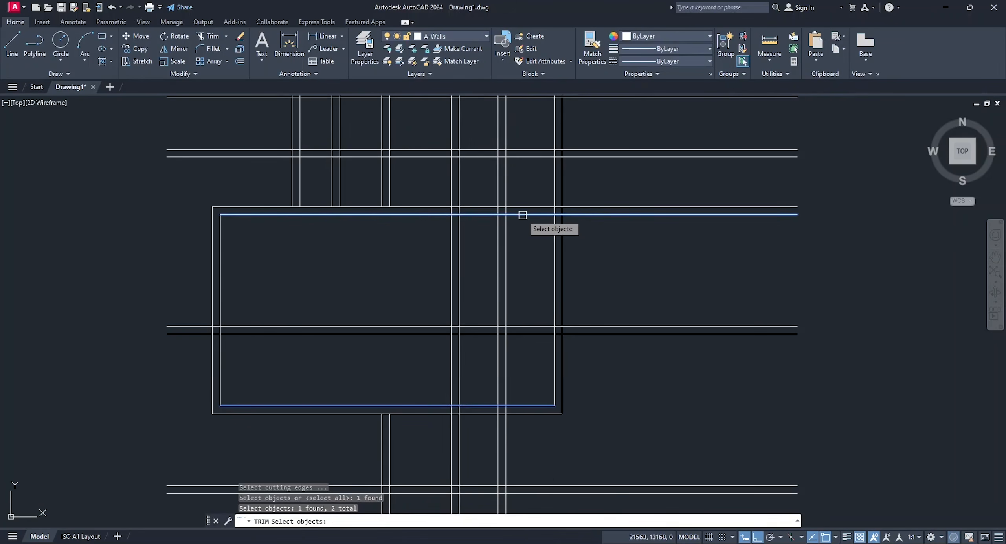
{"action": "key", "text": "Return"}
{"action": "left_click", "coordinate": [498, 264]}
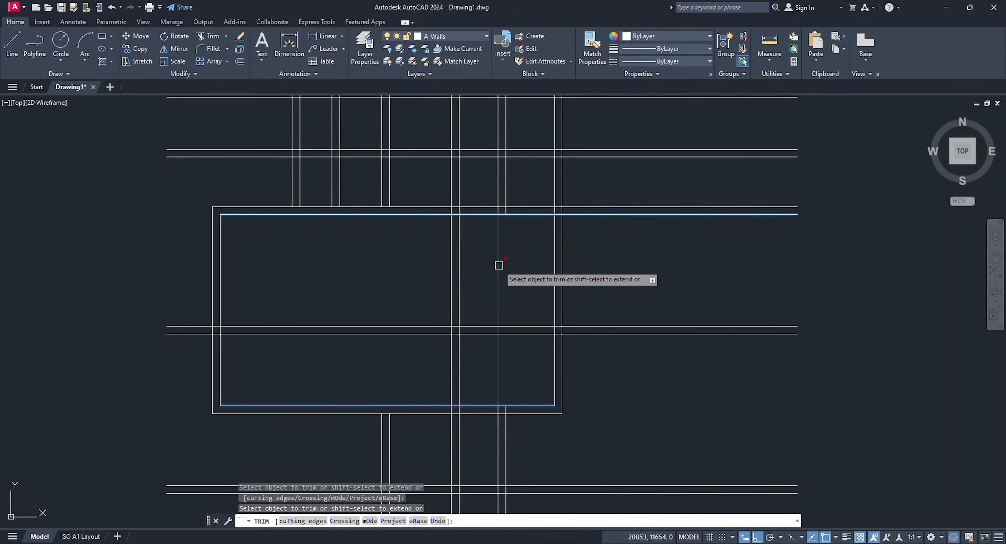
{"action": "key", "text": "Escape"}
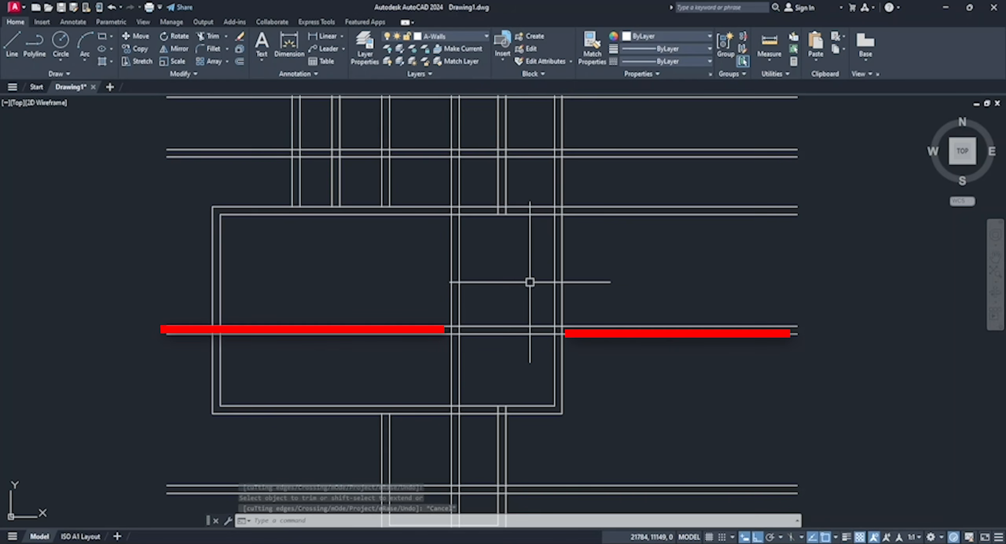
Step: Trim the fifth horizontal wall outside the fifth and seventh vertical walls, using the facing lines of those two walls as cutting edges
{"action": "left_click", "coordinate": [207, 36]}
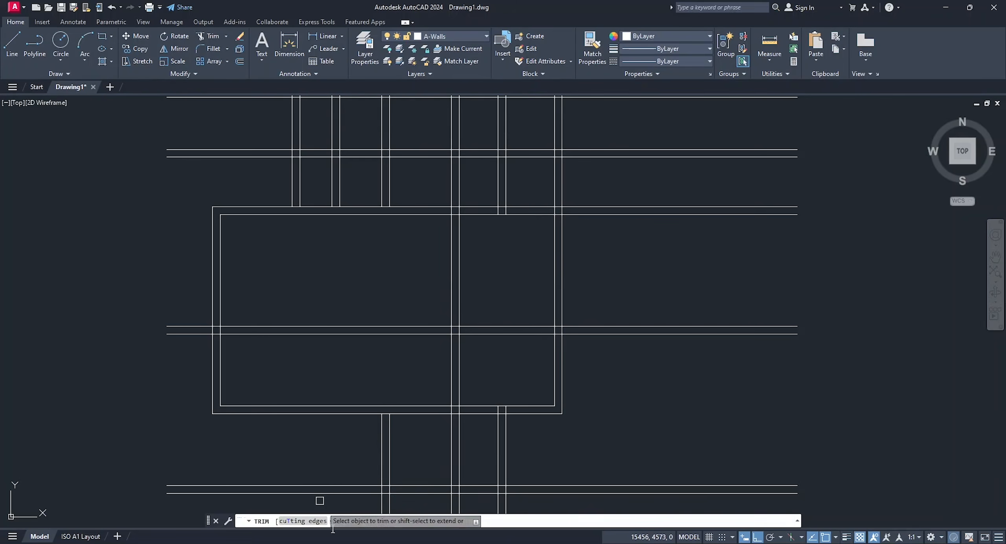
{"action": "left_click", "coordinate": [309, 523]}
{"action": "left_click", "coordinate": [458, 361]}
{"action": "left_click", "coordinate": [552, 353]}
{"action": "key", "text": "Return"}
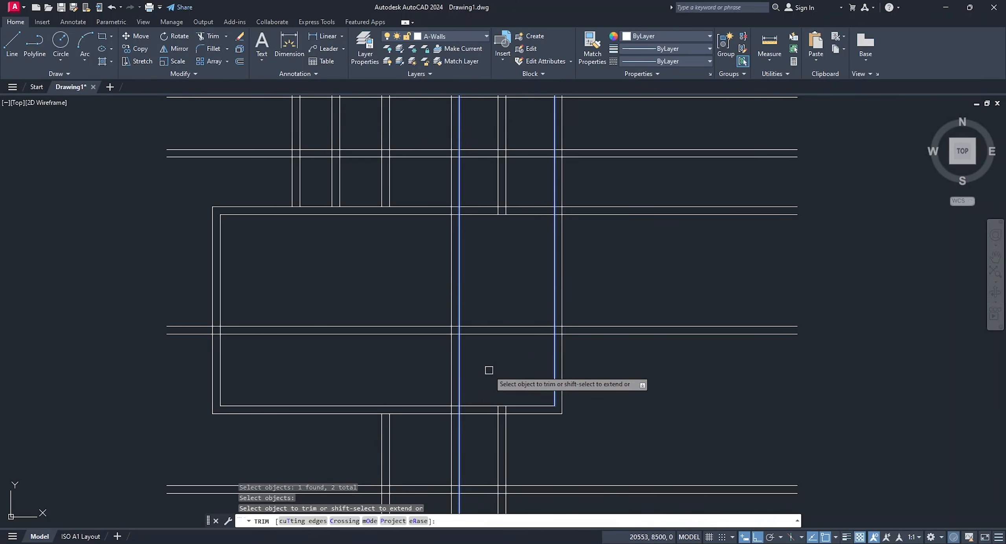
{"action": "left_click", "coordinate": [425, 334]}
{"action": "left_click", "coordinate": [425, 326]}
{"action": "left_click", "coordinate": [576, 334]}
{"action": "left_click", "coordinate": [584, 326]}
{"action": "key", "text": "Return"}
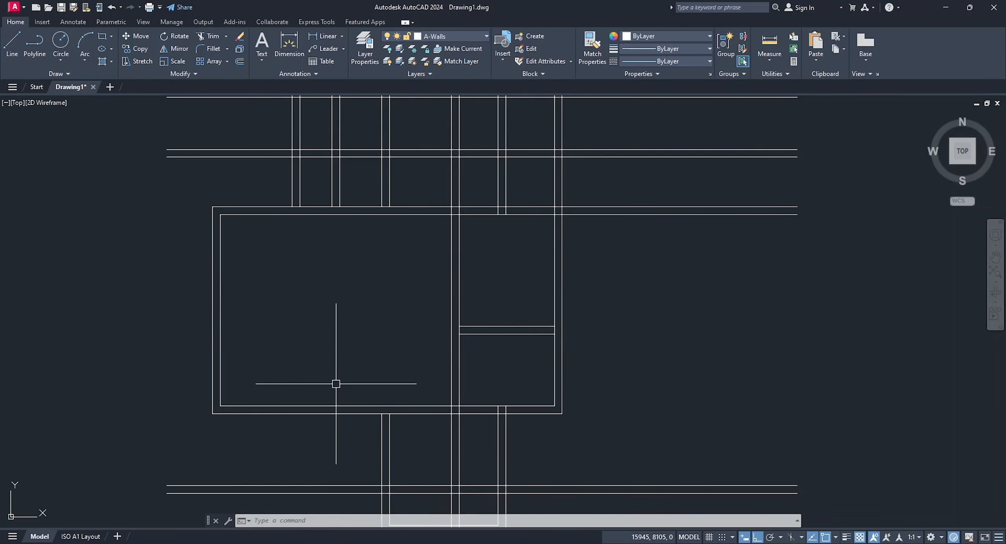
Step: Try to trim the seventh horizontal wall outside the lowest room, using the inner faces of the fourth and sixth vertical walls as cutting edges
{"action": "middle_click_drag", "start_coordinate": [342, 386], "coordinate": [331, 254]}
{"action": "left_click", "coordinate": [208, 35]}
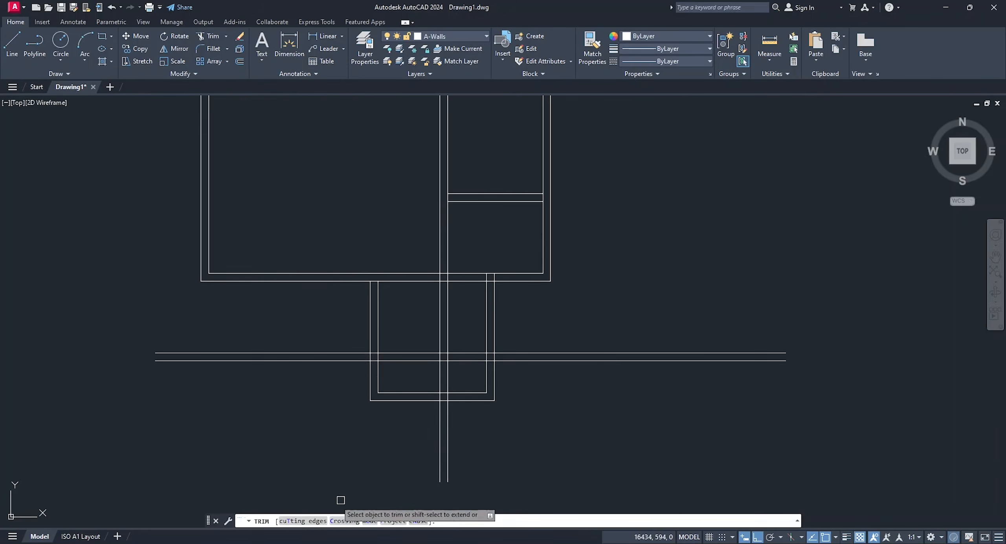
{"action": "left_click", "coordinate": [306, 521]}
{"action": "left_click", "coordinate": [376, 377]}
{"action": "left_click", "coordinate": [486, 375]}
{"action": "key", "text": "Return"}
{"action": "left_click", "coordinate": [558, 358]}
{"action": "left_click", "coordinate": [560, 354]}
{"action": "left_click", "coordinate": [327, 423]}
{"action": "left_click", "coordinate": [290, 338]}
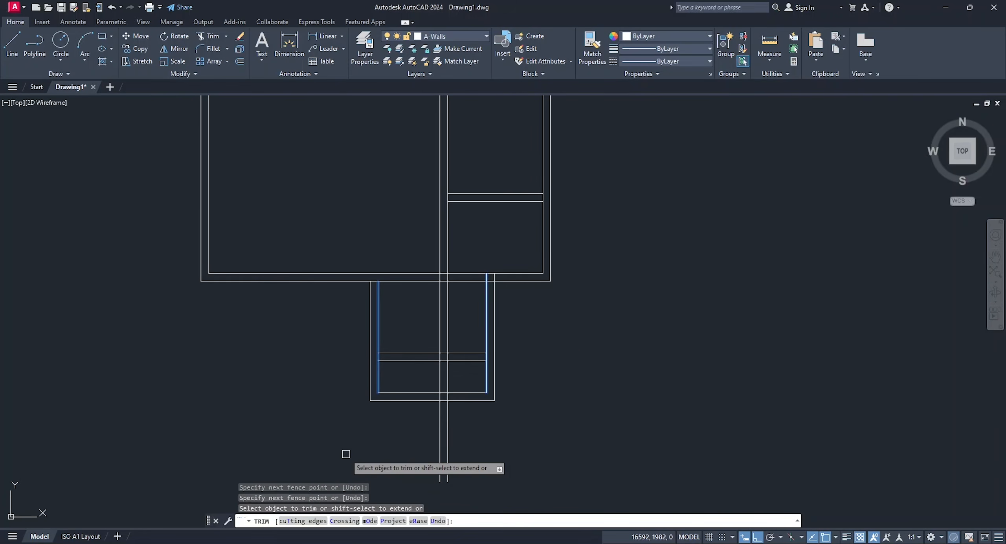
{"action": "key", "text": "Return"}
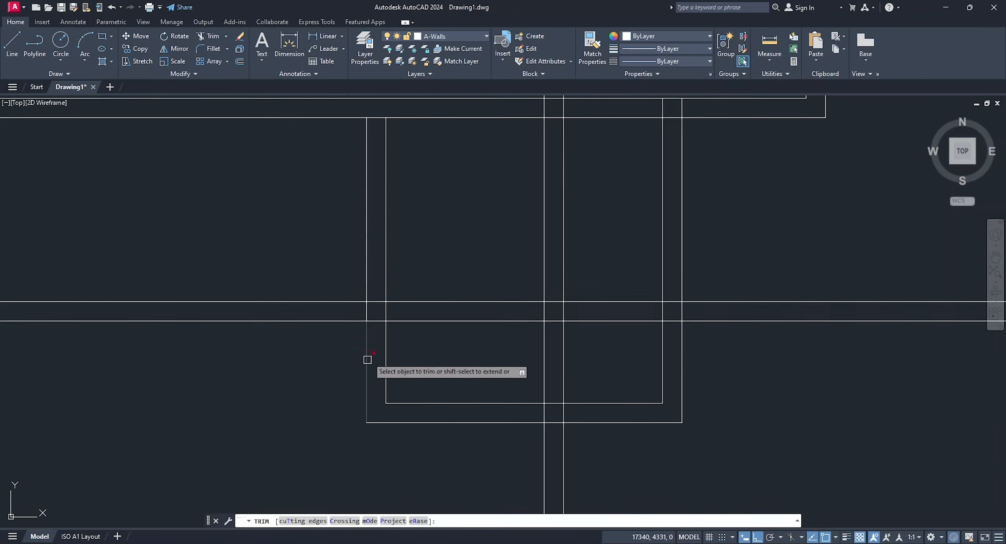
Step: Trim the seventh horizontal wall where it crosses the fourth and sixth vertical walls, and erase the leftover lines outside the lowest room
{"action": "left_click", "coordinate": [366, 357]}
{"action": "left_click", "coordinate": [679, 322]}
{"action": "scroll", "coordinate": [755, 366], "scroll_direction": "down", "scroll_amount": 2}
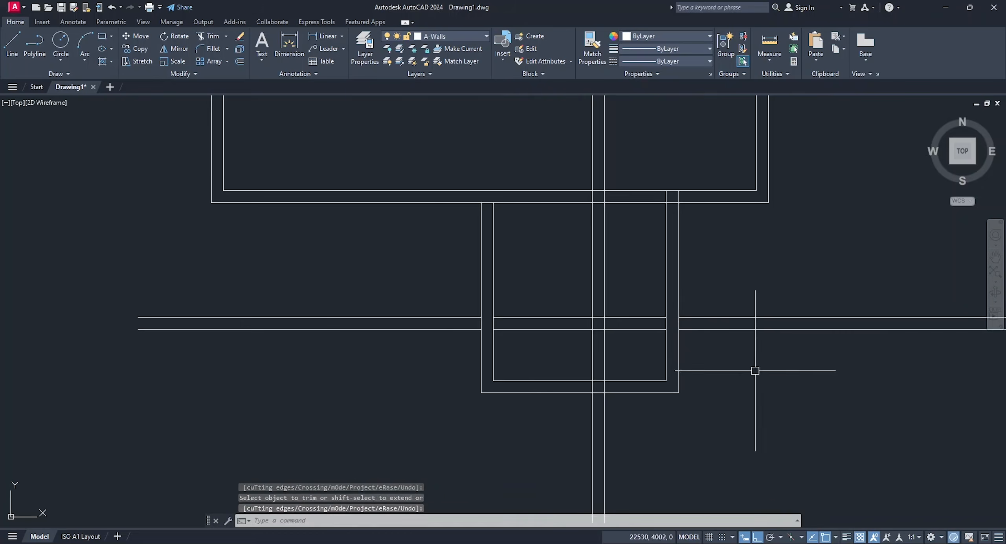
{"action": "left_click", "coordinate": [243, 37]}
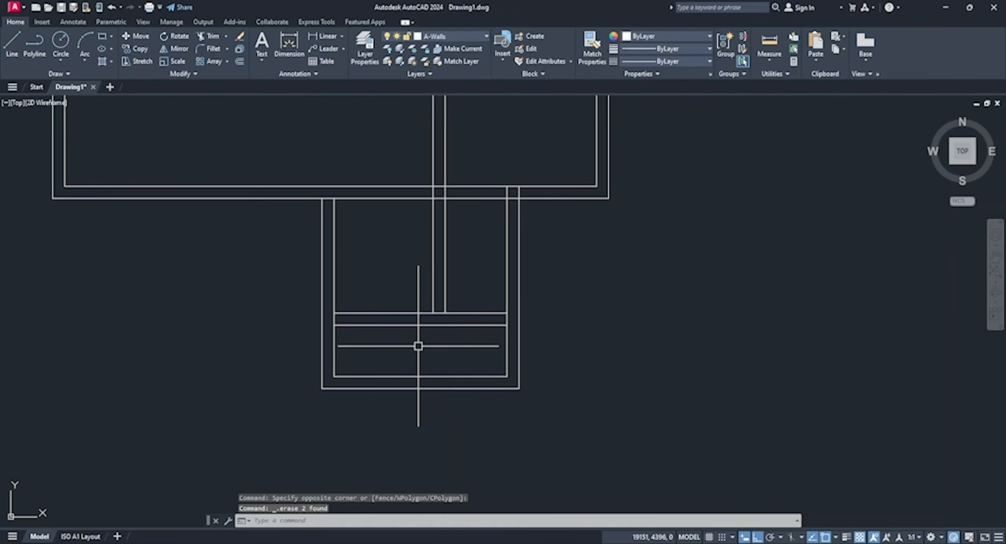
Step: Trim the excess upper wall lines, including the third horizontal wall's overhang past the second vertical wall and the third vertical wall above it
{"action": "scroll", "coordinate": [418, 344], "scroll_direction": "down", "scroll_amount": 2}
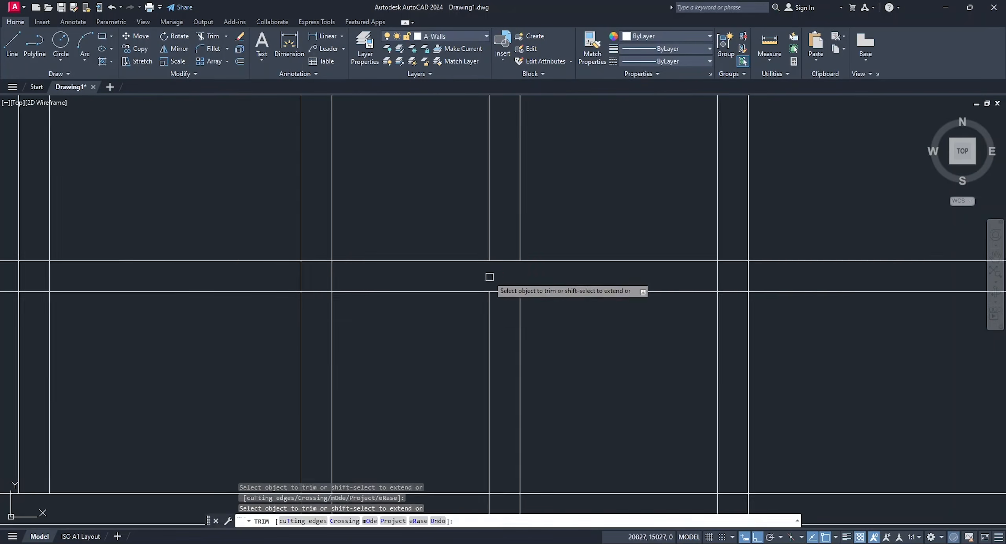
{"action": "scroll", "coordinate": [490, 276], "scroll_direction": "down", "scroll_amount": 5}
{"action": "scroll", "coordinate": [434, 303], "scroll_direction": "down", "scroll_amount": 1}
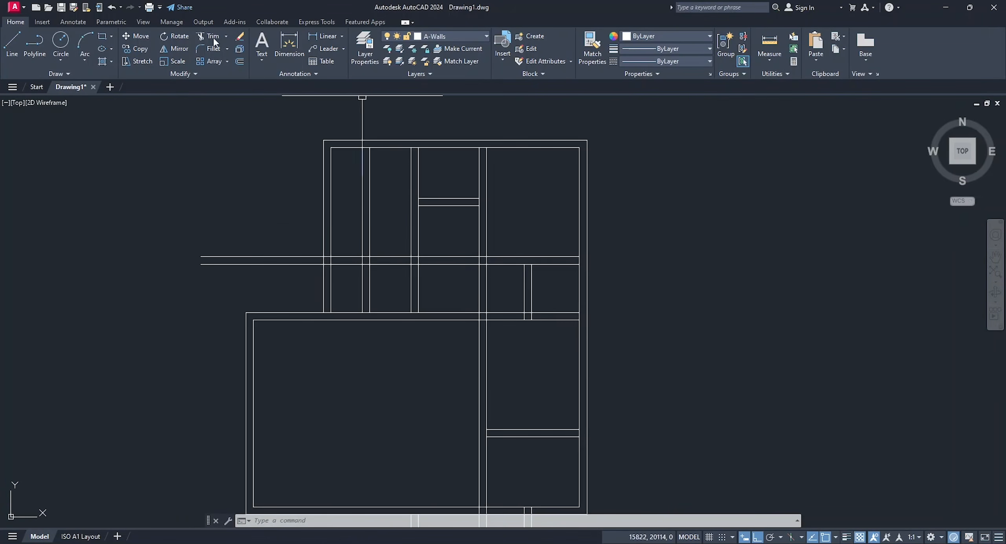
{"action": "left_click", "coordinate": [215, 42]}
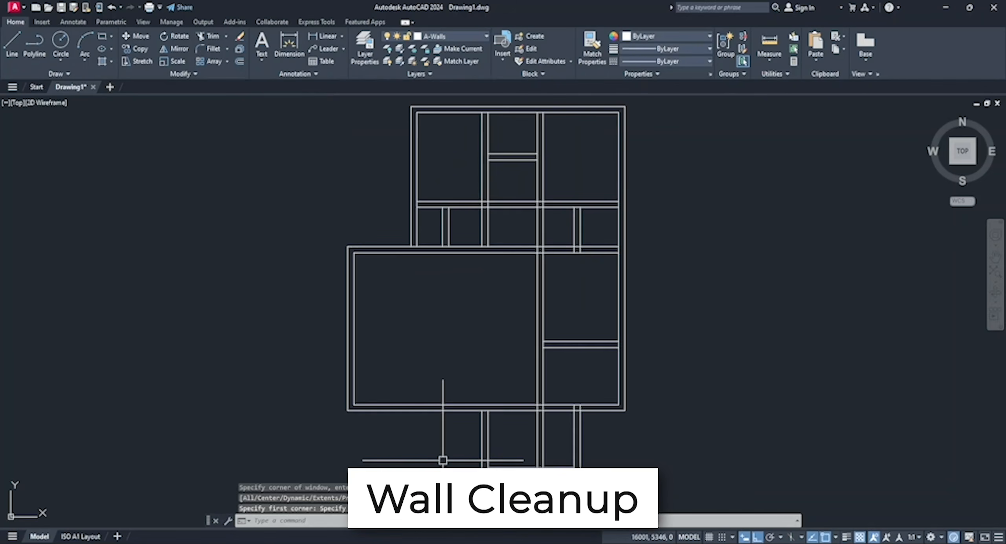
Step: Trim the overlapping lines where the seventh horizontal wall meets the fourth, fifth and sixth vertical walls
{"action": "type", "text": "tr"}
{"action": "key", "text": "Return"}
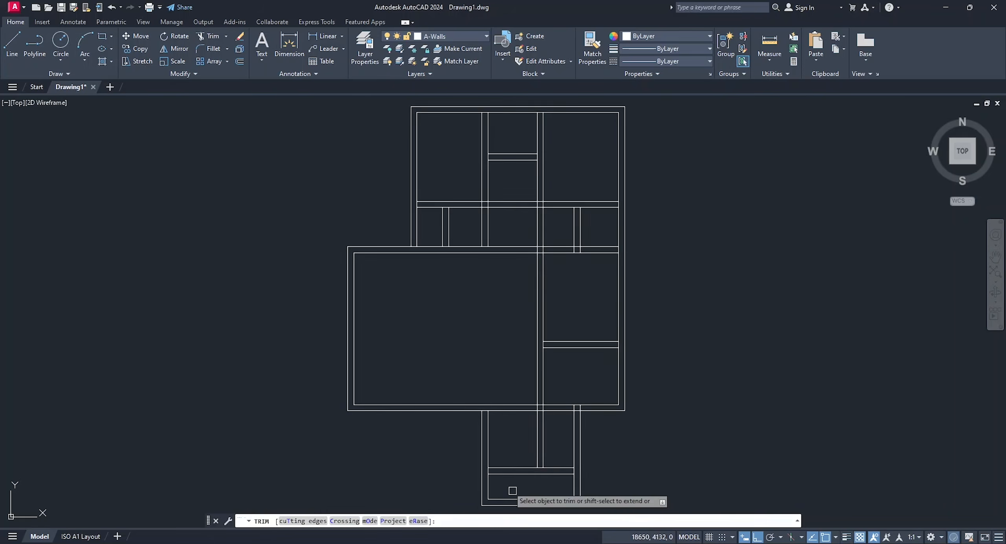
{"action": "scroll", "coordinate": [495, 474], "scroll_direction": "up", "scroll_amount": 4}
{"action": "left_click", "coordinate": [449, 467]}
{"action": "middle_click_drag", "start_coordinate": [763, 453], "coordinate": [484, 385]}
{"action": "left_click", "coordinate": [511, 377]}
{"action": "scroll", "coordinate": [511, 377], "scroll_direction": "down", "scroll_amount": 2}
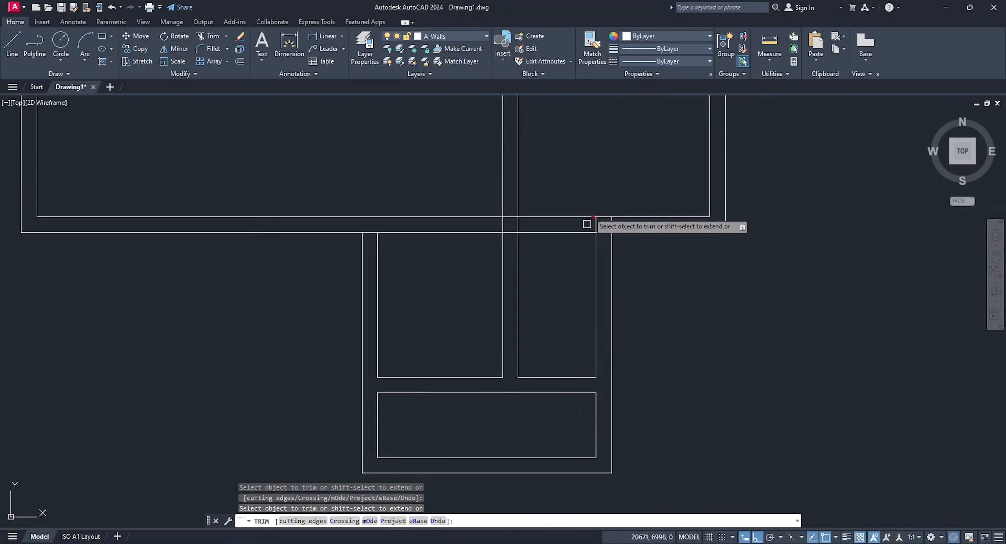
Step: Trim the overlapping lines across the sixth horizontal wall's junctions with the vertical walls of the lowest rooms
{"action": "scroll", "coordinate": [601, 219], "scroll_direction": "up", "scroll_amount": 2}
{"action": "mouse_move", "coordinate": [583, 229]}
{"action": "left_mouse_down"}
{"action": "mouse_move", "coordinate": [607, 223]}
{"action": "mouse_move", "coordinate": [609, 245]}
{"action": "left_mouse_up"}
{"action": "left_click_drag", "start_coordinate": [423, 229], "coordinate": [482, 228]}
Step: Trim the overlapping lines where the fourth and fifth horizontal walls meet the fifth, sixth and seventh vertical walls
{"action": "scroll", "coordinate": [483, 229], "scroll_direction": "down", "scroll_amount": 4}
{"action": "mouse_move", "coordinate": [506, 165]}
{"action": "middle_mouse_down"}
{"action": "mouse_move", "coordinate": [607, 245]}
{"action": "mouse_move", "coordinate": [622, 449]}
{"action": "middle_mouse_up"}
{"action": "scroll", "coordinate": [702, 251], "scroll_direction": "up", "scroll_amount": 2}
{"action": "scroll", "coordinate": [633, 272], "scroll_direction": "up", "scroll_amount": 2}
{"action": "left_click_drag", "start_coordinate": [642, 262], "coordinate": [402, 262]}
{"action": "scroll", "coordinate": [605, 244], "scroll_direction": "down", "scroll_amount": 2}
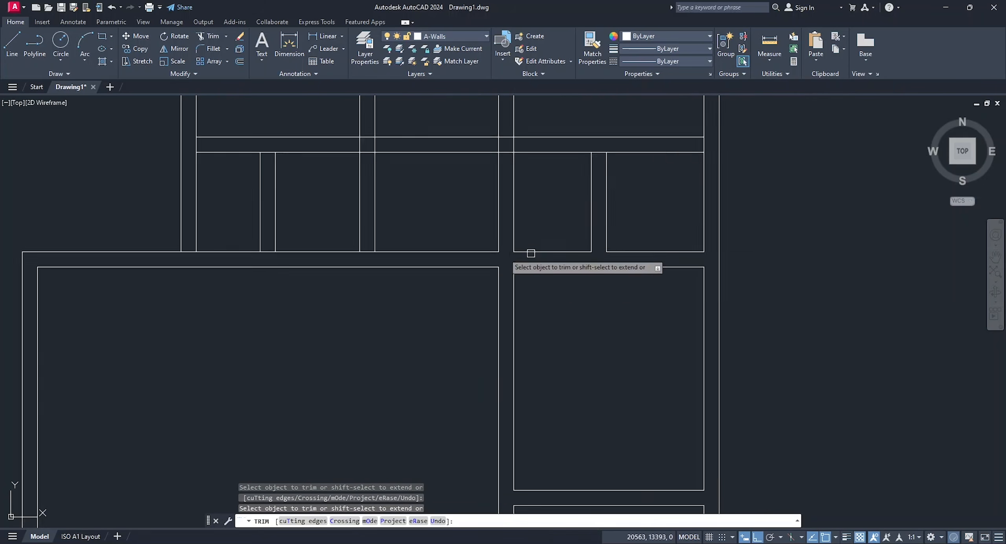
Step: Trim the fourth horizontal wall's upper face across the second to fourth vertical walls, and clear the third horizontal wall's crossings
{"action": "middle_click_drag", "start_coordinate": [370, 249], "coordinate": [540, 280]}
{"action": "middle_click_drag", "start_coordinate": [501, 173], "coordinate": [372, 267]}
{"action": "left_click_drag", "start_coordinate": [372, 268], "coordinate": [583, 268]}
{"action": "middle_click_drag", "start_coordinate": [583, 268], "coordinate": [522, 336]}
{"action": "scroll", "coordinate": [353, 353], "scroll_direction": "up", "scroll_amount": 2}
{"action": "left_click_drag", "start_coordinate": [353, 353], "coordinate": [577, 299]}
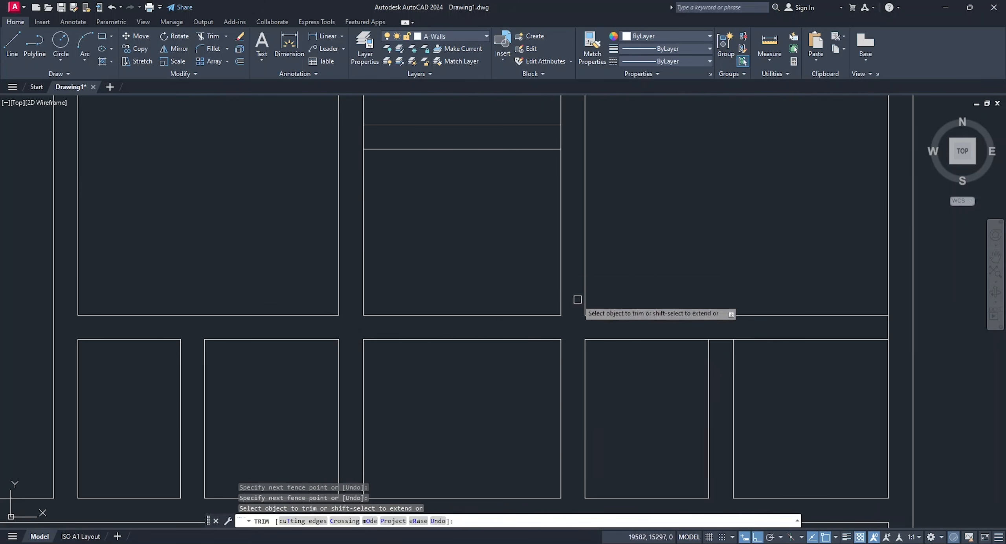
Step: Trim the overlapping lines at the top wall and at the short second horizontal wall's junctions with the fourth and fifth vertical walls
{"action": "scroll", "coordinate": [375, 139], "scroll_direction": "down", "scroll_amount": 2}
{"action": "middle_click_drag", "start_coordinate": [375, 139], "coordinate": [356, 278]}
{"action": "left_click", "coordinate": [474, 277]}
{"action": "right_click", "coordinate": [544, 285]}
{"action": "left_click", "coordinate": [566, 294]}
{"action": "scroll", "coordinate": [566, 296], "scroll_direction": "down", "scroll_amount": 3}
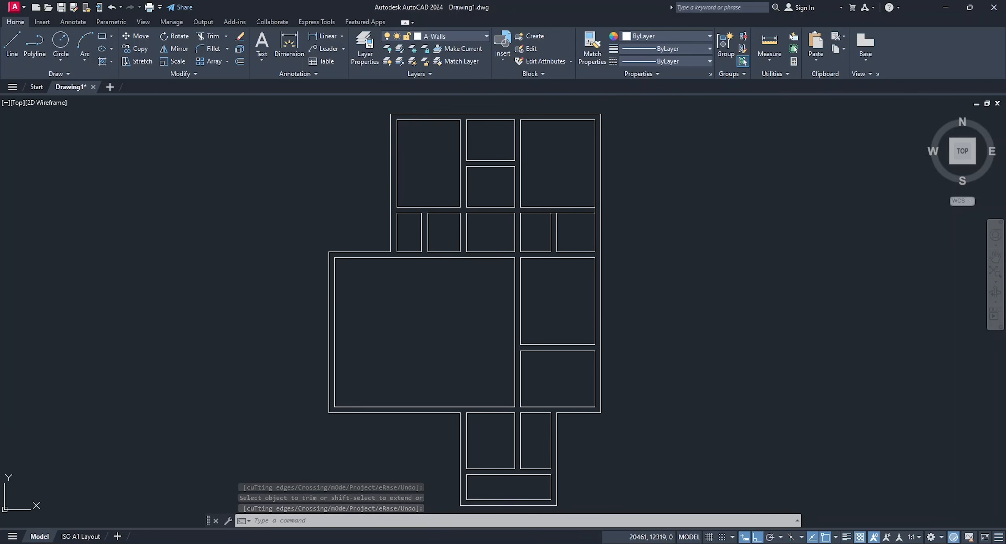
Step: Save the drawing in the Documents folder as "No.1 Method floor plan"
{"action": "left_click", "coordinate": [60, 9]}
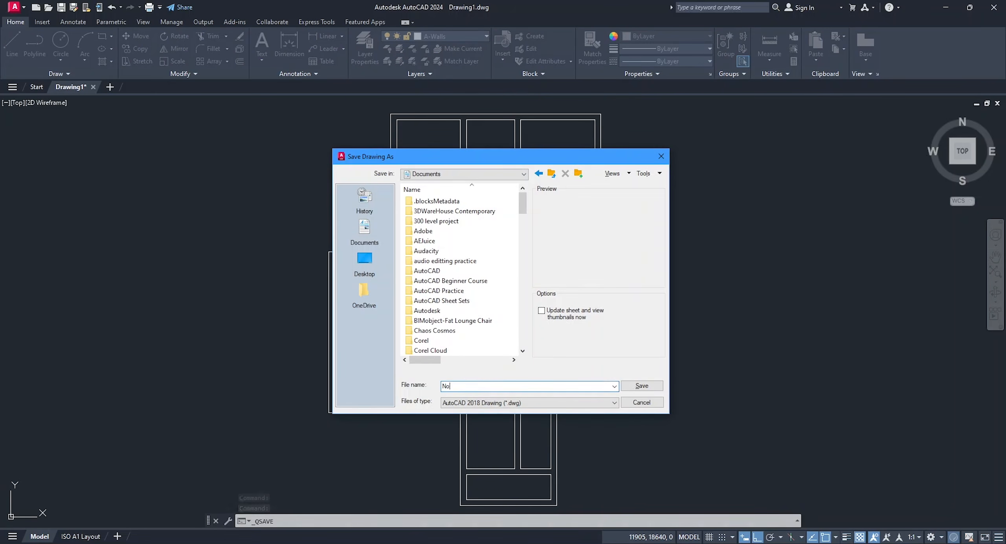
{"action": "left_click", "coordinate": [641, 386]}
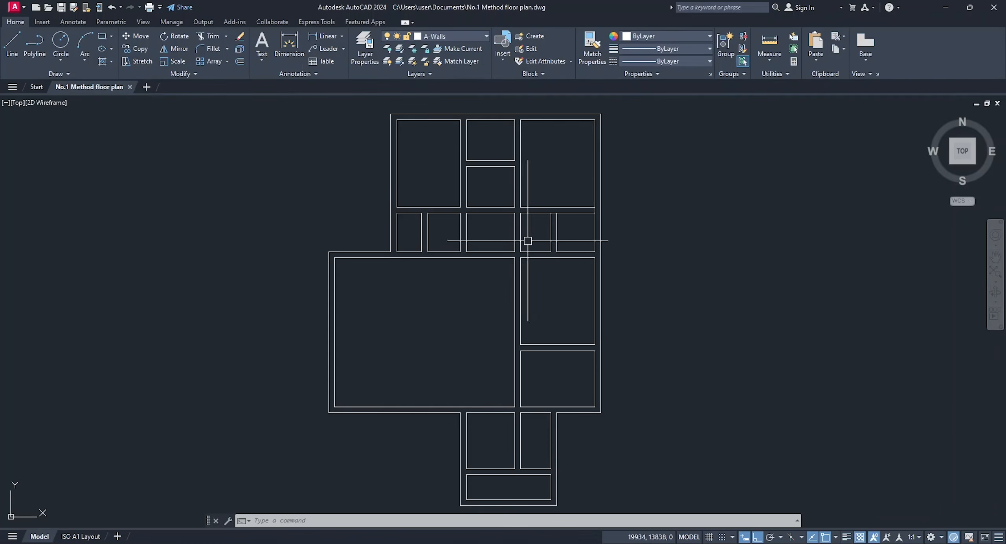
Step: Measure the fourth horizontal wall's thickness and trim the line closing the sixth vertical wall's upper end
{"action": "scroll", "coordinate": [519, 283], "scroll_direction": "up", "scroll_amount": 5}
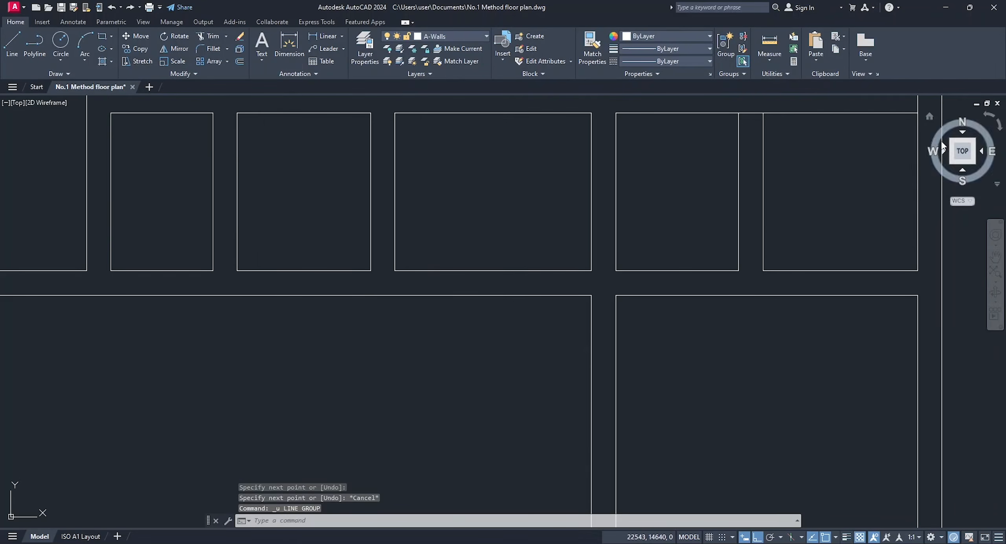
{"action": "left_click", "coordinate": [771, 43]}
{"action": "left_click", "coordinate": [394, 271]}
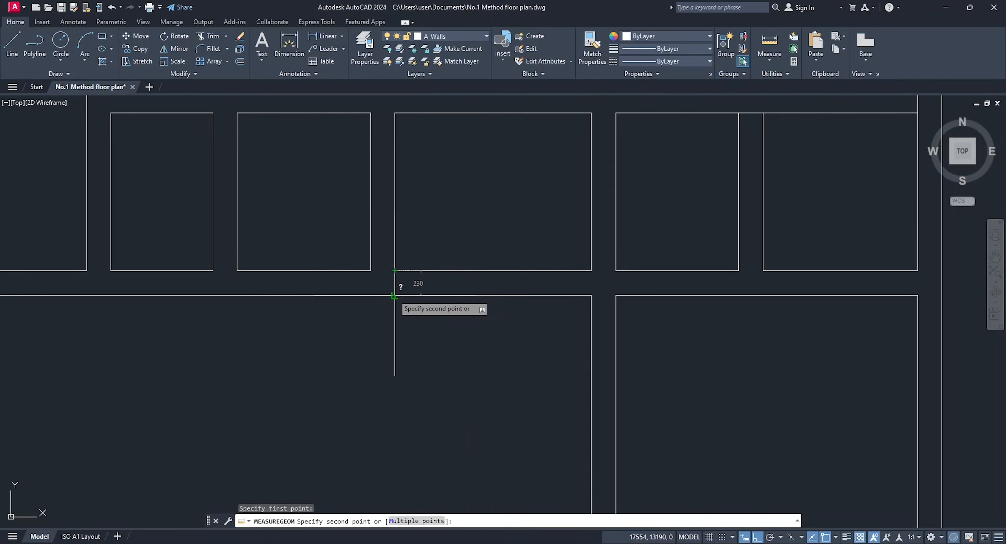
{"action": "left_click", "coordinate": [394, 296]}
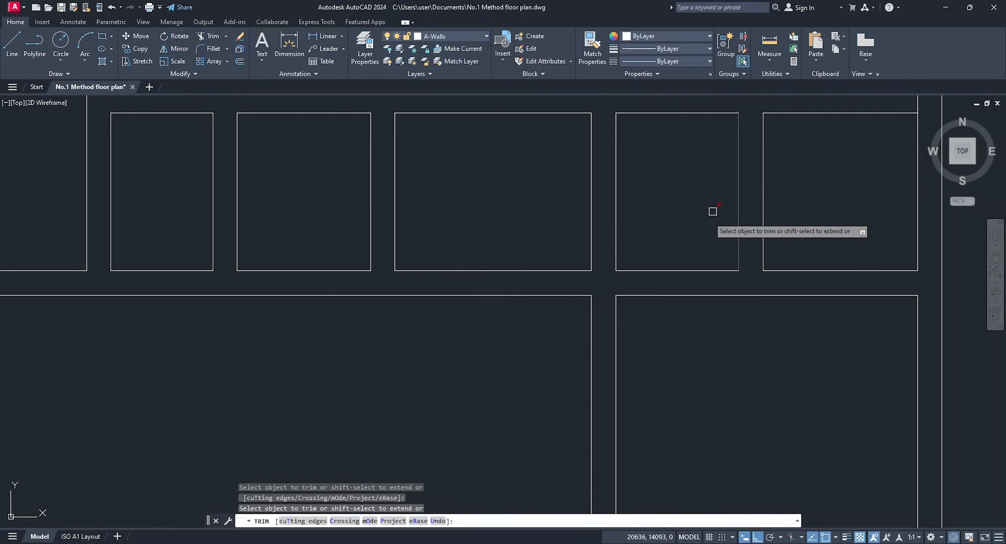
{"action": "key", "text": "Escape"}
Step: Draw a 230 mm vertical line in the large room below the fourth horizontal wall
{"action": "left_click", "coordinate": [12, 46]}
{"action": "left_click", "coordinate": [396, 343]}
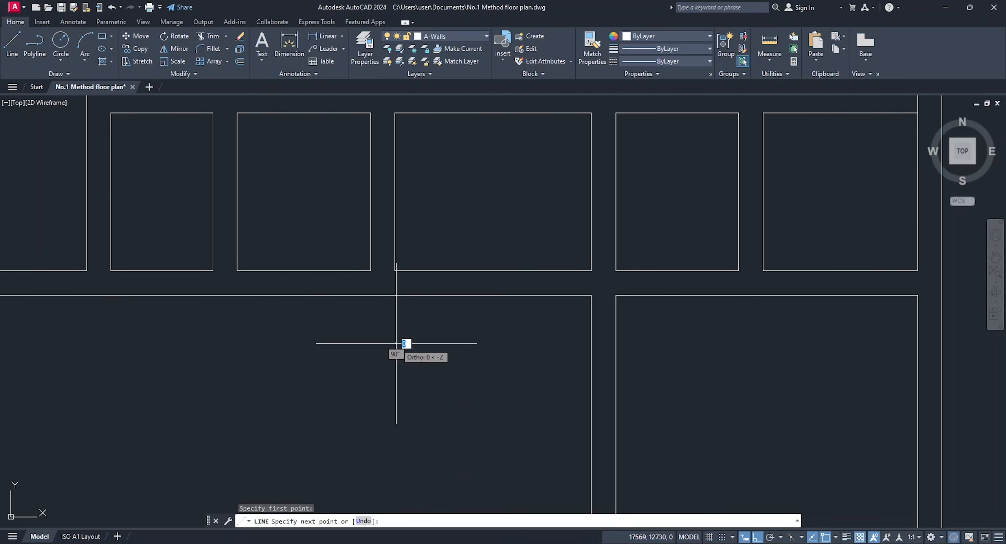
{"action": "type", "text": "230"}
{"action": "key", "text": "Return"}
{"action": "key", "text": "Return"}
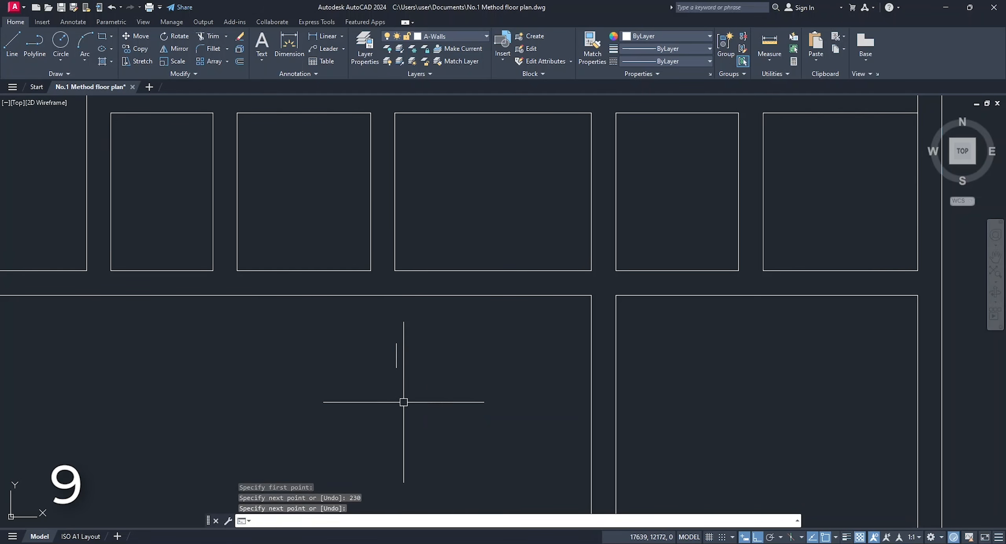
Step: Offset the short vertical line 900 mm to its right
{"action": "left_click", "coordinate": [240, 61]}
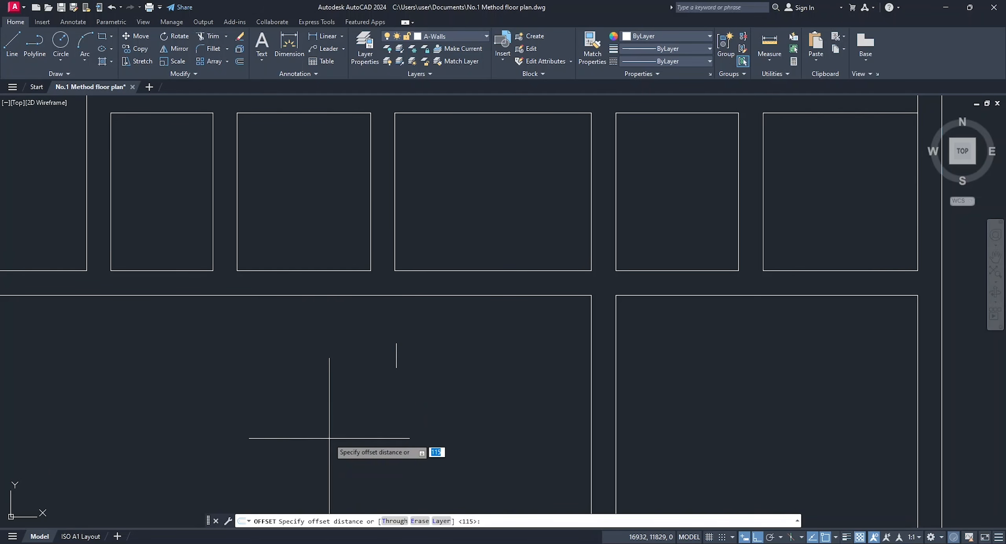
{"action": "type", "text": "900"}
{"action": "key", "text": "Return"}
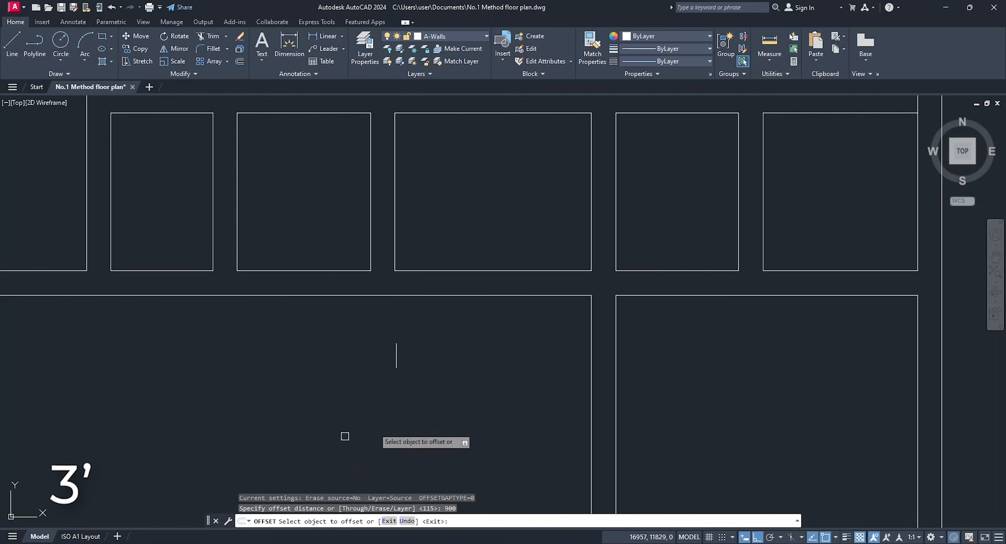
{"action": "left_click", "coordinate": [396, 360]}
{"action": "left_click", "coordinate": [520, 373]}
{"action": "key", "text": "Escape"}
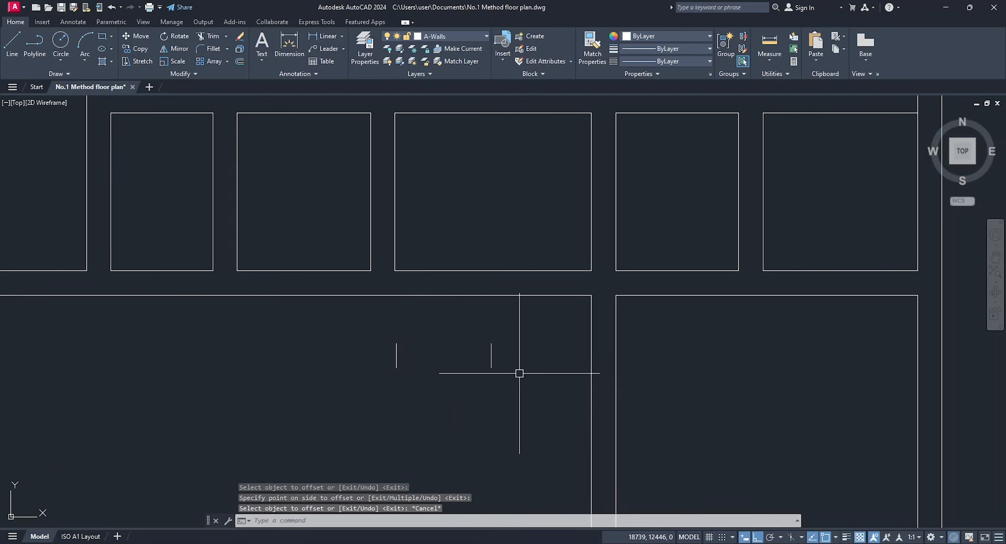
Step: Draw a rectangle from the first short line's upper end to the second line's lower end
{"action": "left_click", "coordinate": [102, 36]}
{"action": "left_click", "coordinate": [396, 343]}
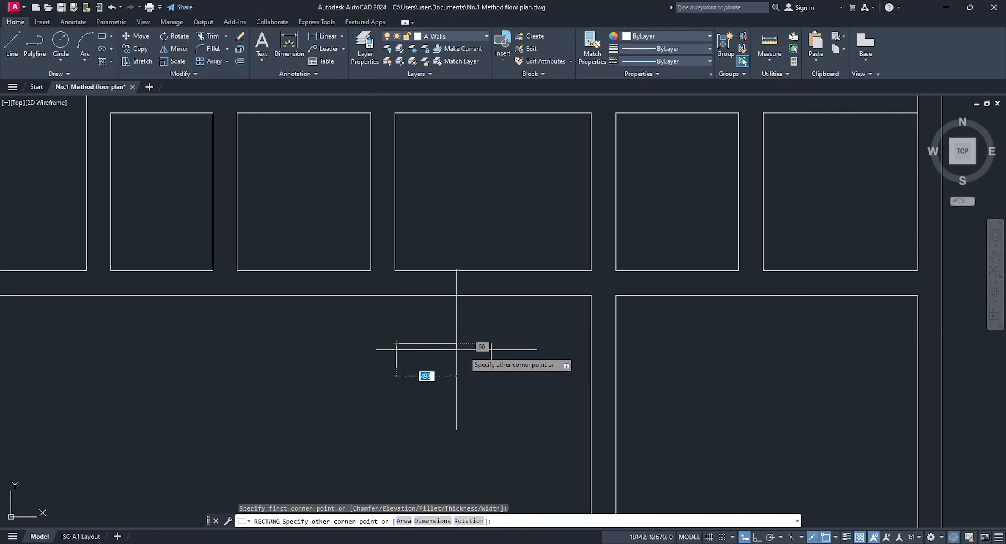
{"action": "left_click", "coordinate": [492, 367]}
Step: Stretch the small rectangle's upper and lower edges outward by 20 mm each
{"action": "left_click", "coordinate": [445, 343]}
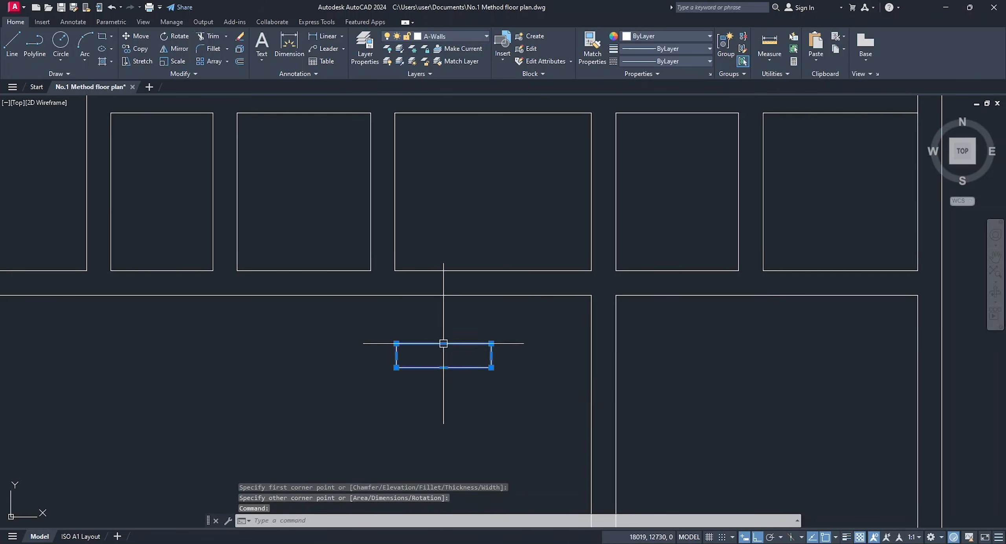
{"action": "scroll", "coordinate": [451, 351], "scroll_direction": "up", "scroll_amount": 4}
{"action": "left_click", "coordinate": [429, 332]}
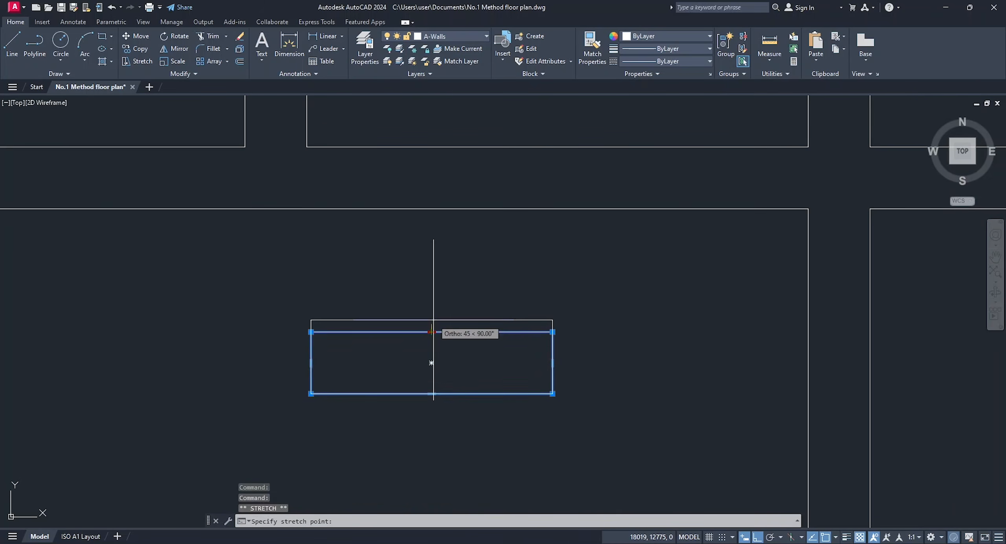
{"action": "type", "text": "20"}
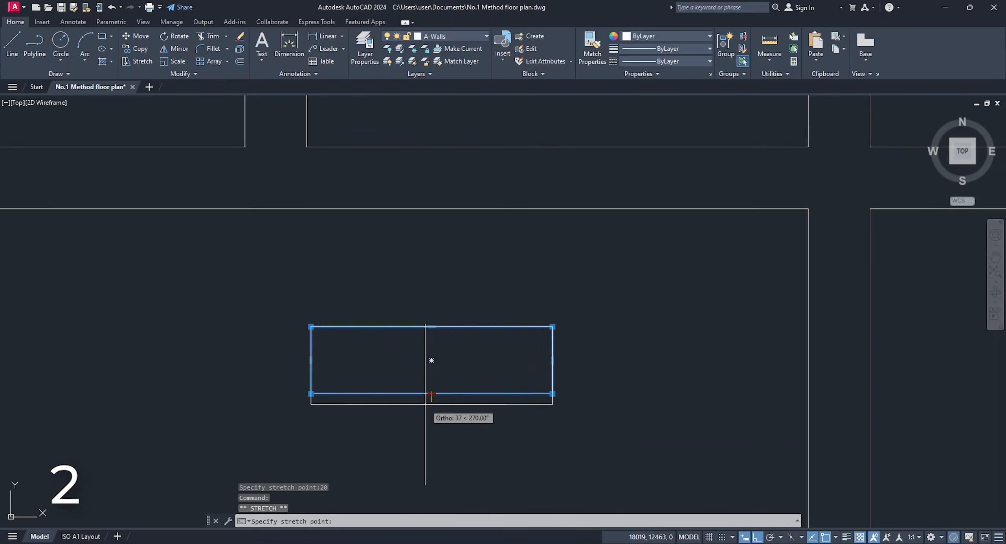
{"action": "key", "text": "Return"}
{"action": "key", "text": "Escape"}
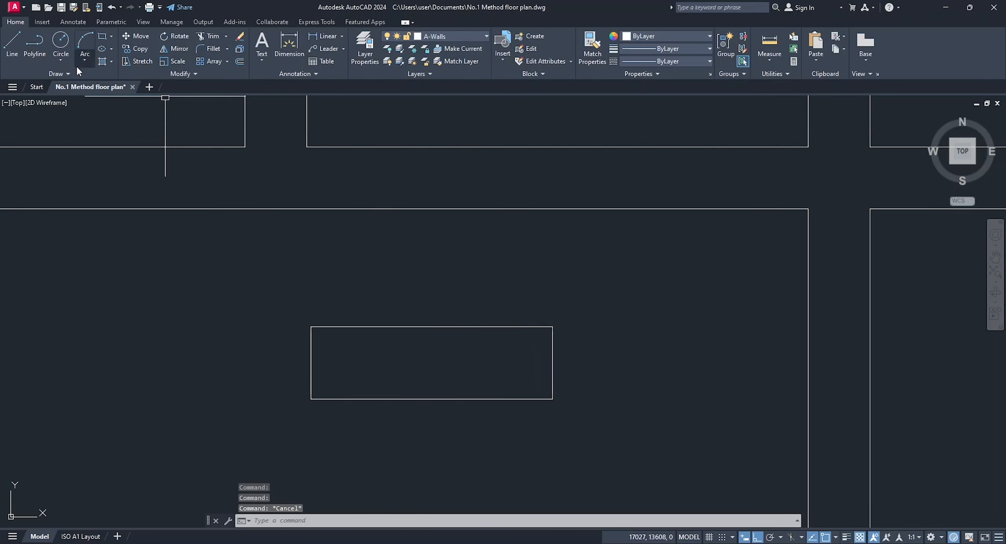
Step: Create a wipeout from the small rectangle's closed polyline
{"action": "left_click", "coordinate": [67, 73]}
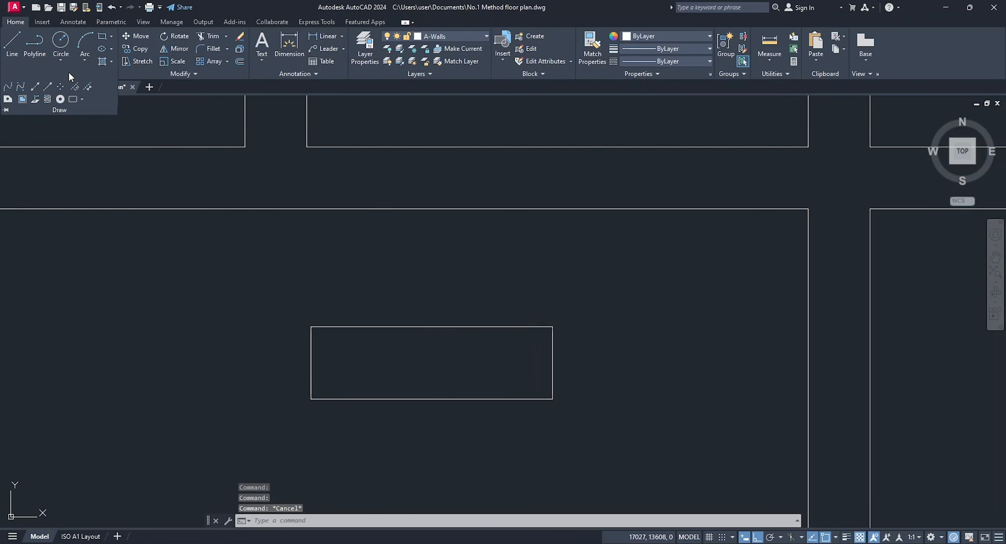
{"action": "left_click", "coordinate": [27, 99]}
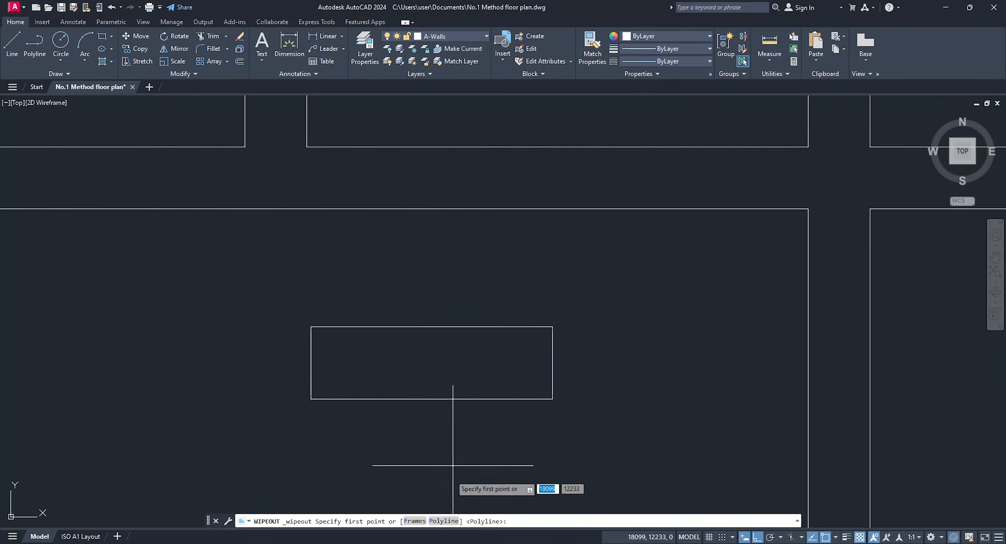
{"action": "left_click", "coordinate": [443, 521]}
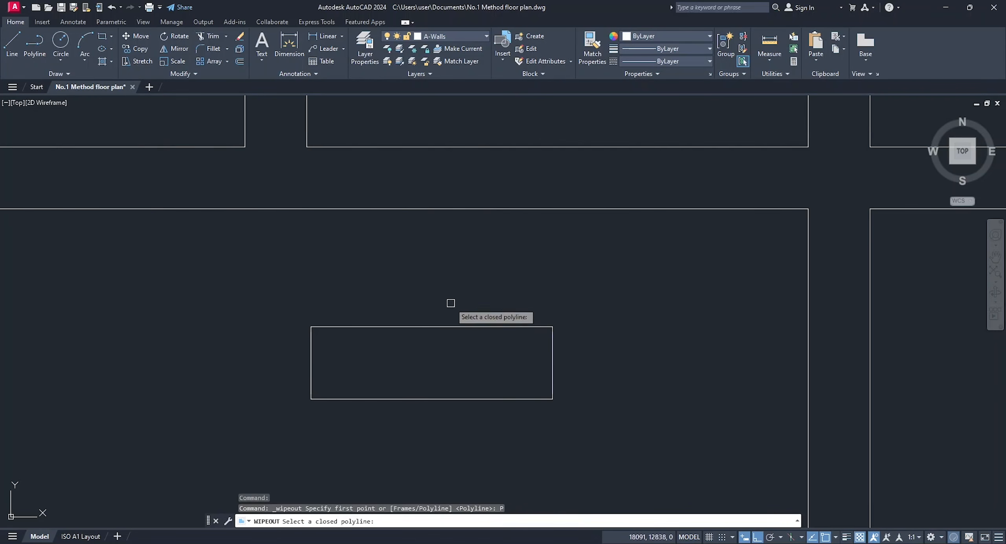
{"action": "left_click", "coordinate": [461, 327]}
{"action": "left_click", "coordinate": [476, 359]}
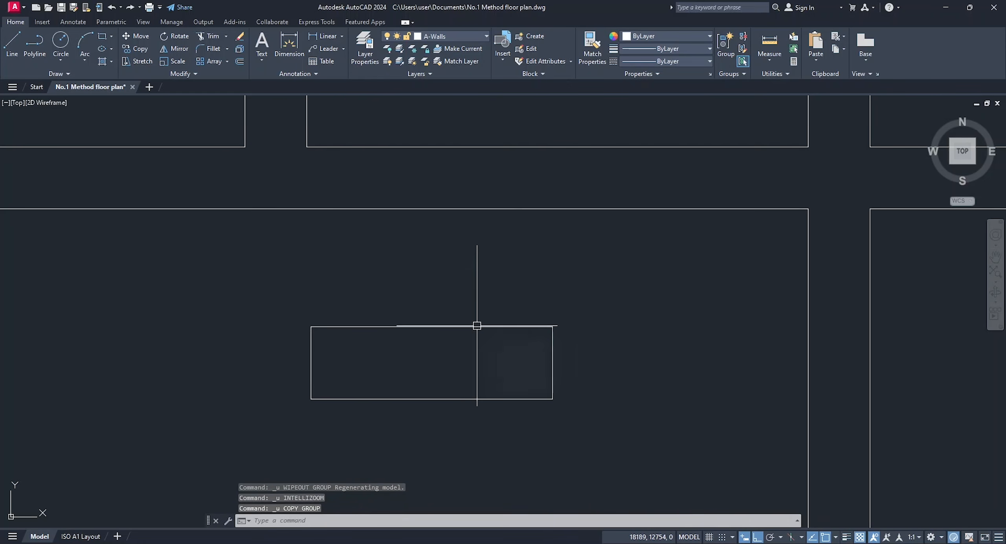
{"action": "mouse_move", "coordinate": [477, 326]}
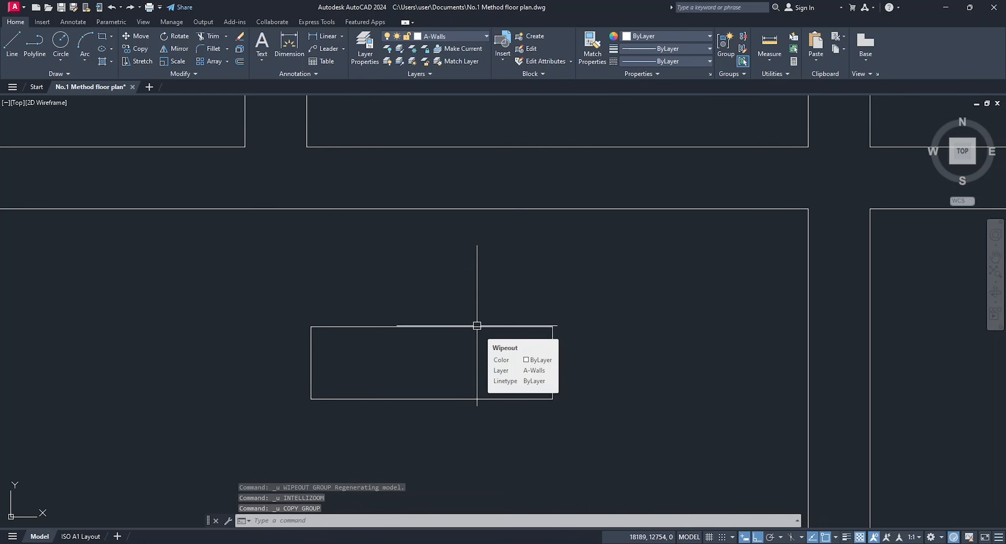
Step: Turn off the display of wipeout frames
{"action": "left_click", "coordinate": [58, 72]}
{"action": "left_click", "coordinate": [24, 99]}
{"action": "left_click", "coordinate": [415, 522]}
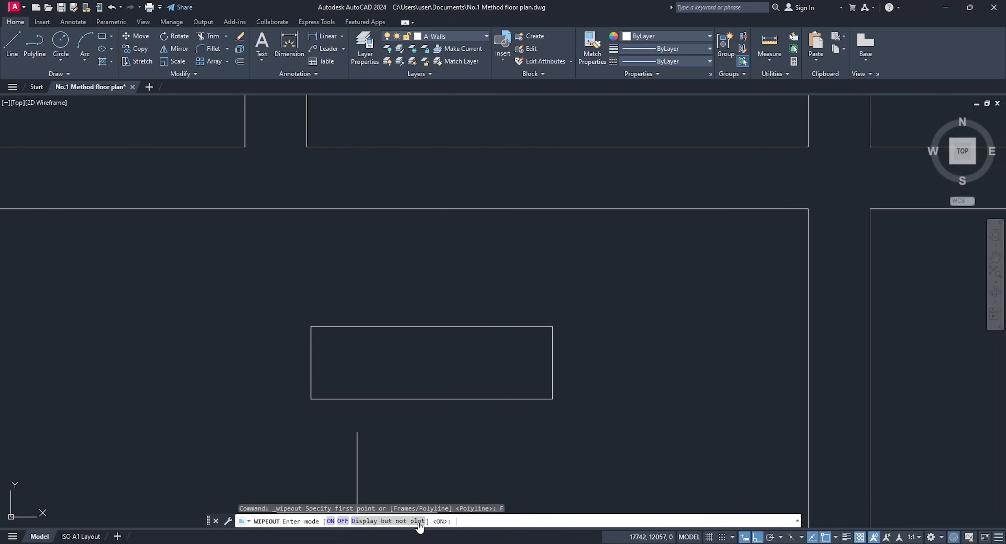
{"action": "left_click", "coordinate": [342, 521]}
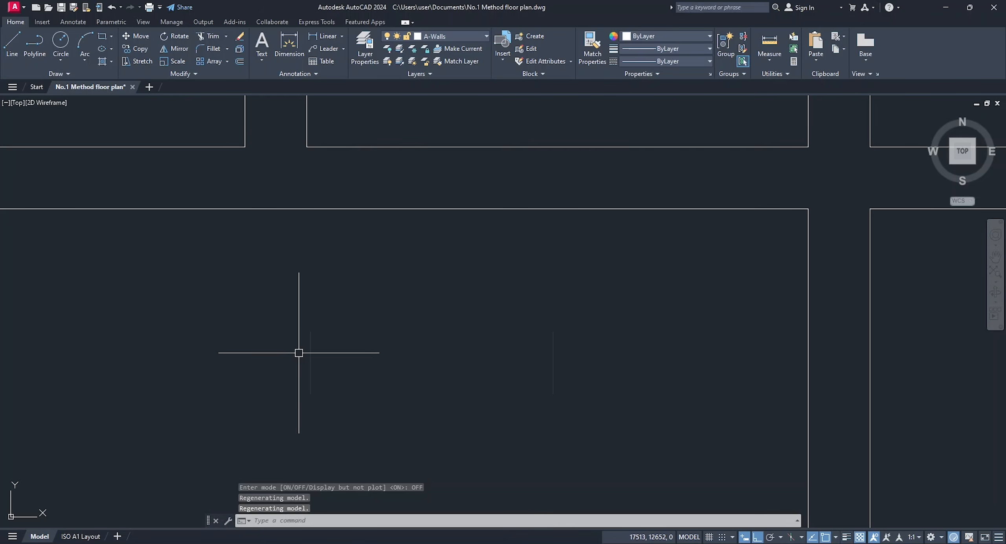
Step: Send the wipeout to the back of the draw order, behind the two short vertical lines
{"action": "left_click", "coordinate": [311, 350]}
{"action": "right_click", "coordinate": [440, 302]}
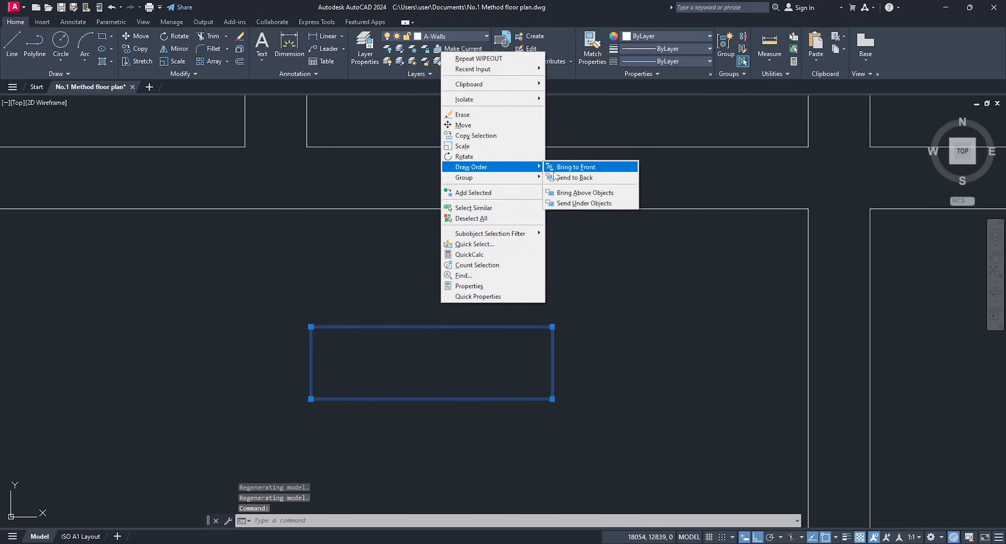
{"action": "left_click", "coordinate": [556, 176]}
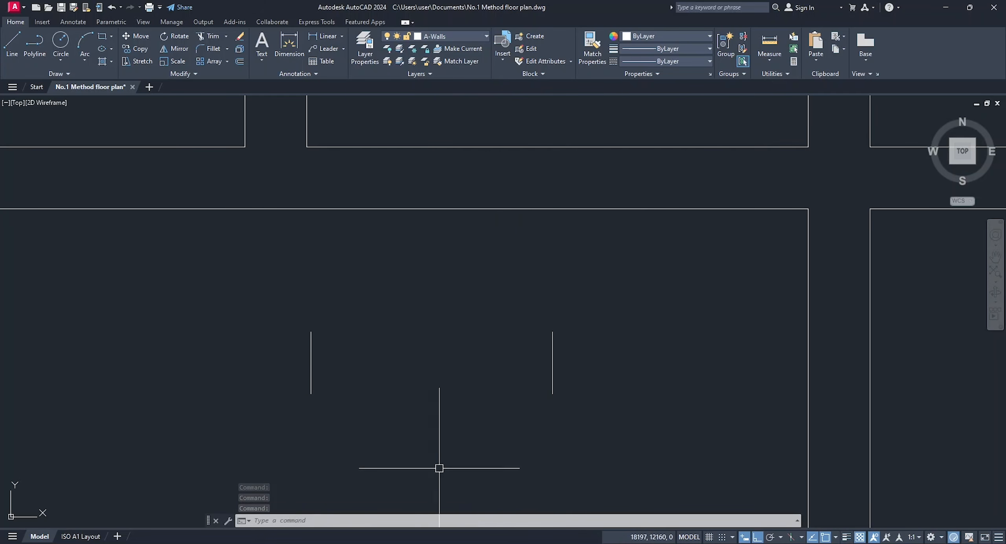
Step: Copy the two short lines and wipeout from the first line's upper end to the wall corner above
{"action": "left_click", "coordinate": [267, 298]}
{"action": "left_click", "coordinate": [575, 400]}
{"action": "left_click", "coordinate": [135, 48]}
{"action": "scroll", "coordinate": [321, 324], "scroll_direction": "up", "scroll_amount": 2}
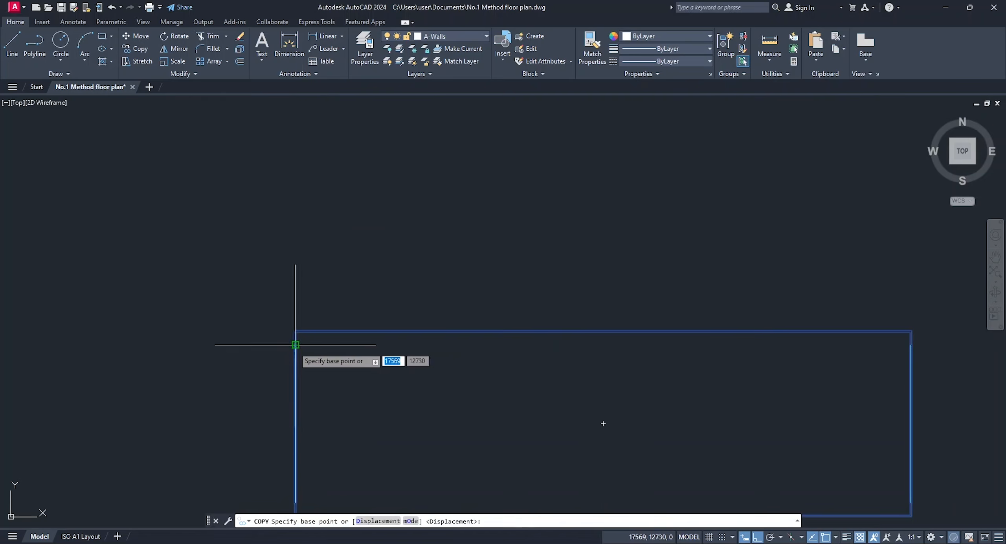
{"action": "left_click", "coordinate": [295, 343]}
{"action": "scroll", "coordinate": [294, 346], "scroll_direction": "down", "scroll_amount": 3}
{"action": "left_click", "coordinate": [292, 230]}
{"action": "key", "text": "Escape"}
{"action": "scroll", "coordinate": [425, 315], "scroll_direction": "down", "scroll_amount": 4}
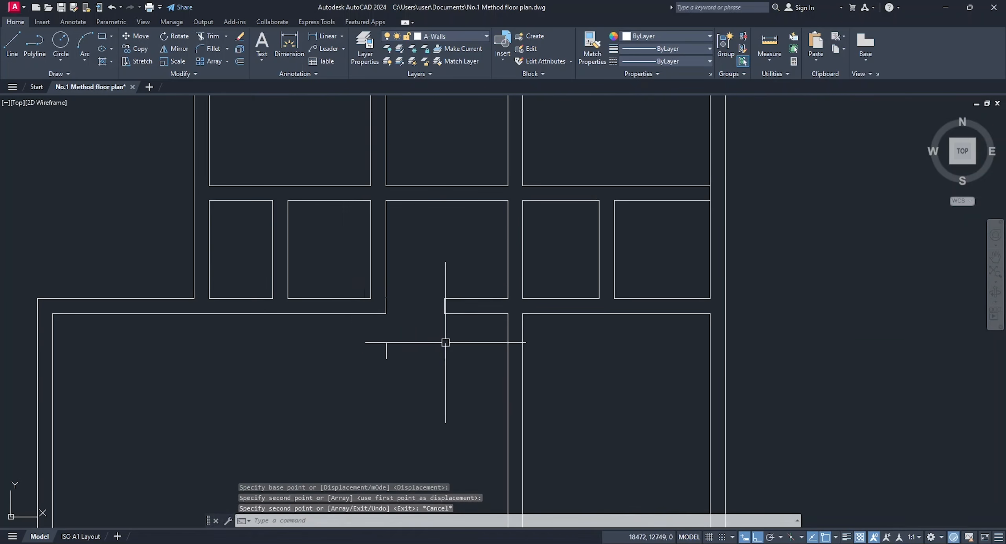
Step: Move the copied opening horizontally to the right along the wall
{"action": "scroll", "coordinate": [456, 326], "scroll_direction": "up", "scroll_amount": 3}
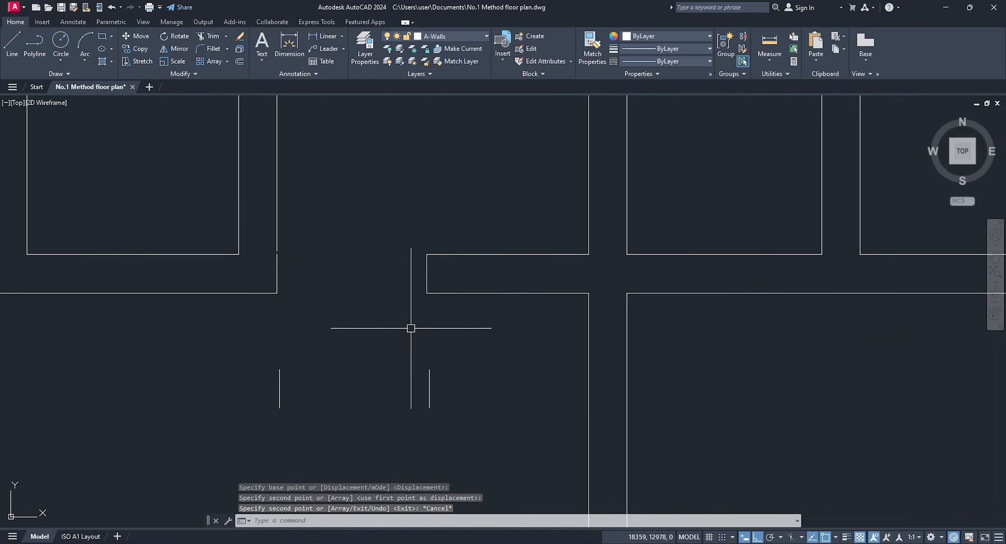
{"action": "left_click", "coordinate": [263, 238]}
{"action": "left_click", "coordinate": [476, 344]}
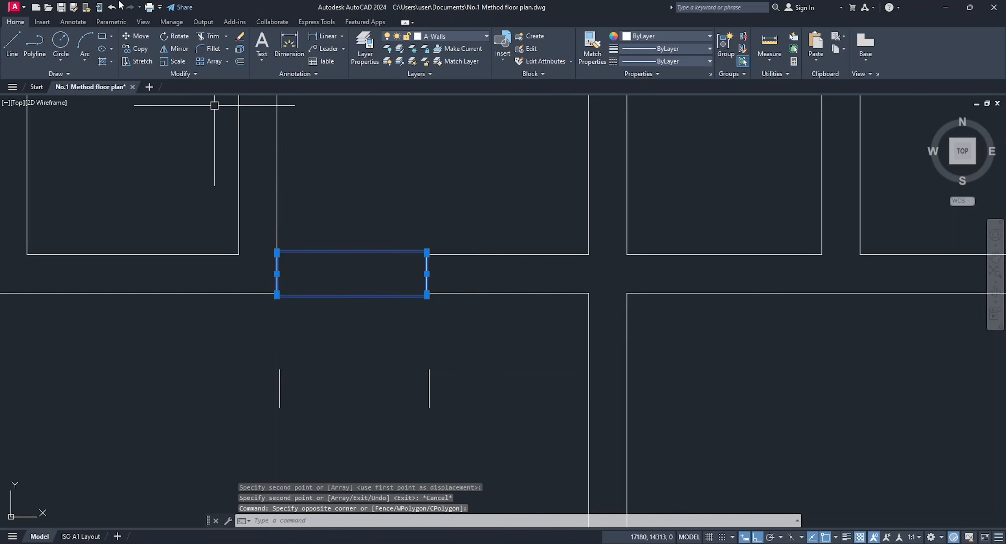
{"action": "left_click", "coordinate": [143, 41]}
{"action": "left_click", "coordinate": [330, 202]}
{"action": "left_click", "coordinate": [402, 202]}
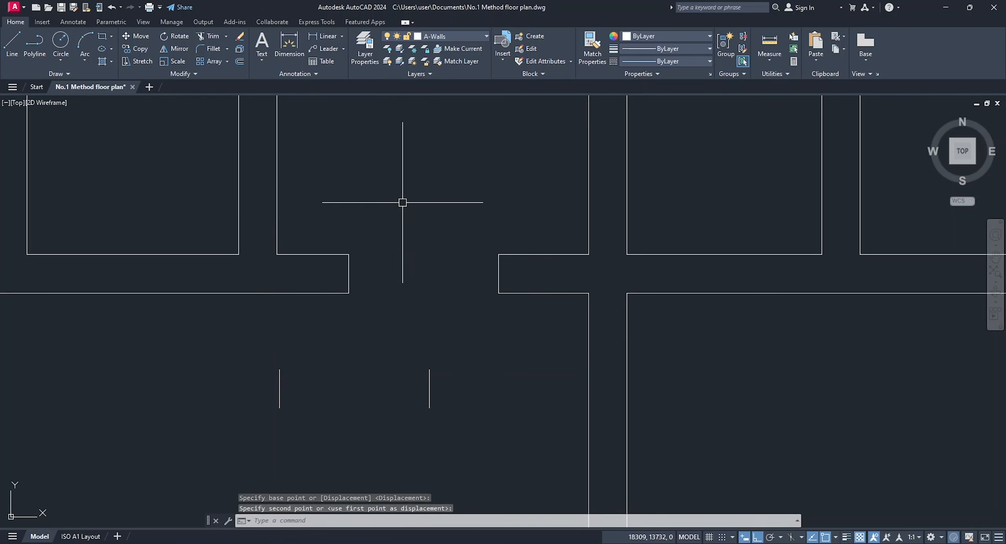
{"action": "key", "text": "Escape"}
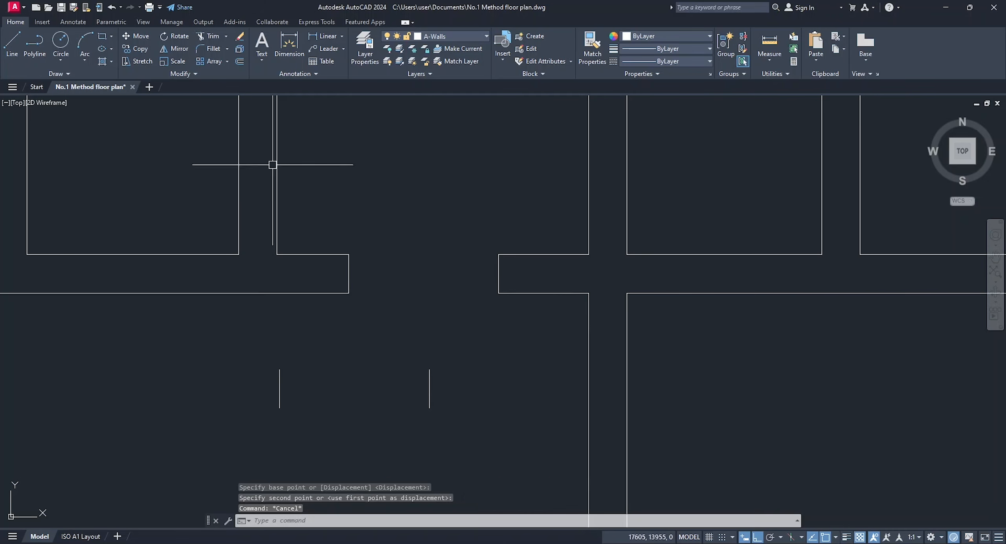
Step: Erase the copied opening lines and wipeout from the wall
{"action": "left_click", "coordinate": [326, 223]}
{"action": "left_click", "coordinate": [530, 344]}
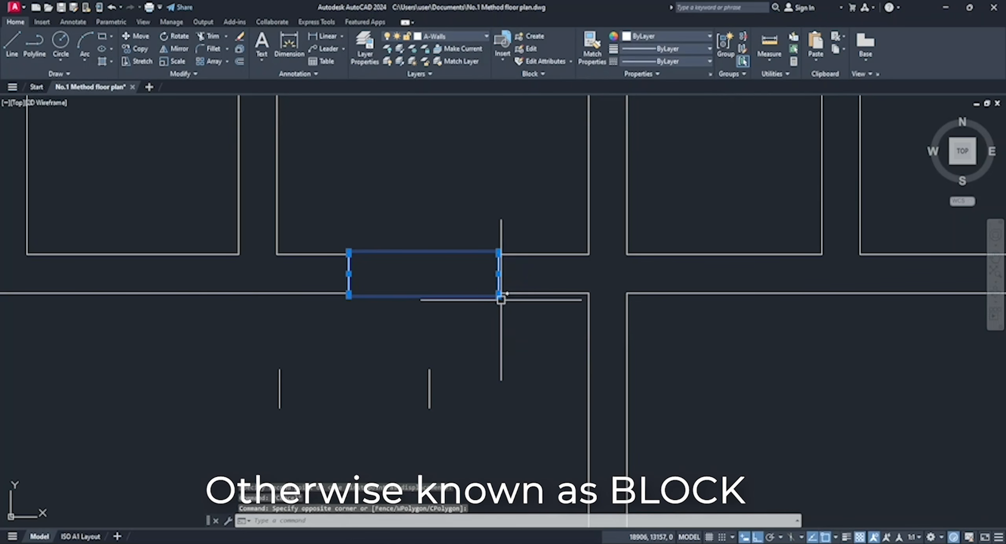
{"action": "left_click", "coordinate": [240, 37]}
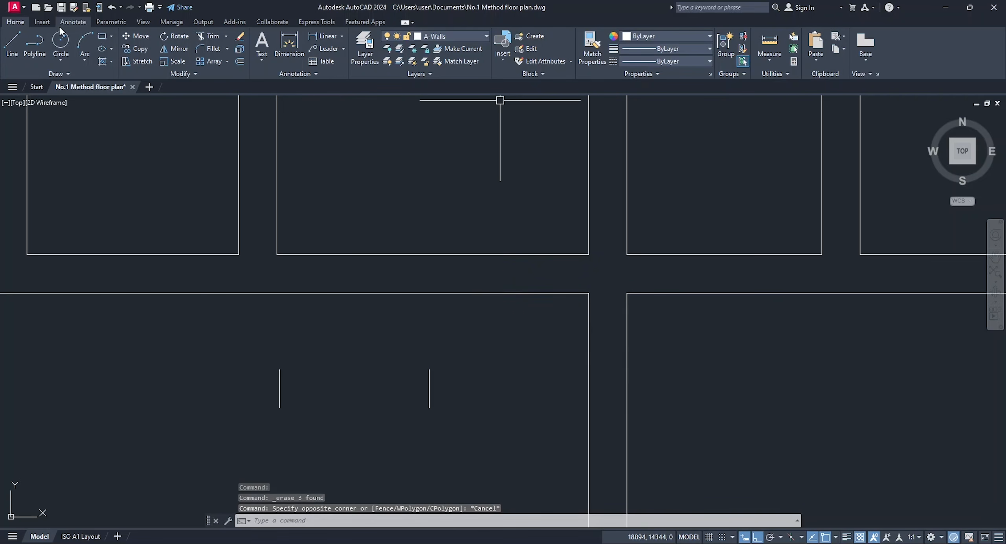
{"action": "left_click", "coordinate": [42, 22]}
{"action": "left_click", "coordinate": [136, 60]}
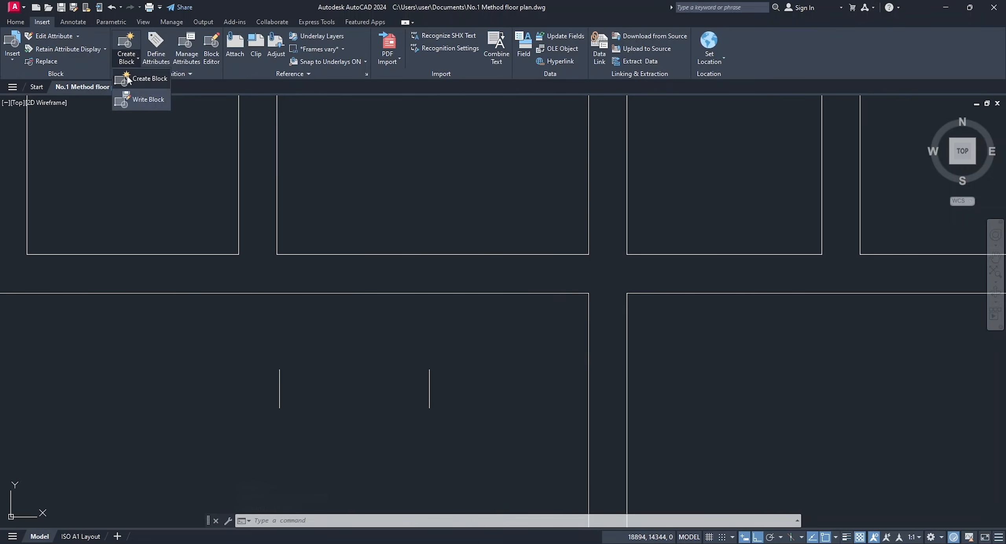
{"action": "left_click", "coordinate": [16, 22]}
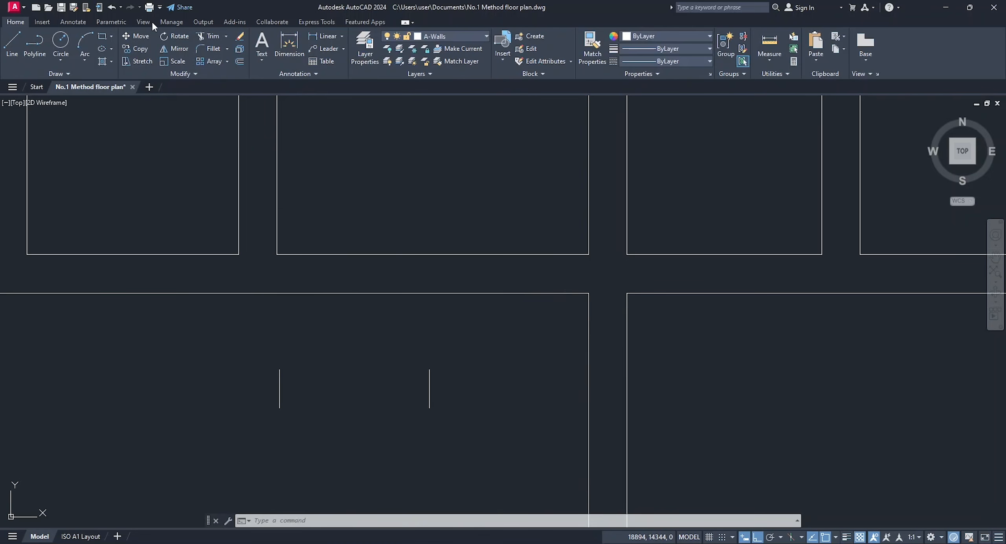
Step: Start a block definition named opening with its base point at the first short line's upper end
{"action": "left_click", "coordinate": [531, 35]}
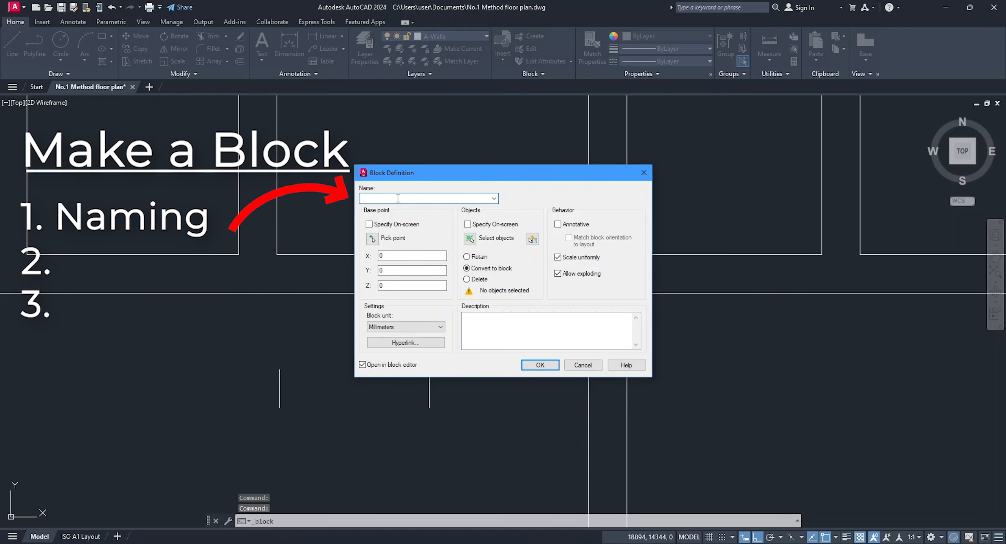
{"action": "type", "text": "opening"}
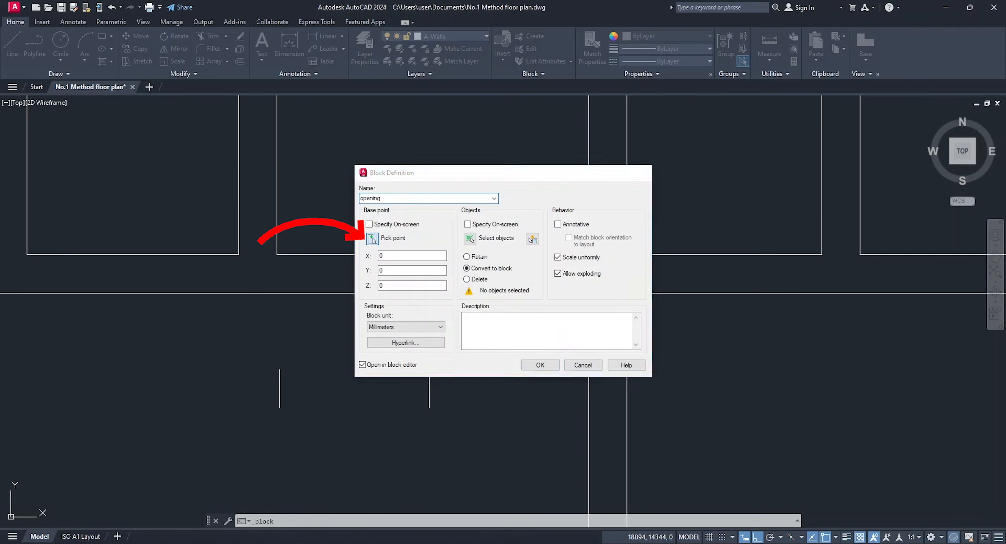
{"action": "left_click", "coordinate": [372, 239]}
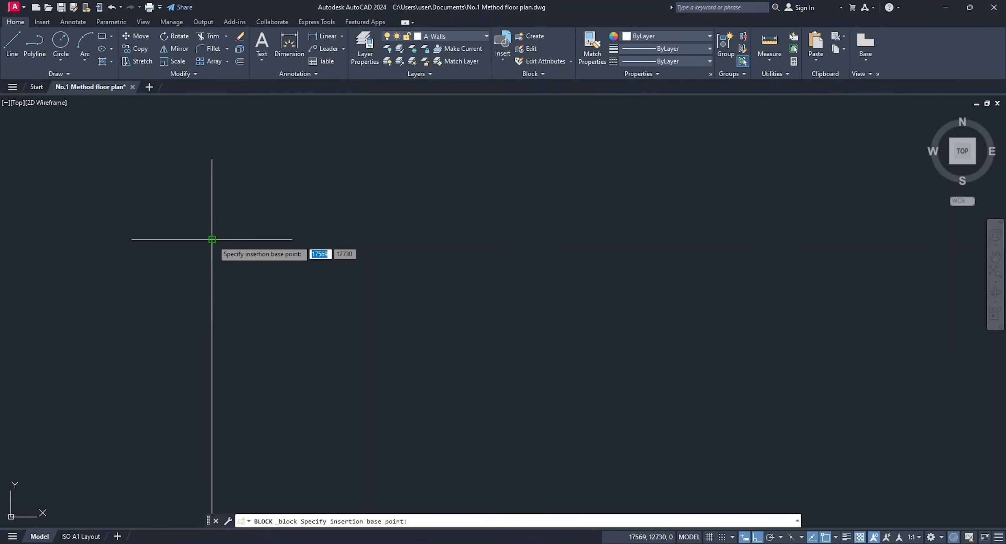
{"action": "left_click", "coordinate": [213, 240]}
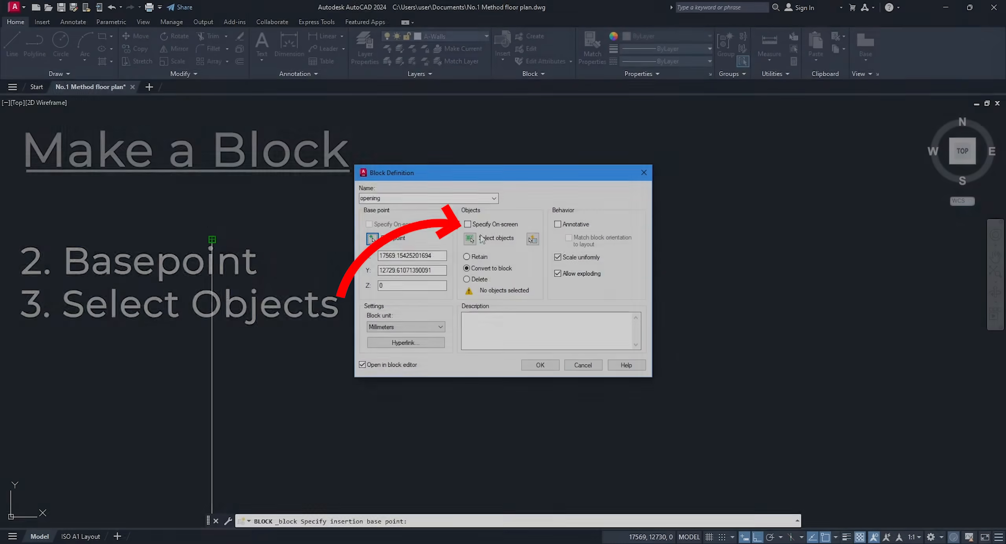
Step: Select both short lines and the wipeout as the block's objects and create the block without opening it in the block editor
{"action": "left_click", "coordinate": [470, 238]}
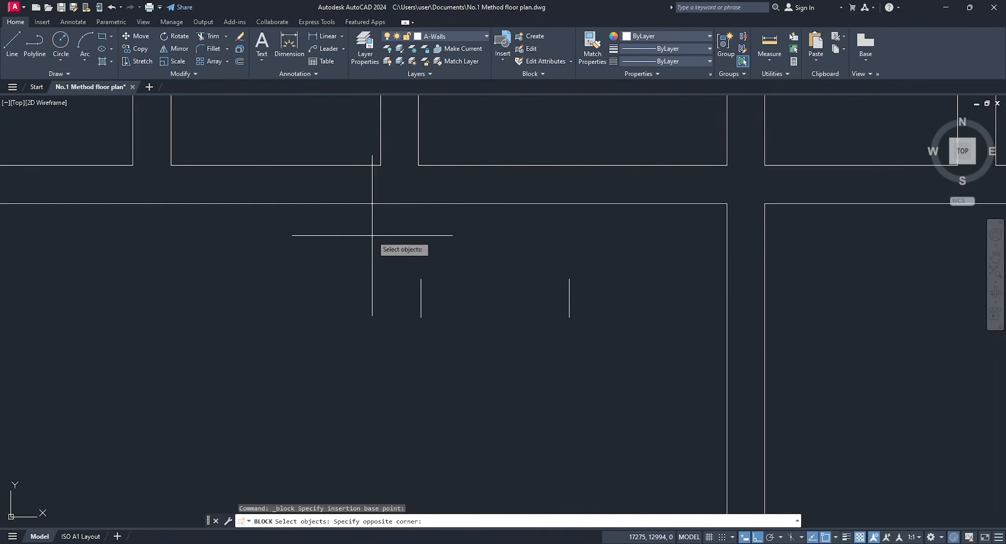
{"action": "left_click", "coordinate": [371, 236]}
{"action": "left_click", "coordinate": [630, 396]}
{"action": "key", "text": "Return"}
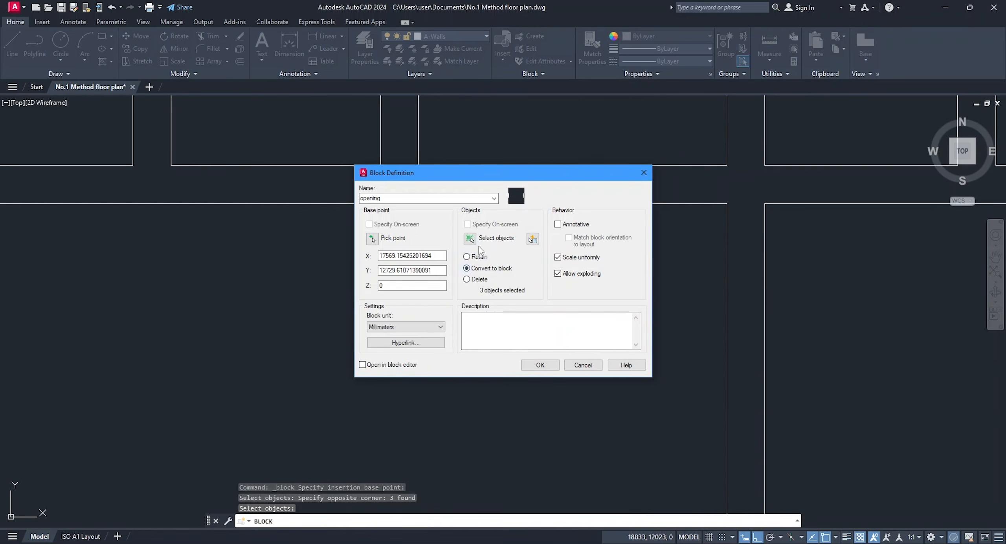
{"action": "left_click", "coordinate": [540, 365]}
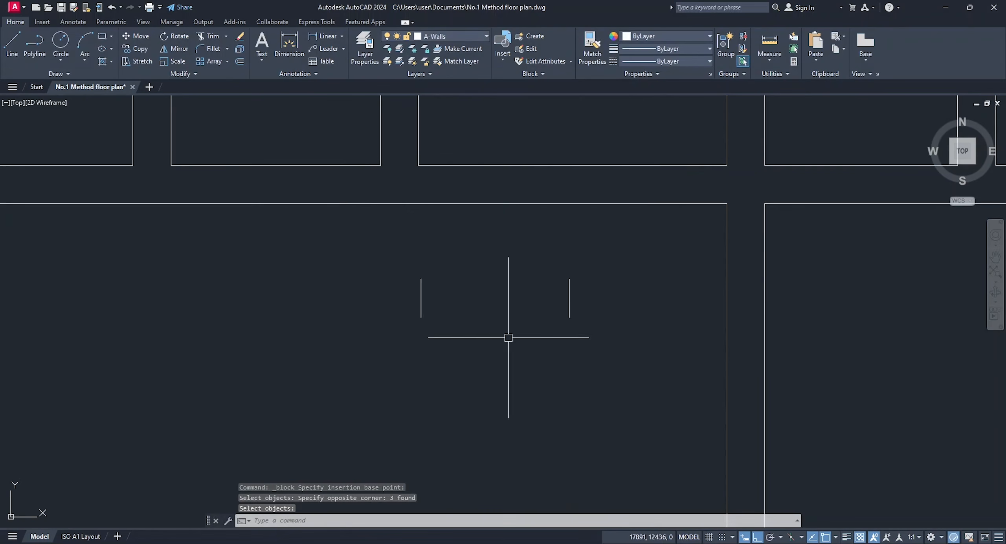
Step: Turn Ortho off and move the opening block by its base point onto the wall corner above
{"action": "left_click", "coordinate": [566, 320]}
{"action": "left_click", "coordinate": [422, 279]}
{"action": "left_click", "coordinate": [751, 537]}
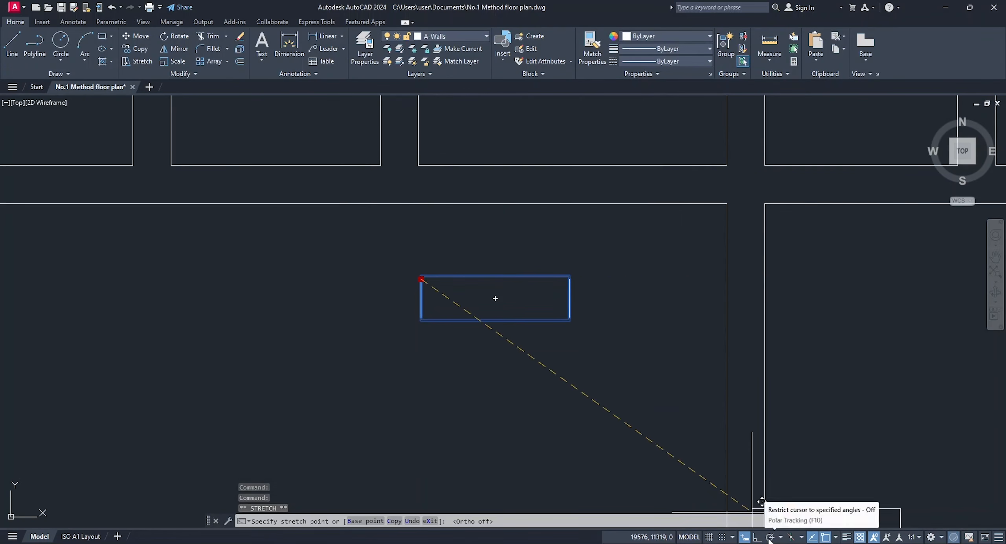
{"action": "left_click", "coordinate": [419, 165]}
{"action": "key", "text": "Escape"}
Step: Turn on polar tracking and slide the opening block by its grip to the right along the wall's upper line
{"action": "left_click", "coordinate": [467, 186]}
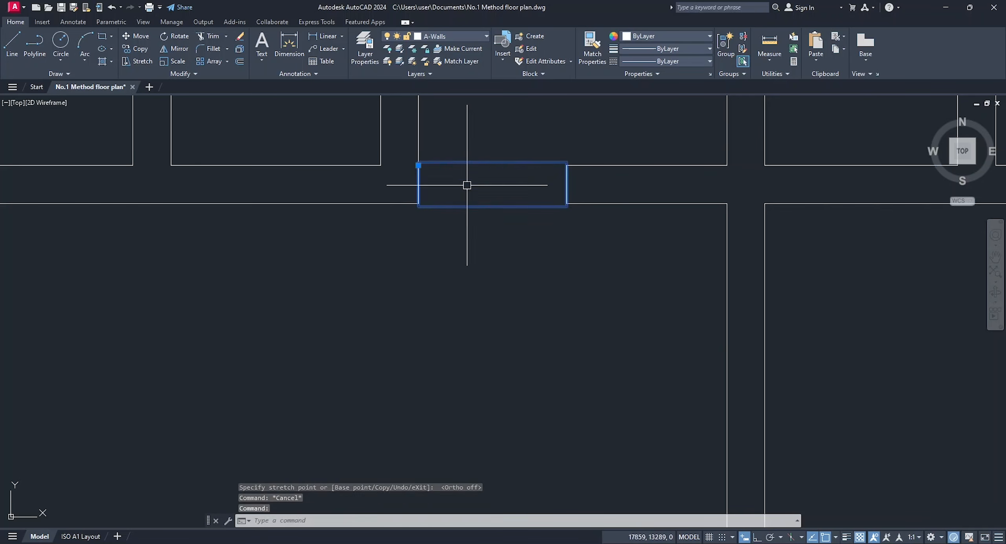
{"action": "left_click", "coordinate": [418, 165]}
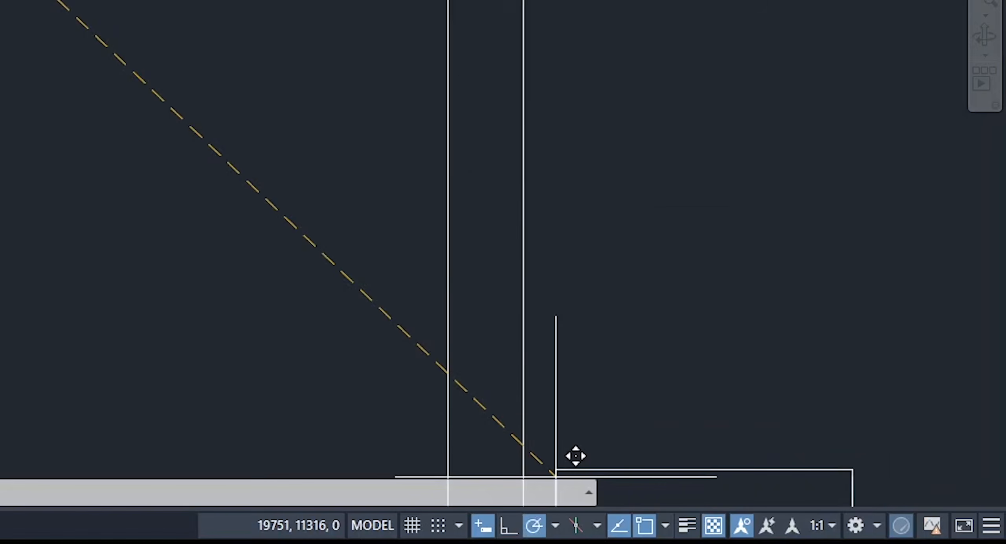
{"action": "key", "text": "Escape"}
{"action": "key", "text": "Escape"}
{"action": "left_click", "coordinate": [454, 183]}
{"action": "left_click", "coordinate": [452, 175]}
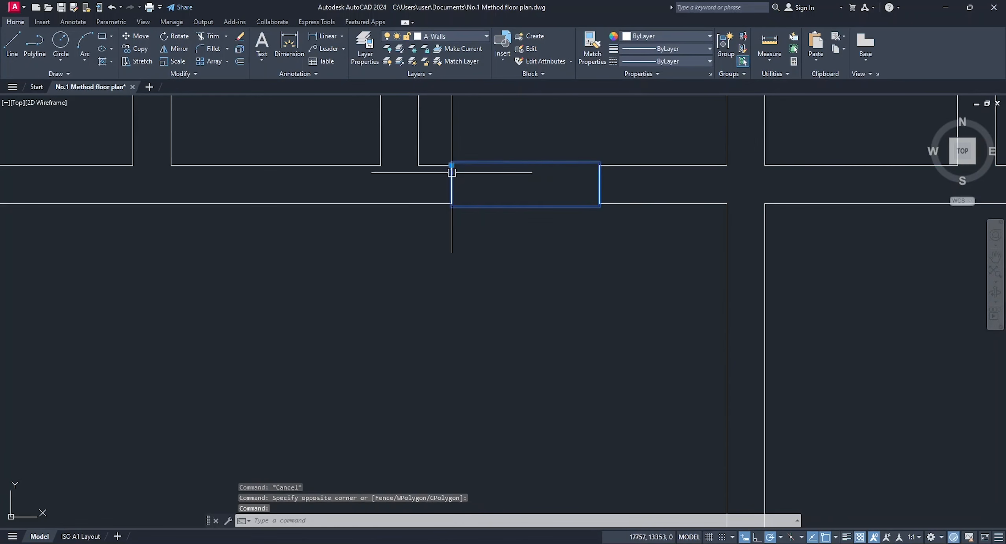
{"action": "left_click", "coordinate": [452, 165]}
{"action": "left_click", "coordinate": [493, 165]}
{"action": "left_click", "coordinate": [493, 165]}
{"action": "left_click", "coordinate": [458, 165]}
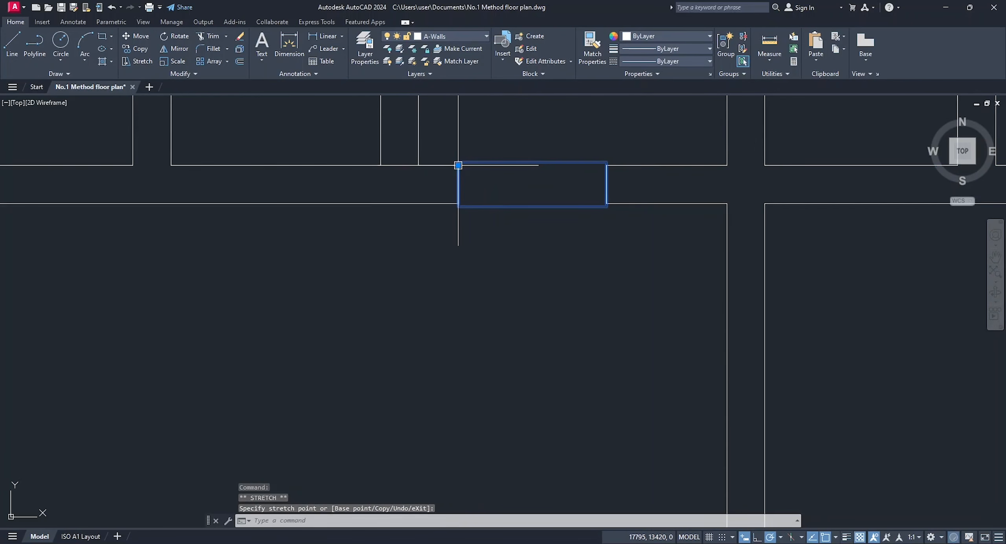
{"action": "left_click", "coordinate": [458, 165]}
{"action": "key", "text": "Escape"}
Step: Widen the opening to the right using the block's dynamic stretch grip
{"action": "scroll", "coordinate": [618, 283], "scroll_direction": "down", "scroll_amount": 4}
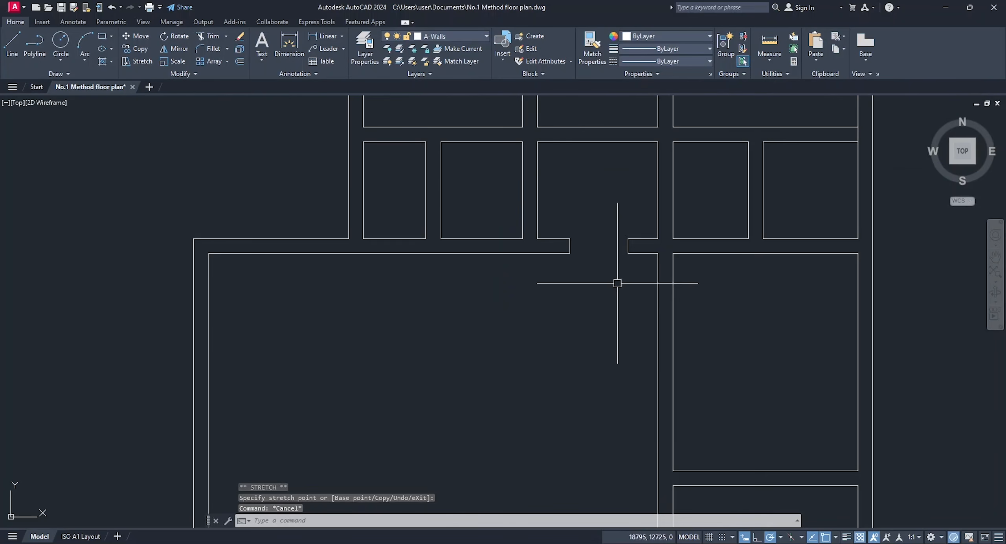
{"action": "mouse_move", "coordinate": [615, 220]}
{"action": "middle_mouse_down"}
{"action": "mouse_move", "coordinate": [550, 326]}
{"action": "mouse_move", "coordinate": [574, 340]}
{"action": "middle_mouse_up"}
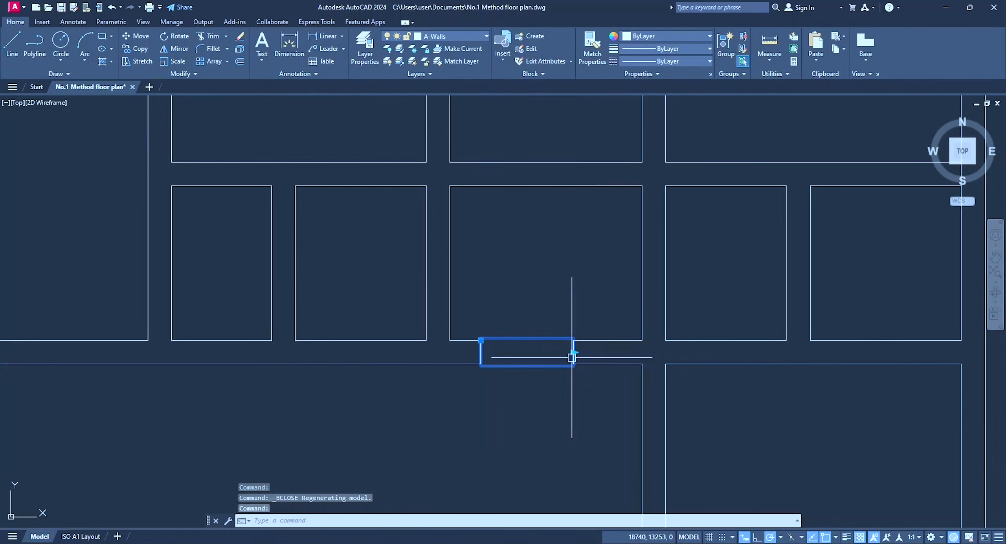
{"action": "left_click", "coordinate": [572, 352]}
{"action": "left_click", "coordinate": [635, 352]}
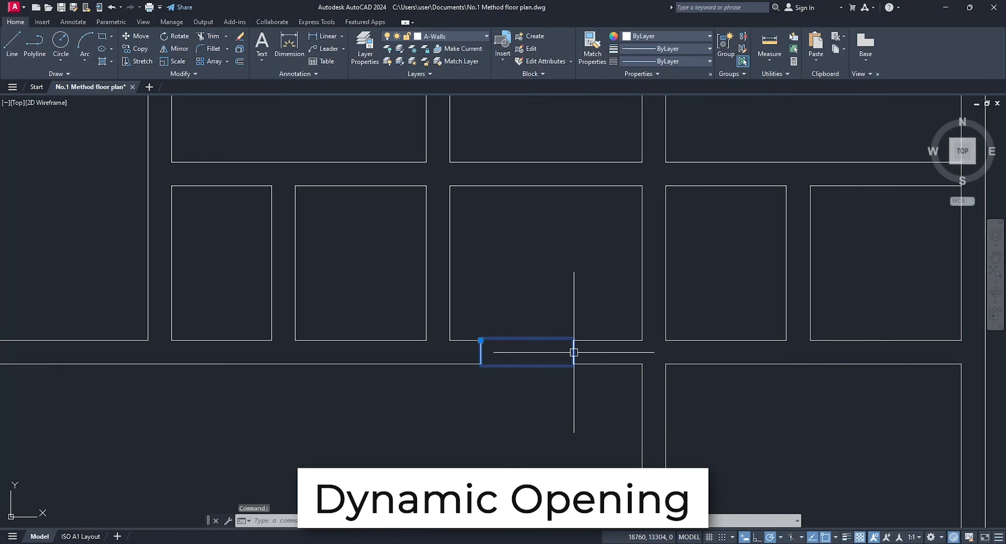
Step: Open the opening block's definition for editing in the Block Editor
{"action": "double_click", "coordinate": [574, 352]}
{"action": "left_click", "coordinate": [493, 359]}
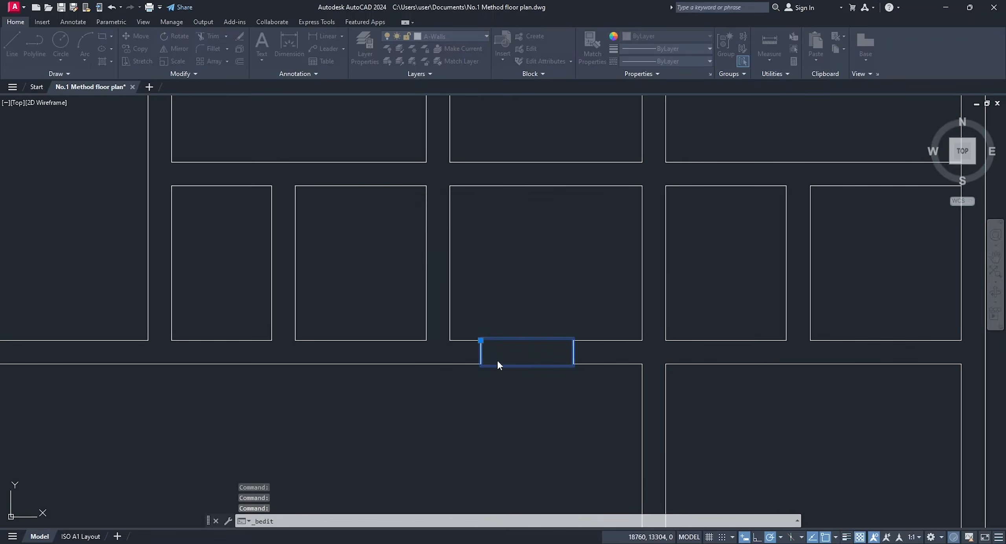
Step: Undock the Block Authoring Palettes so they float over the drawing area, and toggle their display off and on
{"action": "scroll", "coordinate": [564, 350], "scroll_direction": "down", "scroll_amount": 2}
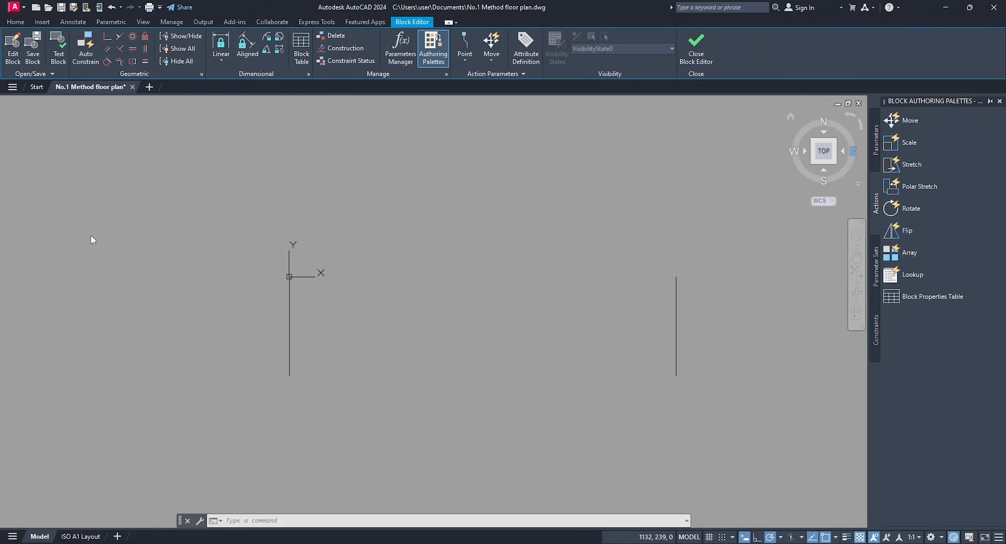
{"action": "left_click_drag", "start_coordinate": [112, 149], "coordinate": [110, 142]}
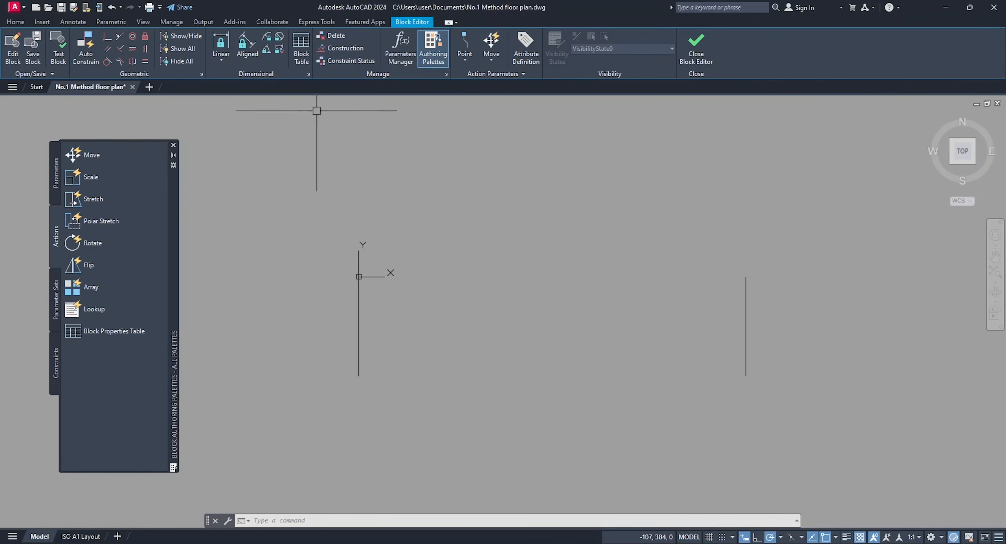
{"action": "left_click", "coordinate": [433, 48]}
{"action": "left_click", "coordinate": [433, 49]}
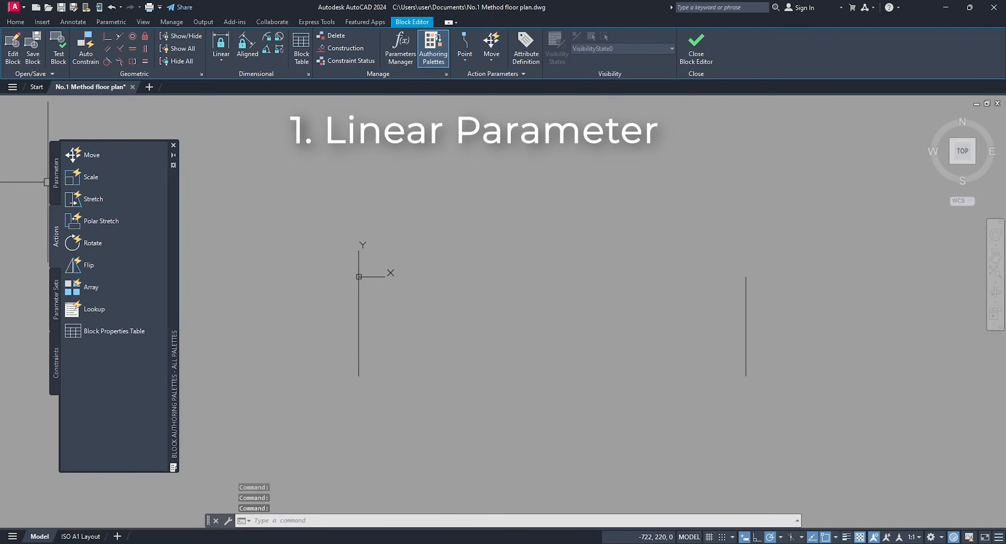
Step: Add a Linear parameter between the midpoints of the opening's two jamb lines, with its label at the middle
{"action": "left_click", "coordinate": [57, 175]}
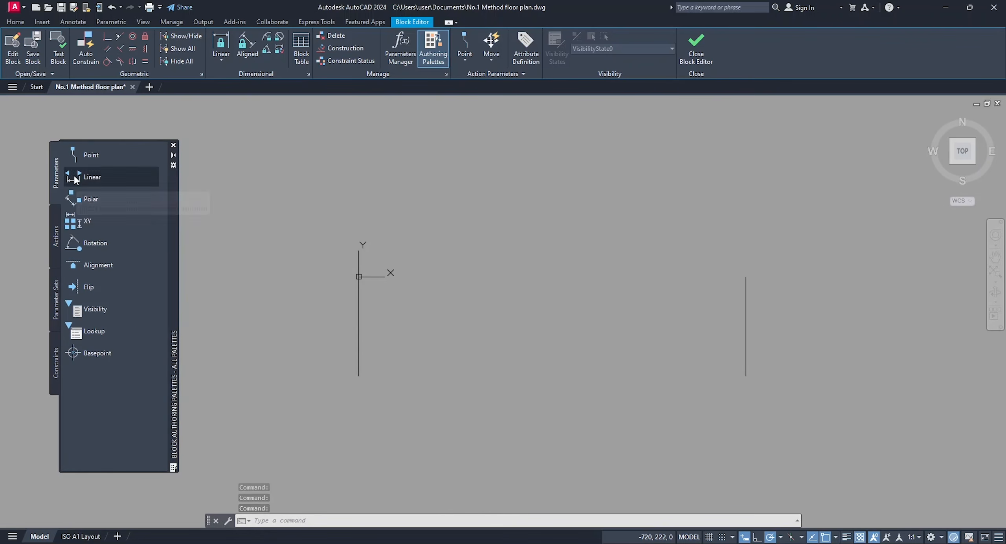
{"action": "left_click", "coordinate": [74, 175]}
{"action": "left_click", "coordinate": [358, 325]}
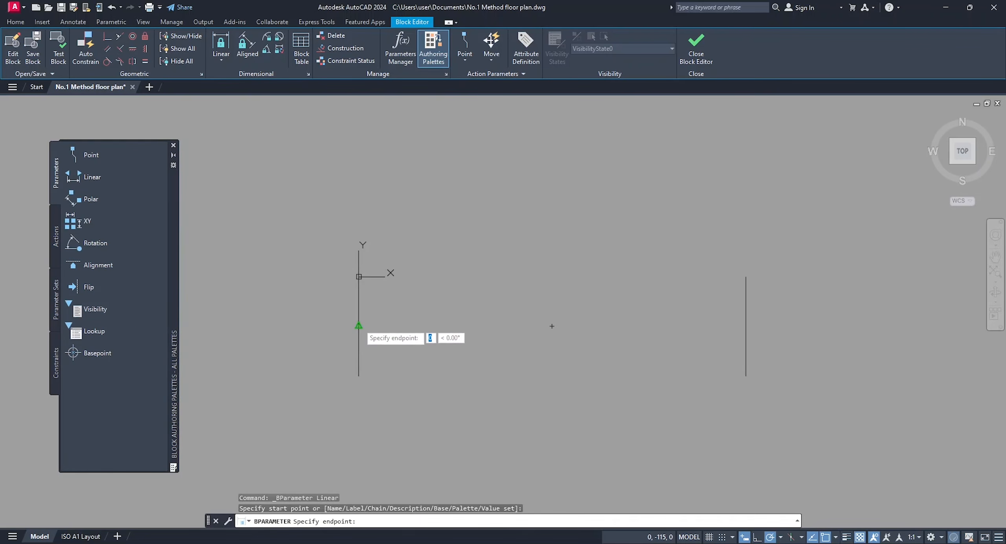
{"action": "left_click", "coordinate": [745, 326]}
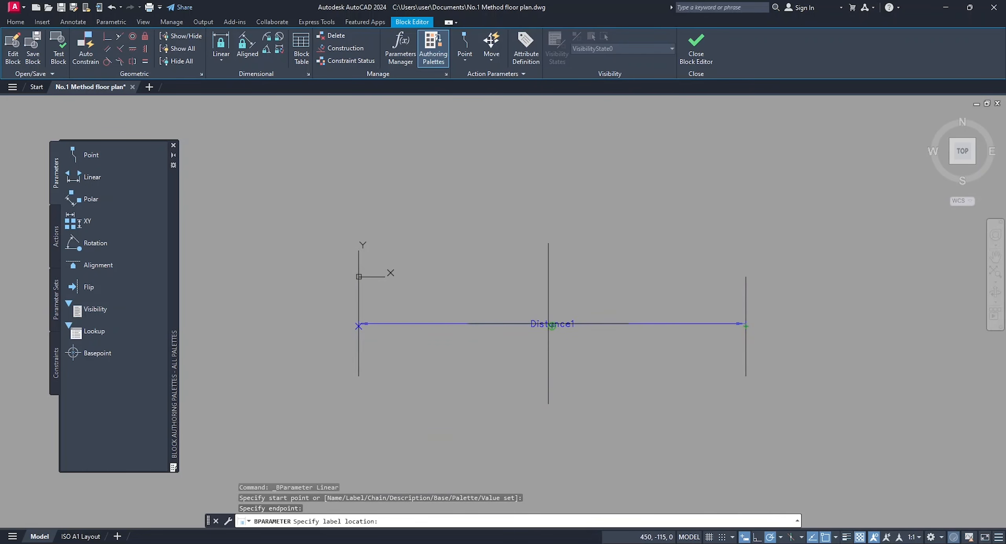
{"action": "left_click", "coordinate": [549, 325]}
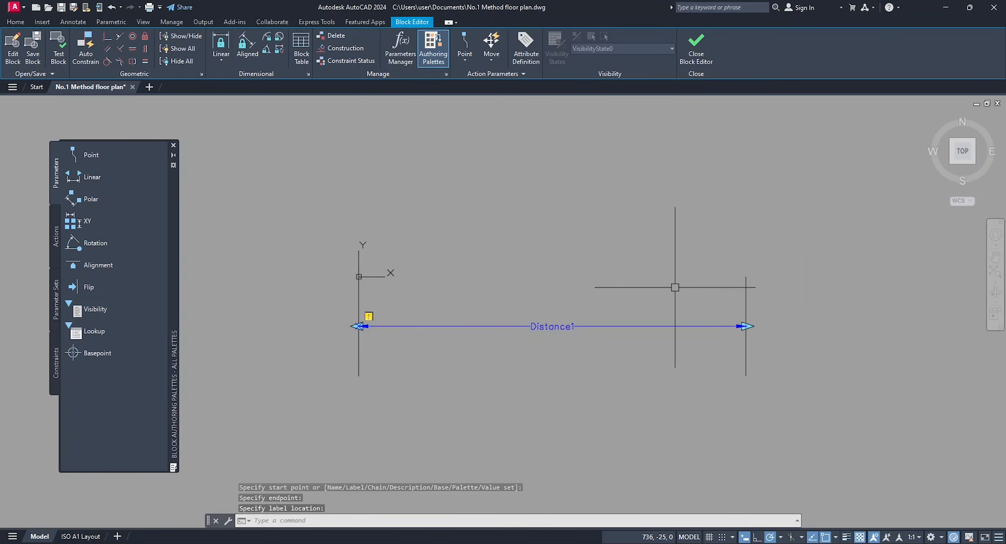
Step: Add a Stretch action to the linear parameter's right end, framing and selecting the right half, and save the block when closing the editor
{"action": "left_click", "coordinate": [56, 238]}
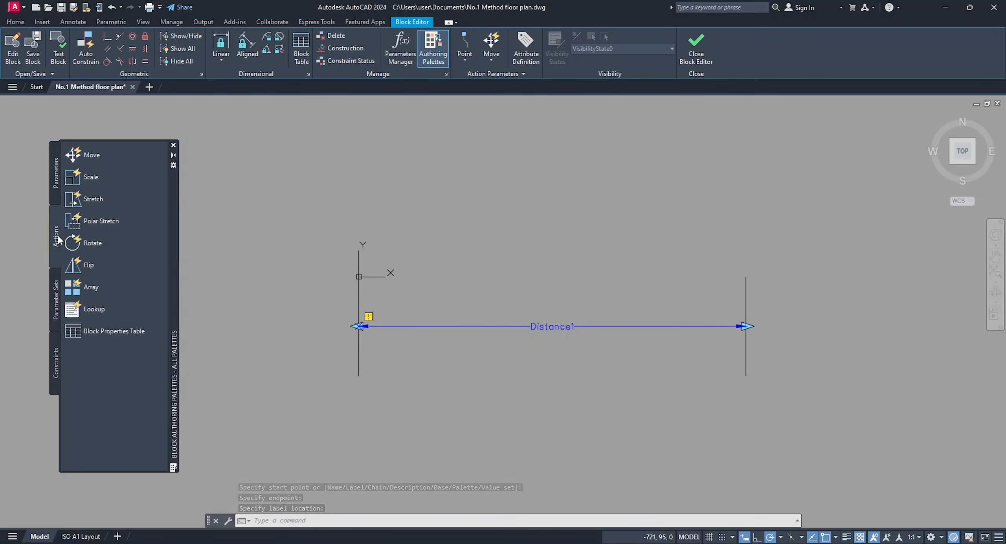
{"action": "left_click", "coordinate": [89, 200]}
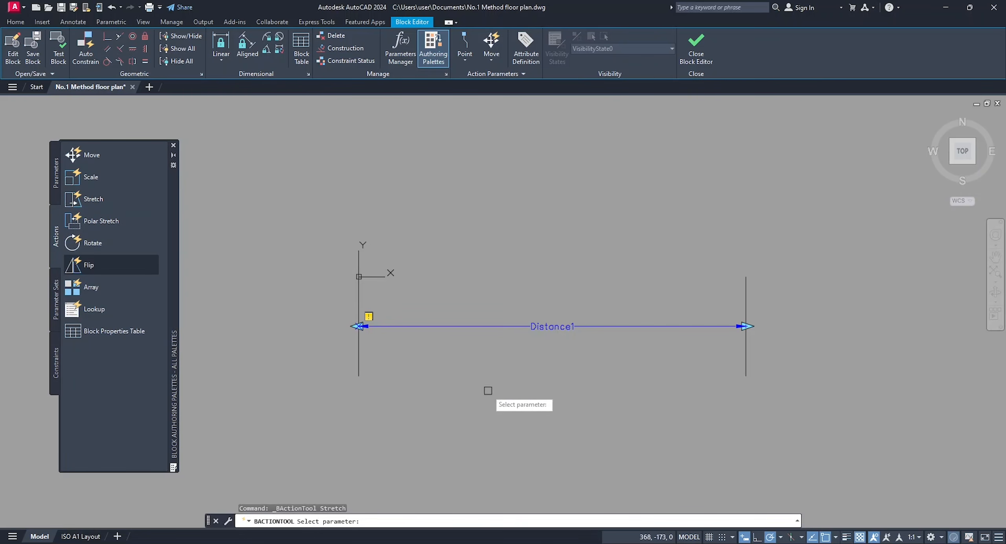
{"action": "left_click", "coordinate": [555, 326]}
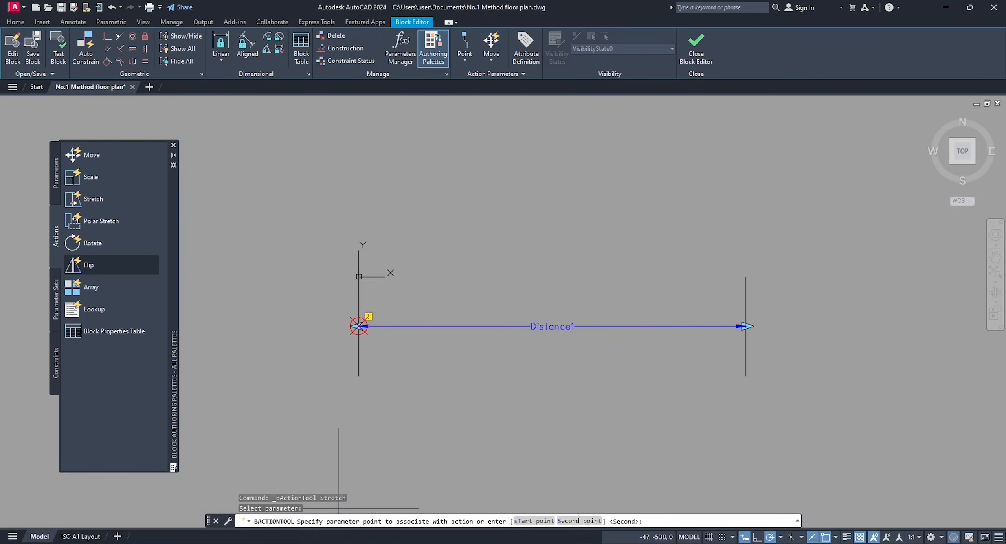
{"action": "left_click", "coordinate": [745, 326]}
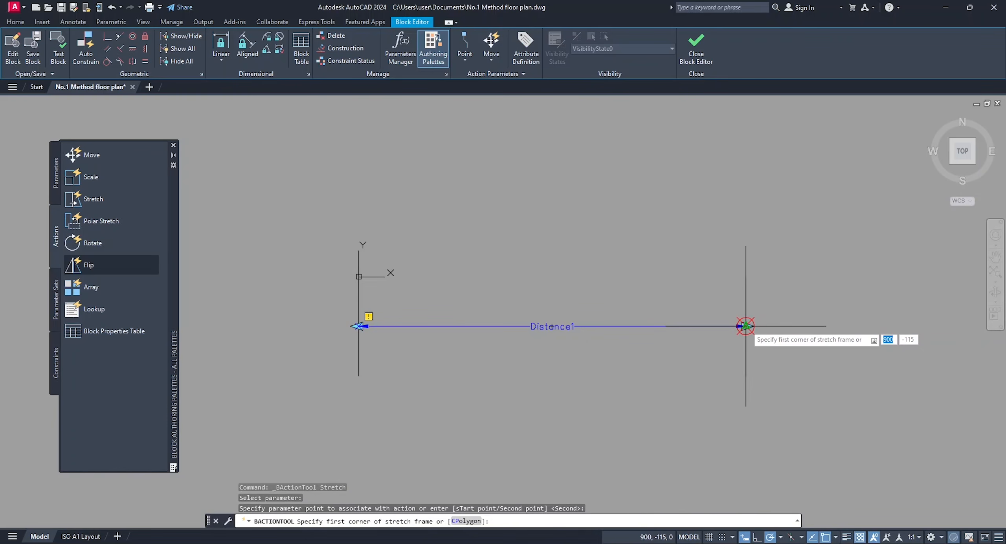
{"action": "left_click", "coordinate": [871, 482]}
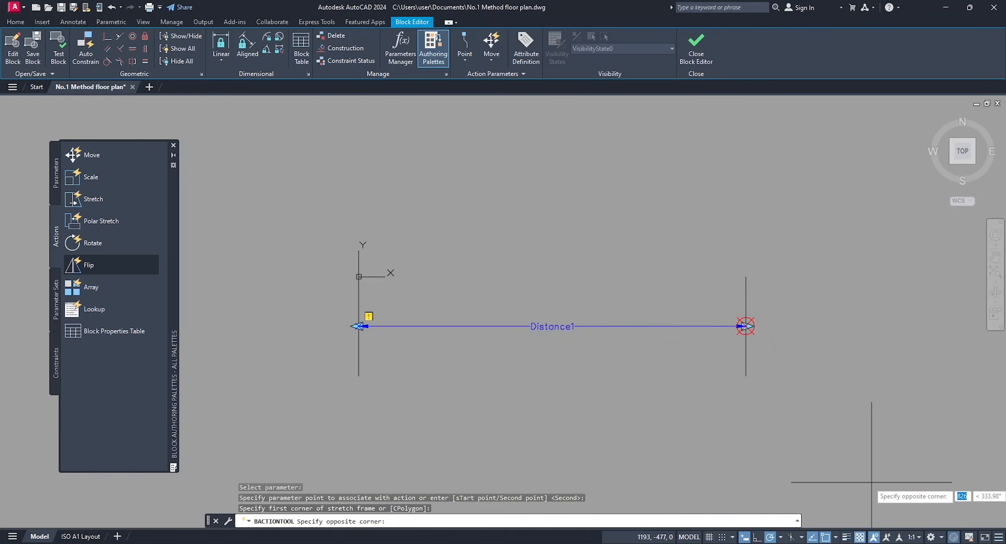
{"action": "left_click", "coordinate": [552, 182]}
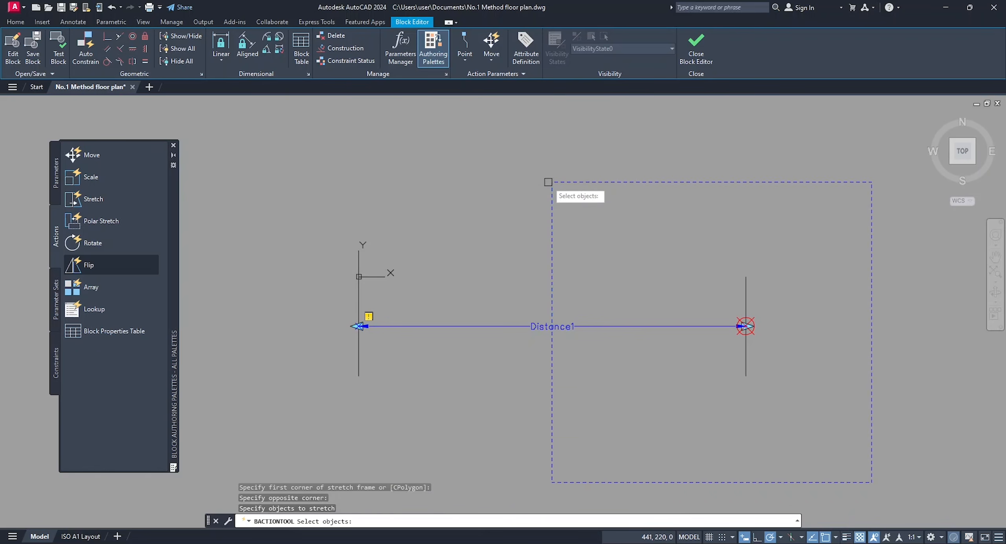
{"action": "left_click", "coordinate": [830, 465]}
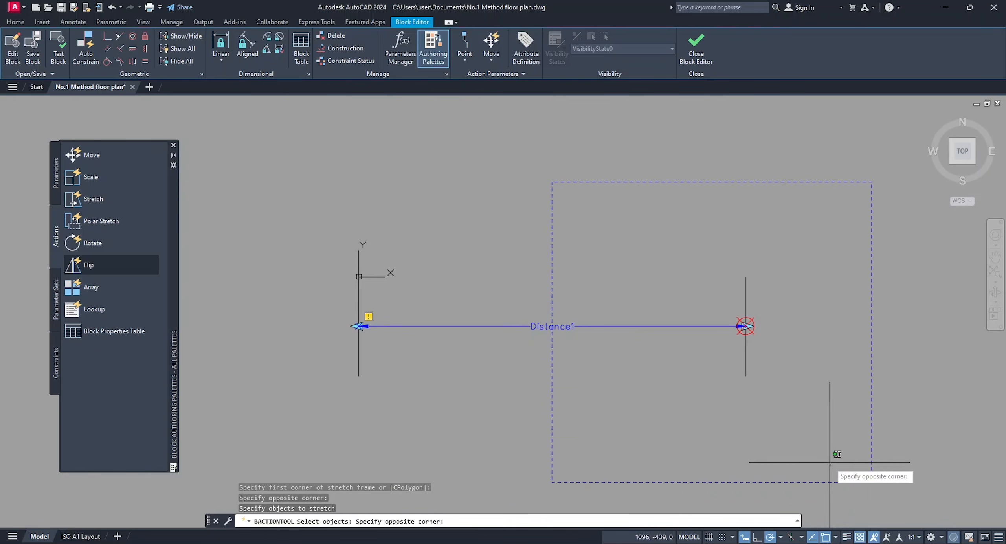
{"action": "left_click", "coordinate": [565, 199]}
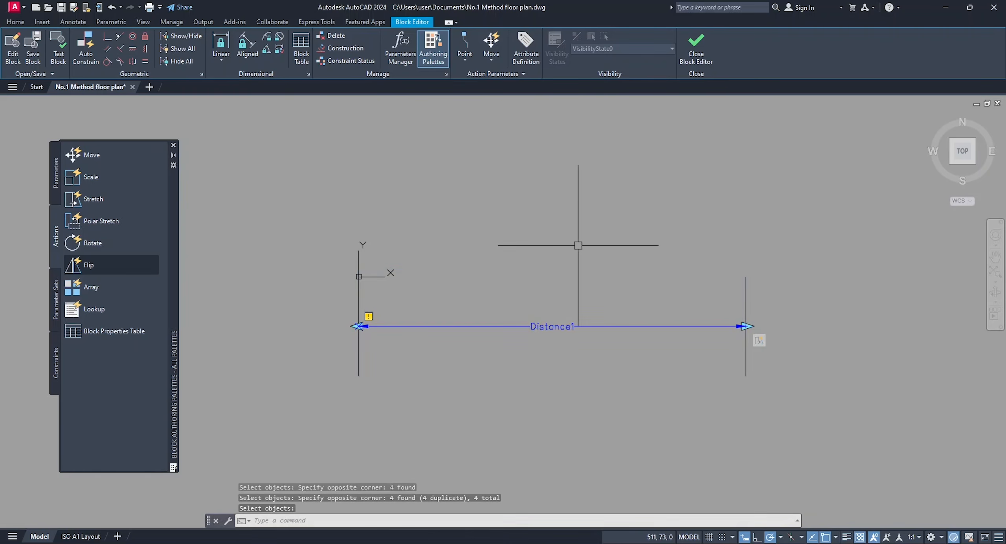
{"action": "left_click", "coordinate": [693, 50]}
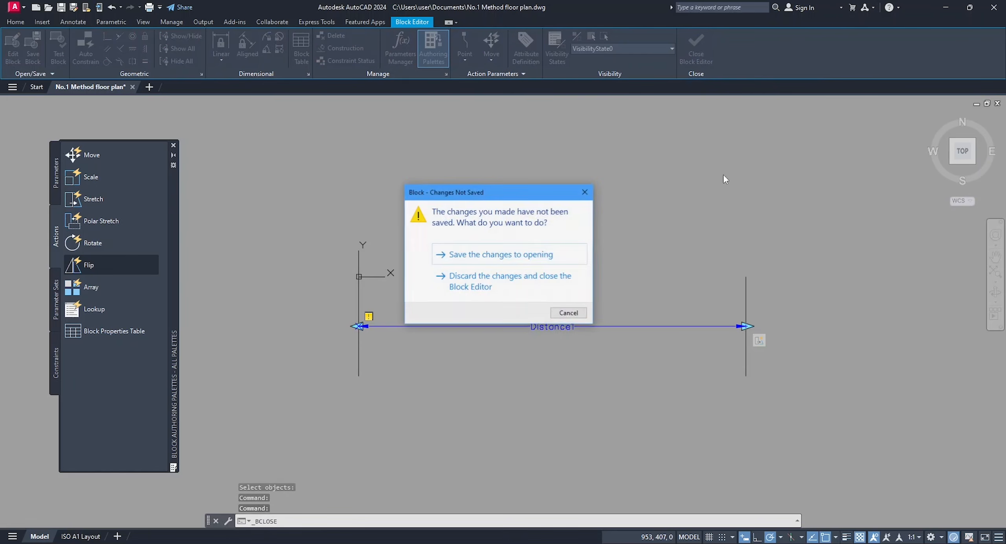
{"action": "left_click", "coordinate": [548, 254]}
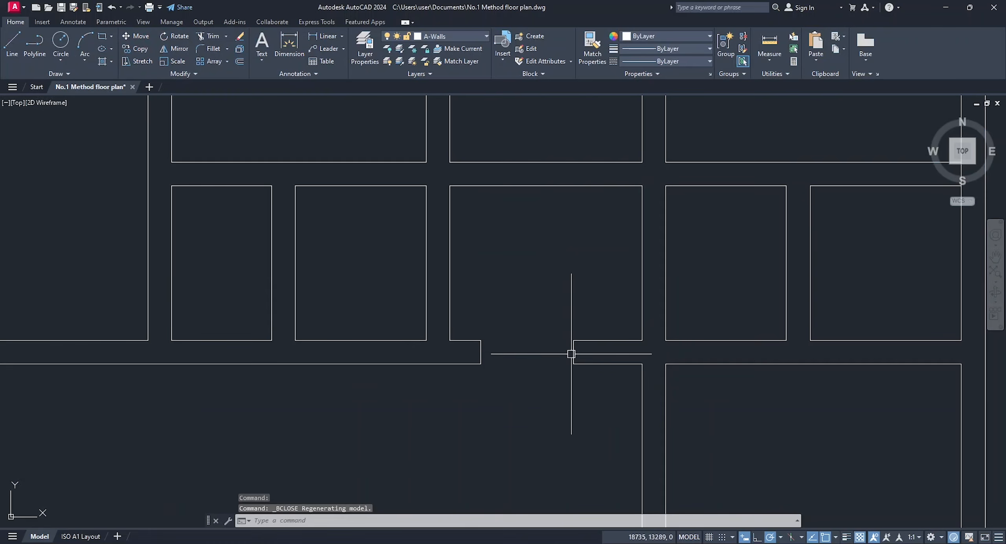
Step: Stretch the opening wider to the right and move it by its base grip to the wall corner on its left
{"action": "left_click", "coordinate": [570, 352]}
{"action": "left_click", "coordinate": [573, 352]}
{"action": "left_click", "coordinate": [634, 352]}
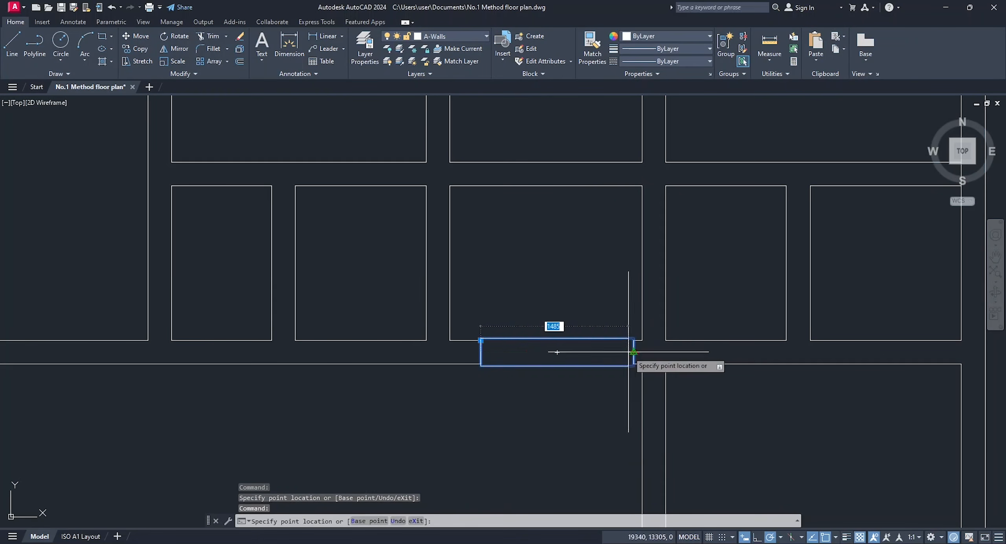
{"action": "left_click", "coordinate": [480, 340]}
{"action": "left_click", "coordinate": [450, 340]}
{"action": "key", "text": "Escape"}
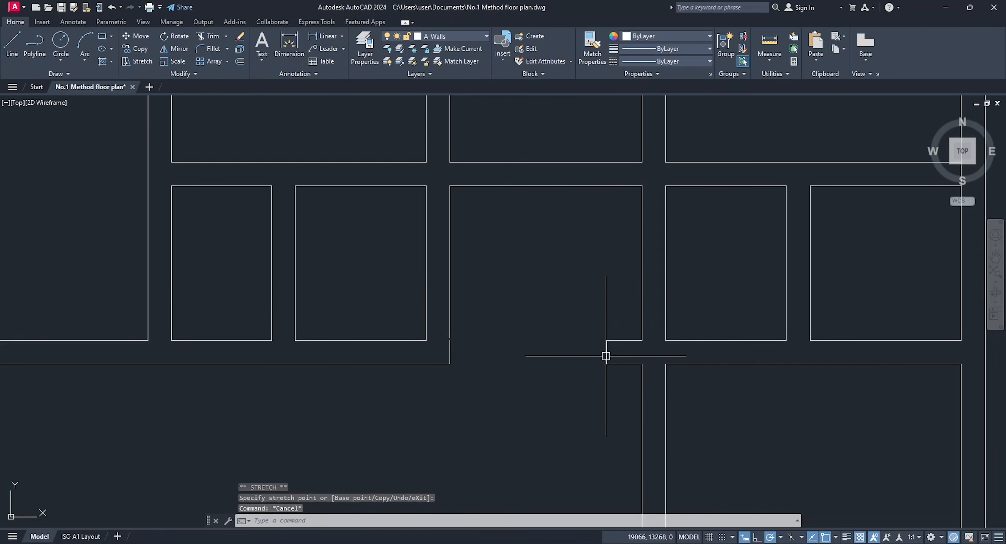
Step: Stretch the opening's right end to the wall corner on its right
{"action": "left_click", "coordinate": [605, 355]}
{"action": "left_click", "coordinate": [610, 352]}
{"action": "left_click", "coordinate": [642, 353]}
{"action": "key", "text": "Escape"}
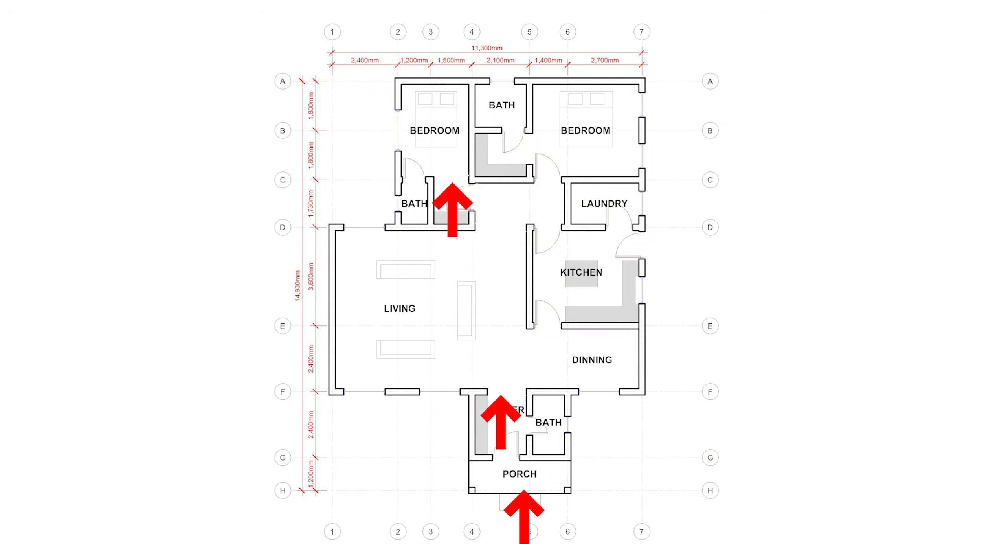
Step: Copy the opening by its upper-left corner and place the copy on the wall below the upper-left bedroom
{"action": "type", "text": "co"}
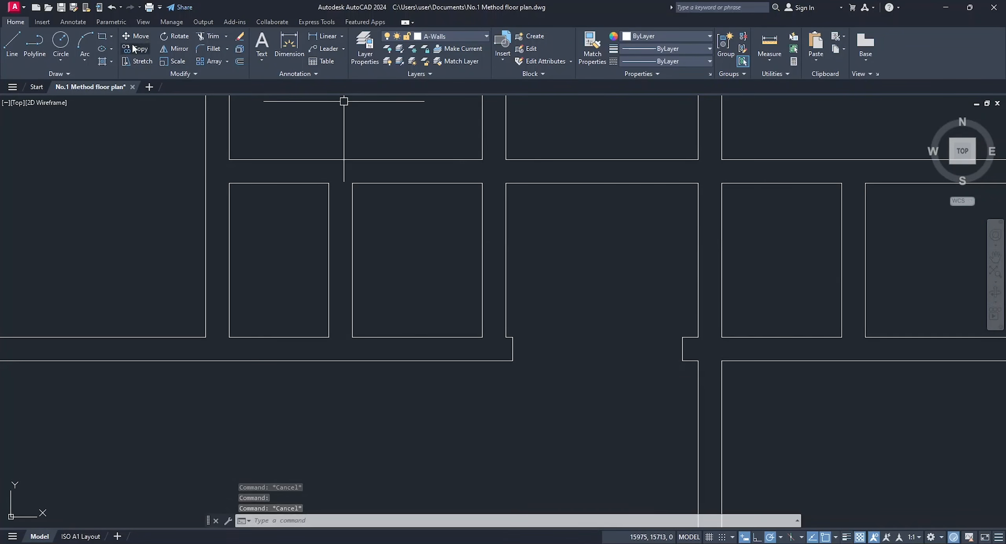
{"action": "key", "text": "Return"}
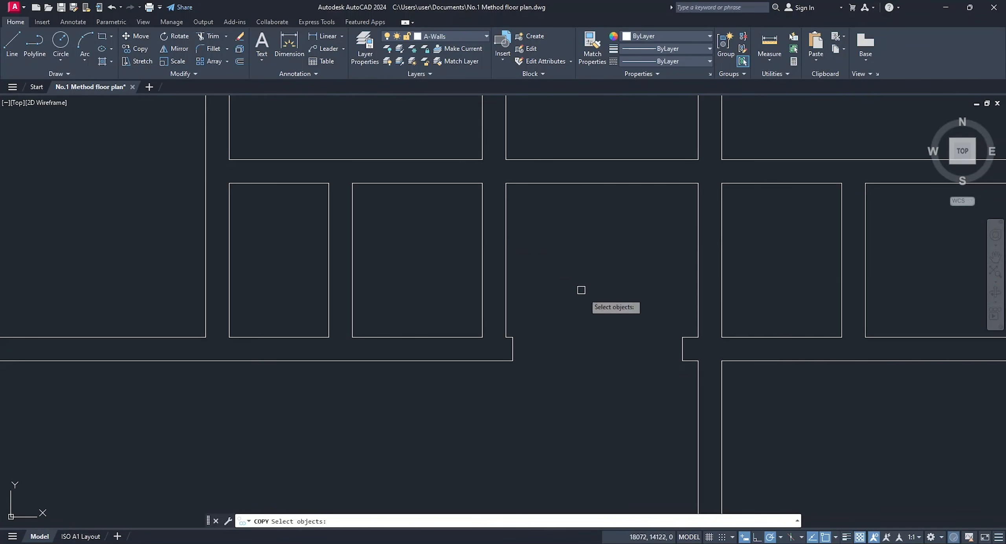
{"action": "left_click", "coordinate": [682, 349]}
{"action": "key", "text": "Return"}
{"action": "scroll", "coordinate": [526, 354], "scroll_direction": "up", "scroll_amount": 4}
{"action": "left_click", "coordinate": [440, 245]}
{"action": "scroll", "coordinate": [441, 245], "scroll_direction": "down", "scroll_amount": 6}
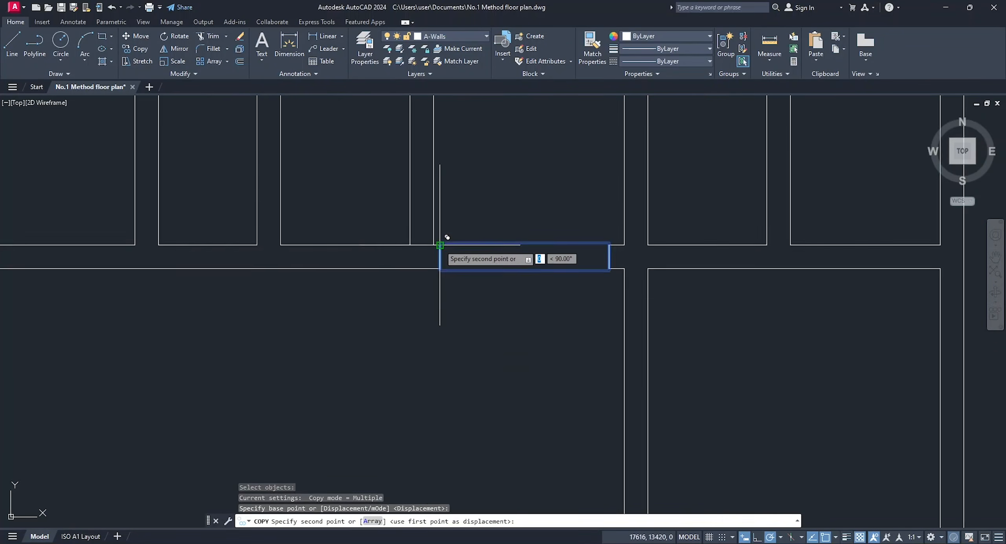
{"action": "scroll", "coordinate": [388, 170], "scroll_direction": "up", "scroll_amount": 3}
{"action": "left_click", "coordinate": [349, 185]}
Step: Place further copies of the opening on the foyer wall and the porch wall, and end the copying
{"action": "scroll", "coordinate": [424, 222], "scroll_direction": "down", "scroll_amount": 5}
{"action": "scroll", "coordinate": [437, 264], "scroll_direction": "up", "scroll_amount": 6}
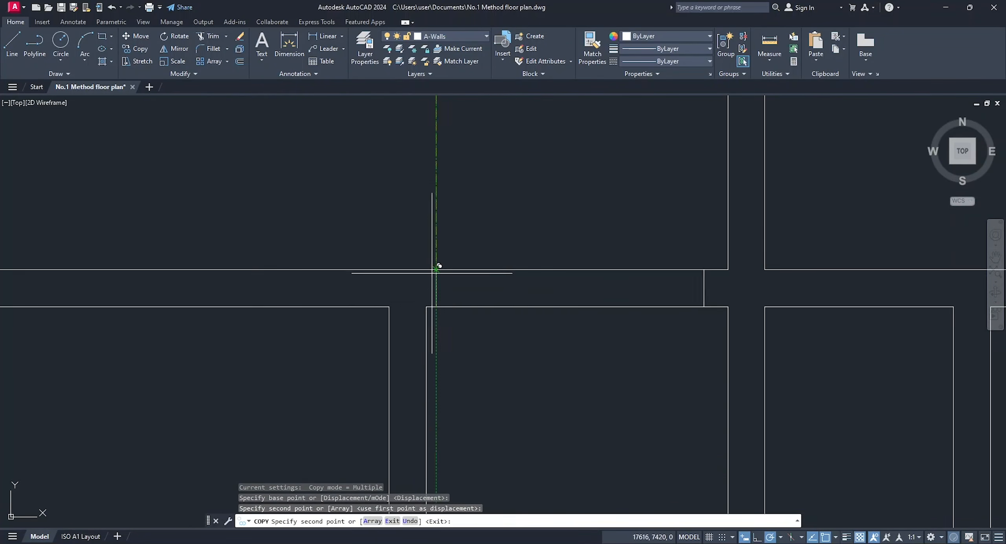
{"action": "scroll", "coordinate": [411, 341], "scroll_direction": "down", "scroll_amount": 3}
{"action": "scroll", "coordinate": [461, 331], "scroll_direction": "down", "scroll_amount": 4}
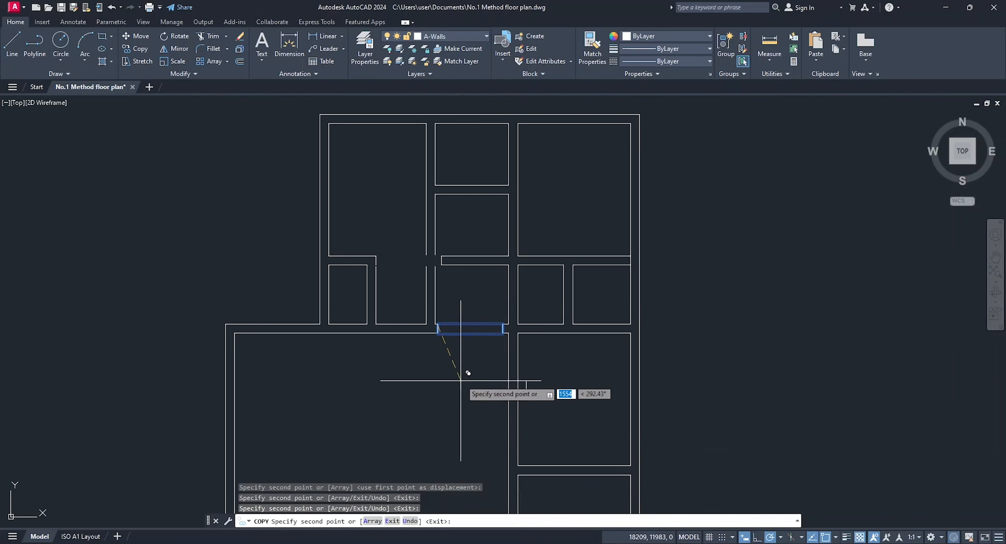
{"action": "key", "text": "Escape"}
Step: Shorten the copied opening below the upper-left bedroom so its right end meets the adjoining vertical wall
{"action": "scroll", "coordinate": [427, 237], "scroll_direction": "up", "scroll_amount": 1}
{"action": "left_click", "coordinate": [378, 265]}
{"action": "scroll", "coordinate": [501, 258], "scroll_direction": "up", "scroll_amount": 2}
{"action": "left_click", "coordinate": [453, 266]}
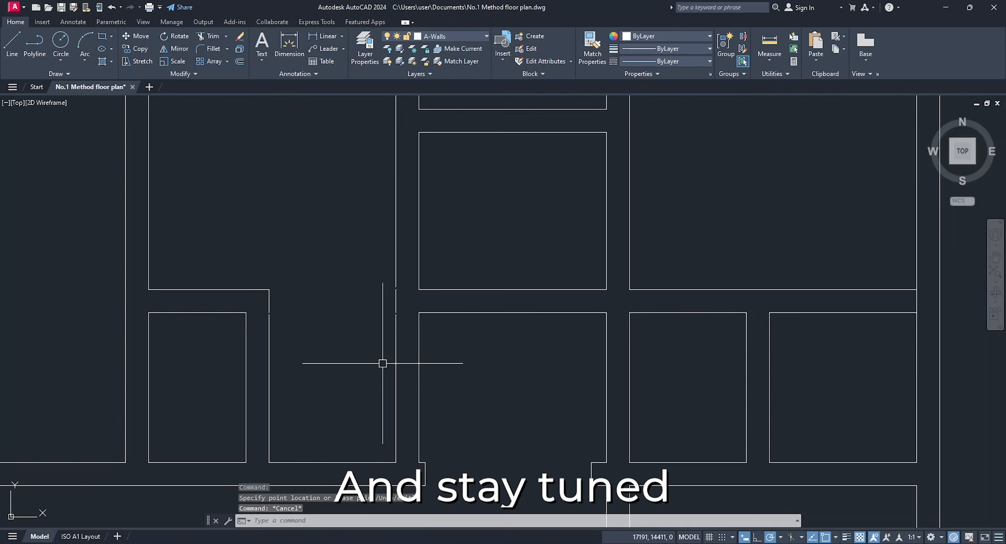
{"action": "scroll", "coordinate": [384, 360], "scroll_direction": "down", "scroll_amount": 3}
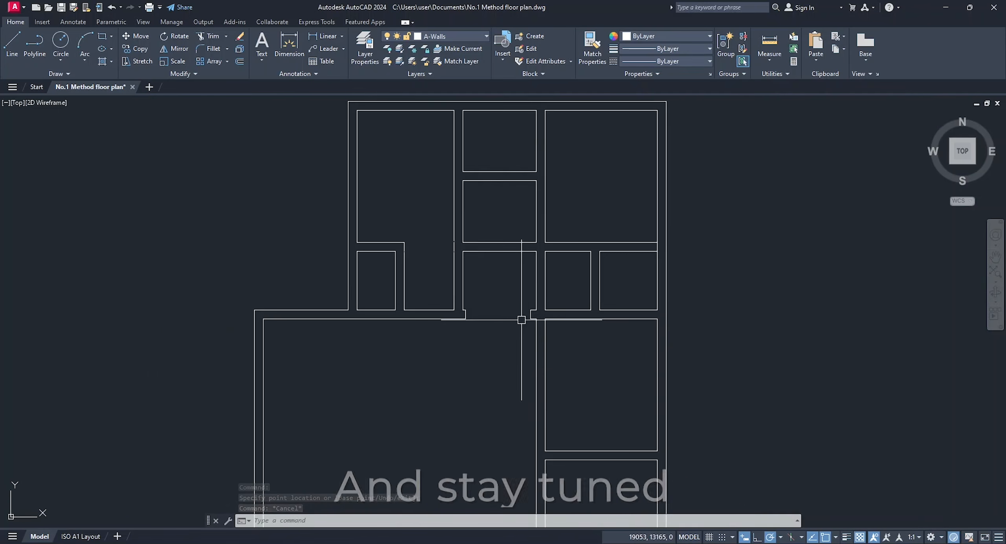
Step: Move the foyer opening by its base grip to the left wall corner and stretch its right end to the opposite corner
{"action": "scroll", "coordinate": [454, 335], "scroll_direction": "up", "scroll_amount": 5}
{"action": "left_click", "coordinate": [460, 336]}
{"action": "left_click", "coordinate": [461, 320]}
{"action": "left_click", "coordinate": [461, 297]}
{"action": "key", "text": "Escape"}
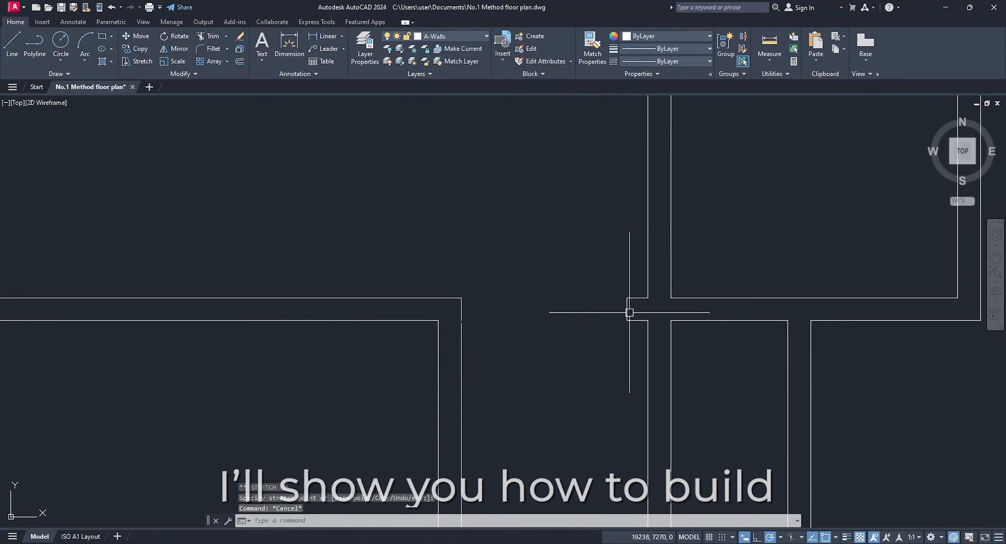
{"action": "left_click", "coordinate": [627, 312]}
{"action": "left_click", "coordinate": [627, 309]}
{"action": "left_click", "coordinate": [648, 298]}
{"action": "key", "text": "Escape"}
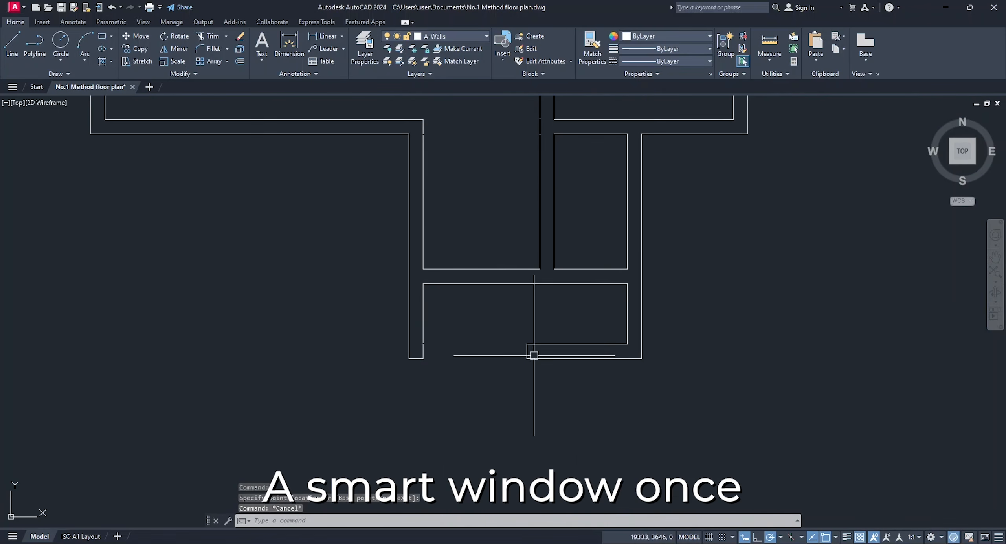
Step: Stretch the porch opening's right end to the inner face of the right porch wall
{"action": "left_click", "coordinate": [511, 358]}
{"action": "left_click", "coordinate": [527, 351]}
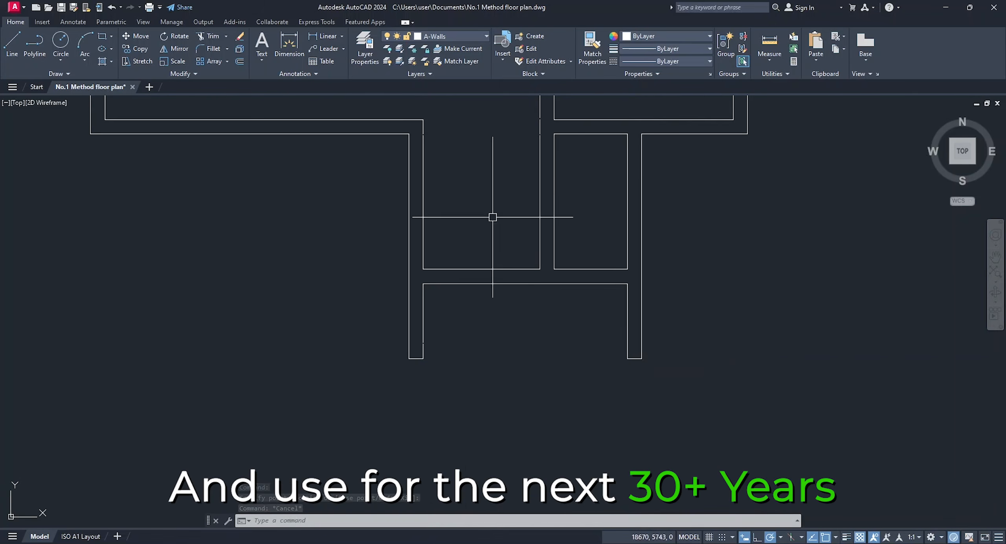
{"action": "middle_click_drag", "start_coordinate": [492, 216], "coordinate": [462, 447]}
{"action": "scroll", "coordinate": [456, 379], "scroll_direction": "down", "scroll_amount": 2}
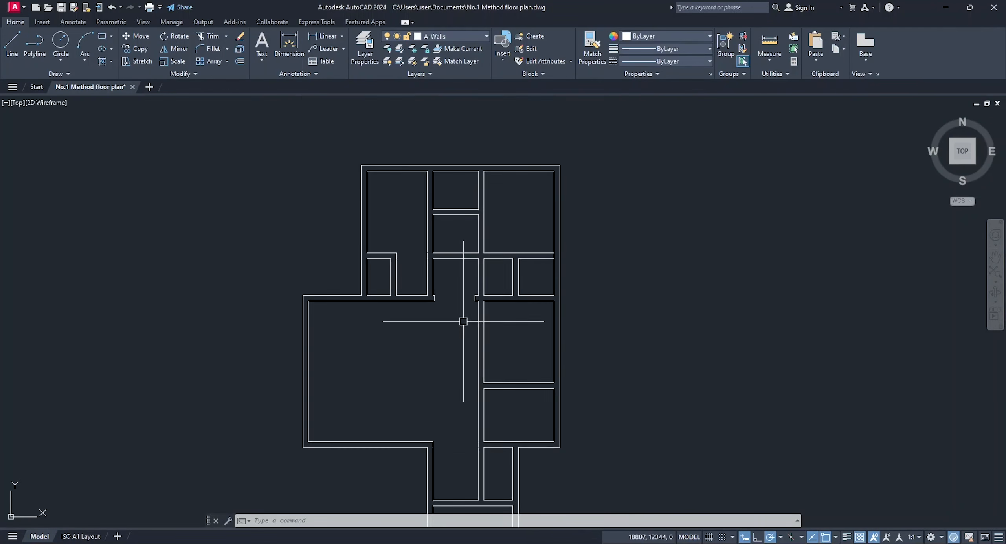
Step: Insert another "opening" block inside the dining room, just above its lower wall
{"action": "scroll", "coordinate": [458, 281], "scroll_direction": "up", "scroll_amount": 3}
{"action": "left_click", "coordinate": [507, 63]}
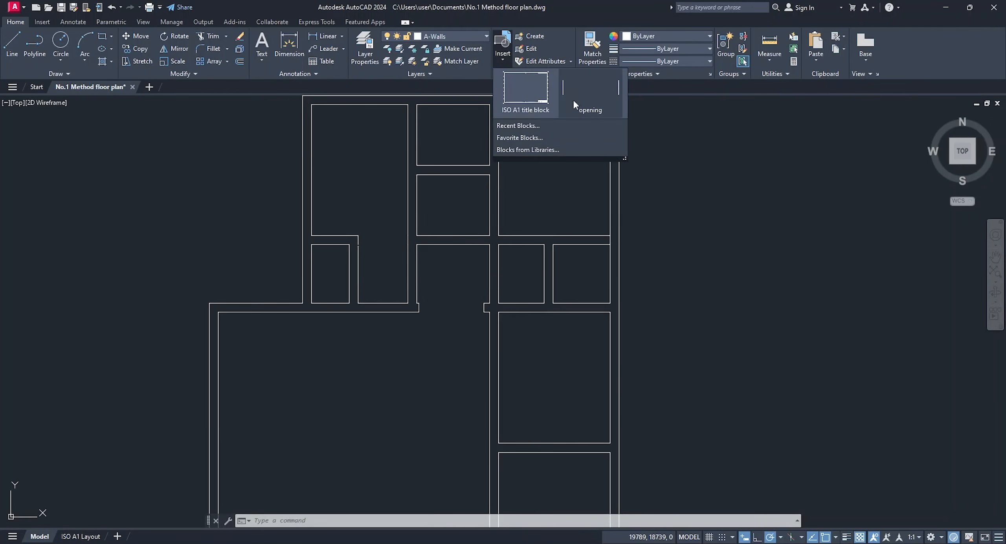
{"action": "left_click", "coordinate": [576, 100]}
{"action": "scroll", "coordinate": [594, 415], "scroll_direction": "up", "scroll_amount": 4}
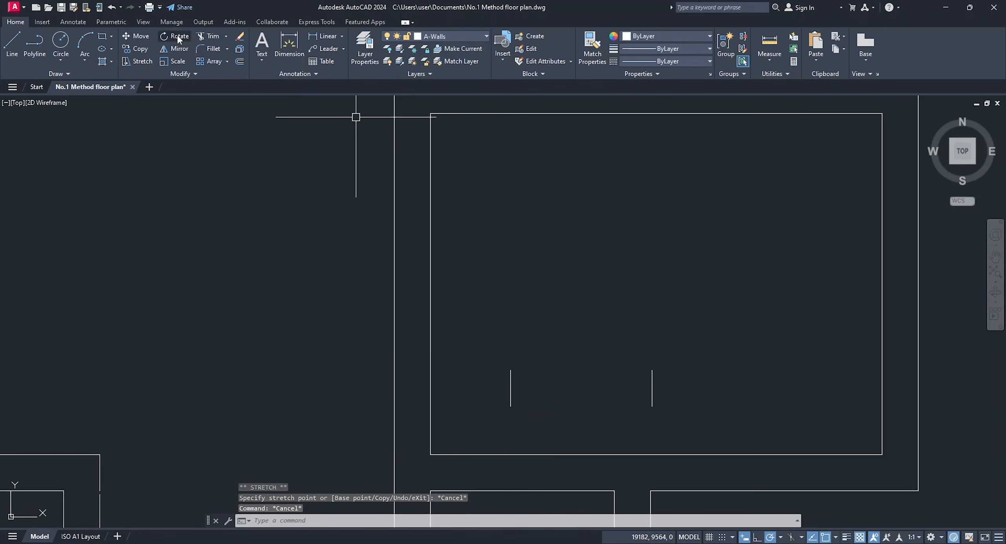
Step: Rotate the dining room opening block 90 degrees about its centre so it stands vertical, using Ortho, and restore polar tracking
{"action": "left_click", "coordinate": [177, 36]}
{"action": "left_click", "coordinate": [511, 393]}
{"action": "key", "text": "Return"}
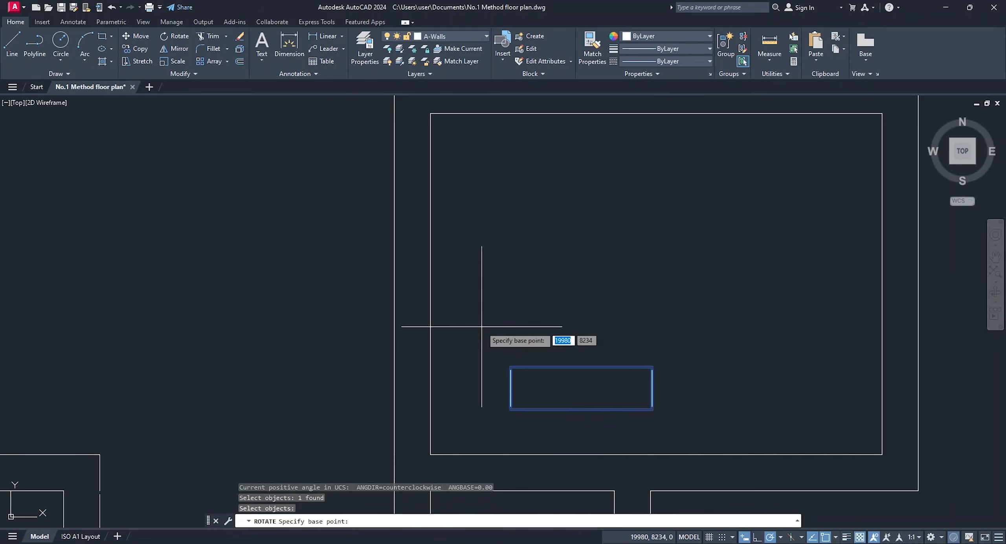
{"action": "left_click", "coordinate": [581, 389]}
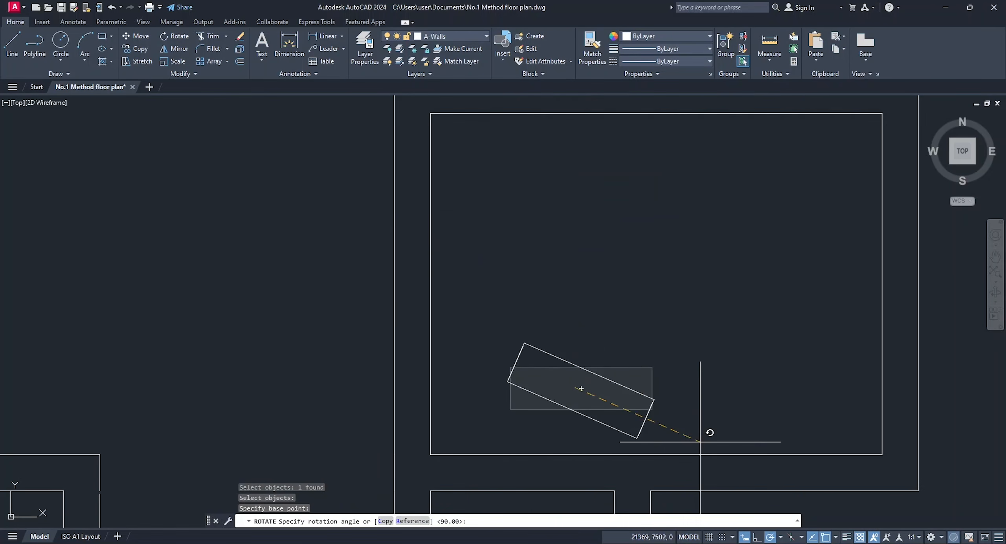
{"action": "left_click", "coordinate": [757, 538]}
{"action": "left_click", "coordinate": [557, 198]}
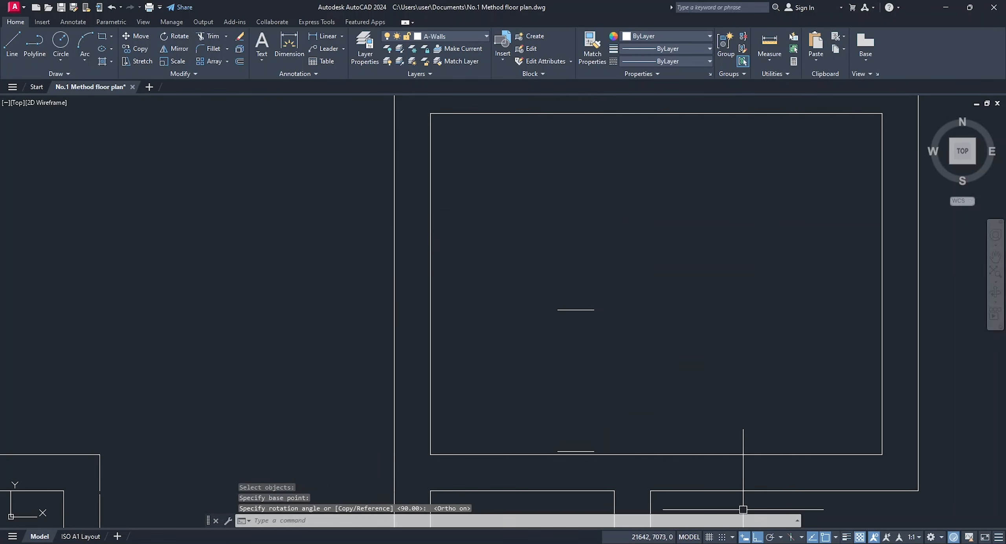
{"action": "left_click", "coordinate": [770, 537]}
Step: Move the rotated opening by its base grip onto the dining room's left wall at the lower wall corner
{"action": "left_click", "coordinate": [580, 310]}
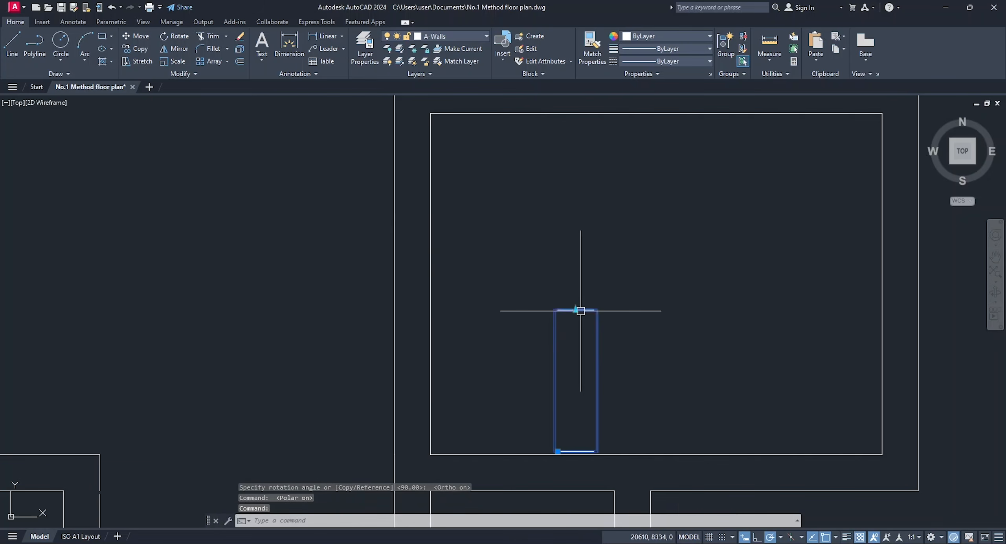
{"action": "left_click", "coordinate": [562, 453]}
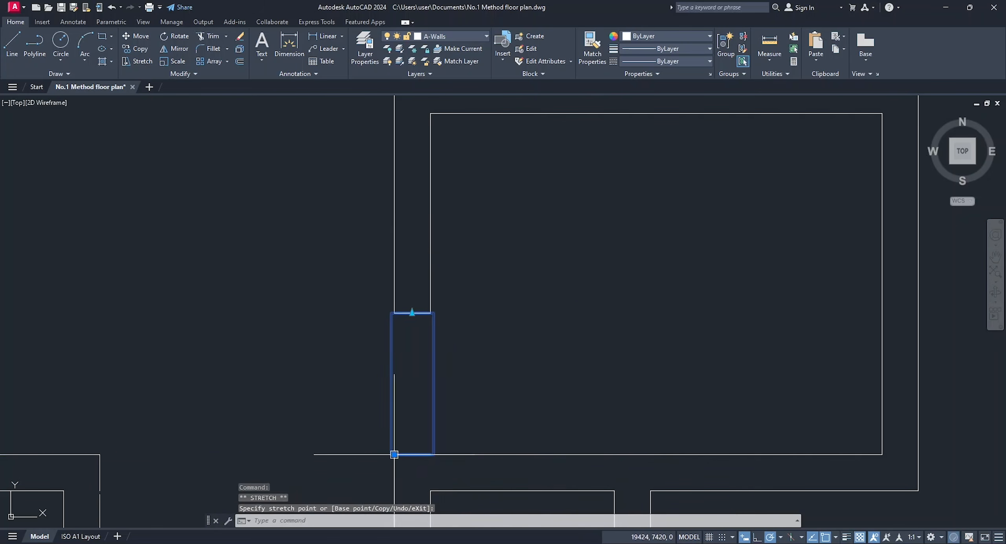
{"action": "key", "text": "Escape"}
{"action": "scroll", "coordinate": [458, 417], "scroll_direction": "down", "scroll_amount": 1}
{"action": "left_click", "coordinate": [447, 391]}
{"action": "key", "text": "Escape"}
Step: Stretch the upper end of the dining room's vertical opening to just below the partition wall above
{"action": "left_click", "coordinate": [443, 378]}
{"action": "left_click", "coordinate": [430, 351]}
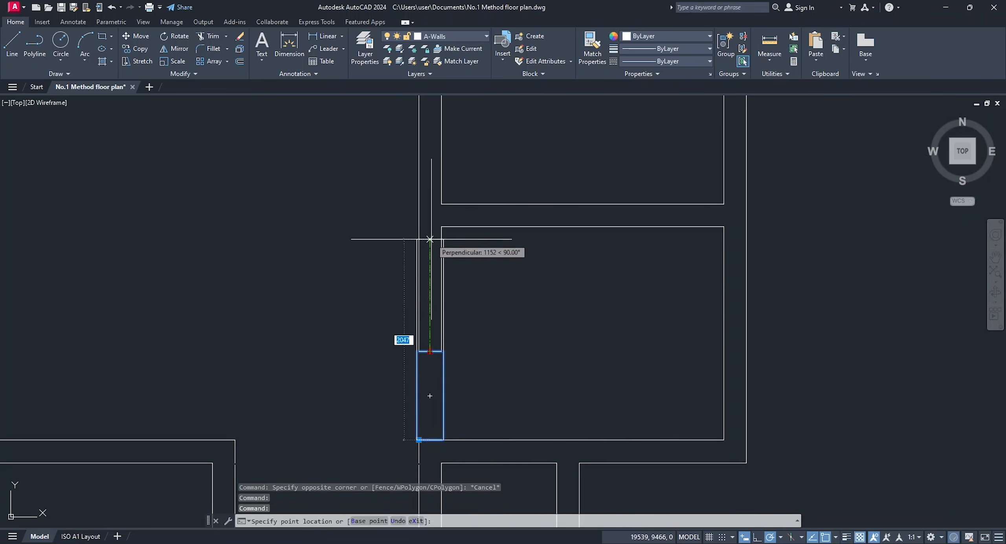
{"action": "key", "text": "Escape"}
{"action": "scroll", "coordinate": [470, 293], "scroll_direction": "down", "scroll_amount": 3}
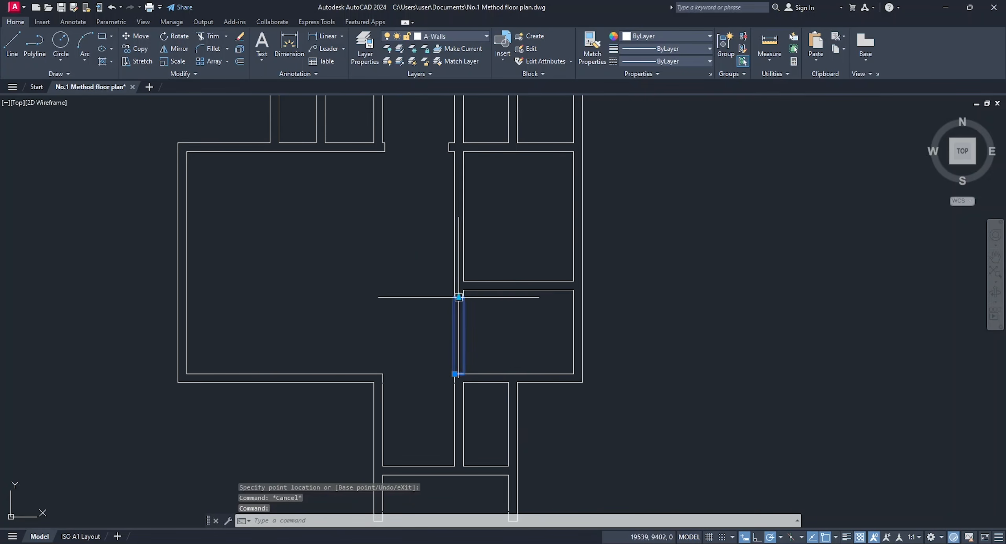
Step: Copy the vertical opening from its lower-left corner into the upper-right bedroom's left wall and beside the left porch wall
{"action": "left_click", "coordinate": [138, 49]}
{"action": "scroll", "coordinate": [411, 372], "scroll_direction": "up", "scroll_amount": 8}
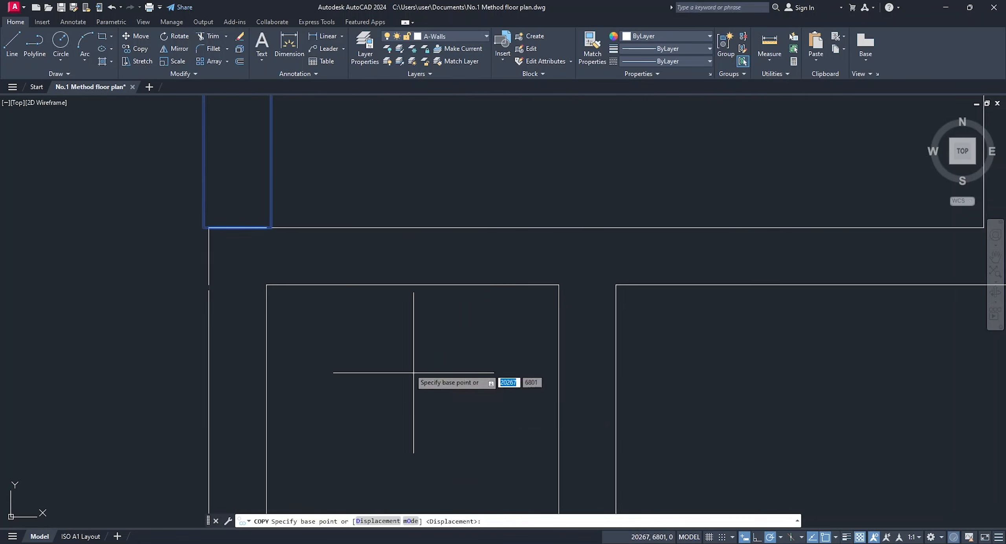
{"action": "middle_click_drag", "start_coordinate": [384, 282], "coordinate": [418, 300]}
{"action": "scroll", "coordinate": [341, 303], "scroll_direction": "up", "scroll_amount": 5}
{"action": "left_click", "coordinate": [342, 298]}
{"action": "scroll", "coordinate": [348, 287], "scroll_direction": "down", "scroll_amount": 12}
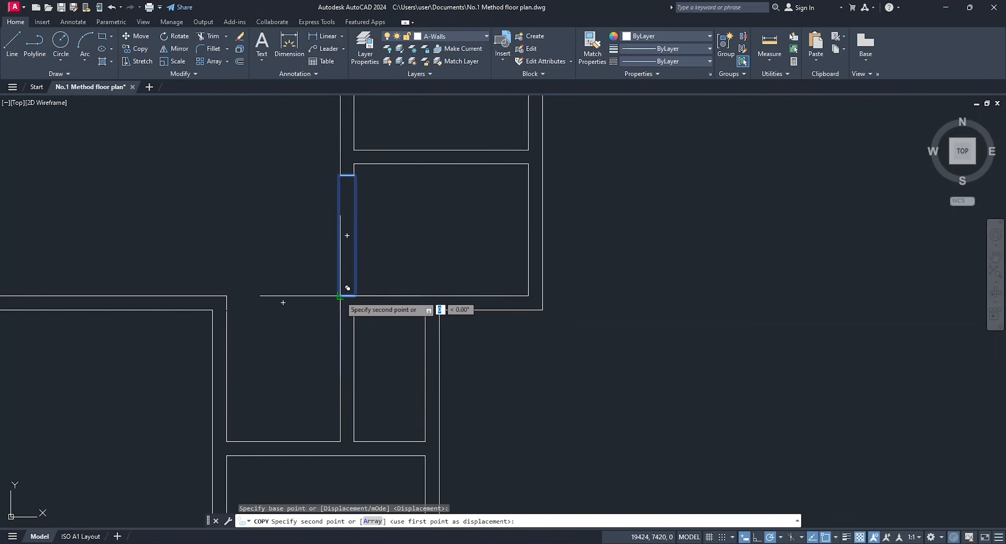
{"action": "scroll", "coordinate": [348, 274], "scroll_direction": "up", "scroll_amount": 8}
{"action": "left_click", "coordinate": [342, 345]}
{"action": "scroll", "coordinate": [342, 345], "scroll_direction": "down", "scroll_amount": 9}
{"action": "middle_click_drag", "start_coordinate": [347, 394], "coordinate": [403, 121]}
{"action": "scroll", "coordinate": [377, 233], "scroll_direction": "up", "scroll_amount": 8}
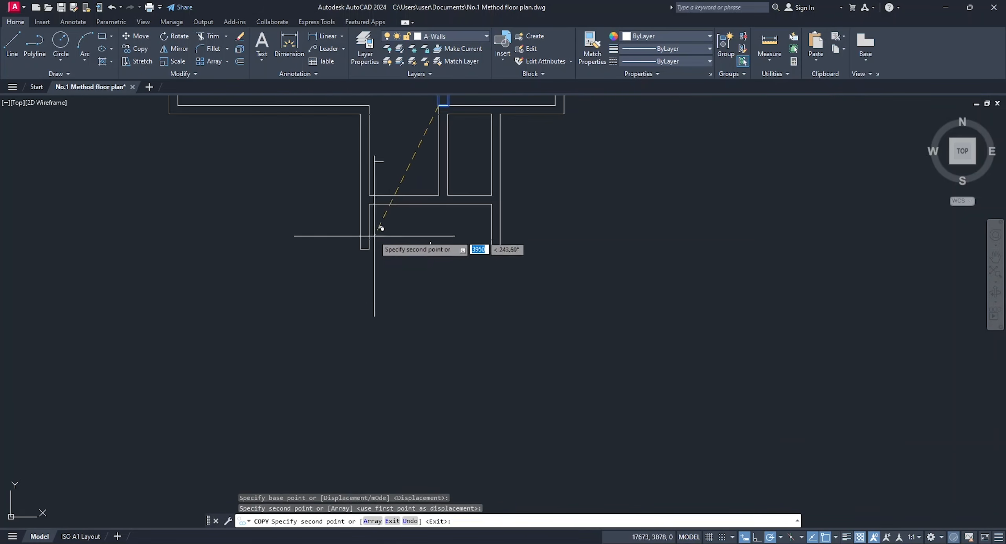
{"action": "key", "text": "Escape"}
{"action": "scroll", "coordinate": [406, 411], "scroll_direction": "down", "scroll_amount": 8}
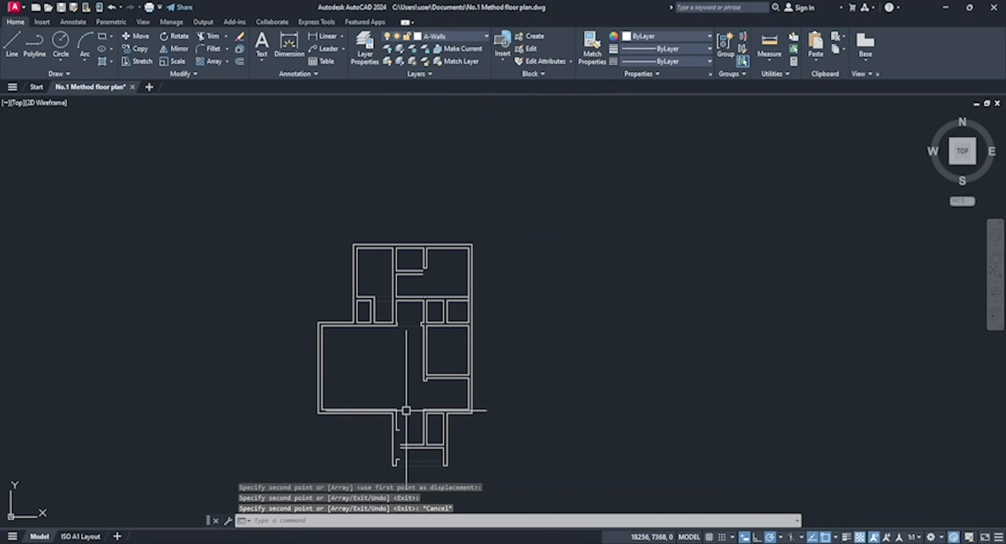
Step: Shorten the upper-right bedroom opening by stretching its upper end to the lower face of the adjoining partition wall
{"action": "scroll", "coordinate": [412, 268], "scroll_direction": "up", "scroll_amount": 8}
{"action": "left_click", "coordinate": [500, 268]}
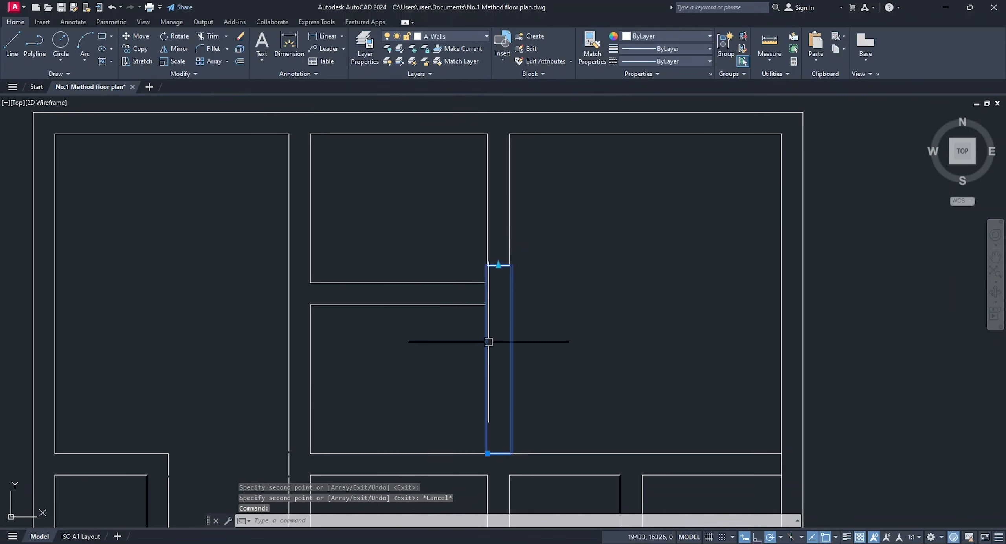
{"action": "key", "text": "Escape"}
{"action": "left_click", "coordinate": [484, 352]}
{"action": "key", "text": "Escape"}
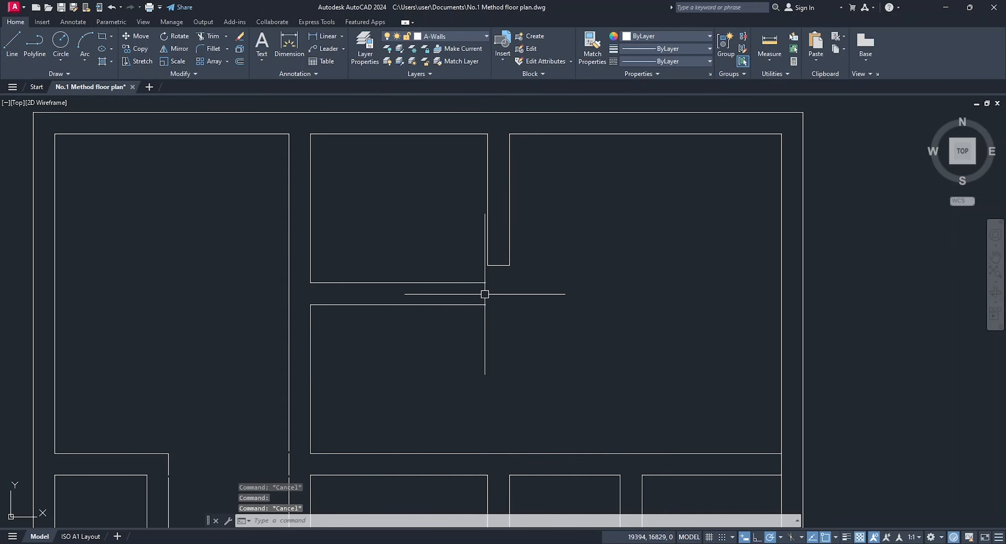
{"action": "left_click", "coordinate": [485, 294]}
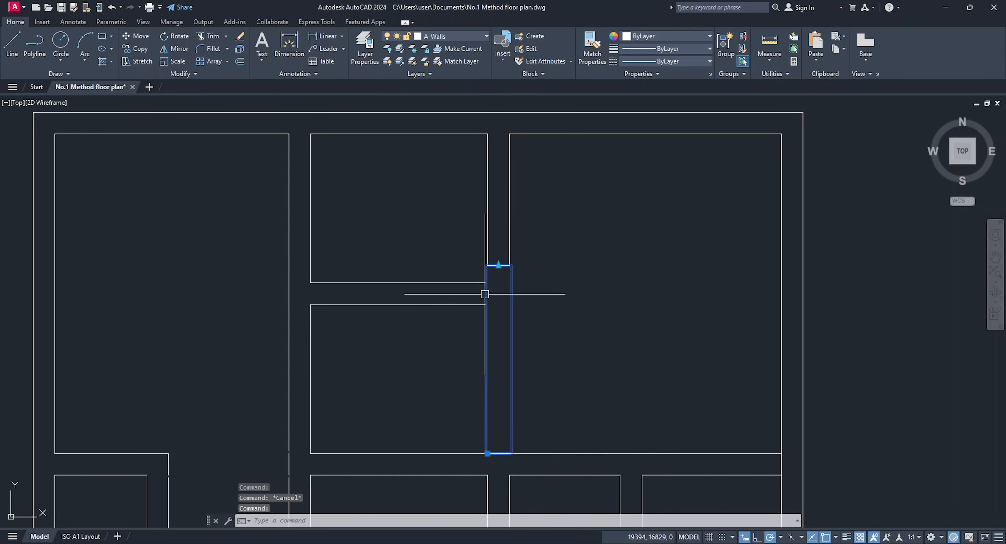
{"action": "key", "text": "Escape"}
{"action": "left_click", "coordinate": [542, 292]}
{"action": "key", "text": "Escape"}
{"action": "left_click", "coordinate": [499, 454]}
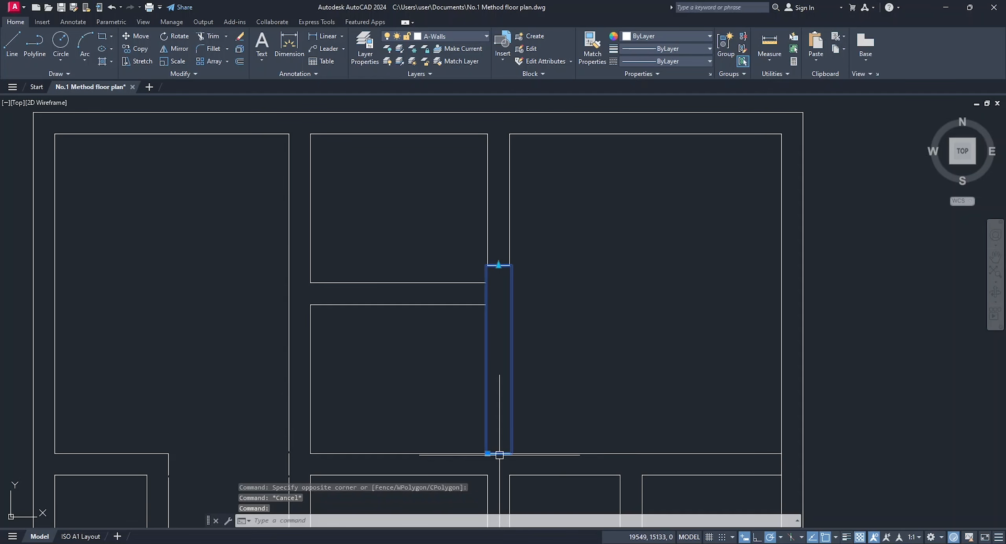
{"action": "left_click", "coordinate": [499, 265]}
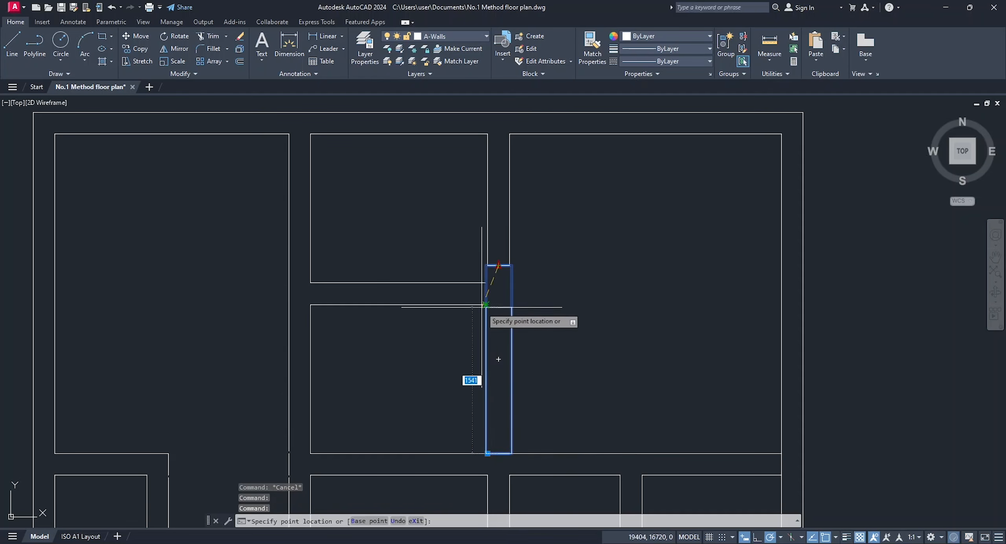
{"action": "key", "text": "Escape"}
{"action": "scroll", "coordinate": [508, 312], "scroll_direction": "down", "scroll_amount": 1}
{"action": "middle_click_drag", "start_coordinate": [544, 377], "coordinate": [500, 182]}
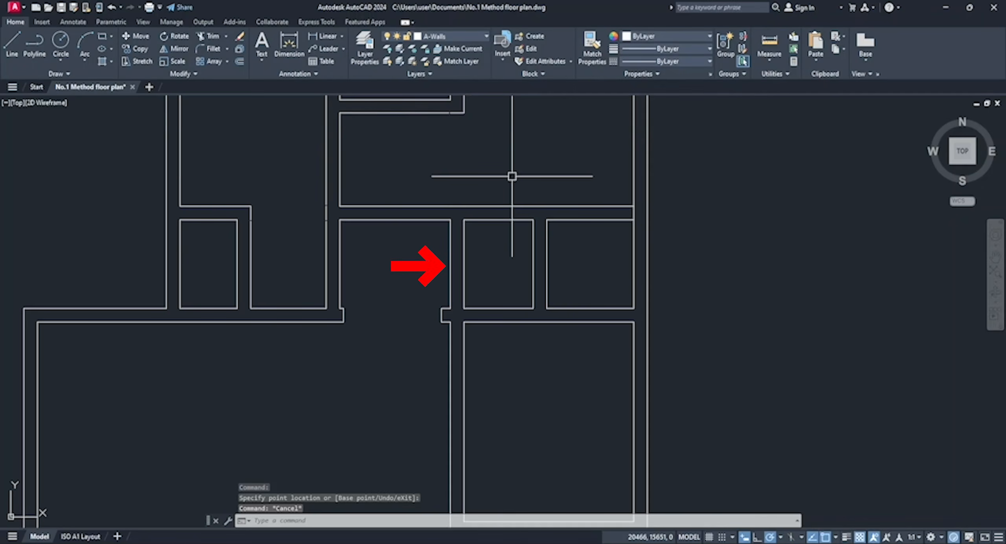
Step: Copy the bedroom's vertical opening into the short hallway wall directly below it
{"action": "middle_click_drag", "start_coordinate": [455, 118], "coordinate": [462, 175]}
{"action": "left_click", "coordinate": [462, 172]}
{"action": "left_click", "coordinate": [140, 48]}
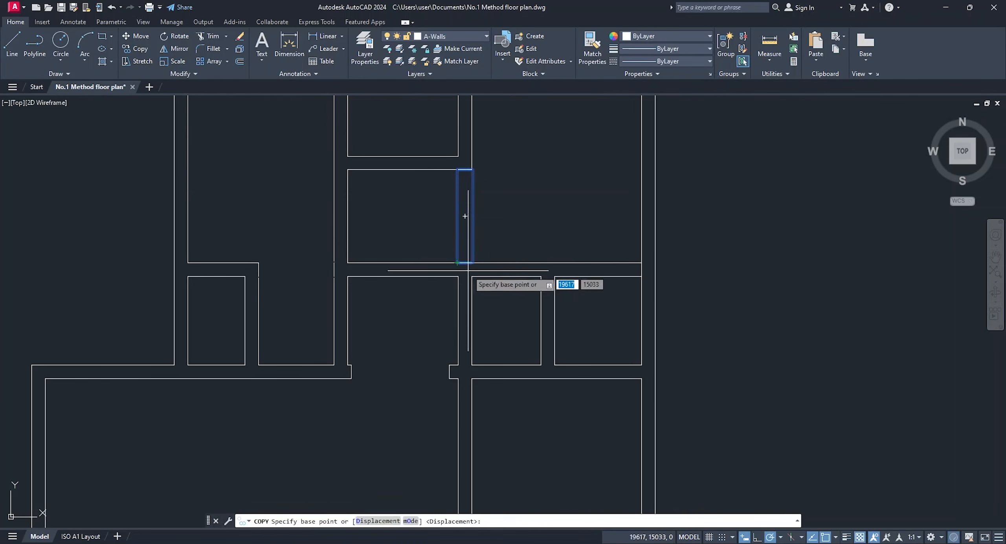
{"action": "middle_click_drag", "start_coordinate": [458, 263], "coordinate": [406, 217]}
{"action": "left_click", "coordinate": [405, 217]}
{"action": "scroll", "coordinate": [410, 334], "scroll_direction": "up", "scroll_amount": 3}
{"action": "left_click", "coordinate": [393, 268]}
{"action": "key", "text": "Escape"}
Step: Stretch the upper end of the hallway opening to the lower face of the horizontal bedroom wall
{"action": "scroll", "coordinate": [393, 268], "scroll_direction": "down", "scroll_amount": 2}
{"action": "scroll", "coordinate": [405, 288], "scroll_direction": "up", "scroll_amount": 2}
{"action": "left_click", "coordinate": [394, 240]}
{"action": "left_click", "coordinate": [394, 241]}
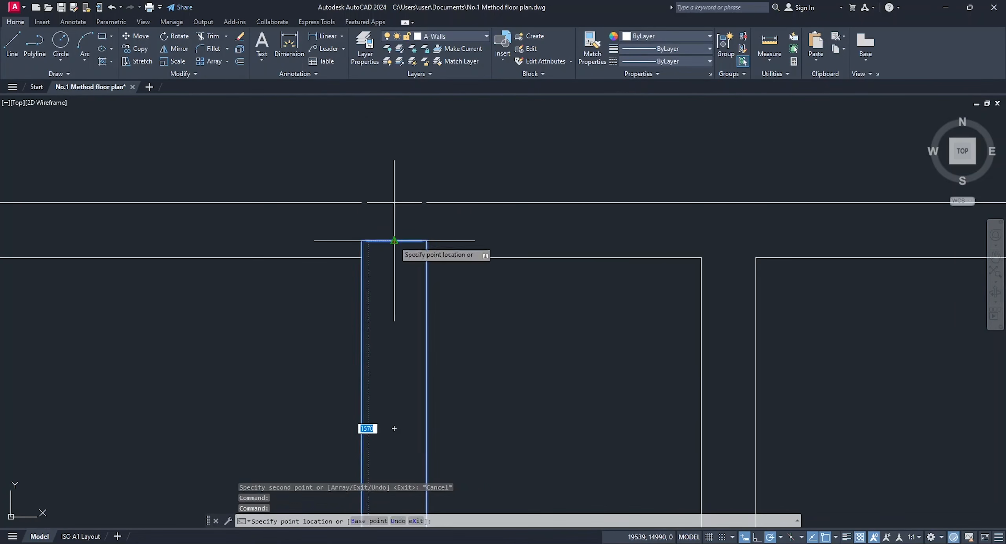
{"action": "left_click", "coordinate": [396, 256]}
{"action": "key", "text": "Escape"}
Step: Move the copied opening beside the porch by its base grip onto the left porch wall
{"action": "scroll", "coordinate": [518, 275], "scroll_direction": "down", "scroll_amount": 7}
{"action": "middle_click_drag", "start_coordinate": [484, 412], "coordinate": [462, 243]}
{"action": "scroll", "coordinate": [409, 295], "scroll_direction": "up", "scroll_amount": 4}
{"action": "left_click", "coordinate": [447, 294]}
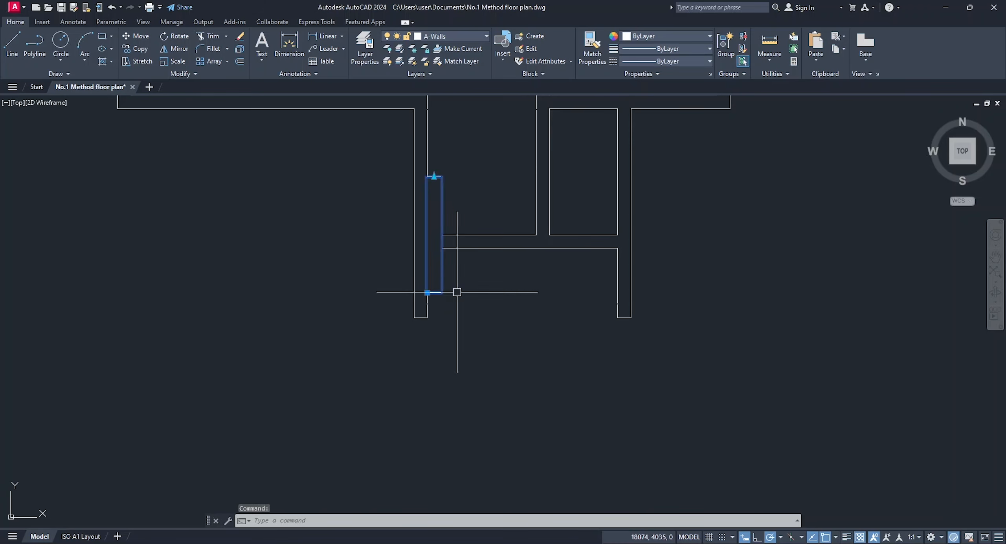
{"action": "scroll", "coordinate": [435, 290], "scroll_direction": "up", "scroll_amount": 4}
{"action": "left_click", "coordinate": [415, 299]}
{"action": "left_click", "coordinate": [380, 300]}
{"action": "key", "text": "Escape"}
Step: Stretch the upper end of the left porch wall opening to the outer face of the foyer's lower wall
{"action": "middle_click_drag", "start_coordinate": [397, 165], "coordinate": [387, 290]}
{"action": "left_click", "coordinate": [405, 130]}
{"action": "left_click", "coordinate": [389, 130]}
{"action": "left_click", "coordinate": [643, 310]}
{"action": "key", "text": "Escape"}
{"action": "scroll", "coordinate": [547, 353], "scroll_direction": "down", "scroll_amount": 2}
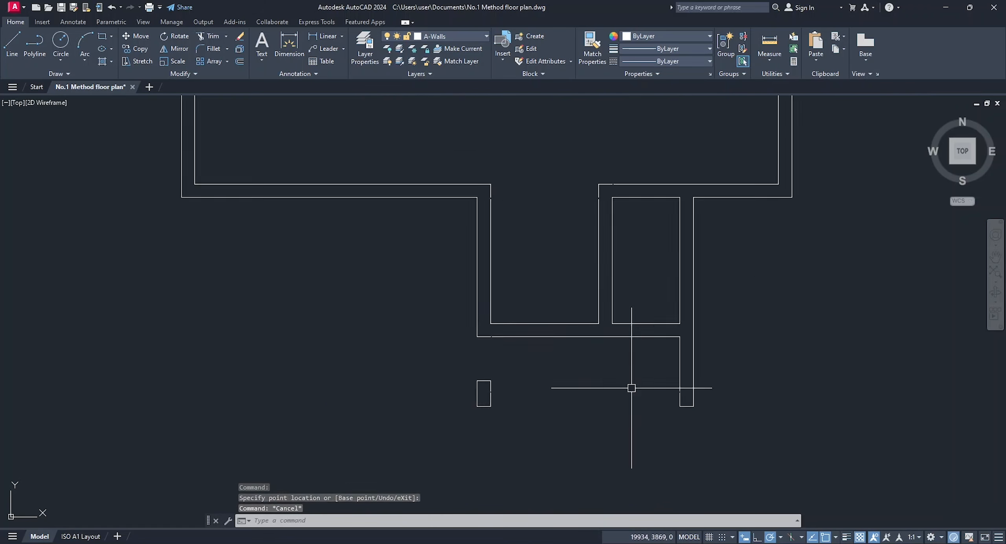
Step: Copy the left porch wall opening from its upper corner to the matching position in the right porch wall
{"action": "left_click", "coordinate": [343, 332]}
{"action": "type", "text": "co"}
{"action": "middle_click_drag", "start_coordinate": [332, 331], "coordinate": [265, 309]}
{"action": "left_click", "coordinate": [265, 310]}
{"action": "left_click", "coordinate": [590, 309]}
{"action": "key", "text": "Escape"}
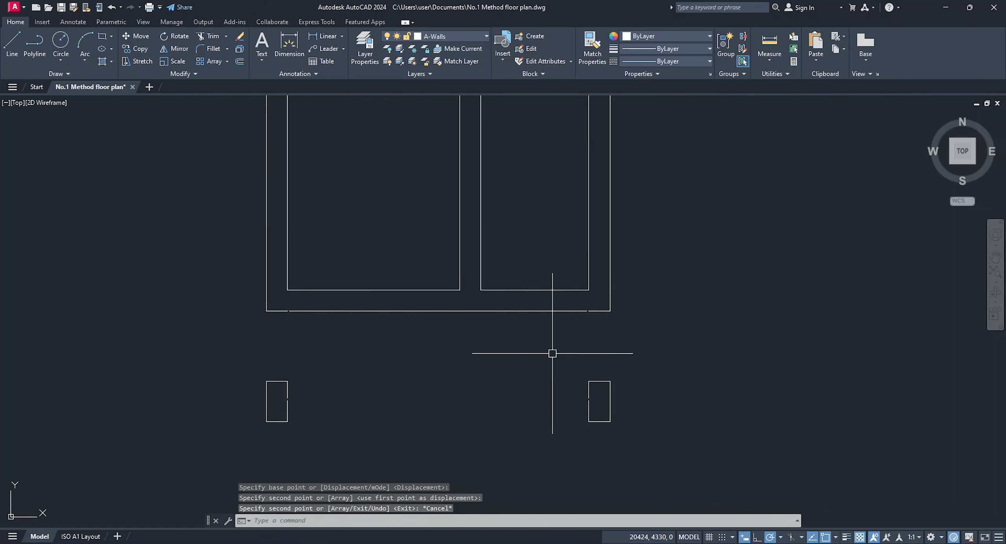
{"action": "scroll", "coordinate": [552, 352], "scroll_direction": "down", "scroll_amount": 3}
{"action": "middle_click_drag", "start_coordinate": [553, 353], "coordinate": [553, 457]}
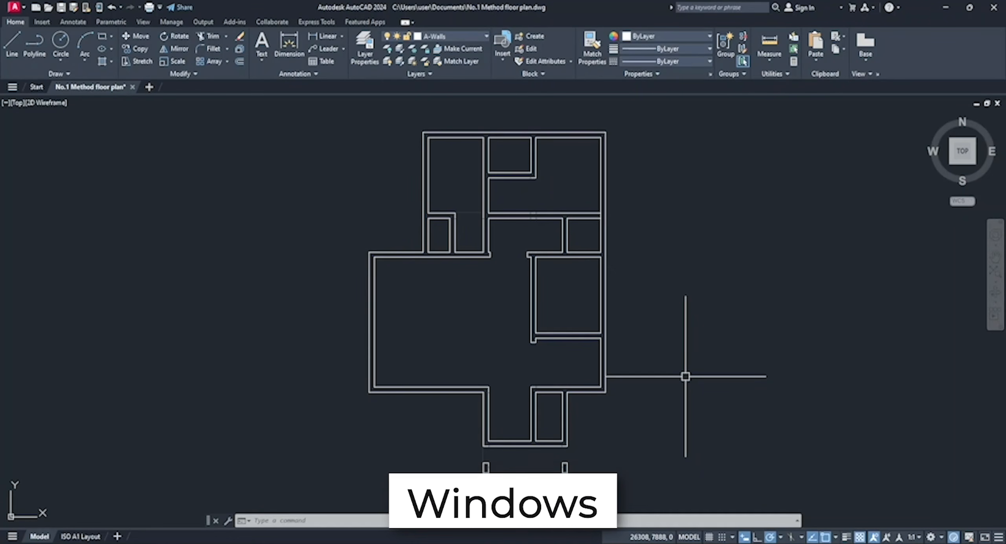
Step: Make A-Windows the current layer and set its colour to blue
{"action": "left_click", "coordinate": [450, 38]}
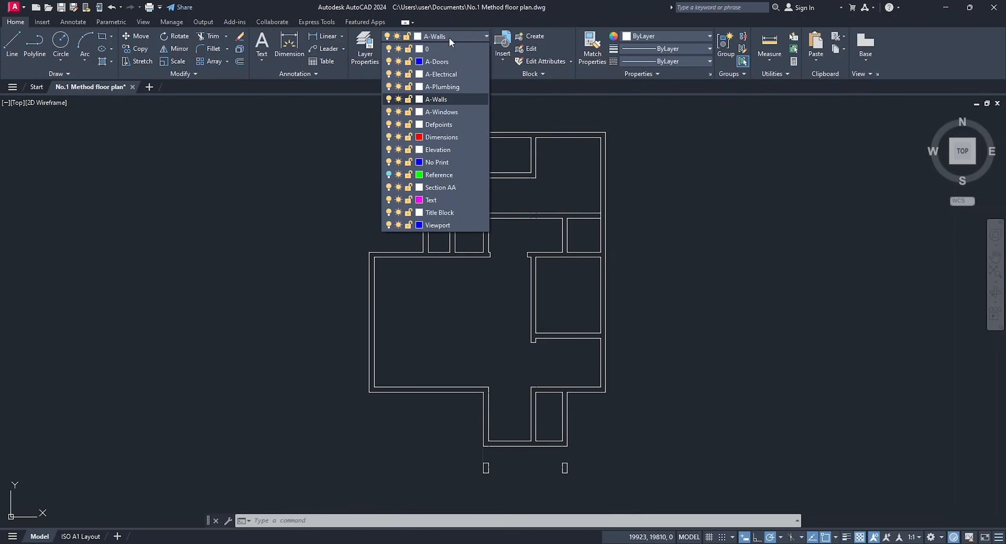
{"action": "left_click", "coordinate": [456, 111]}
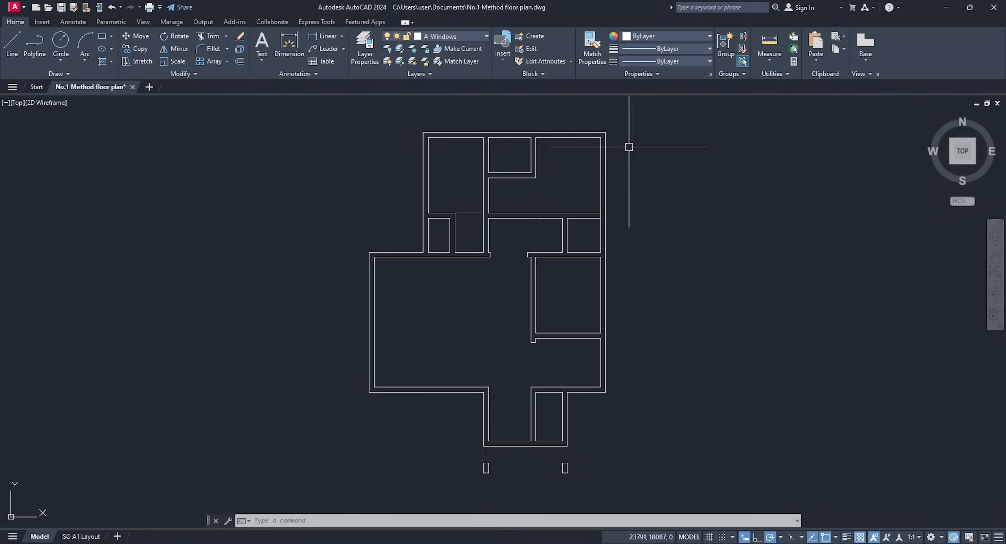
{"action": "left_click", "coordinate": [449, 37]}
{"action": "left_click", "coordinate": [415, 59]}
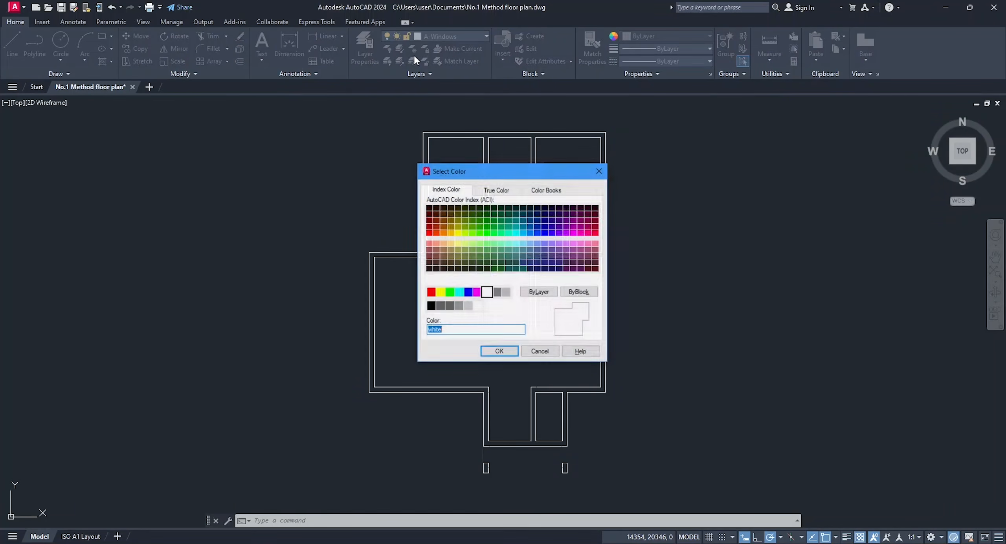
{"action": "left_click", "coordinate": [499, 351]}
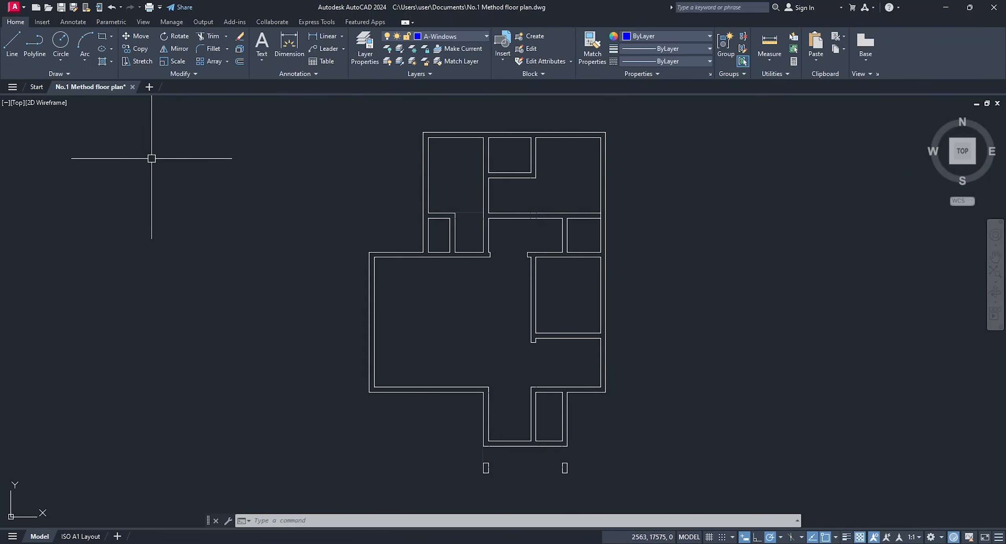
Step: Draw a 230 mm vertical line inside the large left room near its upper-left corner
{"action": "left_click", "coordinate": [14, 58]}
{"action": "scroll", "coordinate": [400, 274], "scroll_direction": "up", "scroll_amount": 5}
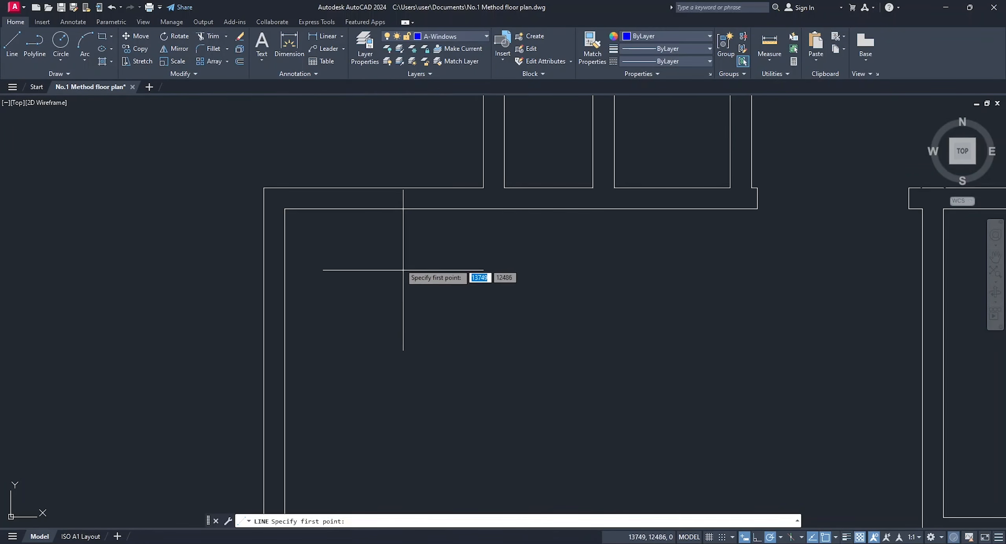
{"action": "left_click", "coordinate": [354, 315]}
{"action": "type", "text": "2"}
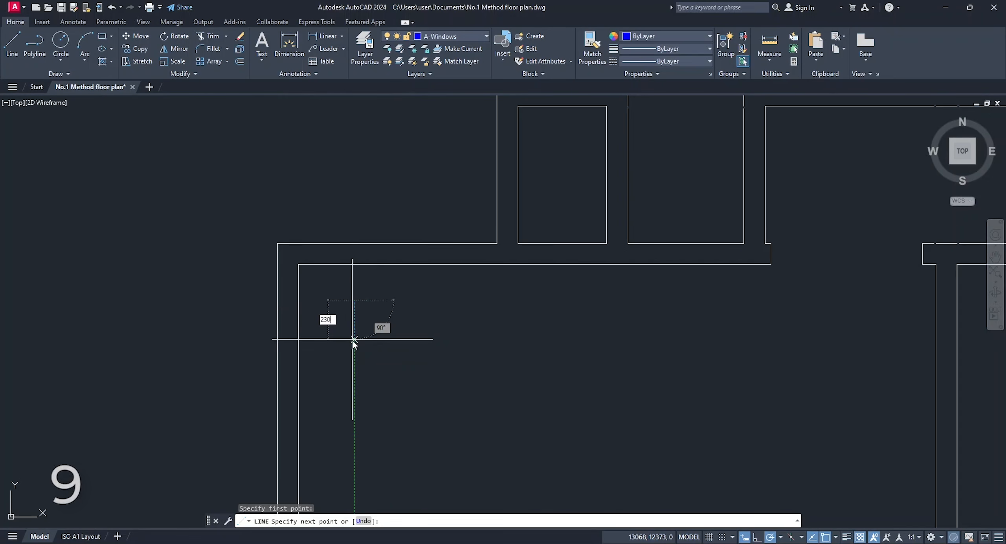
{"action": "type", "text": "30"}
{"action": "key", "text": "Return"}
{"action": "key", "text": "Return"}
{"action": "scroll", "coordinate": [374, 312], "scroll_direction": "up", "scroll_amount": 4}
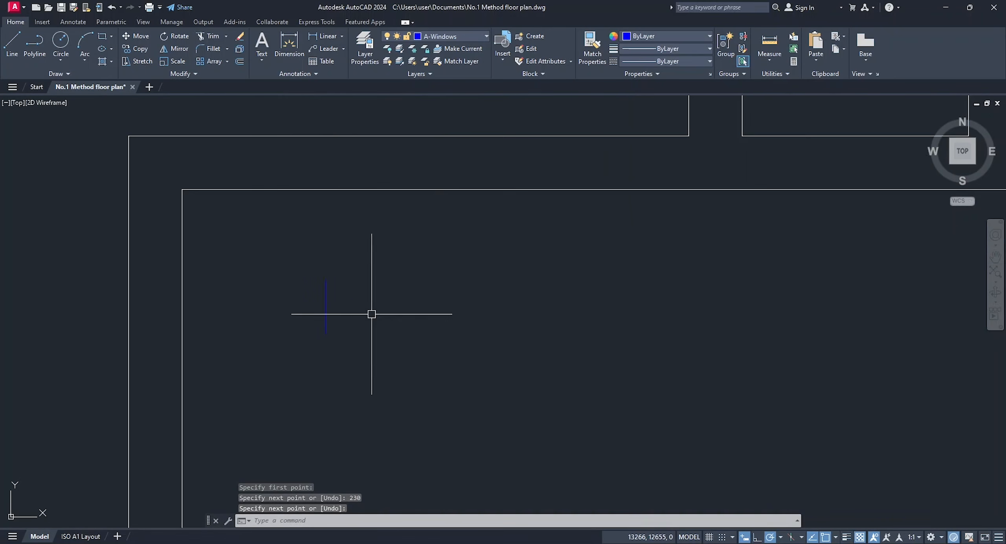
Step: Offset the 230 mm vertical line 900 mm to the right
{"action": "left_click", "coordinate": [240, 62]}
{"action": "key", "text": "Return"}
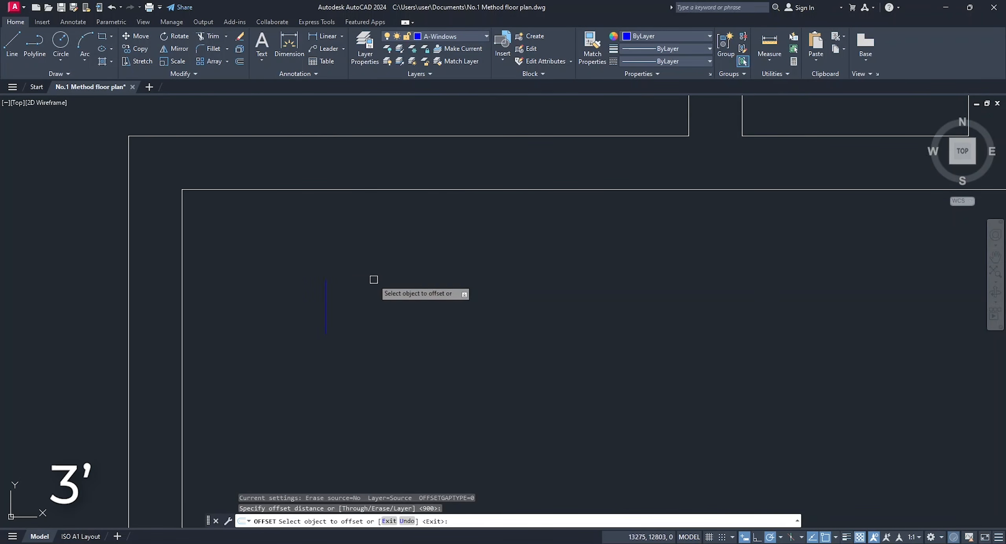
{"action": "left_click", "coordinate": [327, 308]}
{"action": "left_click", "coordinate": [629, 308]}
{"action": "key", "text": "Return"}
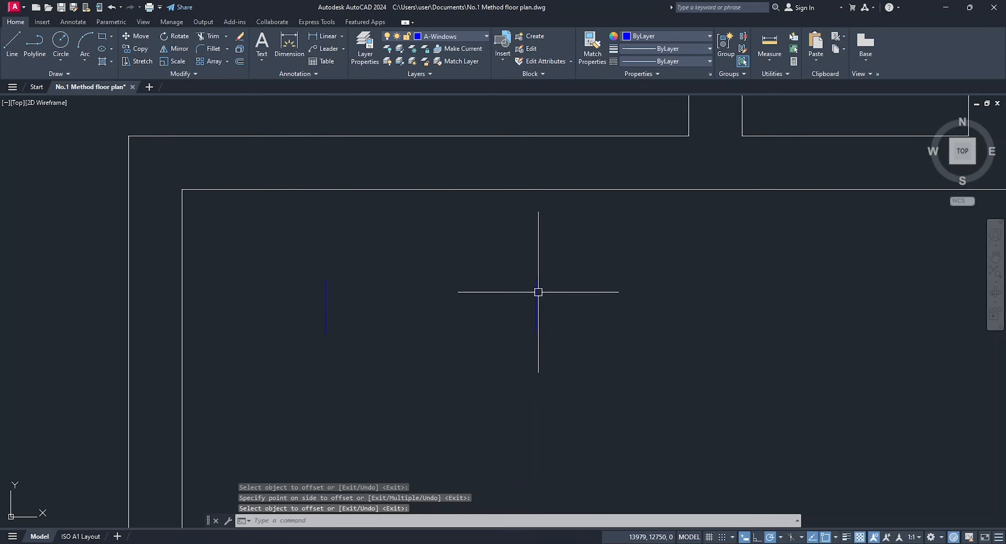
{"action": "key", "text": "Return"}
Step: Assign both vertical window end lines to the A-Walls layer
{"action": "left_click", "coordinate": [535, 306]}
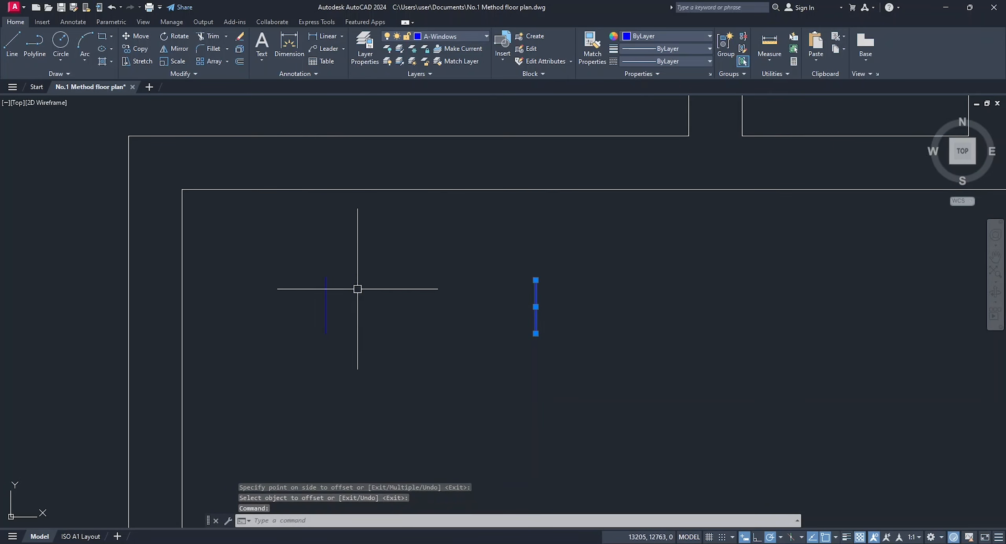
{"action": "left_click", "coordinate": [326, 299]}
{"action": "left_click", "coordinate": [457, 36]}
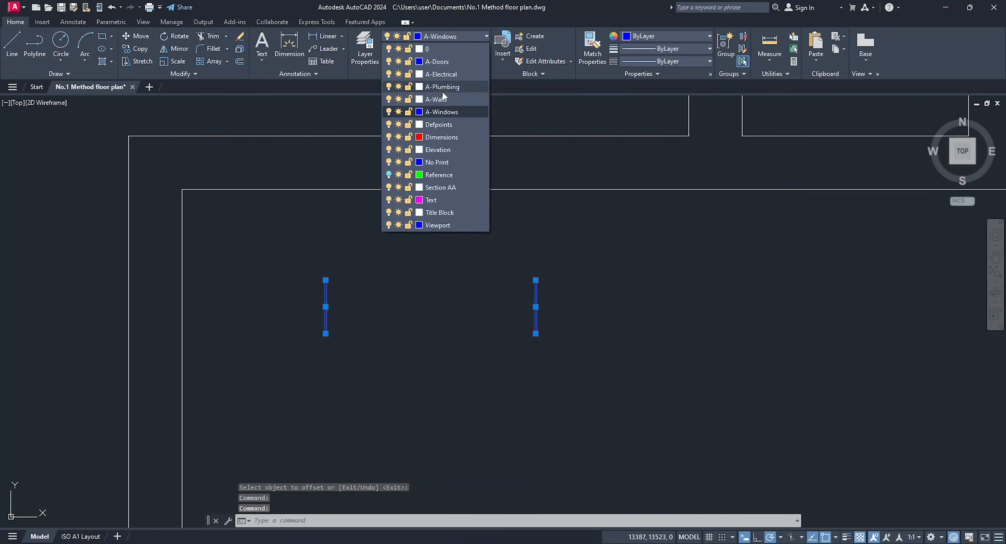
{"action": "left_click", "coordinate": [448, 102]}
{"action": "key", "text": "Escape"}
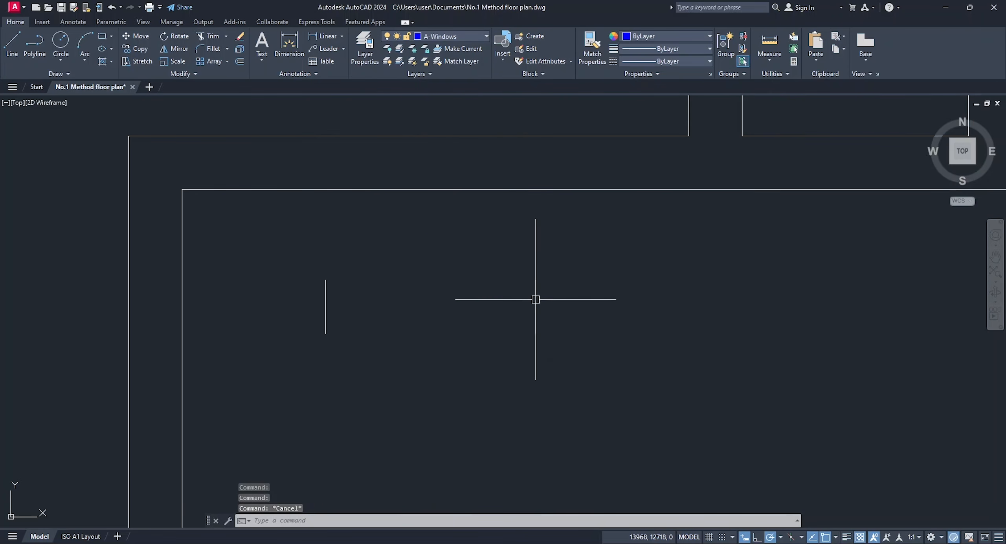
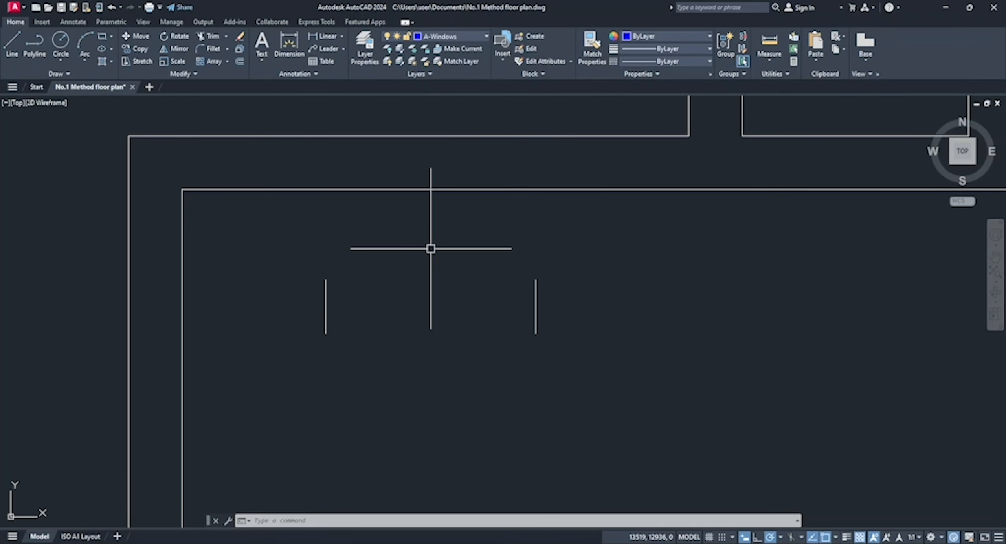
Step: Draw a rectangle spanning the two vertical window end lines, from the left line's upper end to the right line's lower end
{"action": "left_click", "coordinate": [104, 38]}
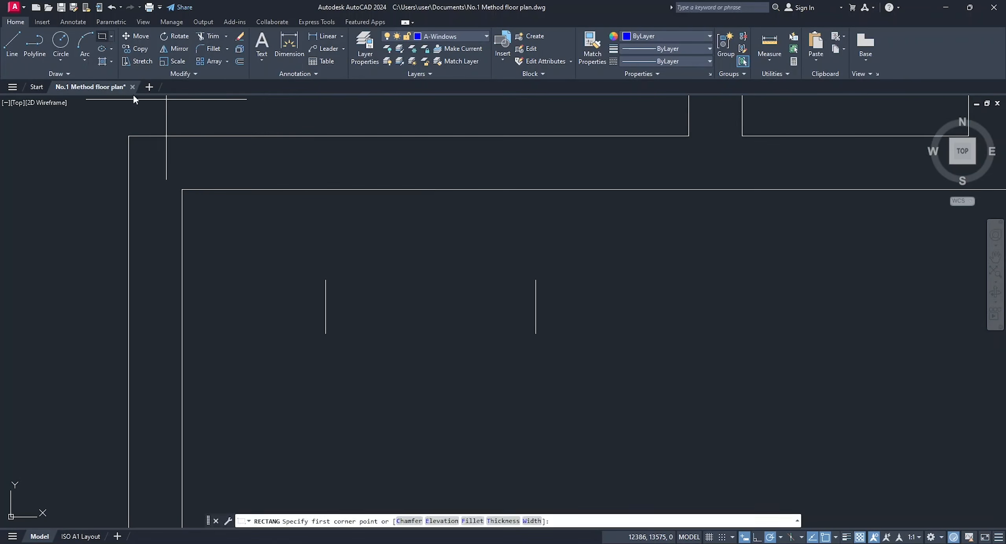
{"action": "left_click", "coordinate": [325, 279]}
{"action": "left_click", "coordinate": [535, 333]}
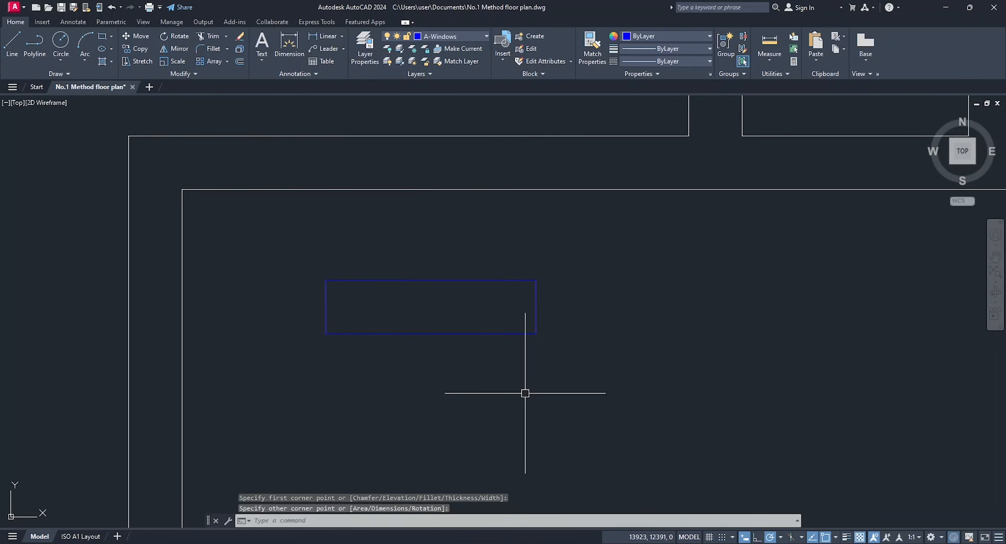
Step: Stretch the window rectangle's upper edge outward by 30 mm and its lower edge outward by 30 mm
{"action": "left_click", "coordinate": [430, 280]}
{"action": "left_click", "coordinate": [431, 280]}
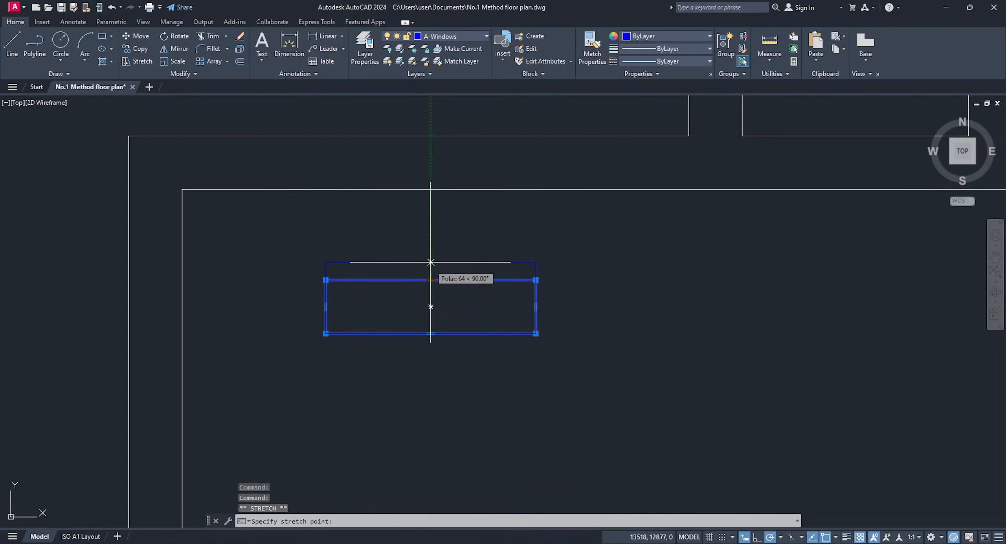
{"action": "type", "text": "30"}
{"action": "key", "text": "Return"}
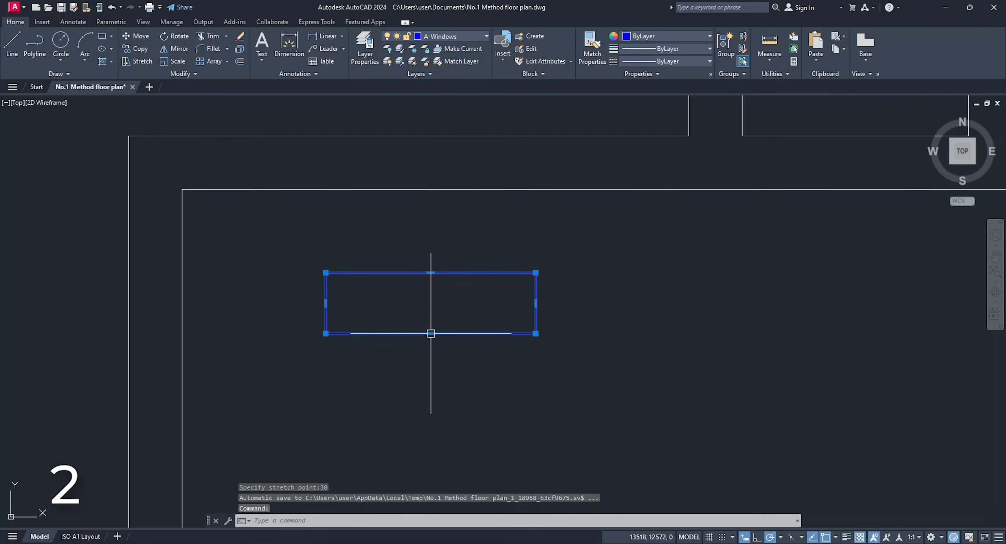
{"action": "left_click", "coordinate": [431, 333]}
{"action": "type", "text": "30"}
{"action": "key", "text": "Return"}
{"action": "key", "text": "Escape"}
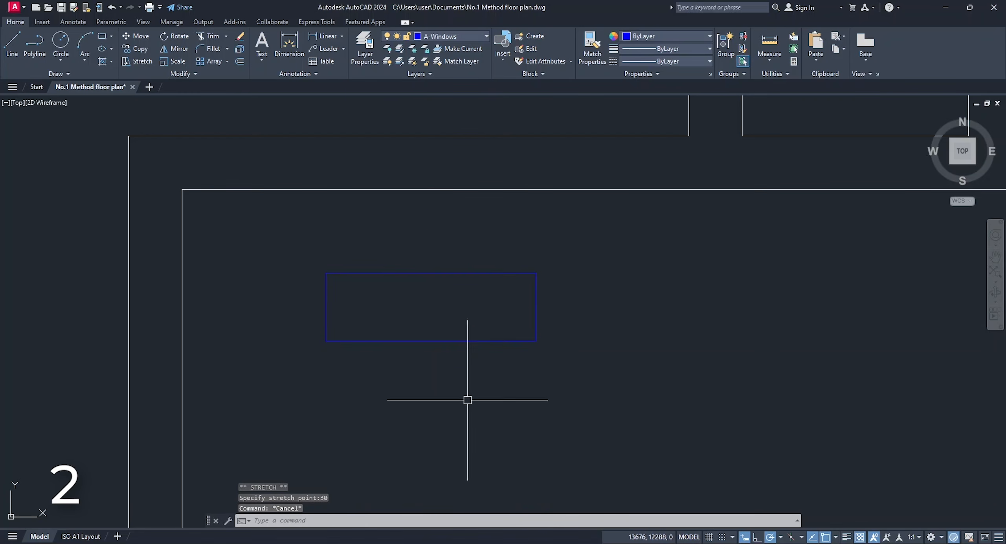
Step: Convert the window rectangle into a wipeout with the Polyline option and erase the original polyline
{"action": "left_click", "coordinate": [64, 73]}
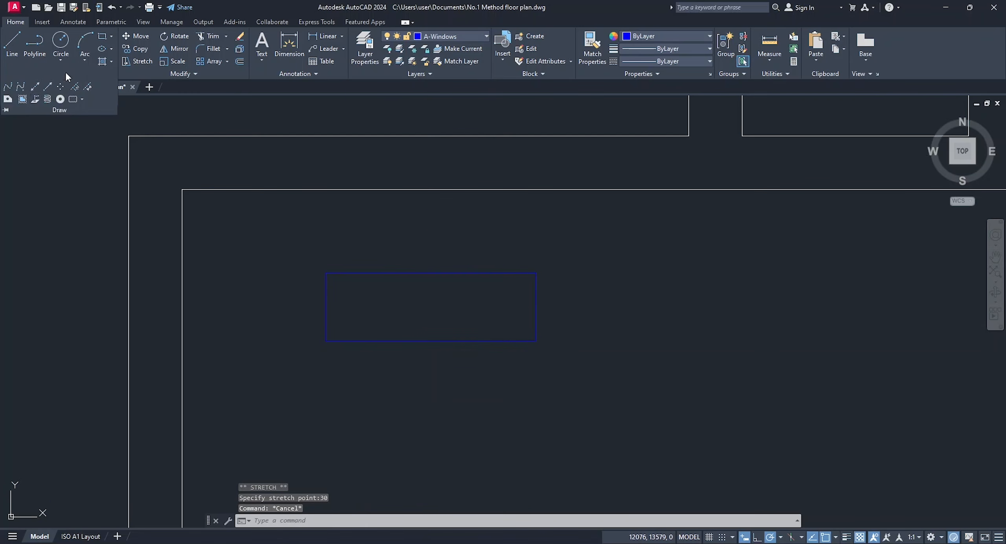
{"action": "left_click", "coordinate": [5, 110]}
{"action": "left_click", "coordinate": [24, 99]}
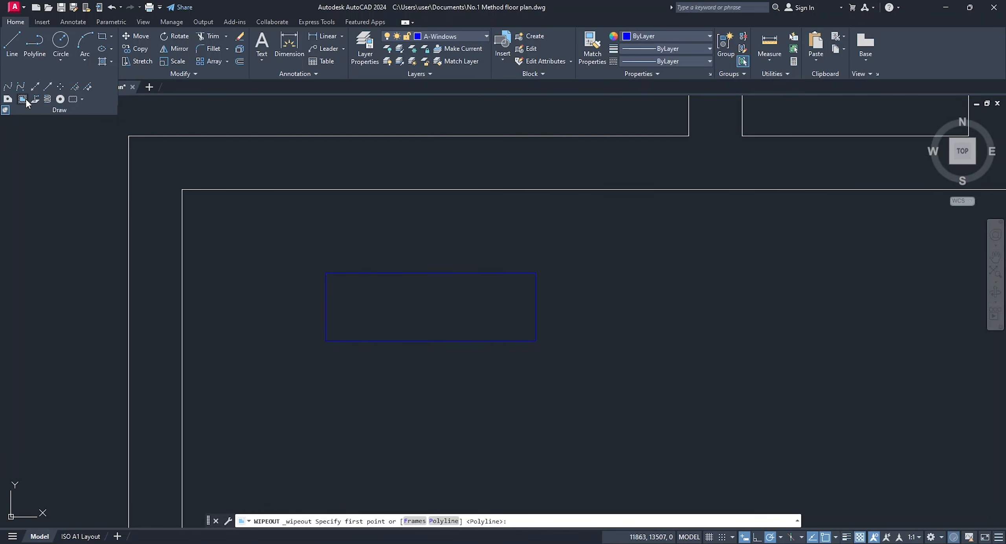
{"action": "left_click", "coordinate": [444, 521]}
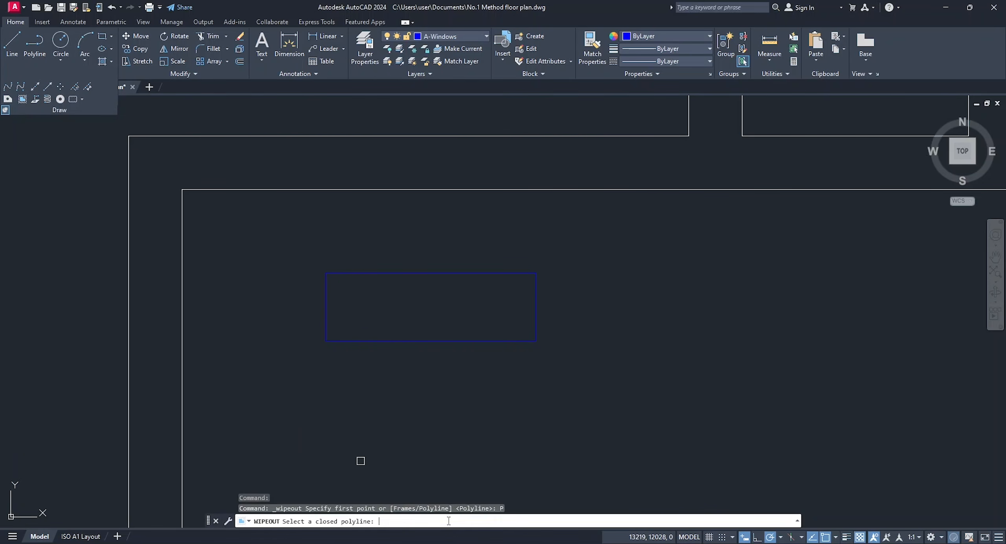
{"action": "left_click", "coordinate": [431, 340]}
{"action": "left_click", "coordinate": [466, 352]}
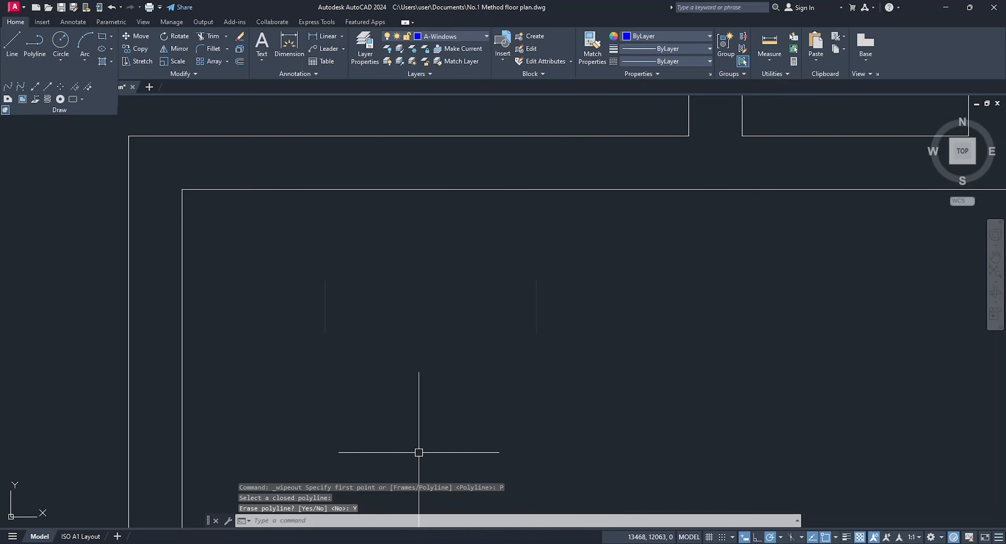
Step: Send the window wipeout to the back of the draw order behind the end lines
{"action": "key", "text": "Escape"}
{"action": "left_click", "coordinate": [326, 314]}
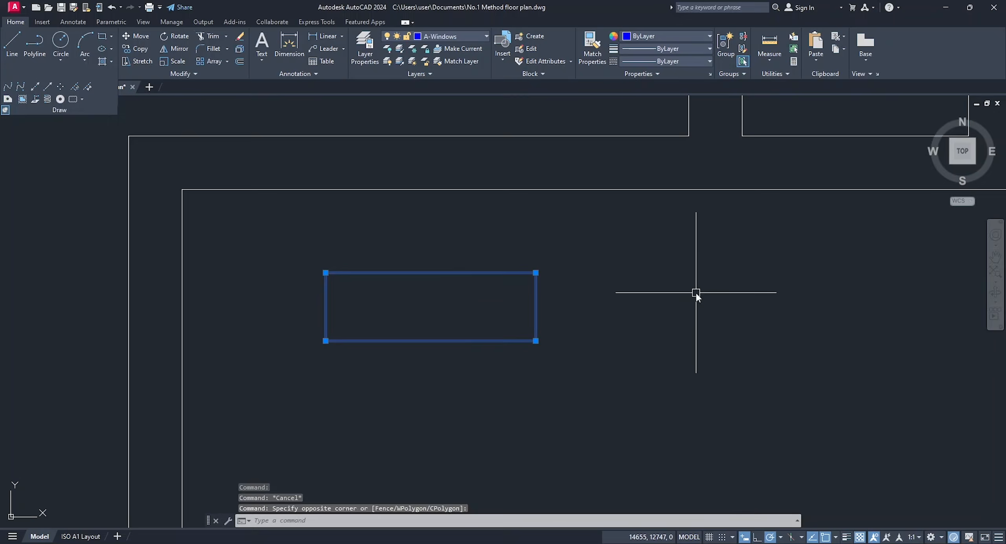
{"action": "right_click", "coordinate": [697, 294]}
{"action": "mouse_move", "coordinate": [774, 412]}
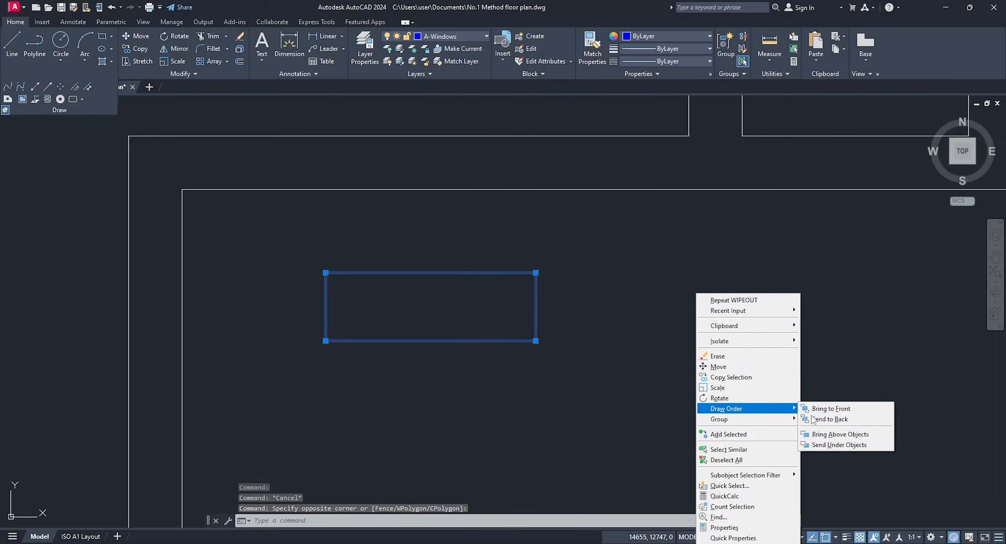
{"action": "left_click", "coordinate": [817, 420]}
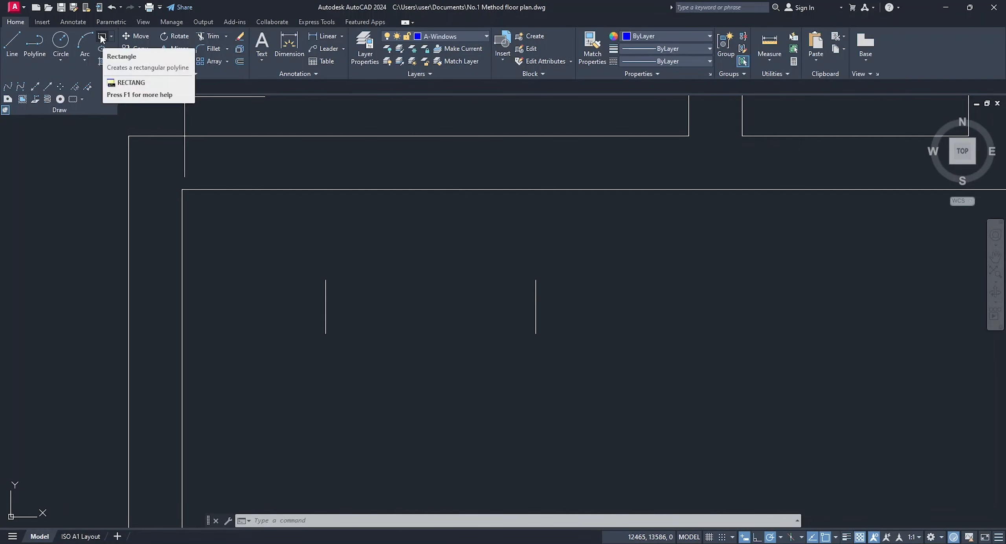
Step: Draw a 50 by 100 mm rectangle to the right of the window end lines
{"action": "left_click", "coordinate": [102, 36]}
{"action": "left_click", "coordinate": [632, 307]}
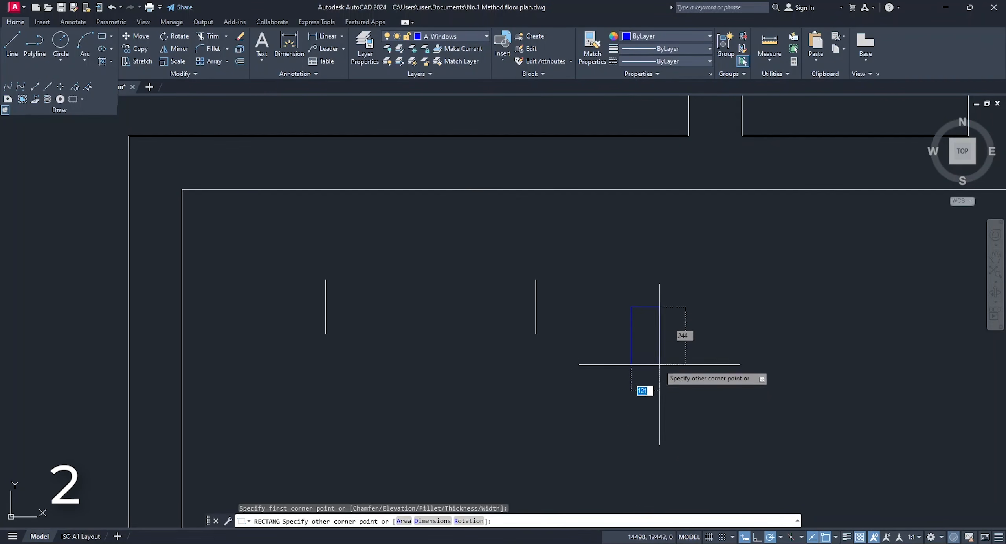
{"action": "type", "text": "50"}
{"action": "key", "text": "Tab"}
{"action": "type", "text": "100"}
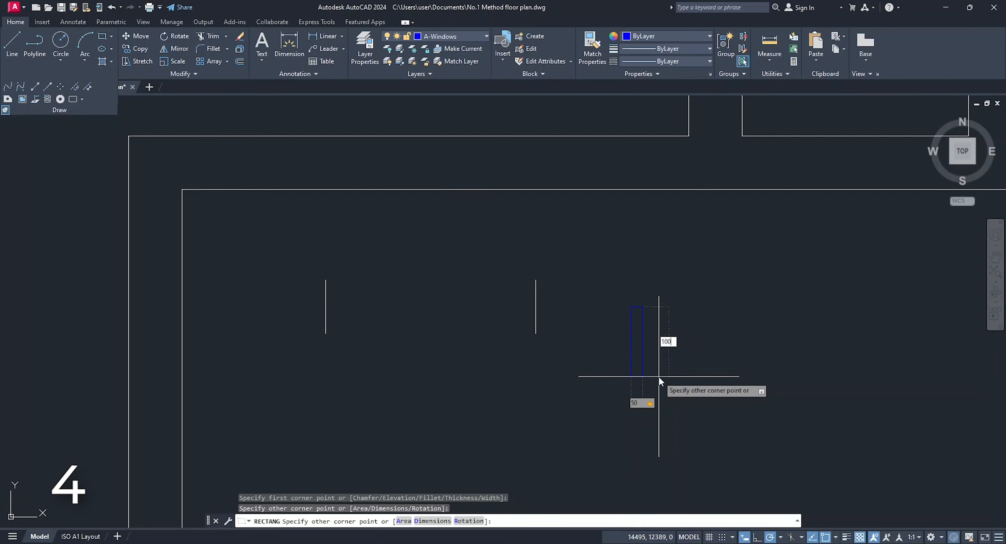
{"action": "key", "text": "Return"}
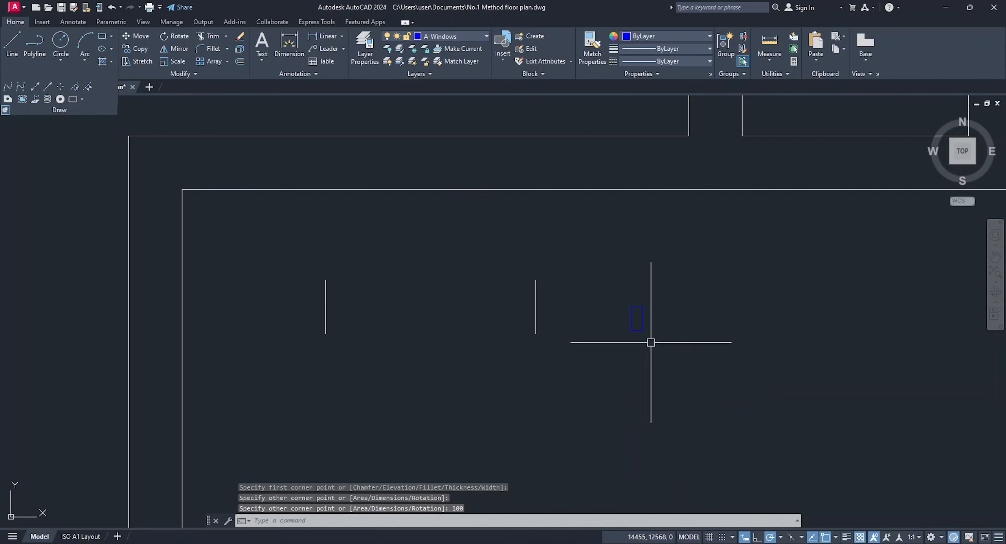
Step: Copy the 50 by 100 mm rectangle to the inner side of the left end line, centred on the line's midpoint
{"action": "scroll", "coordinate": [651, 342], "scroll_direction": "up", "scroll_amount": 2}
{"action": "left_click", "coordinate": [628, 334]}
{"action": "left_click", "coordinate": [125, 48]}
{"action": "left_click", "coordinate": [637, 336]}
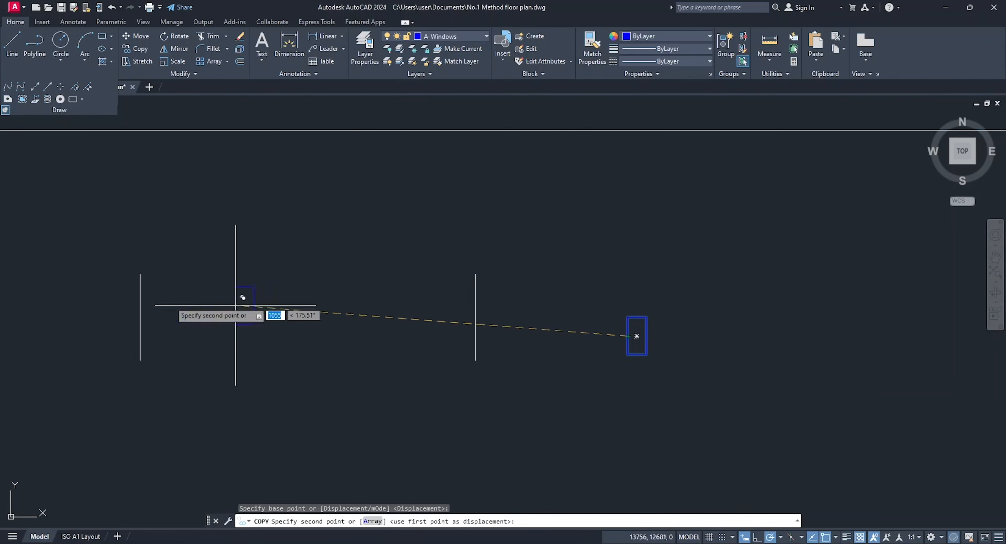
{"action": "left_click", "coordinate": [149, 318]}
{"action": "key", "text": "Escape"}
Step: Copy the 50 by 100 mm rectangle to the inner side of the right end line, centred on the line's midpoint
{"action": "left_click", "coordinate": [646, 338]}
{"action": "left_click", "coordinate": [136, 49]}
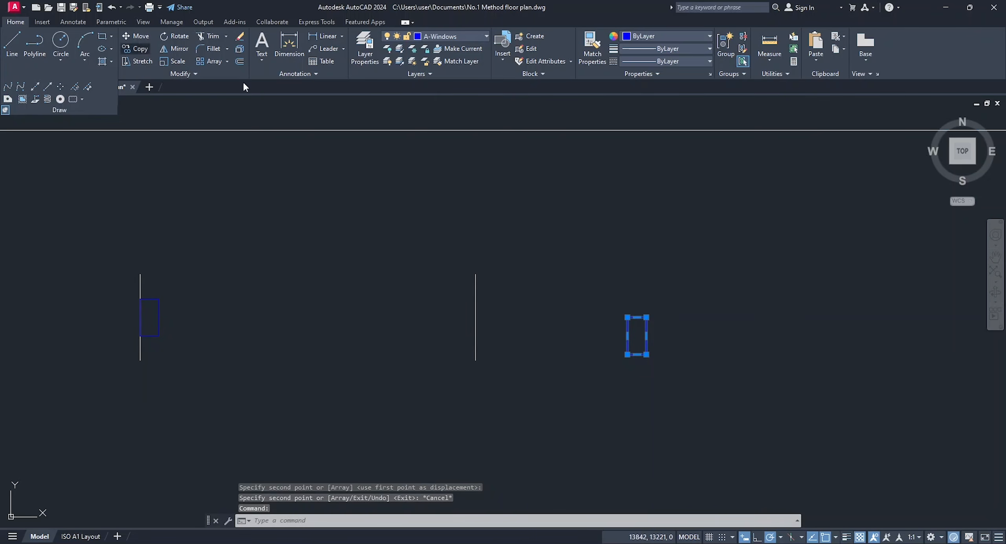
{"action": "left_click", "coordinate": [637, 336]}
{"action": "left_click", "coordinate": [476, 317]}
{"action": "key", "text": "Escape"}
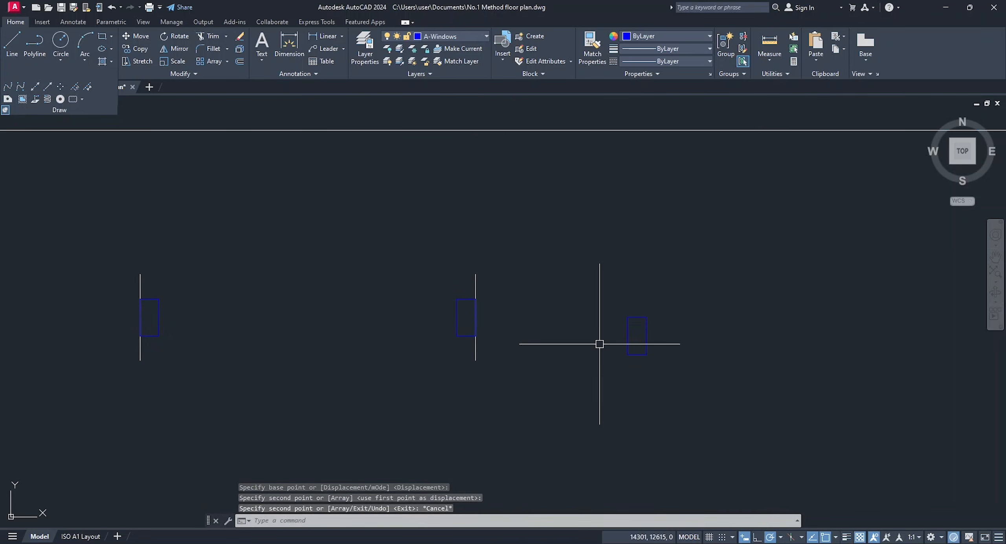
Step: Draw a horizontal line joining the inner side midpoints of the two frame rectangles and erase the spare rectangle on the right
{"action": "left_click", "coordinate": [12, 43]}
{"action": "left_click", "coordinate": [159, 317]}
{"action": "left_click", "coordinate": [457, 317]}
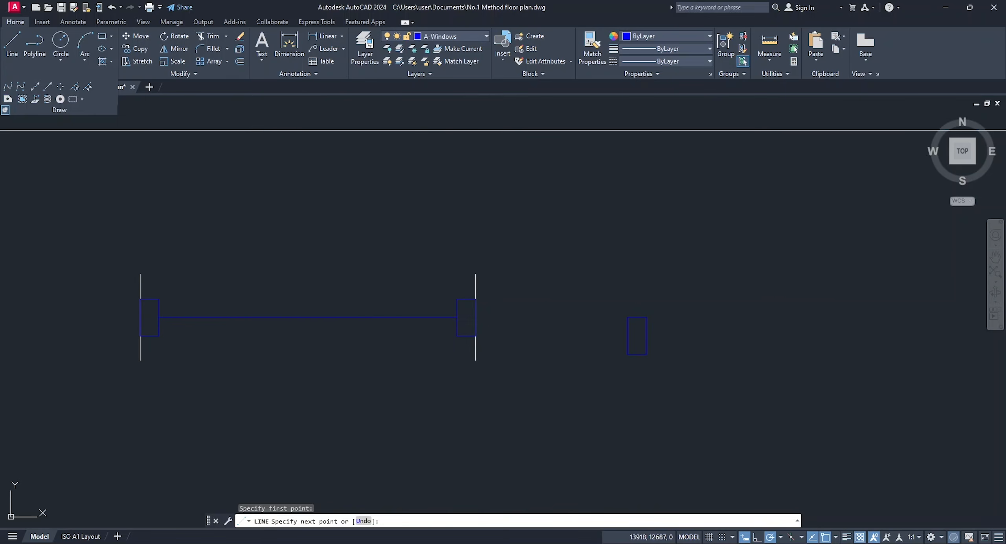
{"action": "key", "text": "Escape"}
{"action": "left_click", "coordinate": [647, 335]}
{"action": "key", "text": "Delete"}
{"action": "scroll", "coordinate": [692, 358], "scroll_direction": "down", "scroll_amount": 2}
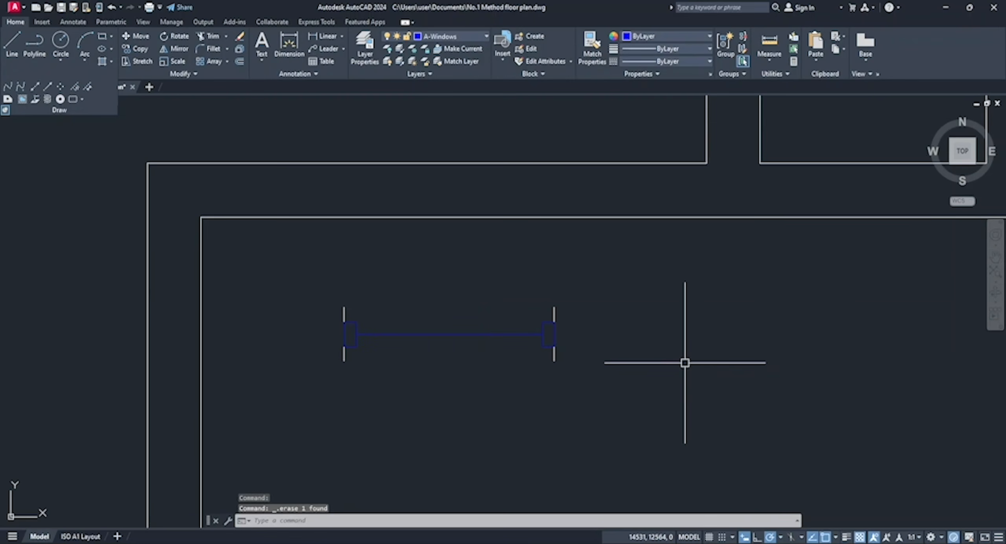
{"action": "left_click", "coordinate": [312, 281]}
{"action": "left_click", "coordinate": [582, 470]}
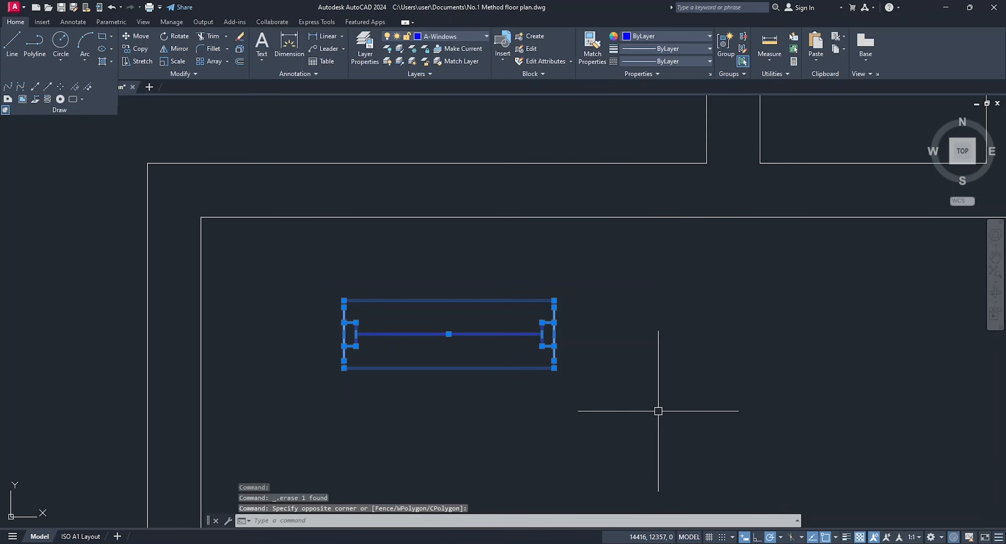
{"action": "left_click", "coordinate": [535, 36]}
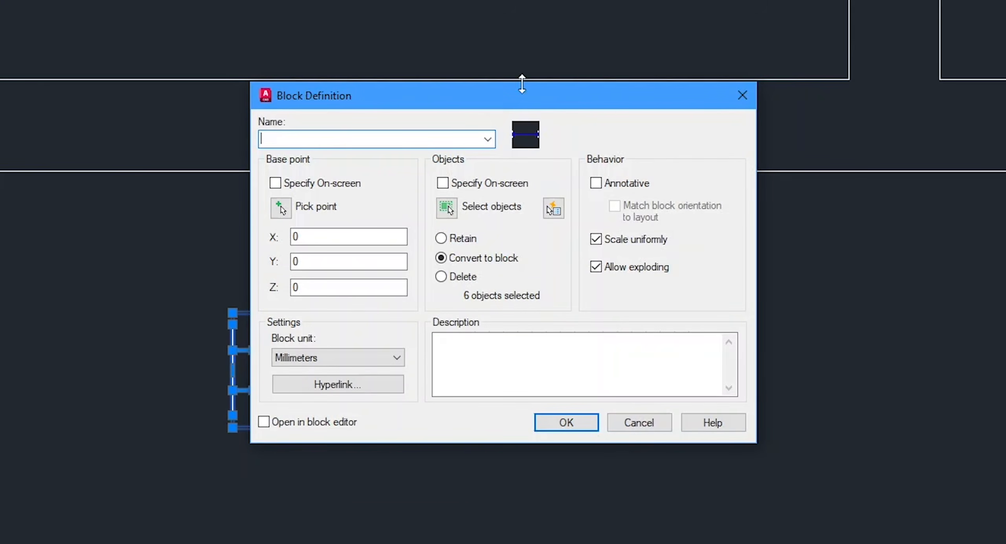
{"action": "left_click", "coordinate": [753, 103]}
Step: Start a new block definition and select all the window geometry, including the wipeout, as its objects
{"action": "left_click", "coordinate": [537, 36]}
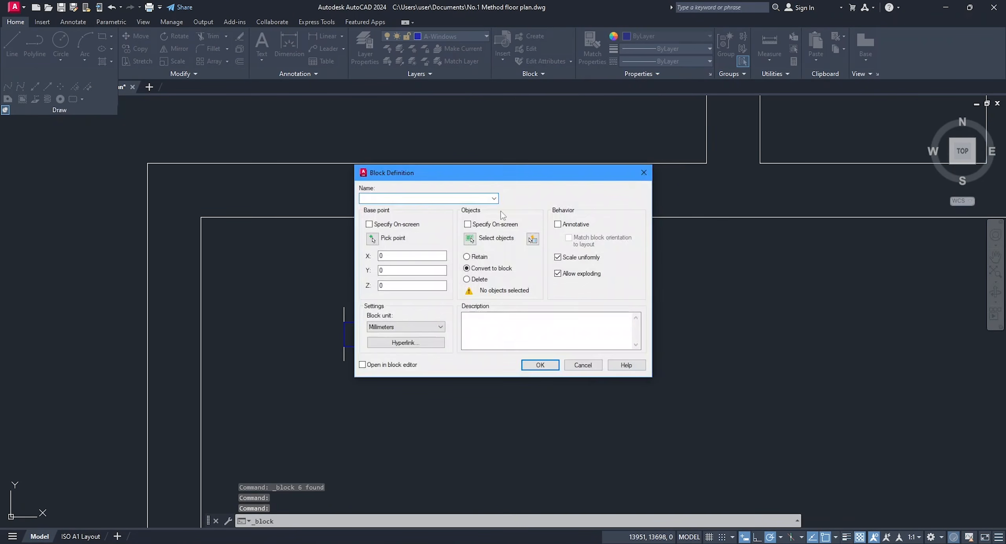
{"action": "left_click", "coordinate": [469, 238]}
{"action": "left_click", "coordinate": [303, 281]}
{"action": "left_click", "coordinate": [607, 415]}
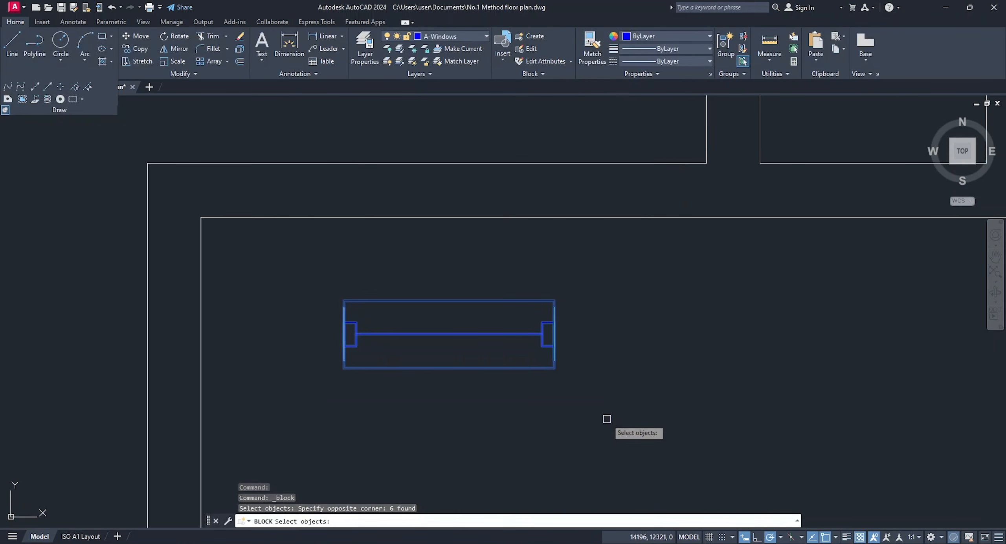
{"action": "key", "text": "Return"}
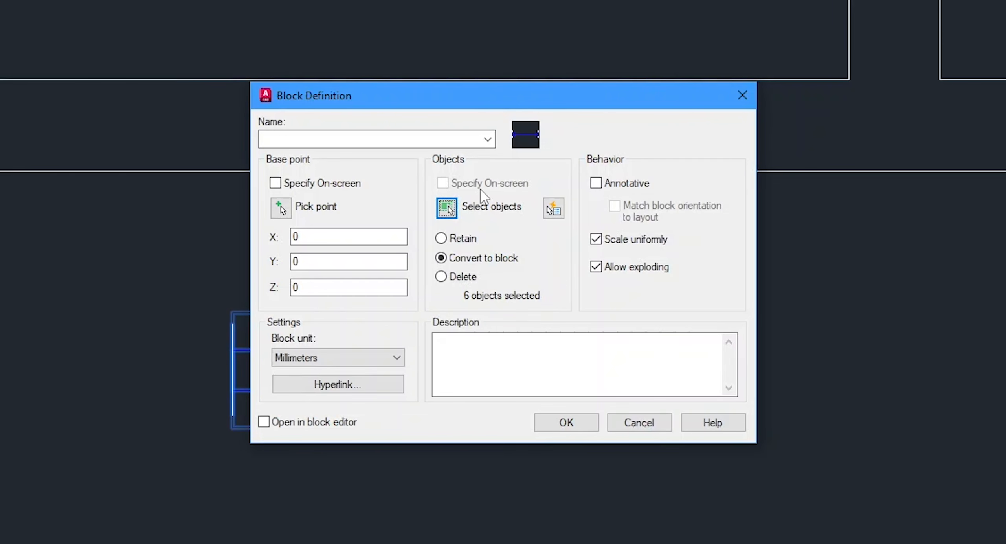
Step: Name the block window, set its base point at the lower end of the left end line, and create it
{"action": "left_click", "coordinate": [377, 139]}
{"action": "type", "text": "window"}
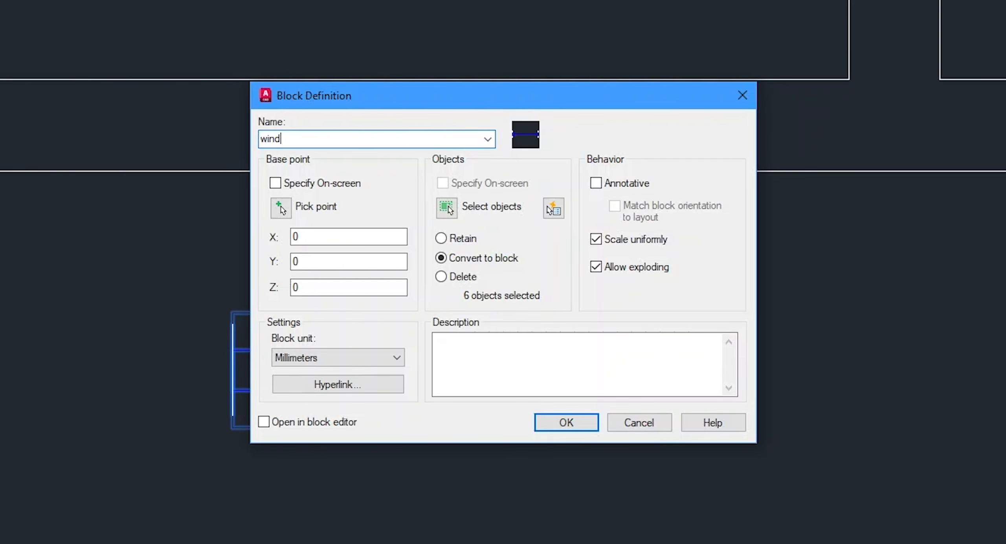
{"action": "left_click", "coordinate": [281, 217]}
{"action": "left_click", "coordinate": [306, 413]}
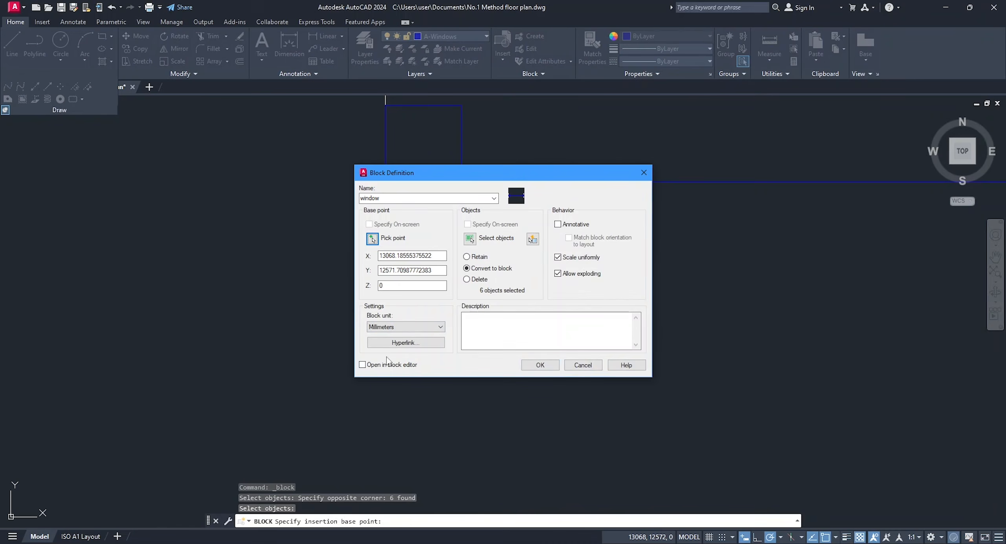
{"action": "left_click", "coordinate": [556, 365]}
Step: Move the window block into the upper wall of the large left room, near its upper-left corner
{"action": "scroll", "coordinate": [556, 364], "scroll_direction": "down", "scroll_amount": 3}
{"action": "left_click", "coordinate": [540, 373]}
{"action": "left_click", "coordinate": [512, 363]}
{"action": "scroll", "coordinate": [512, 363], "scroll_direction": "down", "scroll_amount": 2}
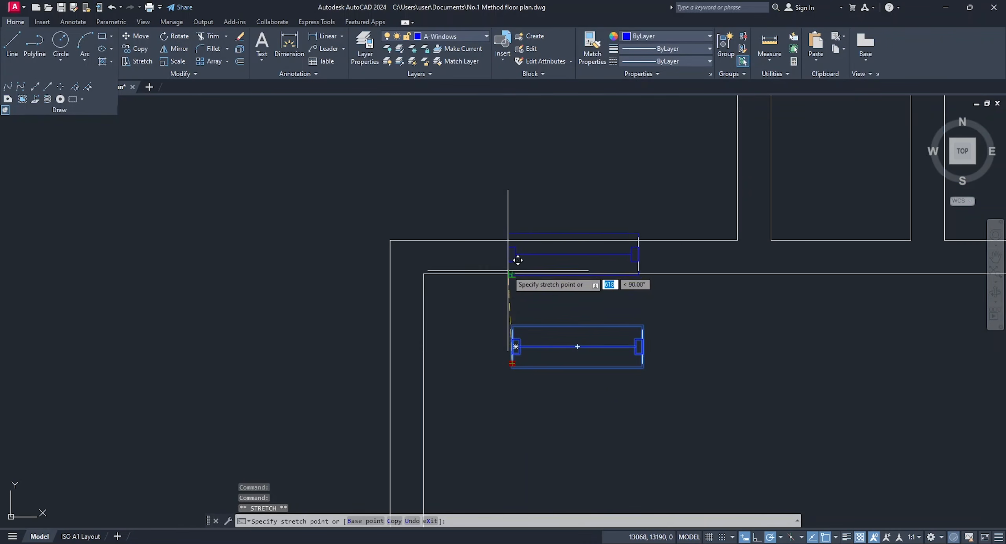
{"action": "left_click", "coordinate": [518, 260]}
{"action": "scroll", "coordinate": [551, 301], "scroll_direction": "down", "scroll_amount": 3}
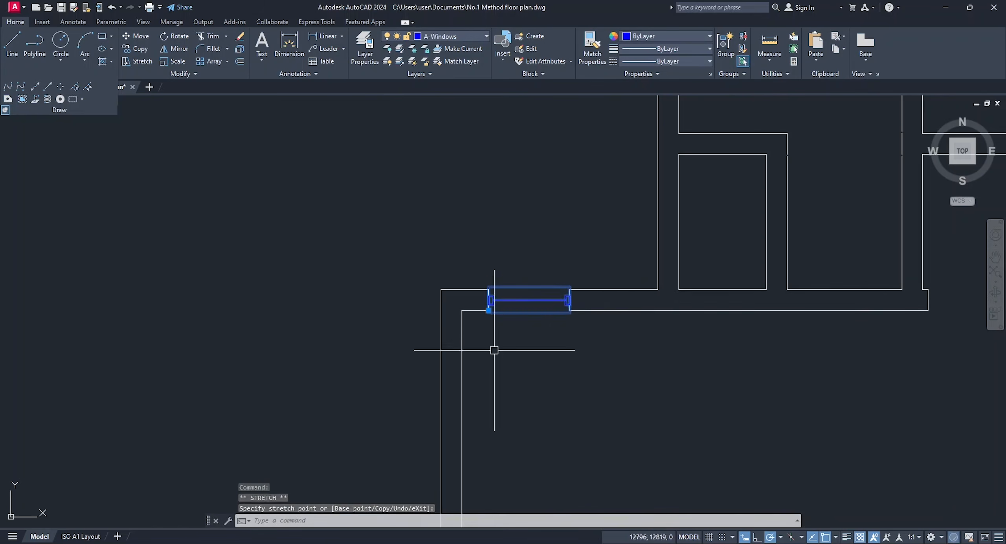
{"action": "left_click", "coordinate": [489, 311]}
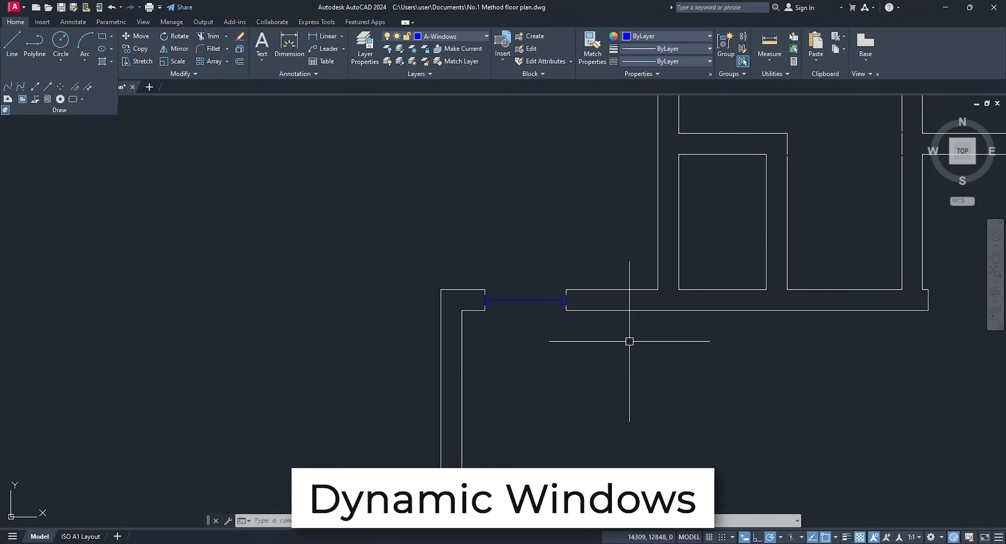
Step: Open the window block definition in the Block Editor
{"action": "middle_click_drag", "start_coordinate": [629, 342], "coordinate": [592, 362]}
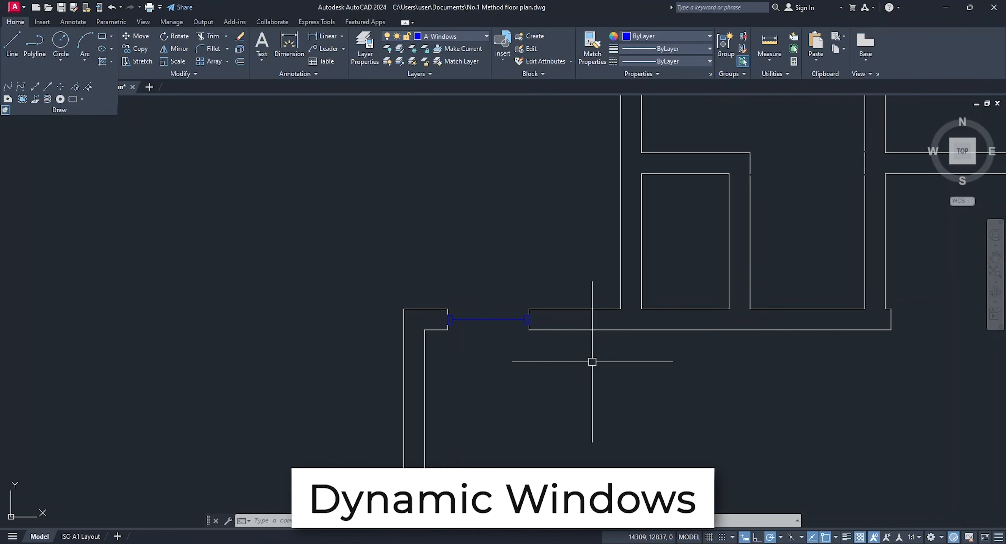
{"action": "double_click", "coordinate": [498, 319]}
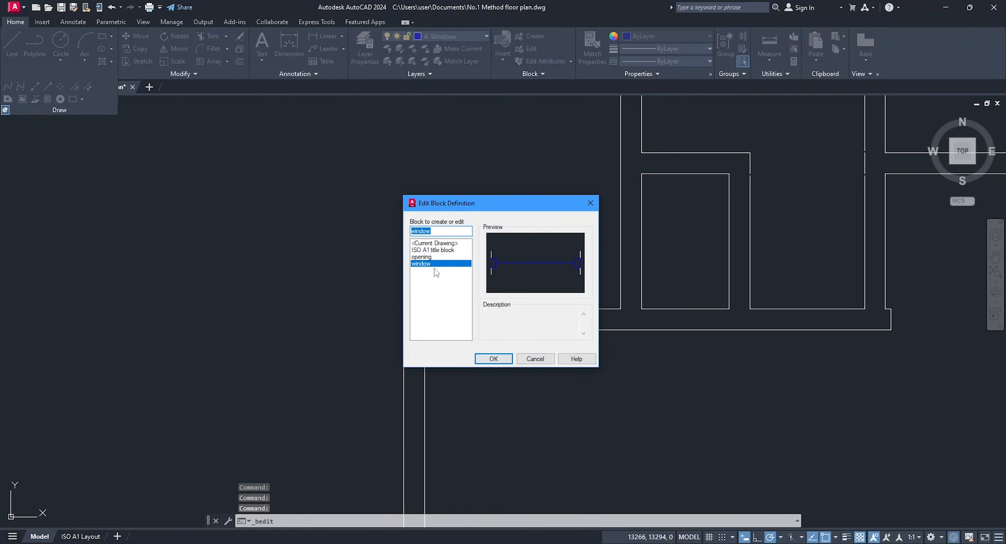
{"action": "left_click", "coordinate": [494, 359]}
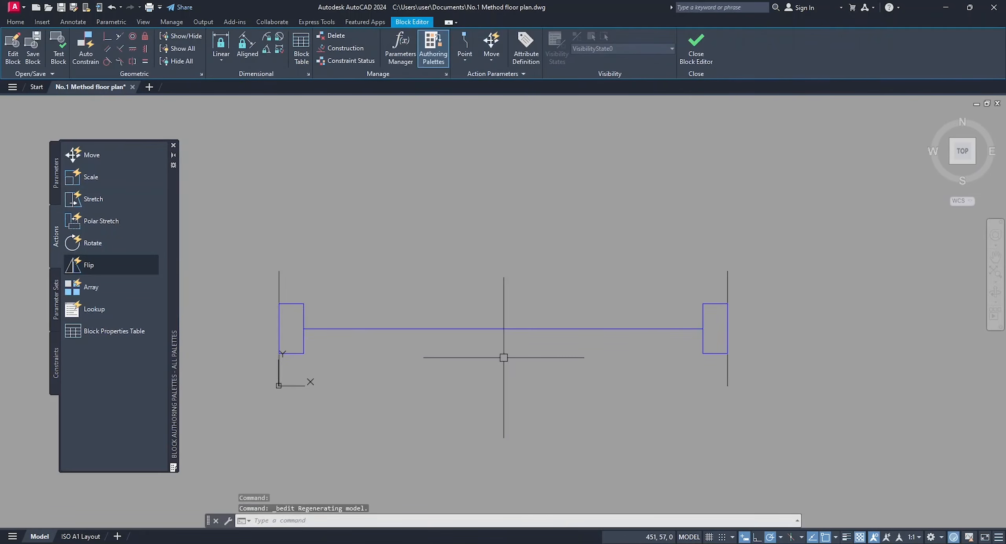
Step: Add a linear parameter between the inner faces of the two window frame rectangles, with its label below the glass line
{"action": "left_click", "coordinate": [56, 175]}
{"action": "left_click", "coordinate": [82, 173]}
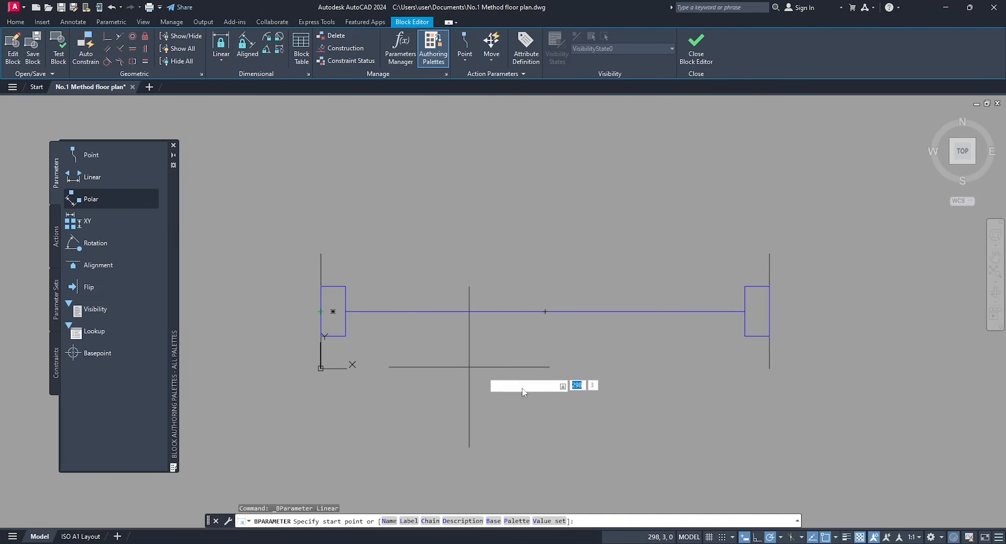
{"action": "left_click", "coordinate": [346, 311]}
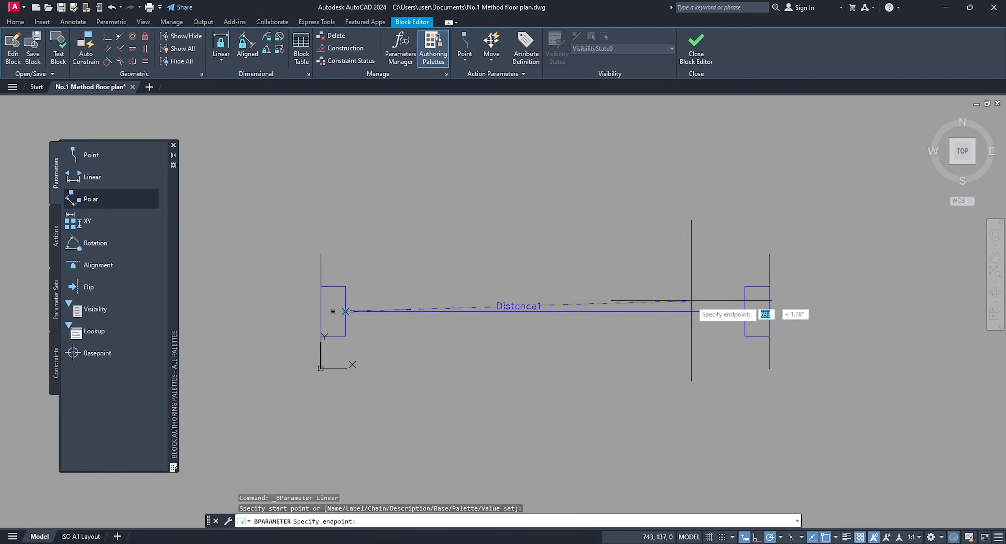
{"action": "left_click", "coordinate": [745, 311]}
{"action": "left_click", "coordinate": [545, 336]}
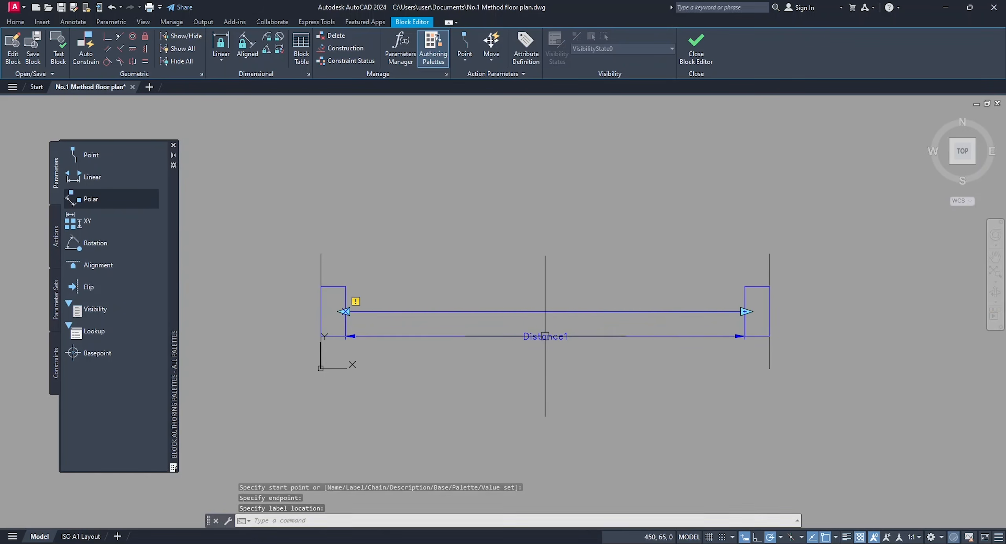
Step: Add a stretch action to the linear parameter's right endpoint, framing and selecting the window's right half, and save and close the block definition
{"action": "left_click", "coordinate": [53, 248]}
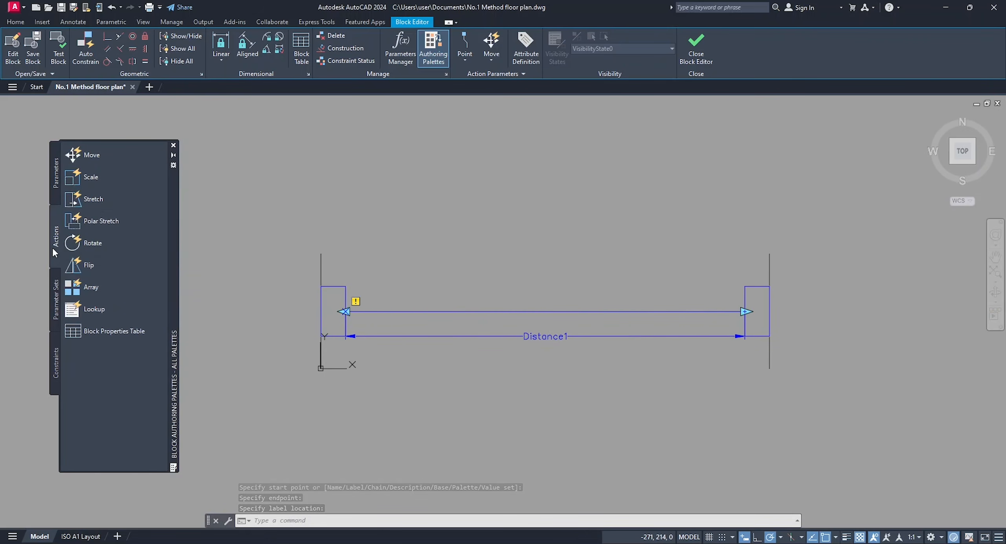
{"action": "left_click", "coordinate": [93, 203]}
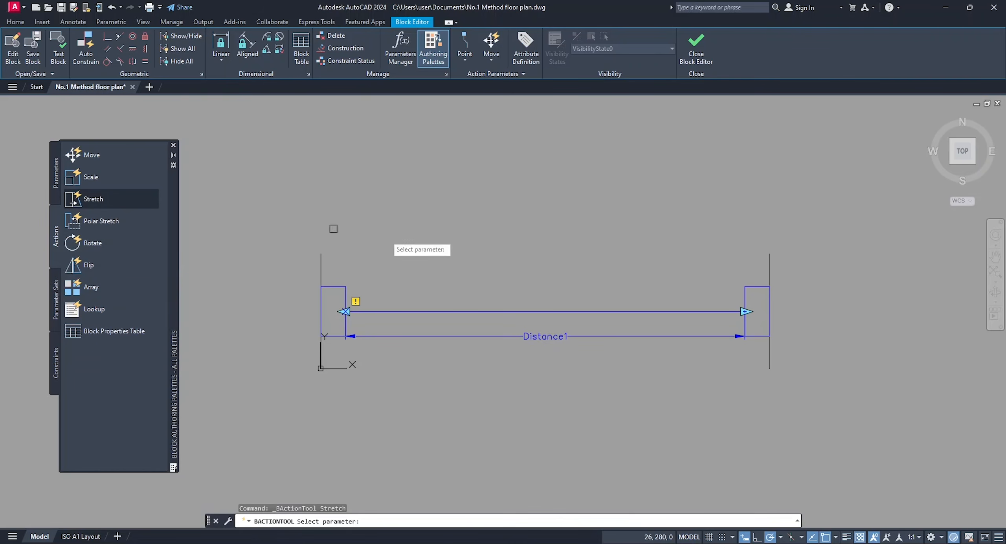
{"action": "left_click", "coordinate": [544, 336]}
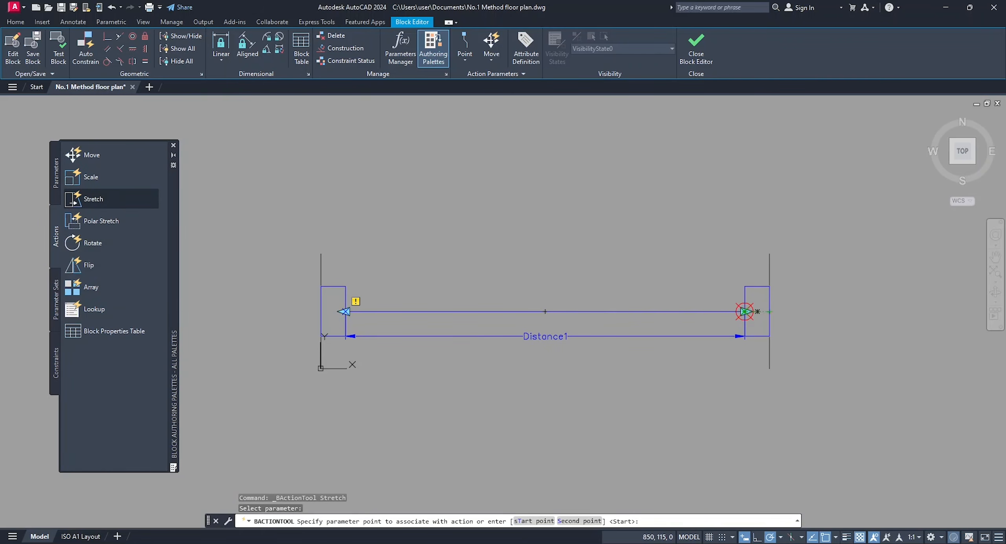
{"action": "left_click", "coordinate": [745, 312]}
{"action": "left_click", "coordinate": [880, 443]}
{"action": "left_click", "coordinate": [593, 182]}
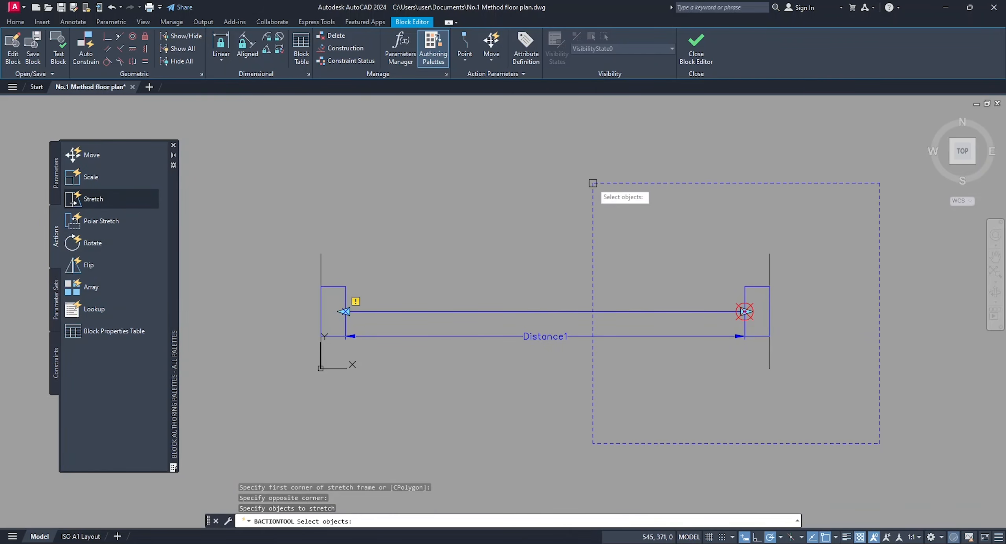
{"action": "left_click", "coordinate": [817, 426]}
{"action": "left_click", "coordinate": [650, 199]}
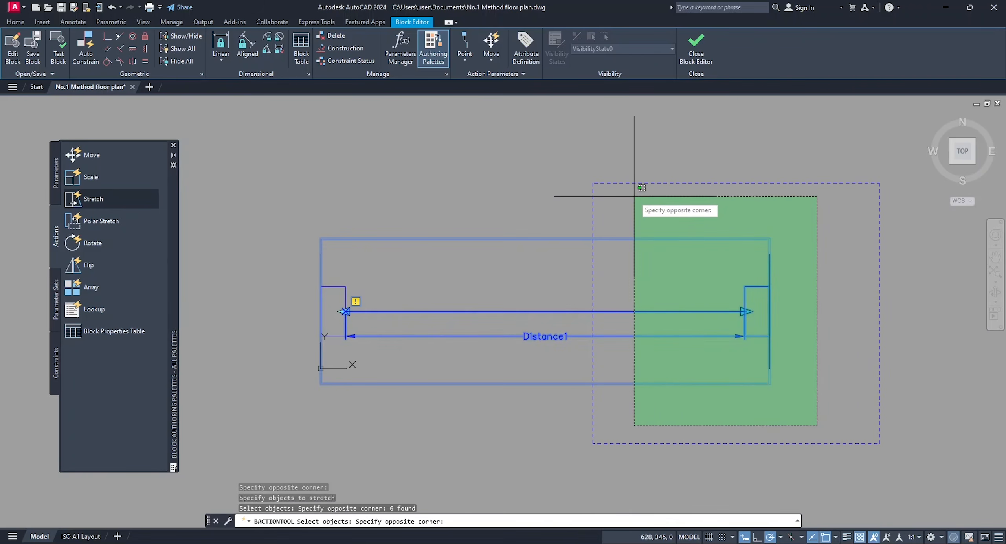
{"action": "left_click", "coordinate": [637, 193]}
{"action": "key", "text": "Return"}
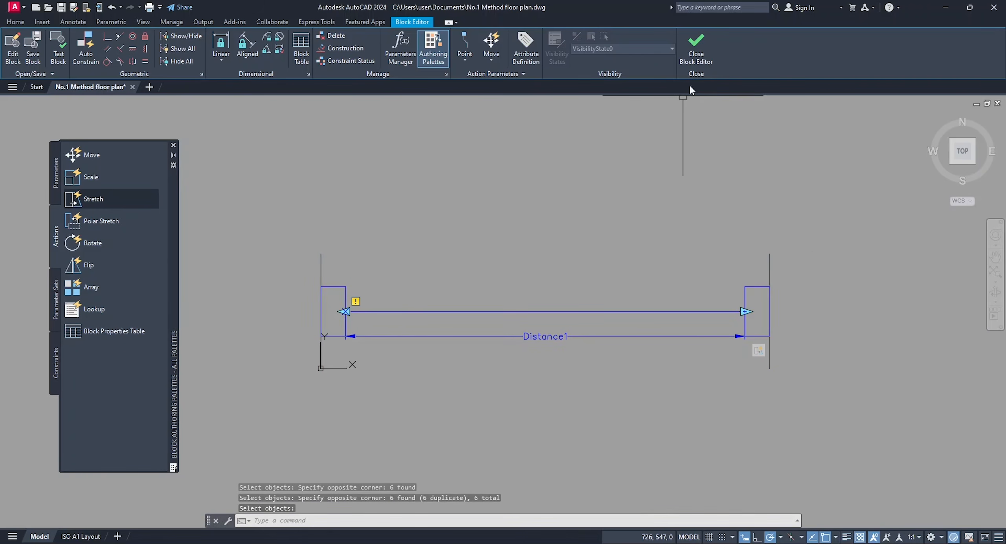
{"action": "left_click", "coordinate": [698, 48]}
{"action": "left_click", "coordinate": [511, 258]}
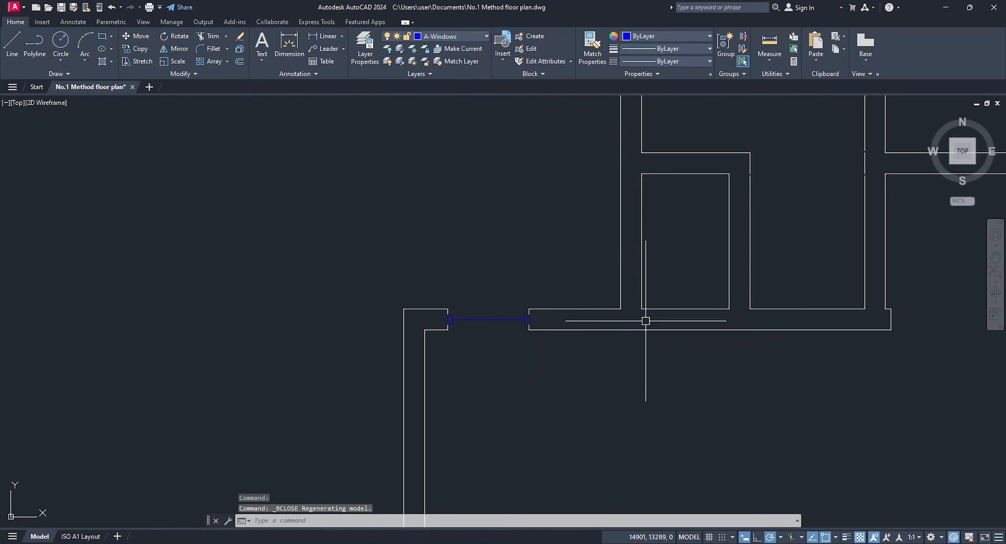
Step: Stretch the window in the large left room's upper wall to 1500 mm using its right grip
{"action": "left_click", "coordinate": [525, 319]}
{"action": "left_click", "coordinate": [525, 319]}
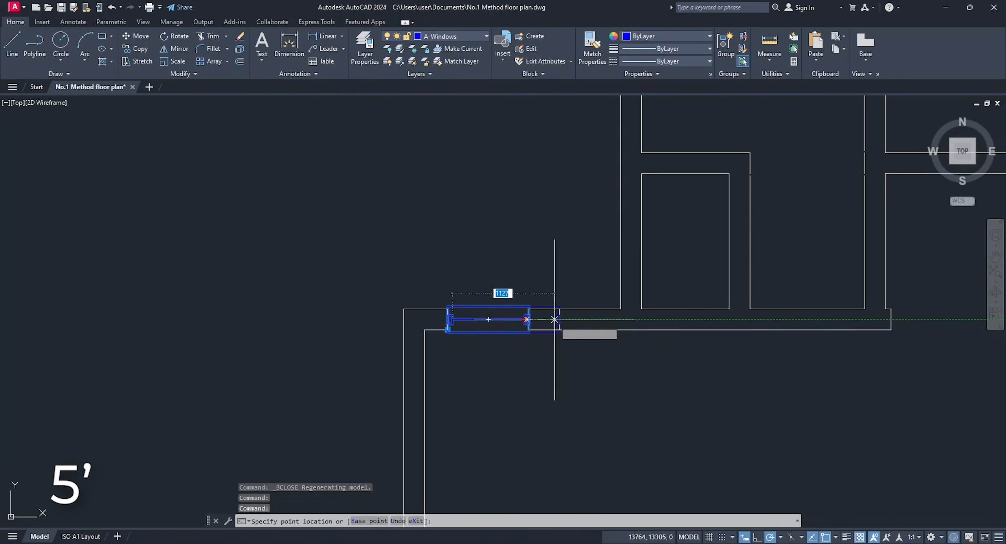
{"action": "type", "text": "1,"}
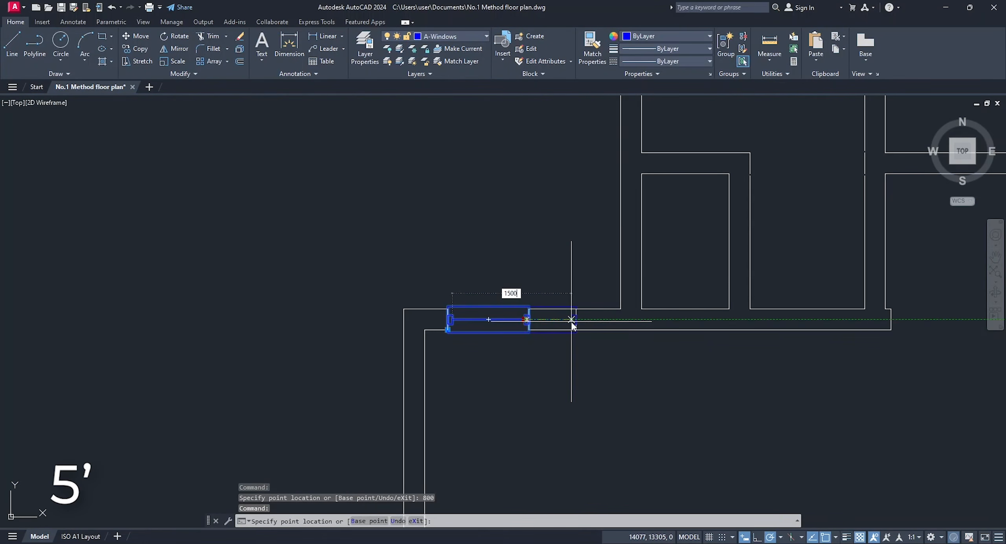
{"action": "type", "text": "500"}
{"action": "key", "text": "Return"}
{"action": "key", "text": "Escape"}
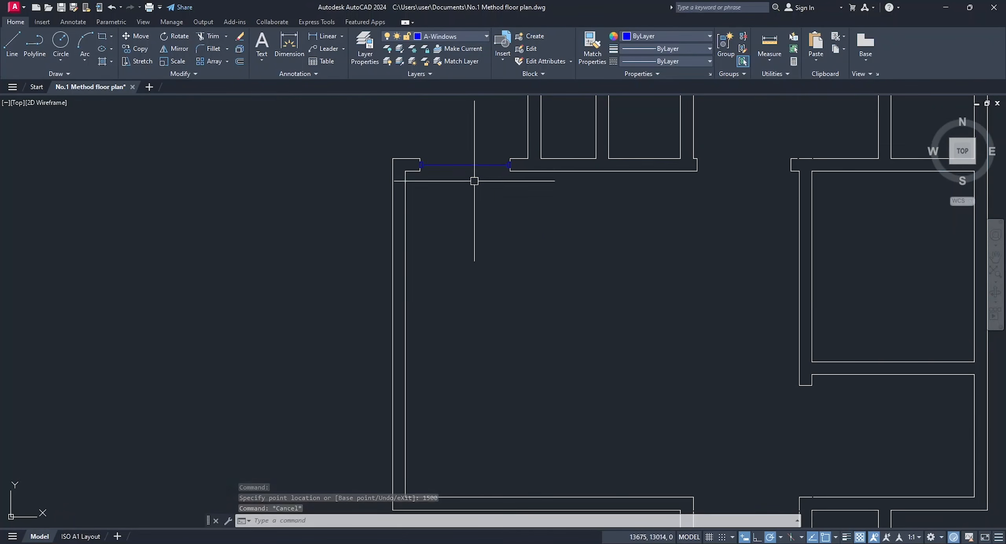
Step: Mirror the window about the large left room's horizontal midline into its lower wall, keeping the source window
{"action": "left_click", "coordinate": [476, 165]}
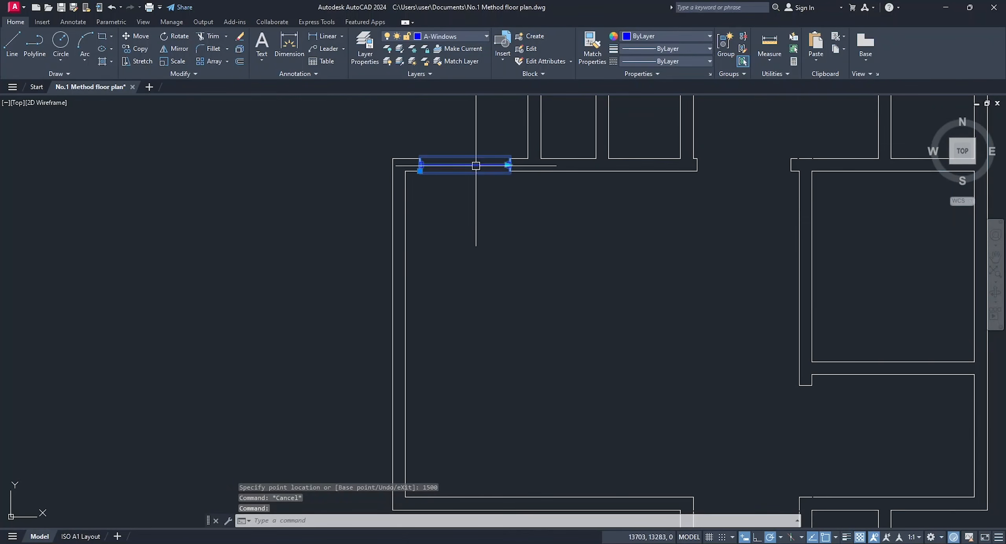
{"action": "left_click", "coordinate": [179, 49]}
{"action": "mouse_move", "coordinate": [499, 337]}
{"action": "middle_mouse_down"}
{"action": "mouse_move", "coordinate": [409, 269]}
{"action": "mouse_move", "coordinate": [389, 288]}
{"action": "middle_mouse_up"}
{"action": "left_click", "coordinate": [376, 267]}
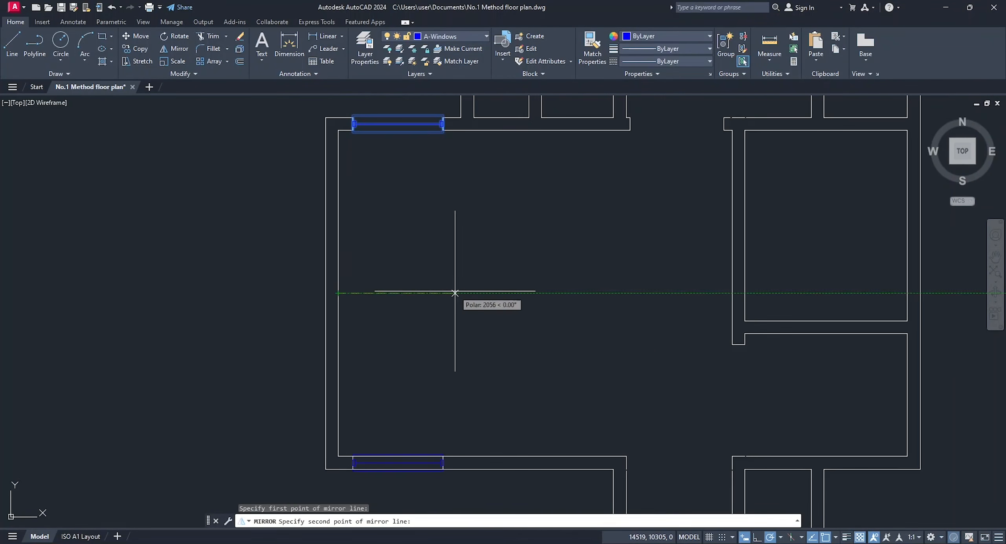
{"action": "left_click", "coordinate": [454, 293]}
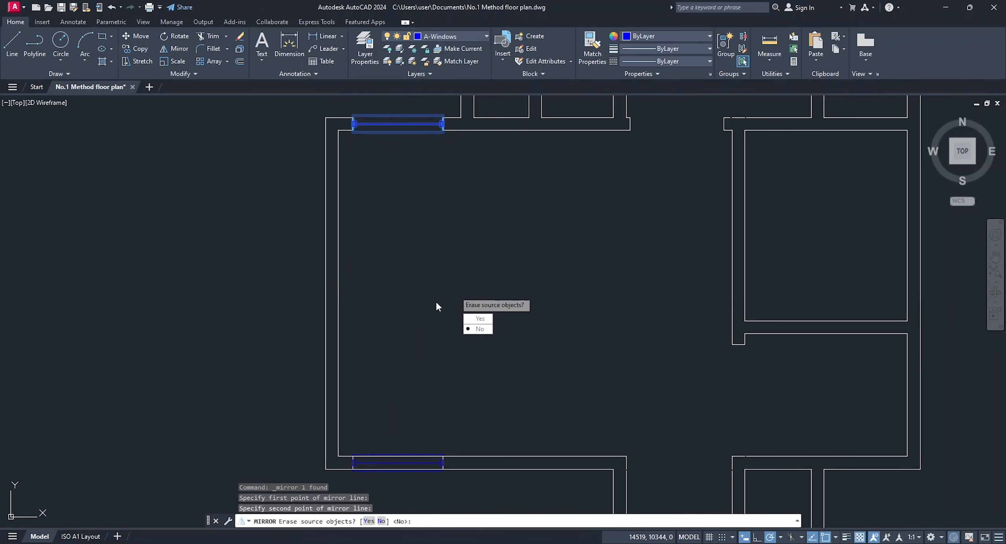
{"action": "left_click", "coordinate": [481, 330]}
Step: Copy the lower-wall window horizontally to about 2411 mm and about 7975 mm to the right along the lower walls
{"action": "middle_click_drag", "start_coordinate": [451, 400], "coordinate": [418, 351]}
{"action": "left_click", "coordinate": [386, 412]}
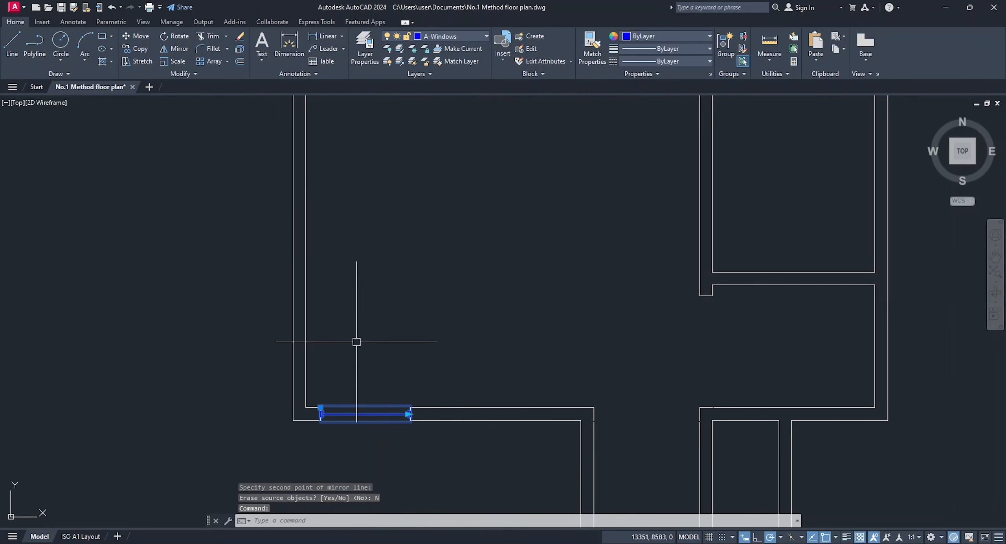
{"action": "left_click", "coordinate": [136, 49]}
{"action": "left_click", "coordinate": [362, 328]}
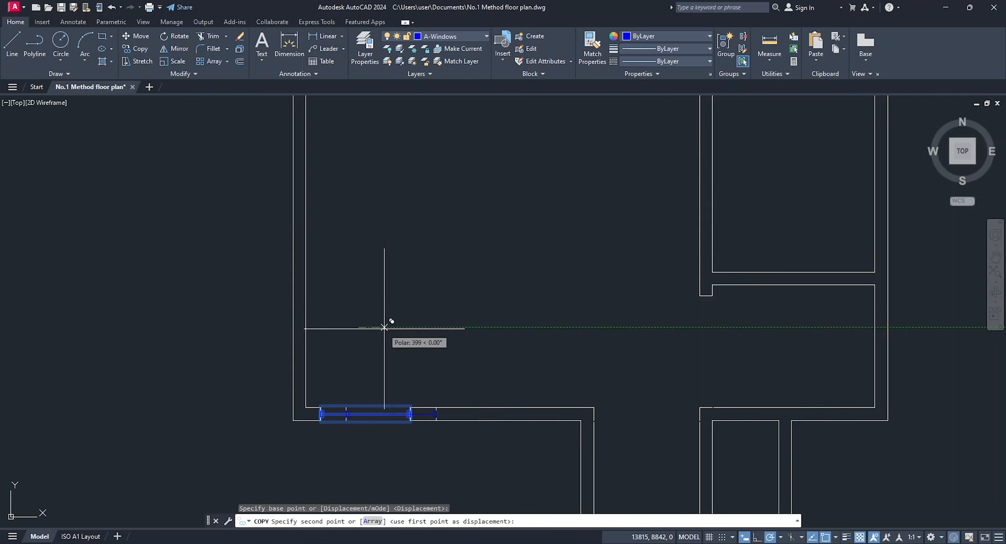
{"action": "left_click", "coordinate": [495, 327]}
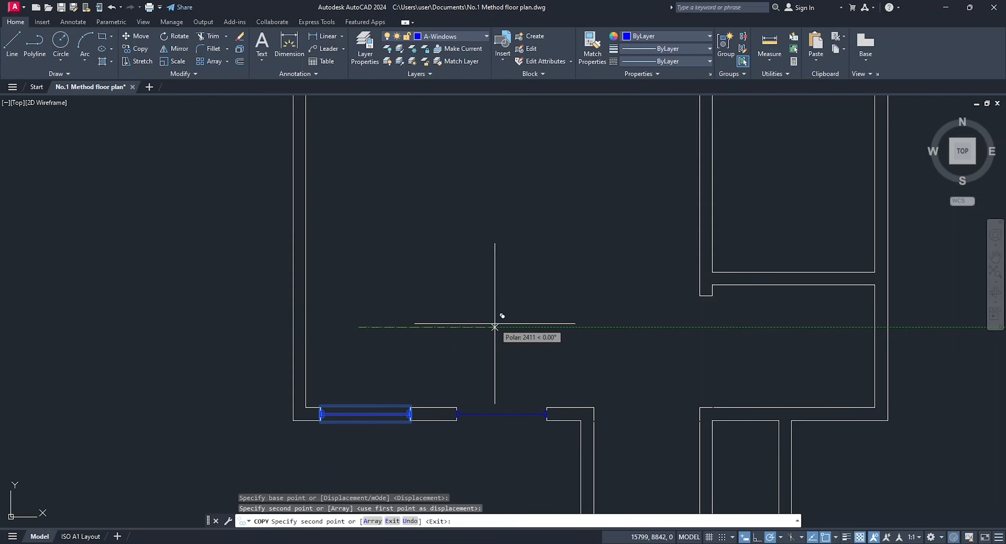
{"action": "scroll", "coordinate": [775, 328], "scroll_direction": "down", "scroll_amount": 2}
{"action": "middle_click_drag", "start_coordinate": [775, 328], "coordinate": [541, 324]}
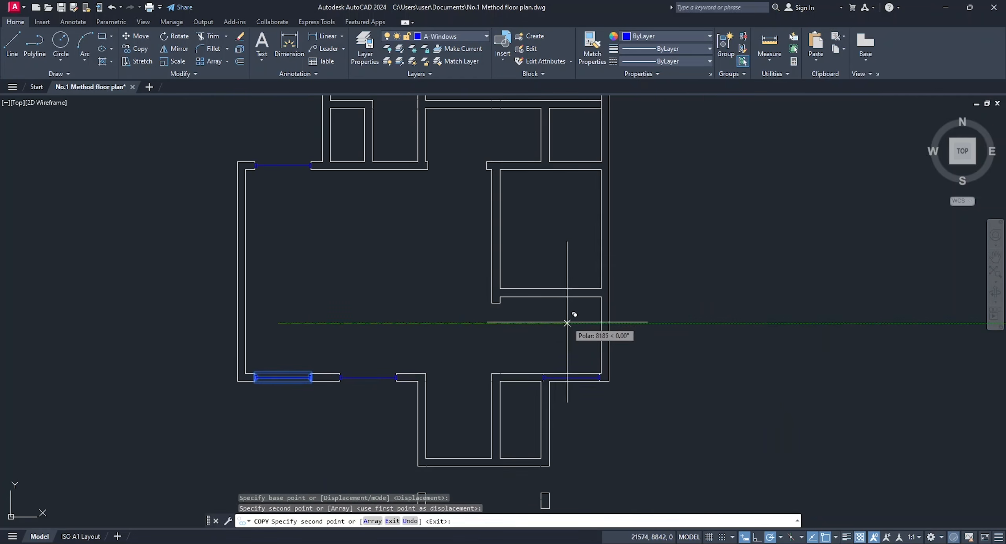
{"action": "left_click", "coordinate": [560, 323]}
{"action": "scroll", "coordinate": [560, 318], "scroll_direction": "down", "scroll_amount": 2}
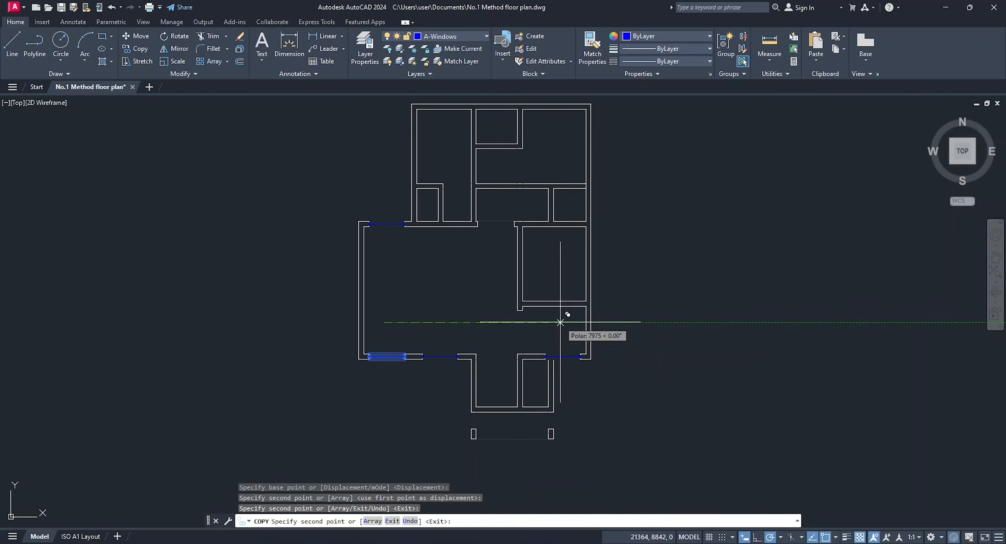
{"action": "key", "text": "Escape"}
Step: Set the rightmost lower-wall window's width to 900 mm and shift it right along the wall, clear of the small lower room
{"action": "middle_click_drag", "start_coordinate": [540, 325], "coordinate": [519, 370]}
{"action": "middle_click_drag", "start_coordinate": [563, 429], "coordinate": [562, 416]}
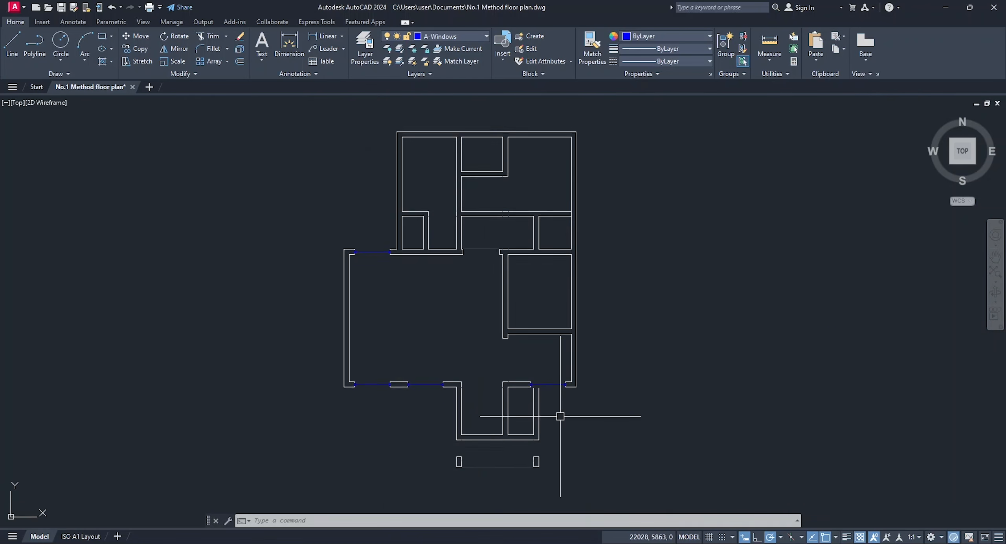
{"action": "scroll", "coordinate": [561, 416], "scroll_direction": "up", "scroll_amount": 4}
{"action": "middle_click_drag", "start_coordinate": [486, 228], "coordinate": [517, 289]}
{"action": "left_click", "coordinate": [517, 289]}
{"action": "left_click", "coordinate": [617, 276]}
{"action": "type", "text": "900"}
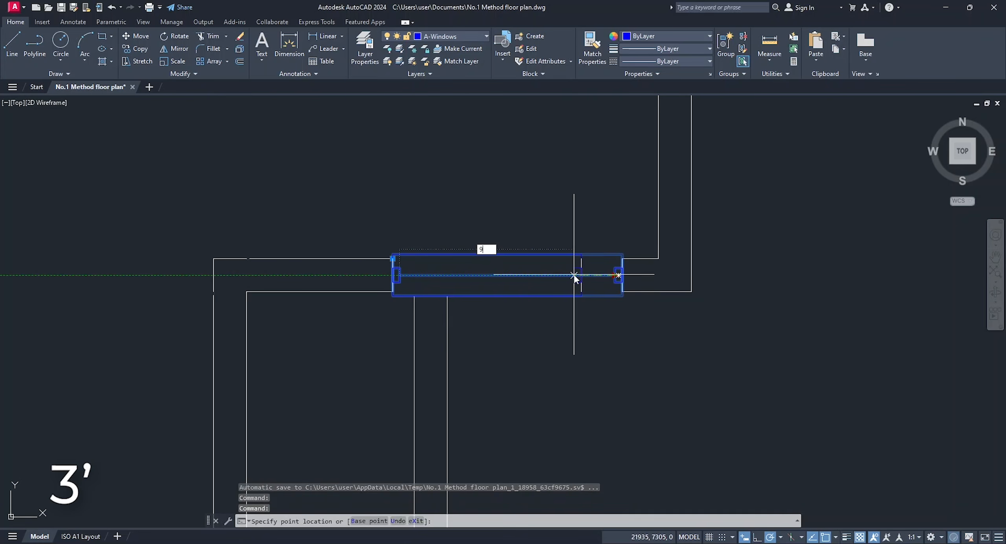
{"action": "key", "text": "Return"}
{"action": "left_click", "coordinate": [393, 258]}
{"action": "left_click", "coordinate": [489, 258]}
{"action": "scroll", "coordinate": [527, 352], "scroll_direction": "down", "scroll_amount": 3}
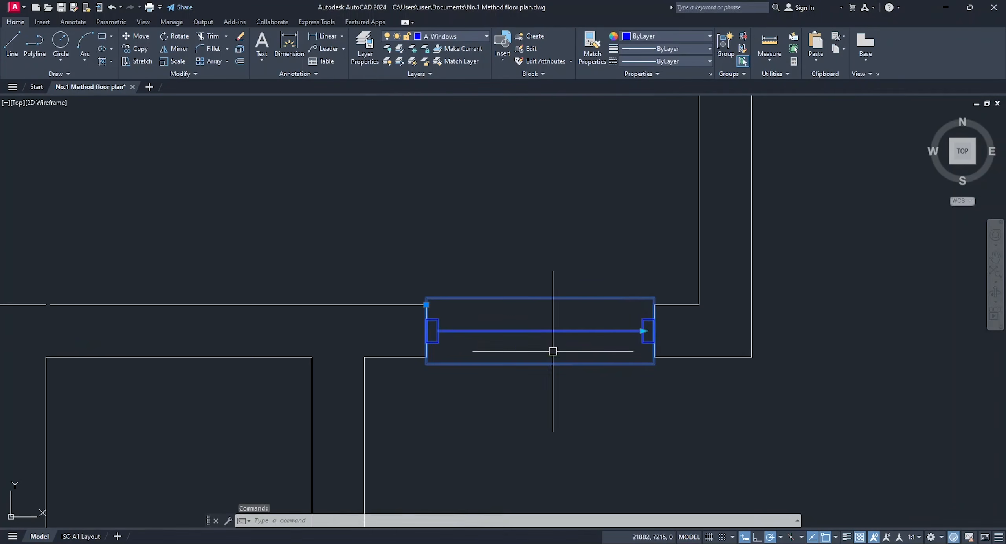
Step: Copy the 900 mm window into the building's top wall at the small upper room's upper-left corner
{"action": "type", "text": "co"}
{"action": "key", "text": "Return"}
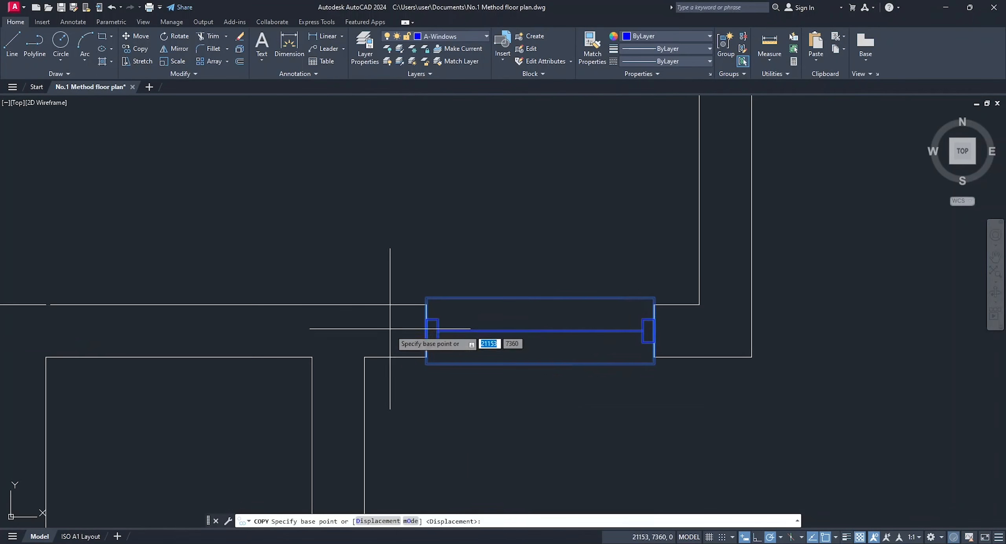
{"action": "scroll", "coordinate": [393, 337], "scroll_direction": "up", "scroll_amount": 3}
{"action": "left_click", "coordinate": [426, 315]}
{"action": "scroll", "coordinate": [415, 322], "scroll_direction": "down", "scroll_amount": 3}
{"action": "scroll", "coordinate": [407, 330], "scroll_direction": "up", "scroll_amount": 4}
{"action": "left_click", "coordinate": [347, 284]}
{"action": "key", "text": "Escape"}
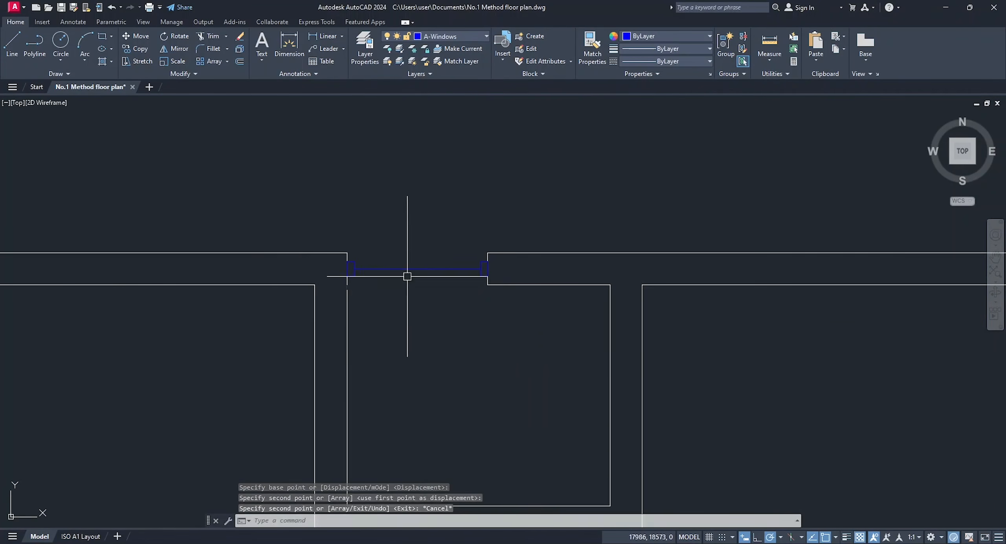
Step: Move the copied window by its base grip out of the top wall into the free space above it
{"action": "left_click", "coordinate": [406, 270]}
{"action": "left_click", "coordinate": [347, 252]}
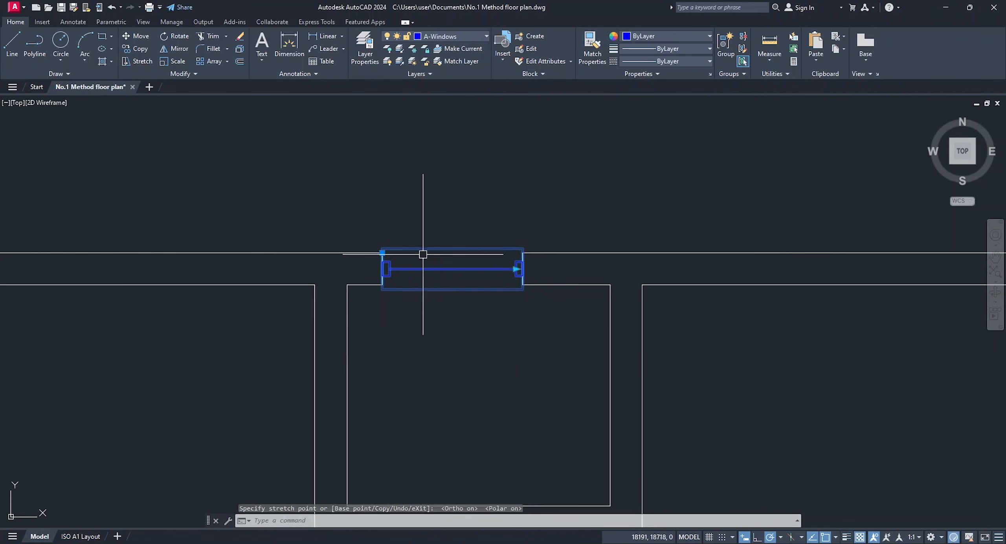
{"action": "left_click", "coordinate": [398, 253]}
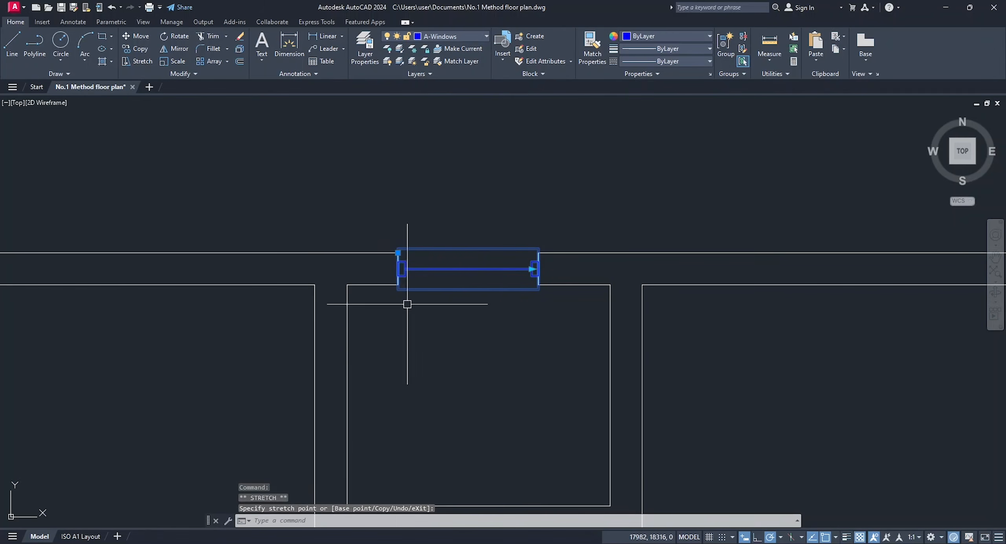
{"action": "left_click", "coordinate": [352, 160]}
{"action": "key", "text": "Escape"}
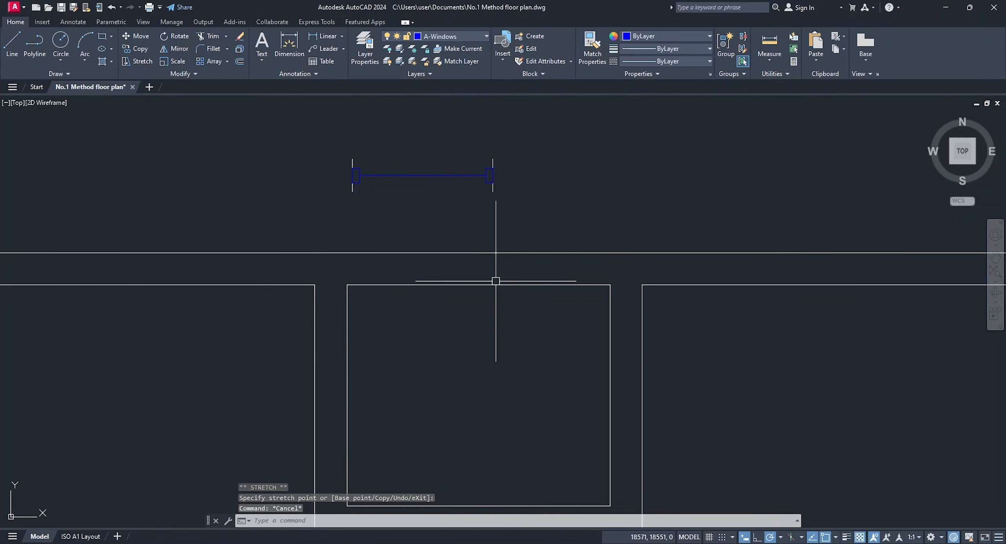
Step: Move the window from its wipeout's lower midpoint to the midpoint of the small upper room's upper wall line
{"action": "left_click", "coordinate": [137, 44]}
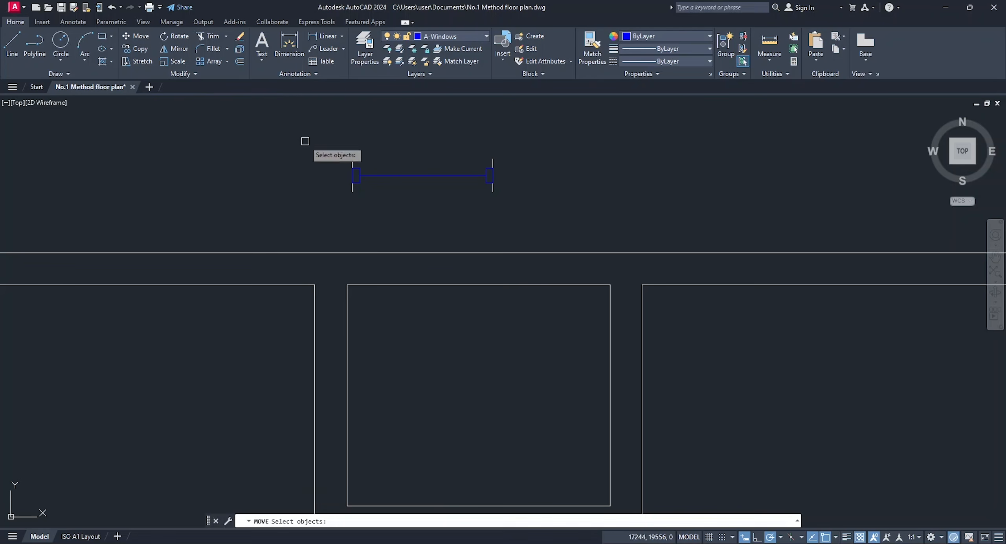
{"action": "left_click", "coordinate": [382, 176]}
{"action": "key", "text": "Return"}
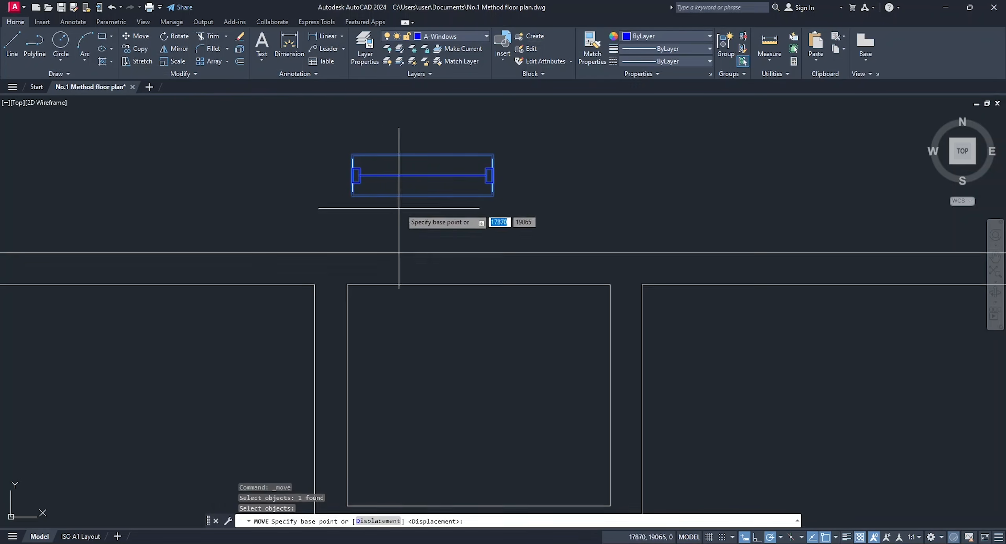
{"action": "left_click", "coordinate": [422, 195]}
{"action": "left_click", "coordinate": [479, 286]}
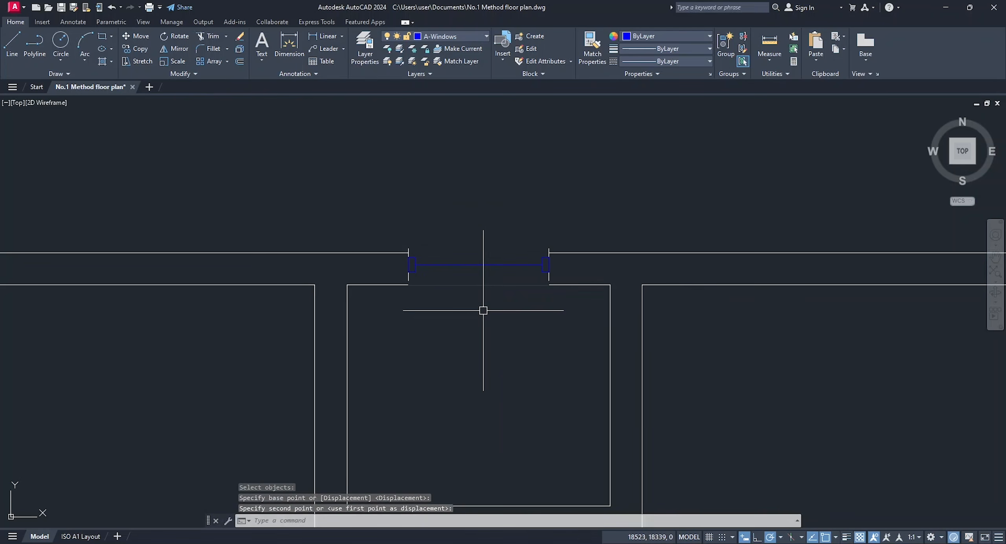
Step: Shift the top-wall window by its base grip so it aligns with the outer wall line above the small upper room
{"action": "scroll", "coordinate": [434, 293], "scroll_direction": "up", "scroll_amount": 2}
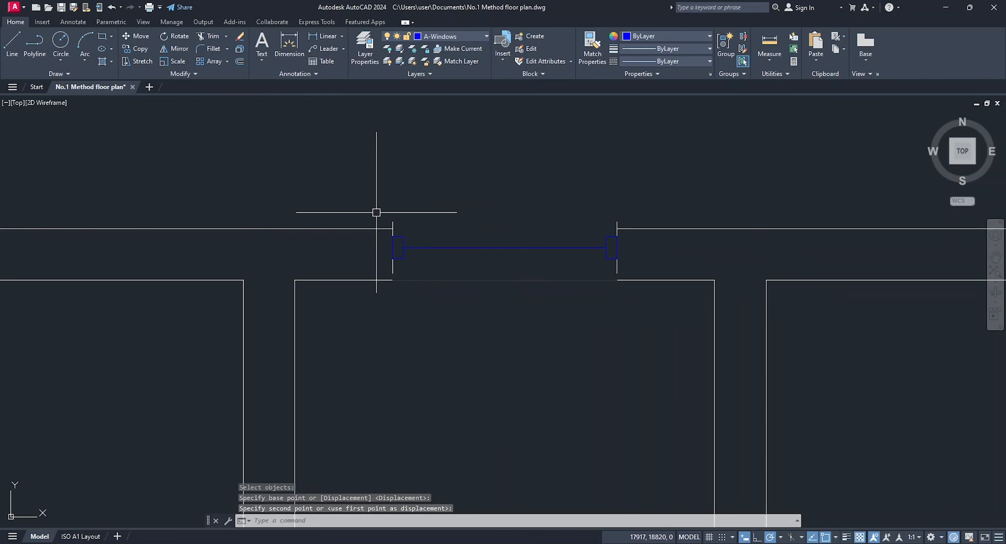
{"action": "left_click", "coordinate": [402, 245]}
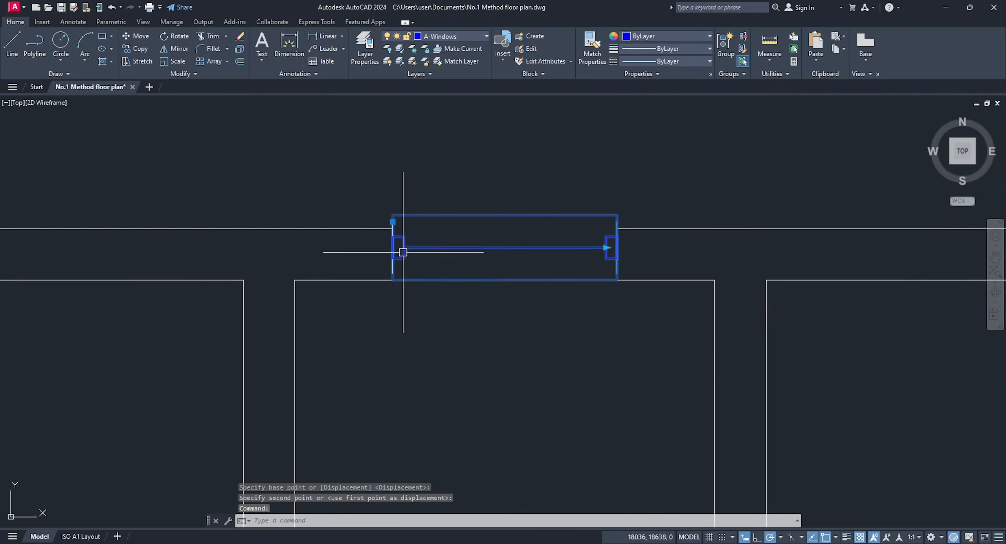
{"action": "scroll", "coordinate": [403, 252], "scroll_direction": "up", "scroll_amount": 6}
{"action": "left_click", "coordinate": [357, 127]}
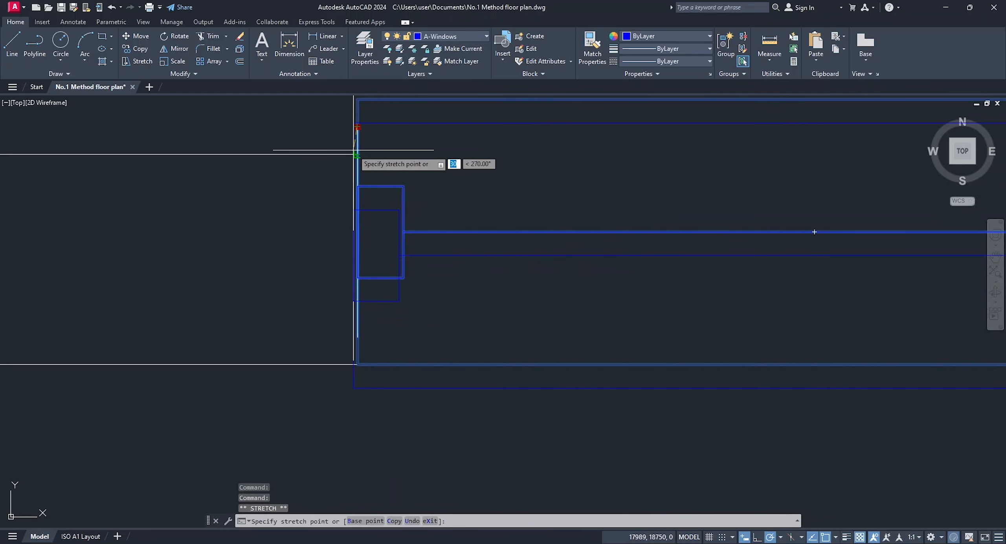
{"action": "left_click", "coordinate": [355, 154]}
{"action": "key", "text": "Escape"}
{"action": "scroll", "coordinate": [422, 248], "scroll_direction": "down", "scroll_amount": 2}
{"action": "scroll", "coordinate": [652, 295], "scroll_direction": "down", "scroll_amount": 2}
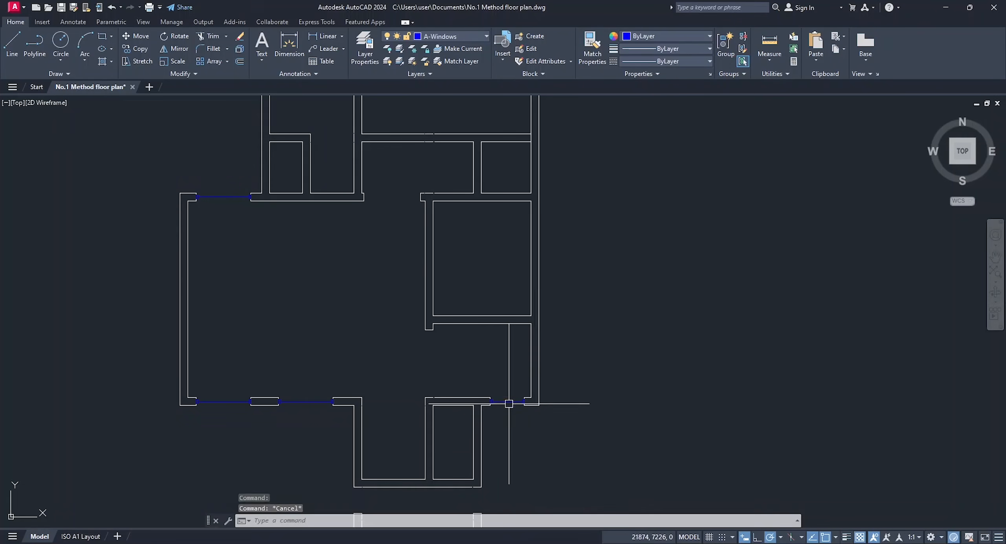
Step: Copy the rightmost lower-wall window into the free space outside the building's right wall
{"action": "left_click", "coordinate": [510, 401]}
{"action": "type", "text": "co"}
{"action": "key", "text": "Return"}
{"action": "left_click", "coordinate": [506, 382]}
{"action": "middle_click_drag", "start_coordinate": [563, 258], "coordinate": [473, 325]}
{"action": "key", "text": "Escape"}
{"action": "scroll", "coordinate": [473, 373], "scroll_direction": "up", "scroll_amount": 2}
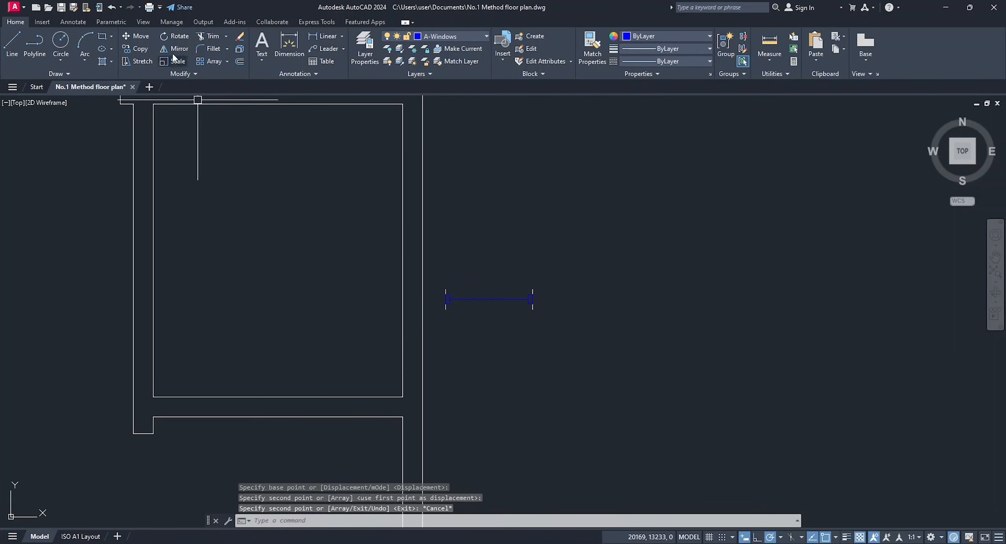
Step: Rotate the loose window copy 90 degrees about its midpoint so it stands vertical
{"action": "left_click", "coordinate": [174, 36]}
{"action": "left_click", "coordinate": [458, 303]}
{"action": "key", "text": "Return"}
{"action": "left_click", "coordinate": [489, 299]}
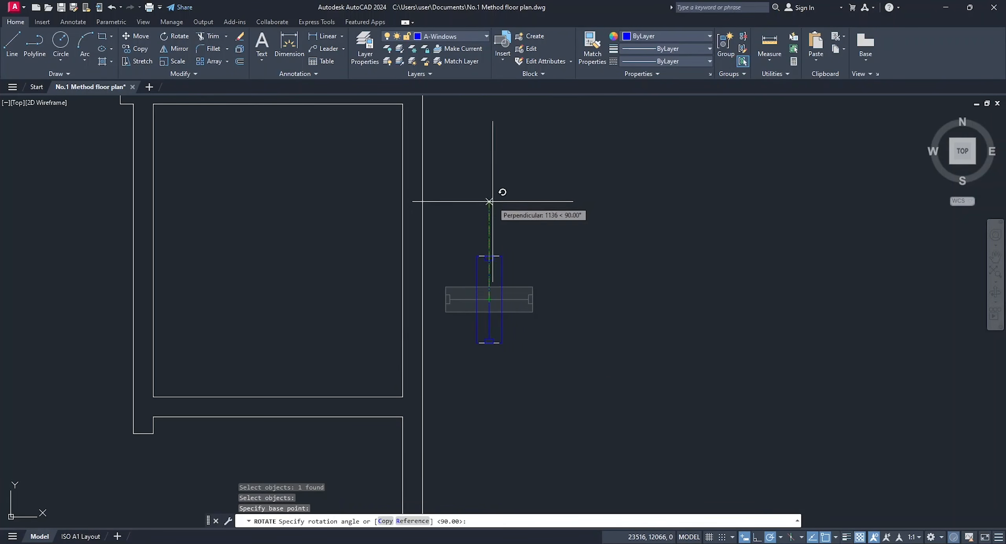
{"action": "left_click", "coordinate": [489, 201]}
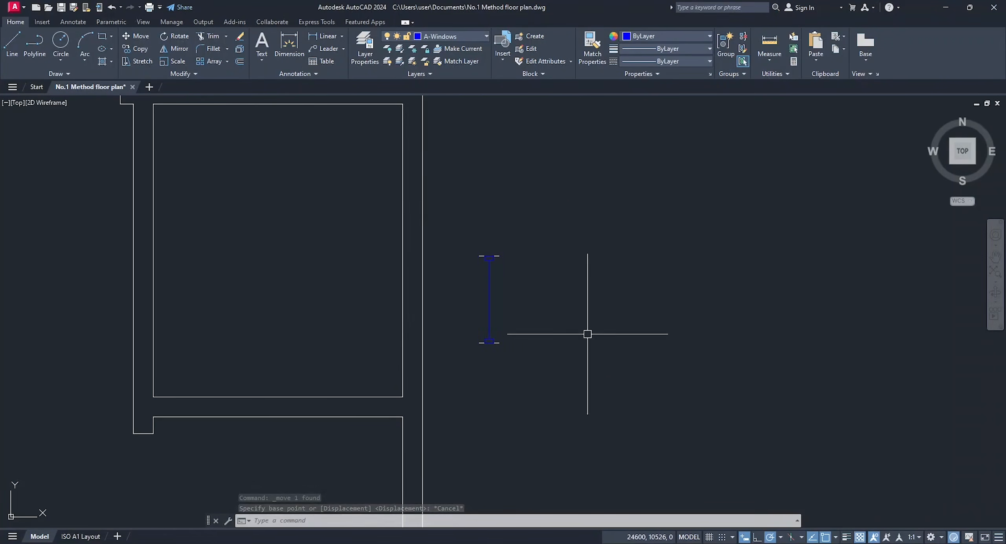
Step: Copy the vertical window from its midpoint into the outer right wall of the middle-right room
{"action": "left_click", "coordinate": [502, 308]}
{"action": "left_click", "coordinate": [140, 48]}
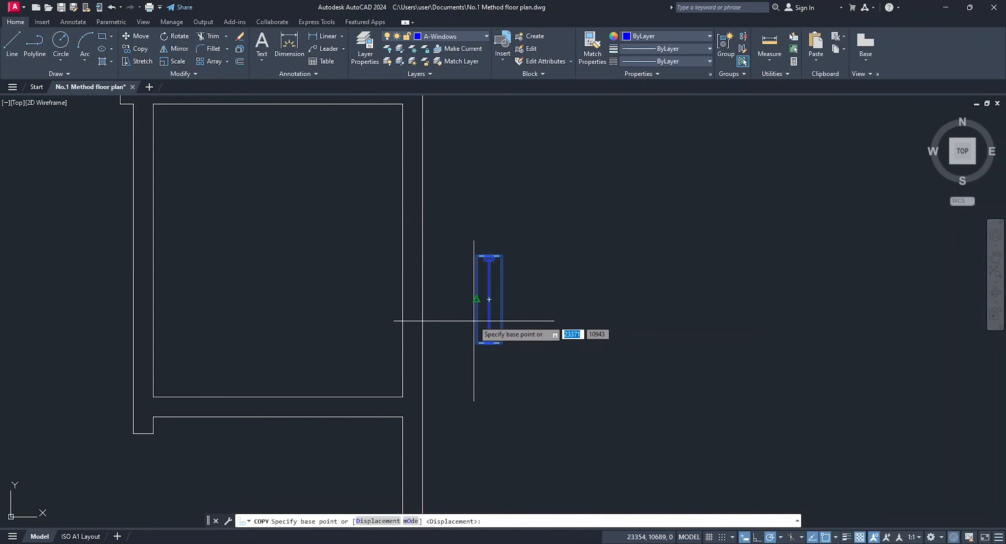
{"action": "left_click", "coordinate": [489, 299]}
{"action": "left_click", "coordinate": [415, 251]}
{"action": "key", "text": "Escape"}
{"action": "scroll", "coordinate": [429, 197], "scroll_direction": "up", "scroll_amount": 3}
Step: Shift the middle-right room's new window by its base grip so its jamb lines align with the wall lines
{"action": "left_click", "coordinate": [404, 238]}
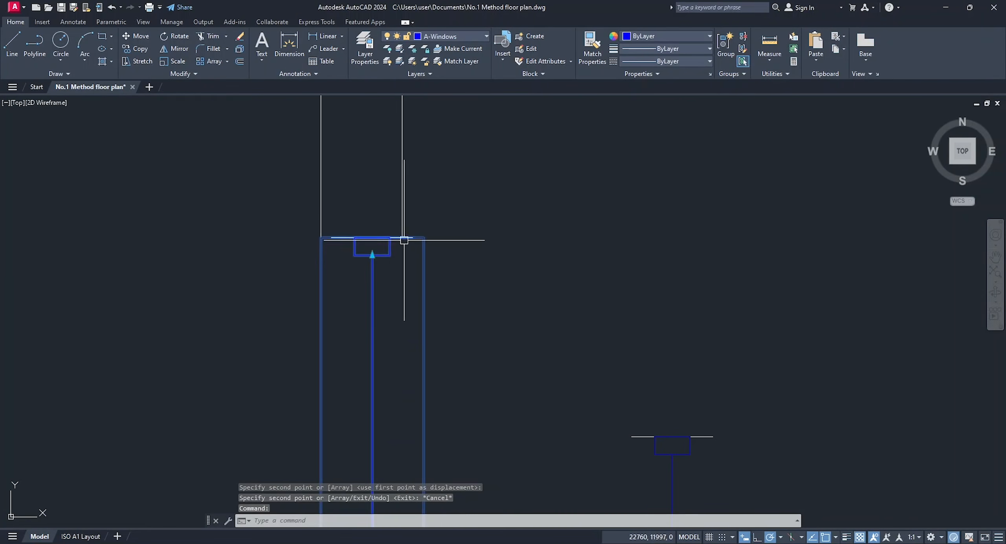
{"action": "scroll", "coordinate": [432, 223], "scroll_direction": "down", "scroll_amount": 2}
{"action": "scroll", "coordinate": [422, 386], "scroll_direction": "up", "scroll_amount": 2}
{"action": "scroll", "coordinate": [368, 386], "scroll_direction": "up", "scroll_amount": 1}
{"action": "left_click", "coordinate": [337, 313]}
{"action": "left_click", "coordinate": [321, 313]}
{"action": "scroll", "coordinate": [330, 317], "scroll_direction": "down", "scroll_amount": 2}
{"action": "key", "text": "Escape"}
{"action": "scroll", "coordinate": [351, 507], "scroll_direction": "down", "scroll_amount": 2}
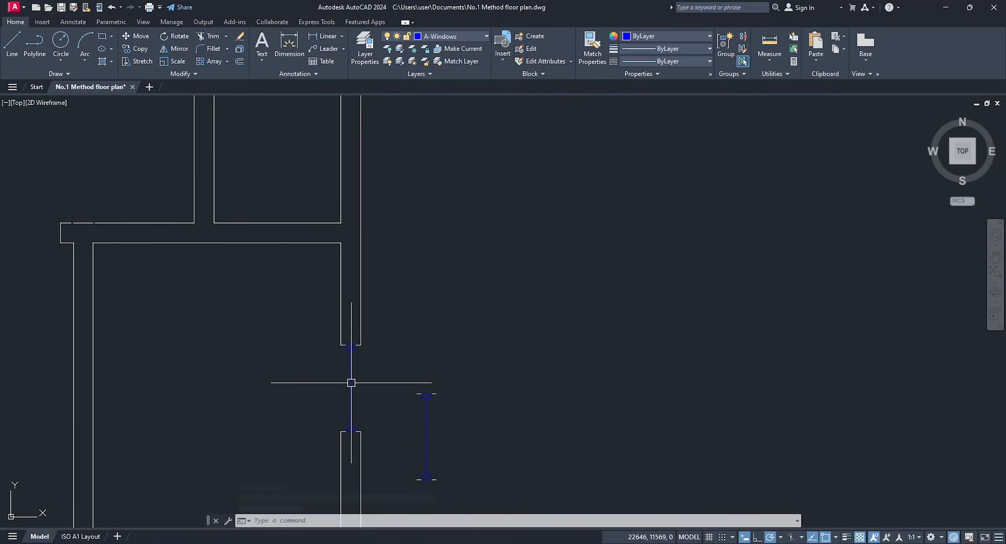
{"action": "left_click", "coordinate": [350, 382]}
{"action": "left_click", "coordinate": [140, 48]}
{"action": "scroll", "coordinate": [342, 387], "scroll_direction": "up", "scroll_amount": 2}
{"action": "left_click", "coordinate": [334, 388]}
{"action": "scroll", "coordinate": [334, 387], "scroll_direction": "down", "scroll_amount": 3}
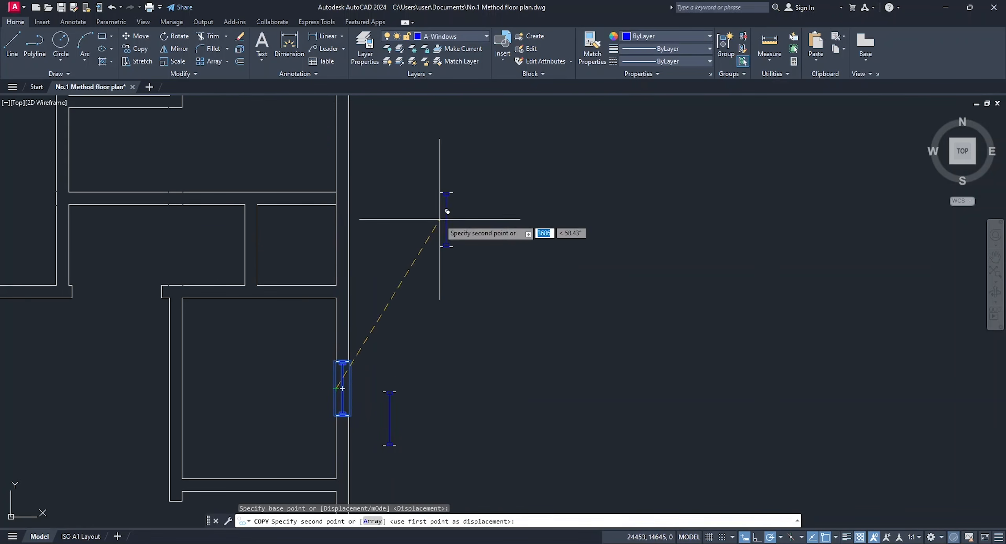
{"action": "key", "text": "Escape"}
Step: Copy the middle-right room's window up the outer wall to the midpoint of the small room above it
{"action": "scroll", "coordinate": [333, 193], "scroll_direction": "up", "scroll_amount": 4}
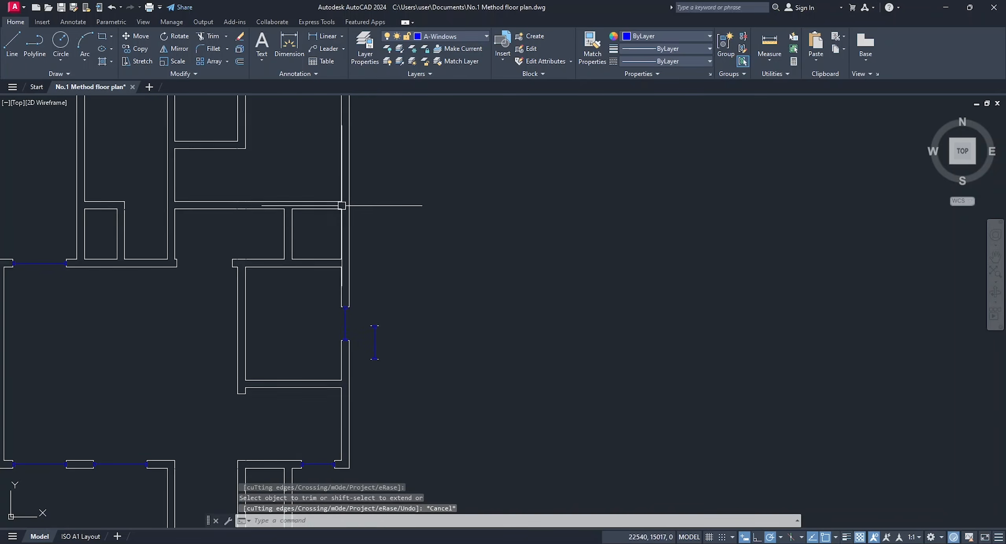
{"action": "scroll", "coordinate": [356, 369], "scroll_direction": "up", "scroll_amount": 4}
{"action": "type", "text": "co"}
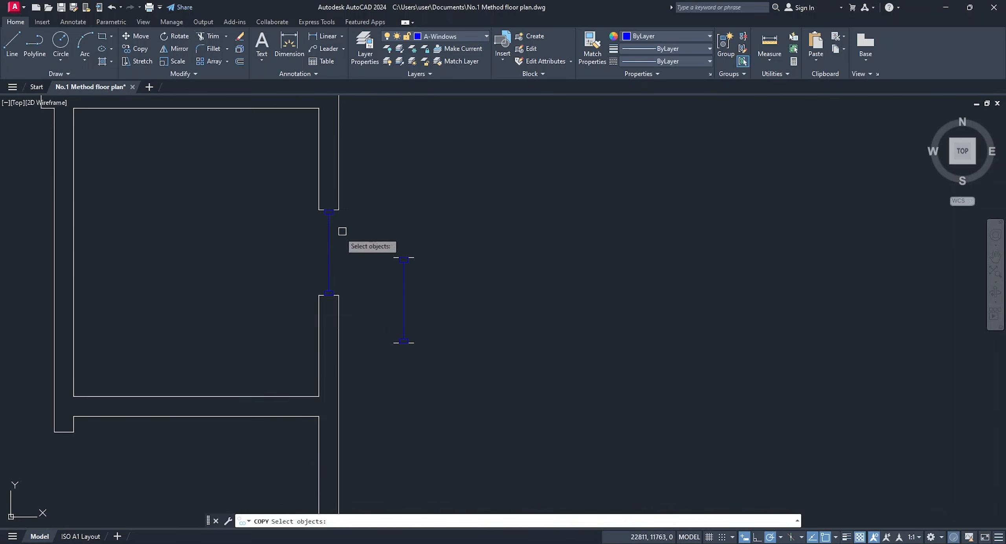
{"action": "left_click", "coordinate": [341, 231]}
{"action": "key", "text": "space"}
{"action": "scroll", "coordinate": [324, 246], "scroll_direction": "up", "scroll_amount": 4}
{"action": "left_click", "coordinate": [312, 268]}
{"action": "scroll", "coordinate": [311, 264], "scroll_direction": "down", "scroll_amount": 6}
{"action": "middle_click_drag", "start_coordinate": [309, 119], "coordinate": [301, 269]}
{"action": "scroll", "coordinate": [303, 269], "scroll_direction": "up", "scroll_amount": 2}
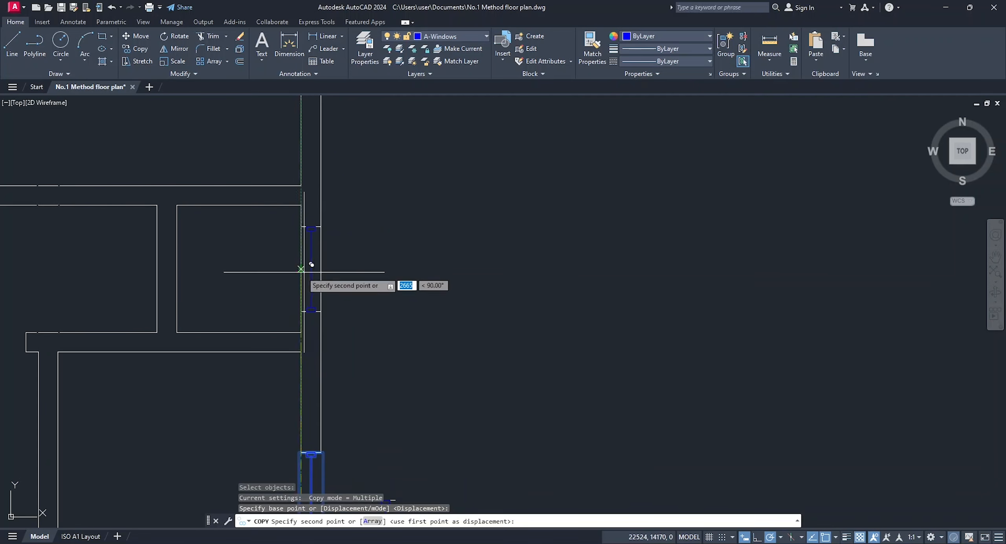
{"action": "left_click", "coordinate": [302, 269]}
{"action": "key", "text": "Escape"}
{"action": "scroll", "coordinate": [360, 285], "scroll_direction": "down", "scroll_amount": 6}
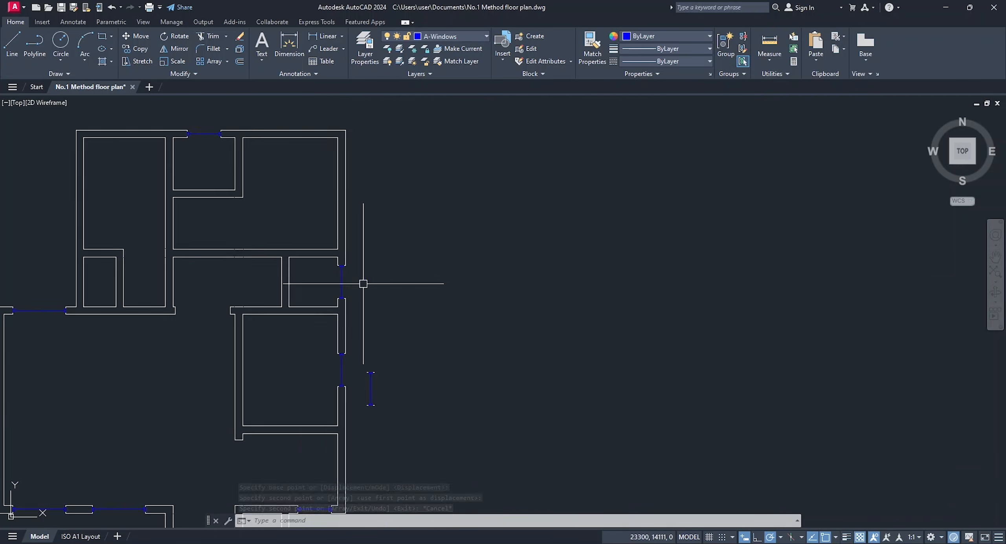
Step: Copy the small room's window into the upper-right room's outer wall, 300 mm up from the room's lower inner corner
{"action": "middle_click_drag", "start_coordinate": [364, 283], "coordinate": [364, 371]}
{"action": "scroll", "coordinate": [364, 371], "scroll_direction": "up", "scroll_amount": 3}
{"action": "left_click", "coordinate": [327, 370]}
{"action": "left_click", "coordinate": [135, 48]}
{"action": "scroll", "coordinate": [329, 399], "scroll_direction": "up", "scroll_amount": 3}
{"action": "left_click", "coordinate": [326, 407]}
{"action": "middle_click_drag", "start_coordinate": [360, 296], "coordinate": [319, 336]}
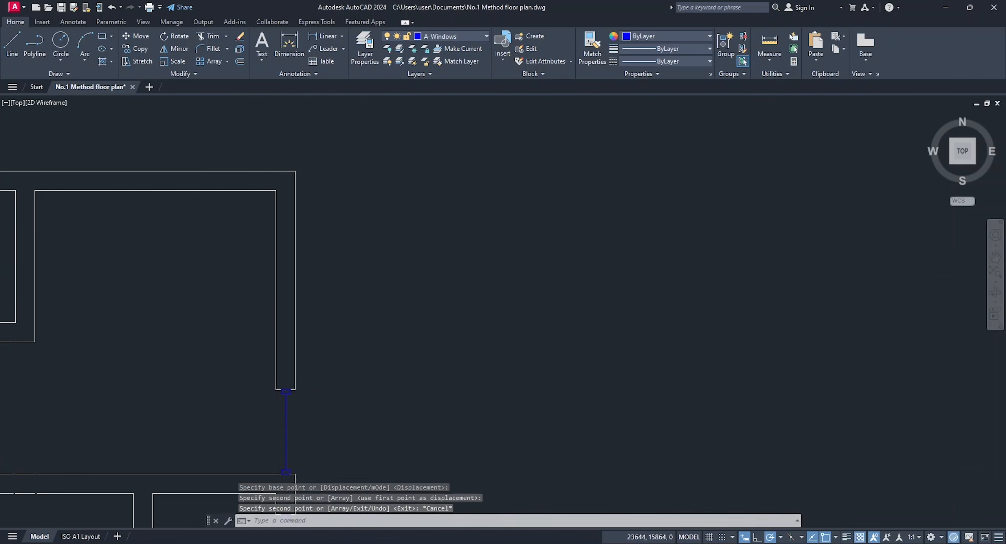
{"action": "type", "text": "300"}
{"action": "key", "text": "Return"}
Step: Mirror the upper-right room's window about the midpoint of its outer wall, keeping the original
{"action": "left_click", "coordinate": [169, 44]}
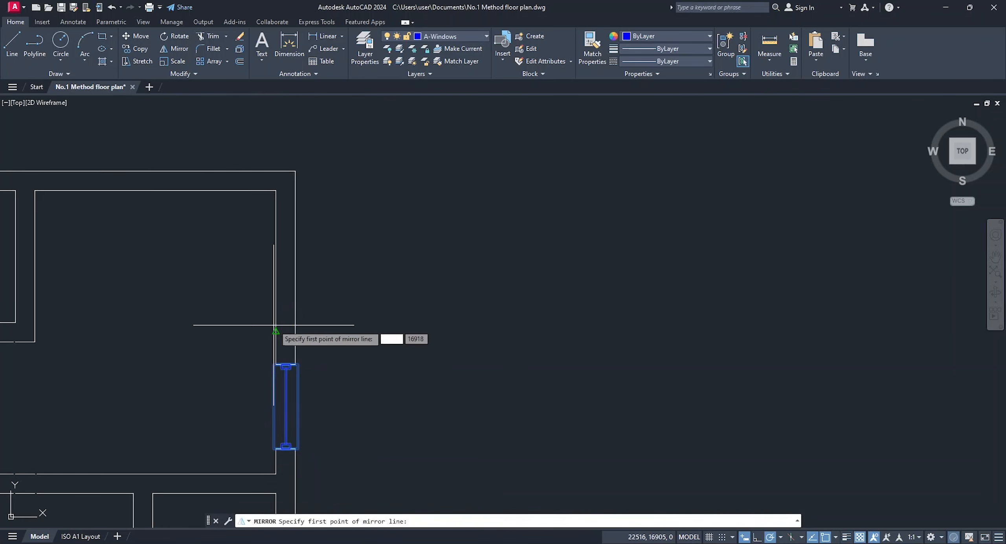
{"action": "left_click", "coordinate": [285, 365]}
{"action": "left_click", "coordinate": [218, 333]}
{"action": "key", "text": "Return"}
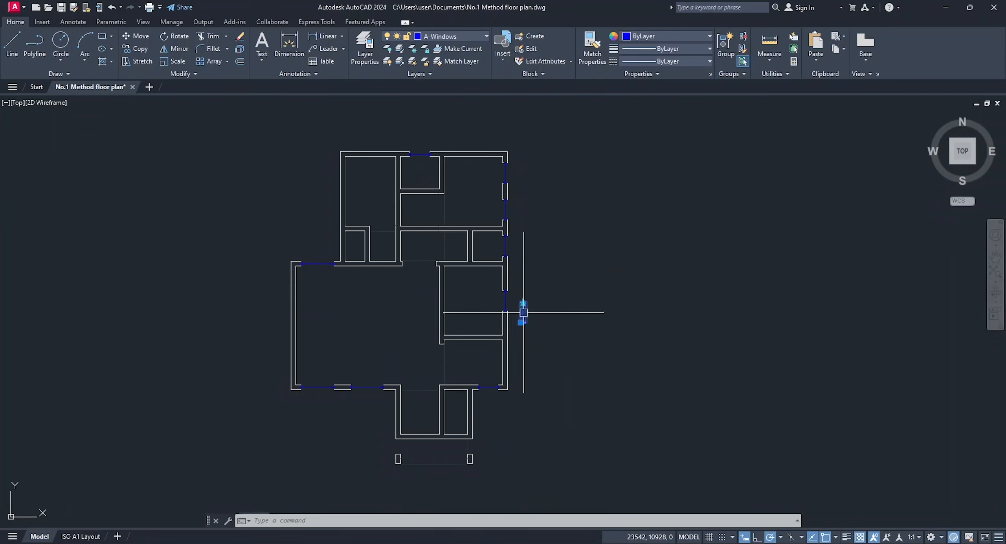
Step: Move the loose vertical window into the upper-left room's outer left wall, align it with the wall lines and lengthen it
{"action": "scroll", "coordinate": [522, 310], "scroll_direction": "up", "scroll_amount": 5}
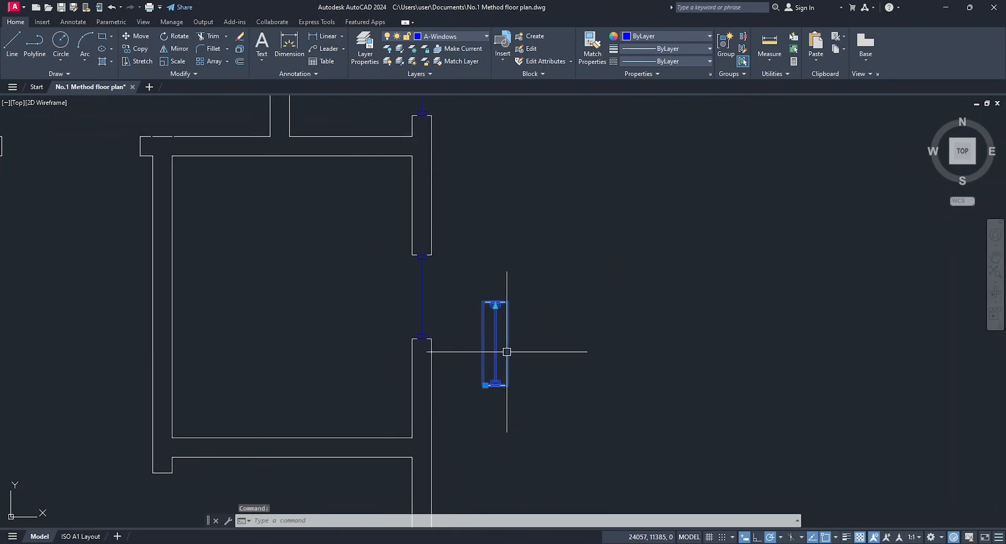
{"action": "left_click", "coordinate": [499, 350]}
{"action": "scroll", "coordinate": [371, 224], "scroll_direction": "down", "scroll_amount": 5}
{"action": "scroll", "coordinate": [345, 331], "scroll_direction": "up", "scroll_amount": 5}
{"action": "left_click", "coordinate": [344, 331]}
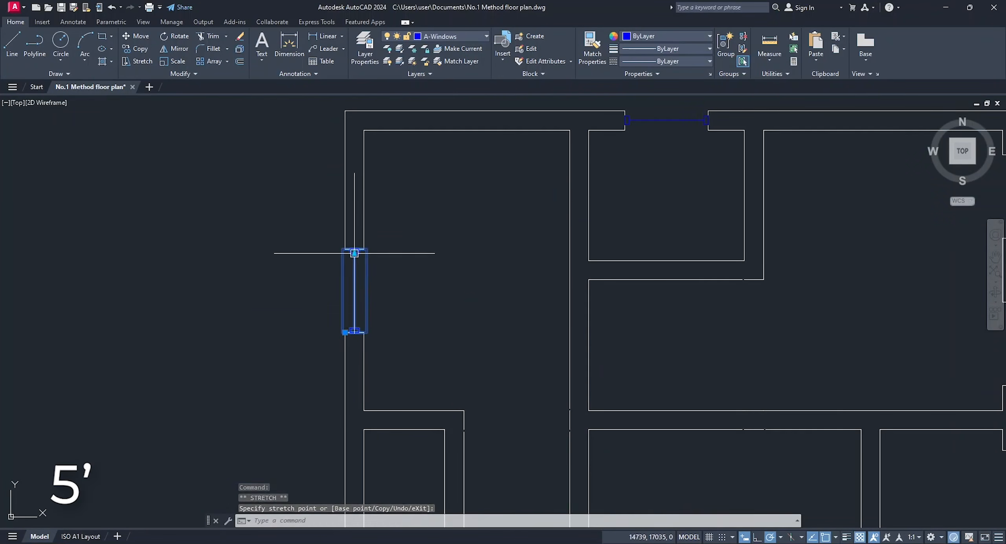
{"action": "key", "text": "Escape"}
{"action": "scroll", "coordinate": [465, 356], "scroll_direction": "down", "scroll_amount": 3}
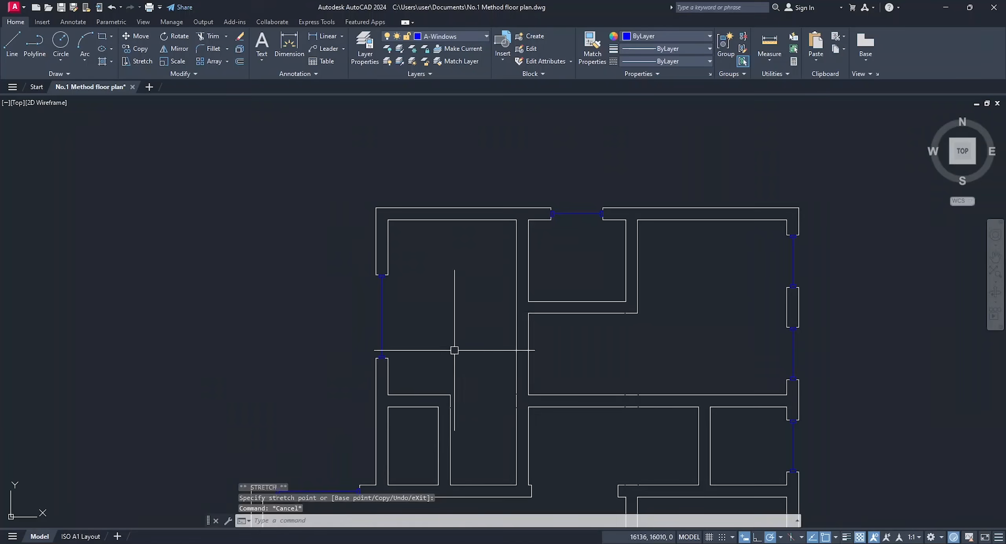
Step: Copy the upper-left room's long window down the left wall to the small room below
{"action": "middle_click_drag", "start_coordinate": [456, 349], "coordinate": [361, 229]}
{"action": "left_click", "coordinate": [349, 229]}
{"action": "scroll", "coordinate": [343, 245], "scroll_direction": "up", "scroll_amount": 5}
{"action": "type", "text": "co"}
{"action": "key", "text": "Return"}
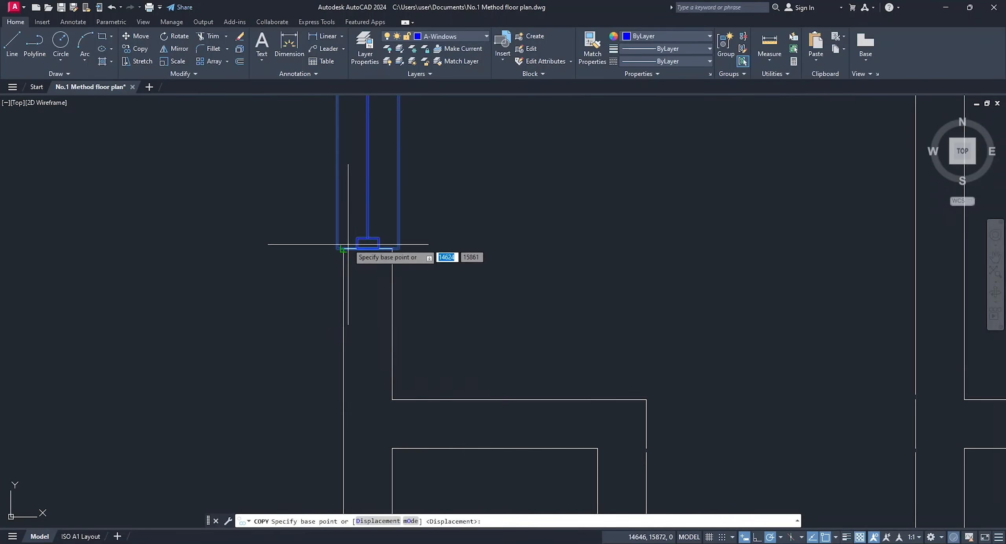
{"action": "left_click", "coordinate": [343, 248]}
{"action": "scroll", "coordinate": [347, 253], "scroll_direction": "down", "scroll_amount": 5}
{"action": "left_click", "coordinate": [346, 440]}
{"action": "key", "text": "Escape"}
Step: Set the width of the small left room's window to 600 mm
{"action": "left_click", "coordinate": [356, 342]}
{"action": "left_click", "coordinate": [355, 308]}
{"action": "type", "text": "600"}
{"action": "key", "text": "Return"}
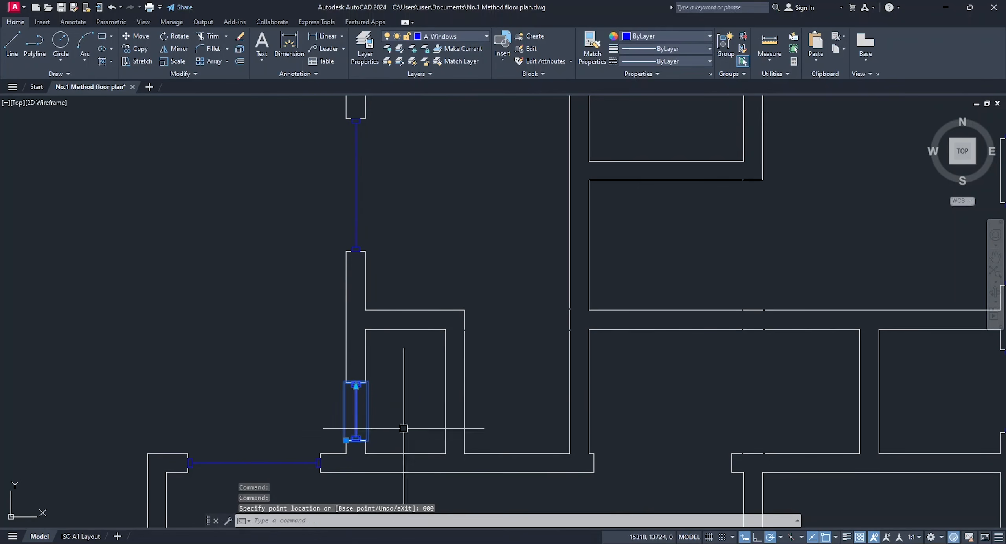
{"action": "key", "text": "Escape"}
Step: Move the 600 mm window to the midpoint of the small left room's outer wall and align its base with the wall line
{"action": "left_click", "coordinate": [136, 36]}
{"action": "left_click", "coordinate": [368, 423]}
{"action": "key", "text": "Return"}
{"action": "scroll", "coordinate": [393, 440], "scroll_direction": "up", "scroll_amount": 8}
{"action": "left_click", "coordinate": [348, 383]}
{"action": "left_click", "coordinate": [339, 334]}
{"action": "left_click", "coordinate": [308, 267]}
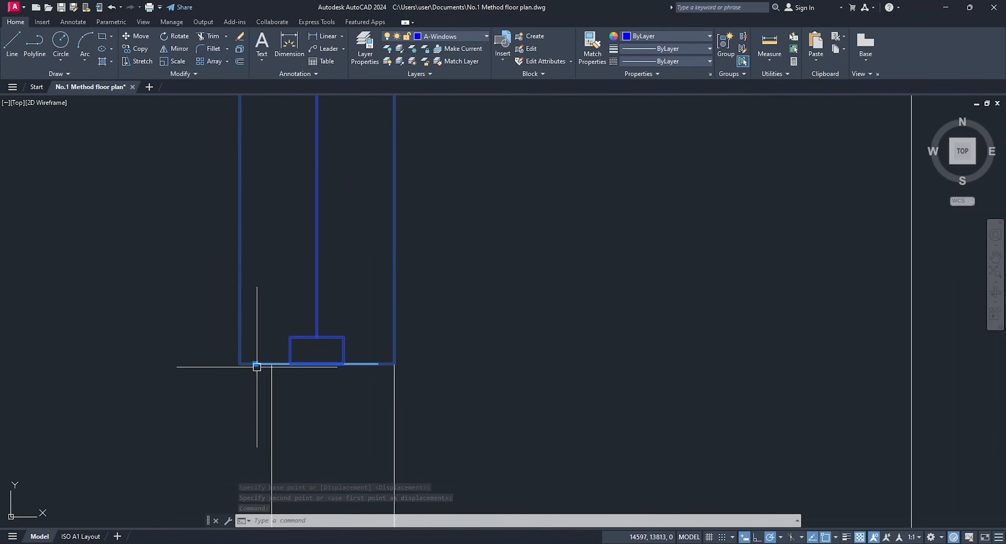
{"action": "left_click", "coordinate": [256, 365]}
{"action": "left_click", "coordinate": [271, 364]}
{"action": "scroll", "coordinate": [318, 389], "scroll_direction": "down", "scroll_amount": 5}
{"action": "key", "text": "Escape"}
Step: Copy the 600 mm window to the lower end of the small lower room's right wall
{"action": "left_click", "coordinate": [333, 236]}
{"action": "type", "text": "co"}
{"action": "key", "text": "Return"}
{"action": "left_click", "coordinate": [337, 250]}
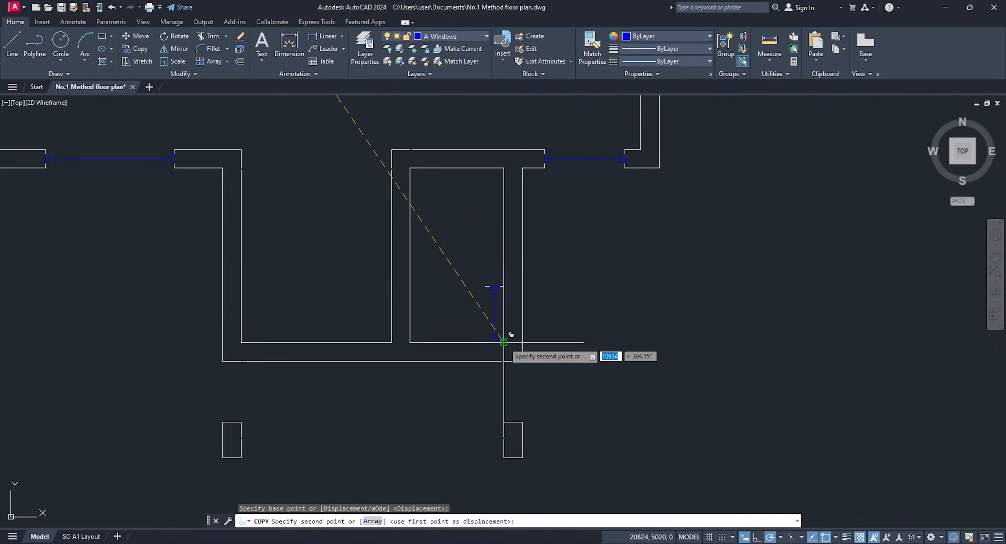
{"action": "left_click", "coordinate": [522, 342]}
{"action": "key", "text": "Escape"}
Step: Align the copied 600 mm window with the wall lines and shift it to the middle of the small lower room's right wall
{"action": "scroll", "coordinate": [503, 334], "scroll_direction": "up", "scroll_amount": 8}
{"action": "left_click", "coordinate": [514, 359]}
{"action": "left_click", "coordinate": [510, 370]}
{"action": "left_click", "coordinate": [510, 249]}
{"action": "scroll", "coordinate": [558, 369], "scroll_direction": "down", "scroll_amount": 15}
Step: Save and close the floor plan drawing
{"action": "key", "text": "ctrl+s"}
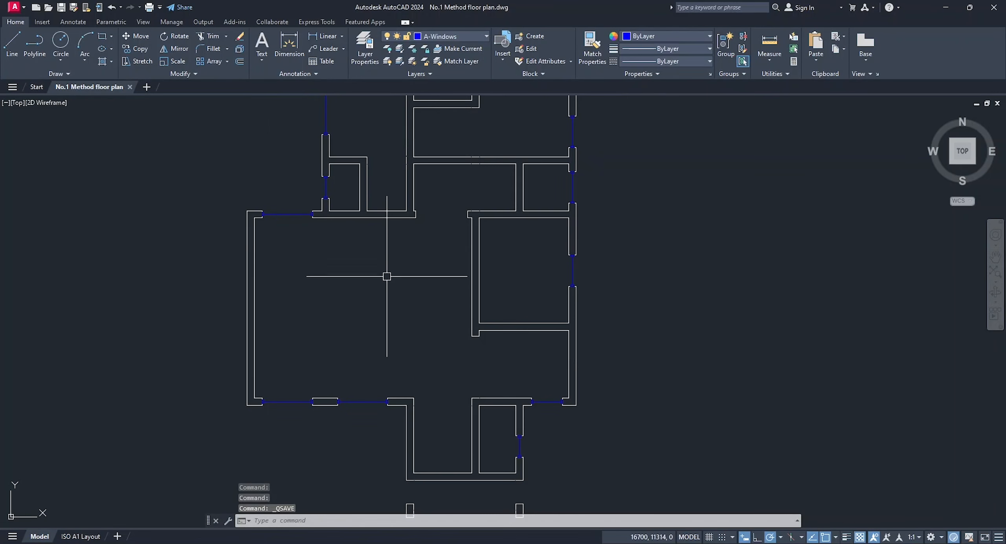
{"action": "middle_click_drag", "start_coordinate": [387, 277], "coordinate": [399, 313]}
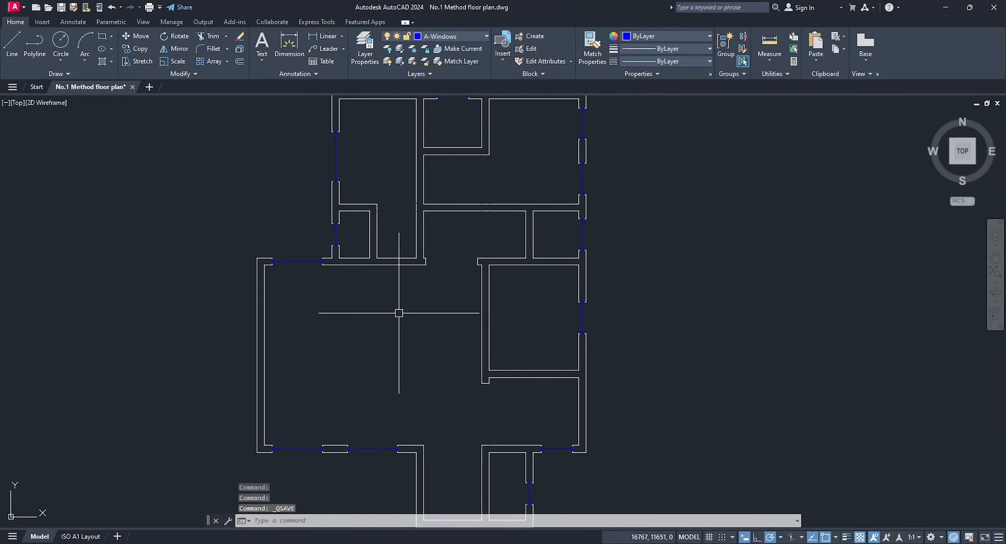
{"action": "left_click", "coordinate": [132, 87]}
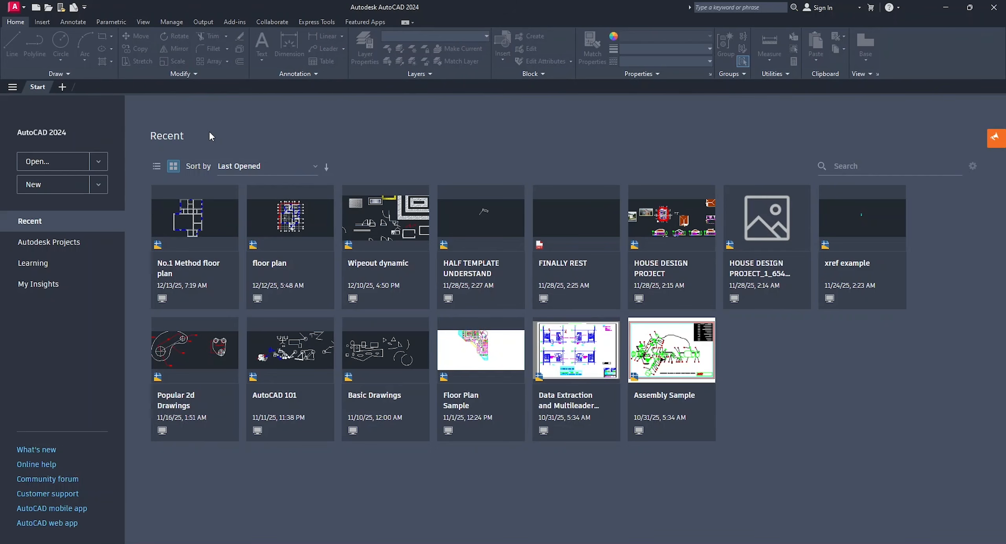
Step: Create a new drawing from the acadiso template
{"action": "left_click", "coordinate": [36, 7]}
{"action": "left_click", "coordinate": [430, 349]}
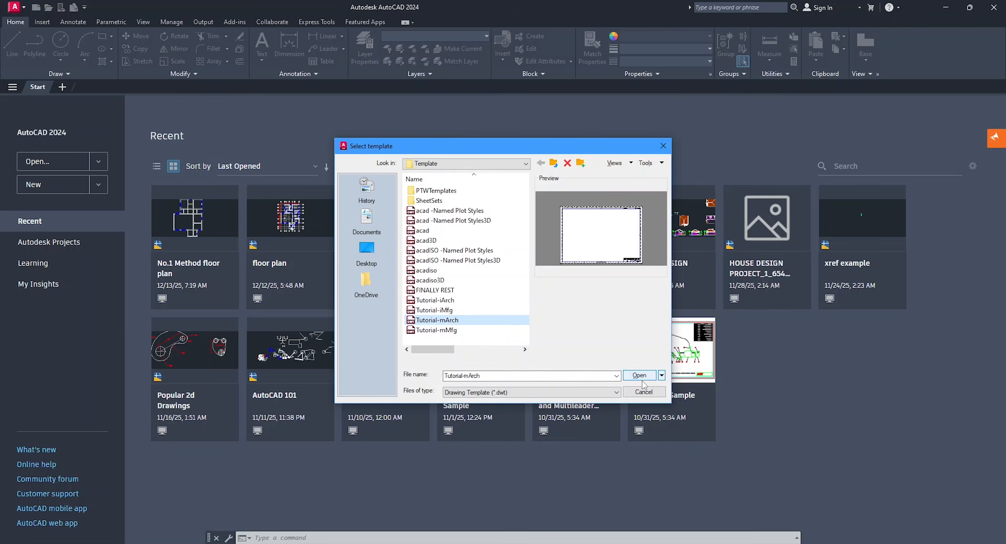
{"action": "left_click", "coordinate": [429, 271]}
{"action": "left_click", "coordinate": [639, 375]}
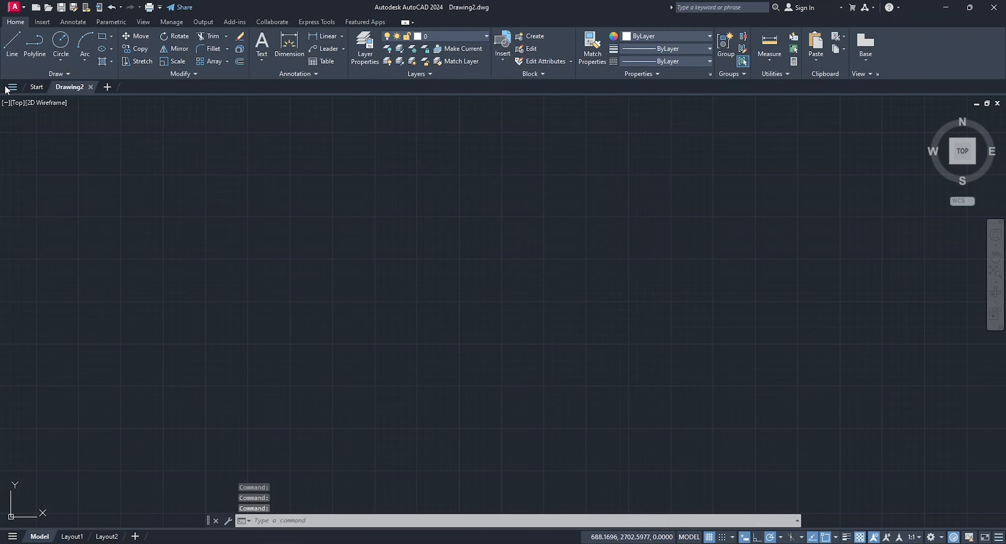
Step: Reopen the No.1 Method floor plan drawing and copy the upper-left room's exterior window to the clipboard
{"action": "left_click", "coordinate": [31, 88]}
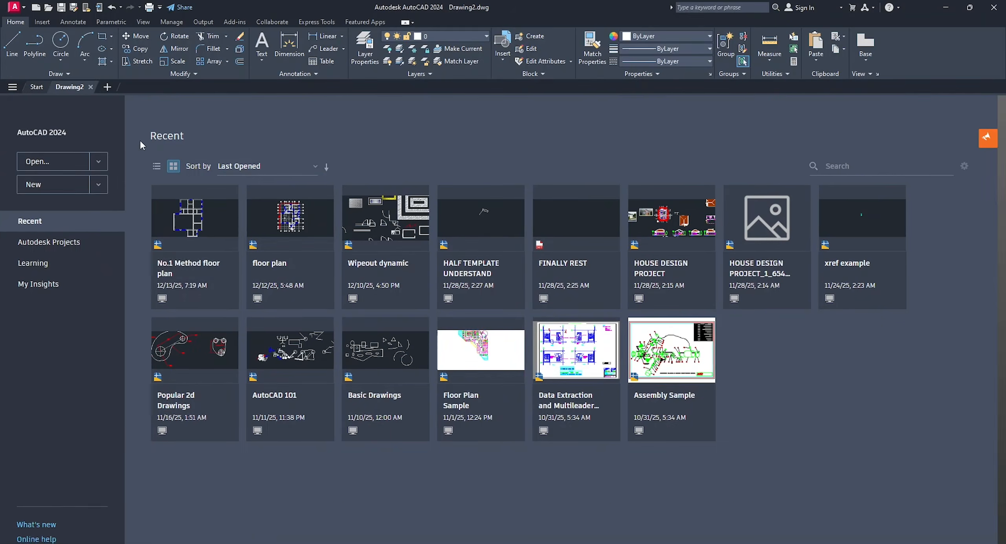
{"action": "left_click", "coordinate": [188, 228]}
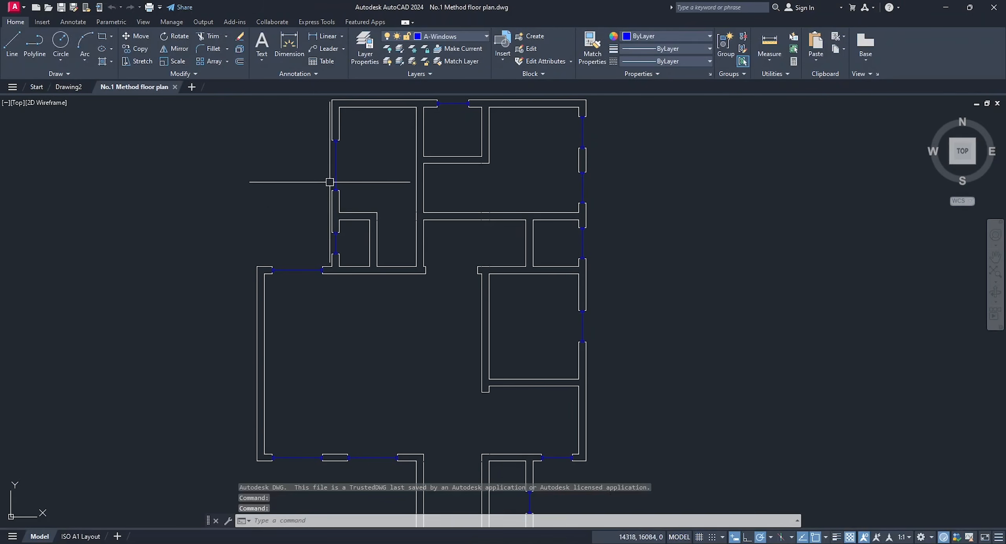
{"action": "left_click", "coordinate": [337, 170]}
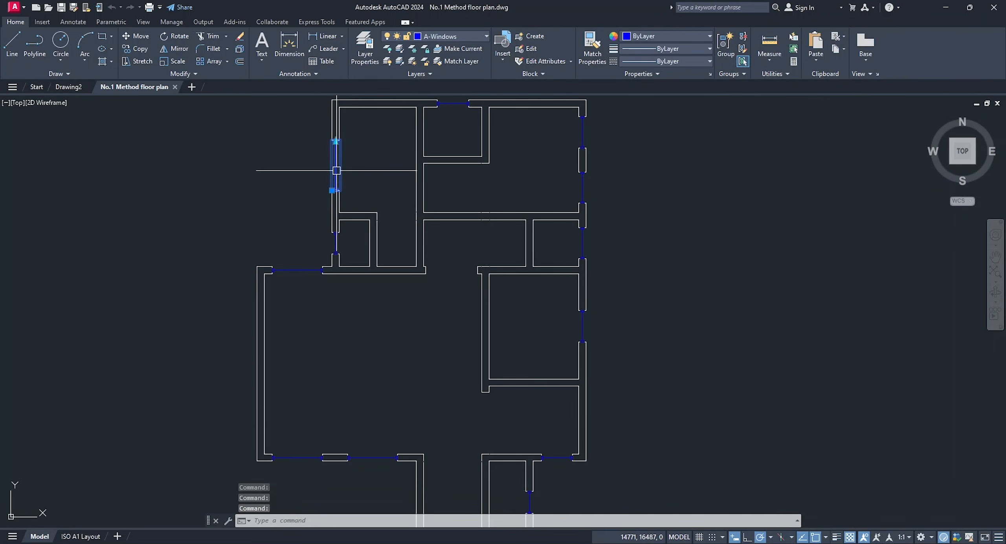
{"action": "right_click", "coordinate": [287, 202]}
{"action": "mouse_move", "coordinate": [330, 271]}
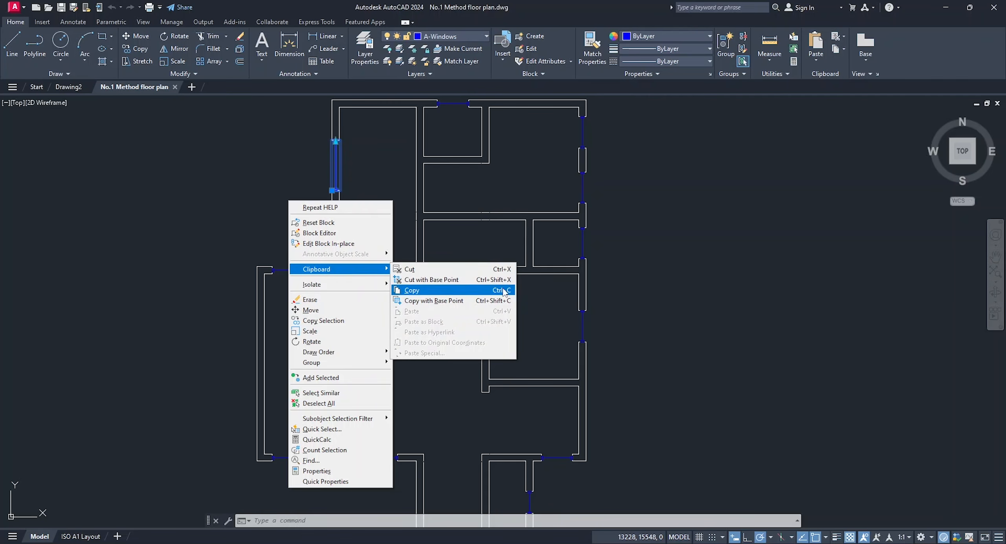
{"action": "left_click", "coordinate": [237, 200]}
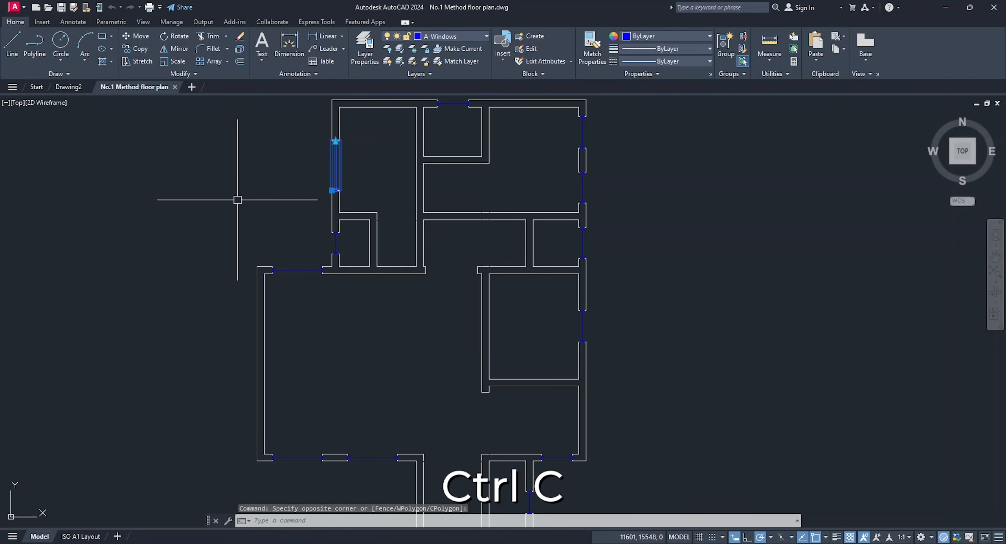
{"action": "key", "text": "ctrl+c"}
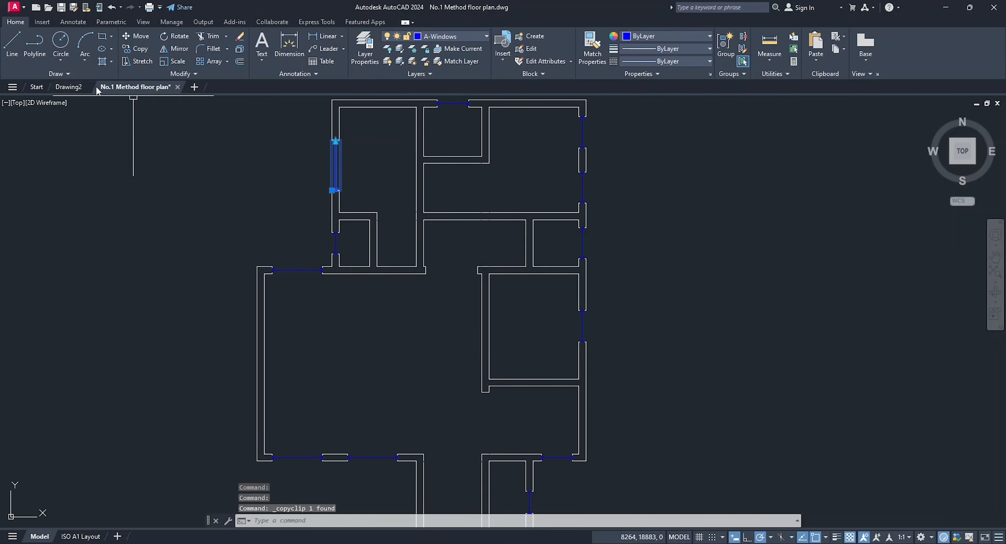
Step: Switch to Drawing2 and paste the copied window block into its empty model space
{"action": "left_click", "coordinate": [69, 87]}
{"action": "key", "text": "ctrl+v"}
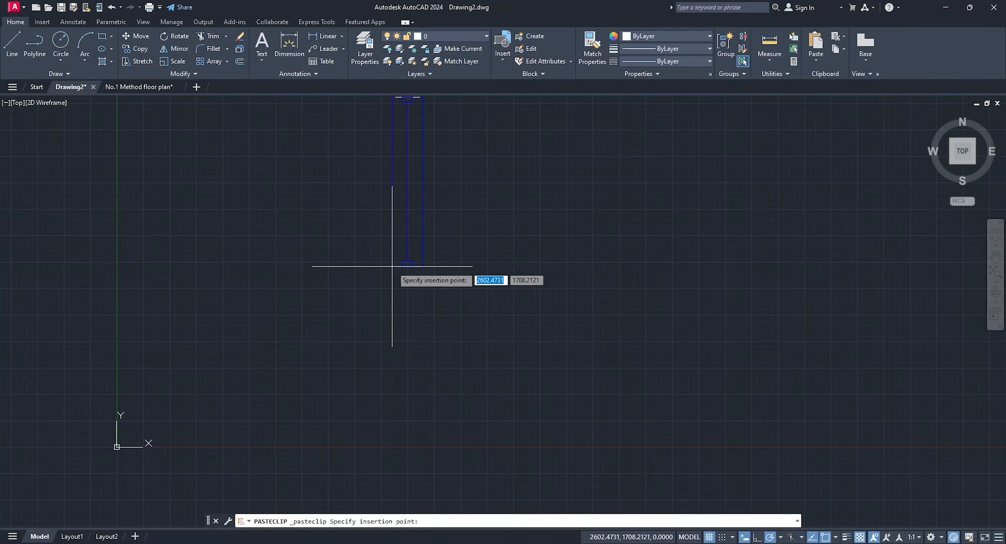
{"action": "left_click", "coordinate": [393, 303]}
{"action": "middle_click_drag", "start_coordinate": [471, 352], "coordinate": [367, 454]}
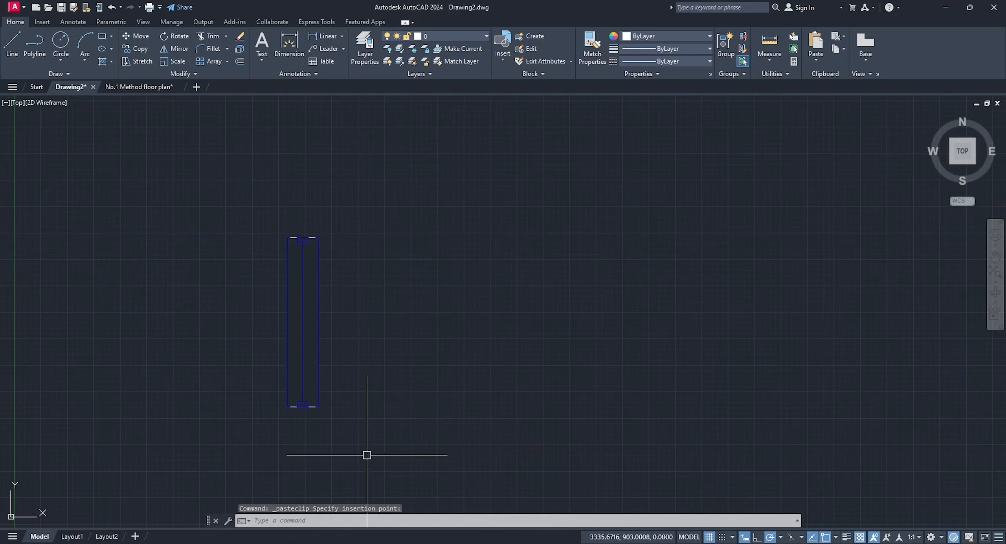
Step: Test the pasted window's dynamic stretch and leave the block longer than it was pasted
{"action": "left_click", "coordinate": [303, 288]}
{"action": "left_click", "coordinate": [303, 239]}
{"action": "left_click", "coordinate": [303, 314]}
{"action": "left_click", "coordinate": [303, 196]}
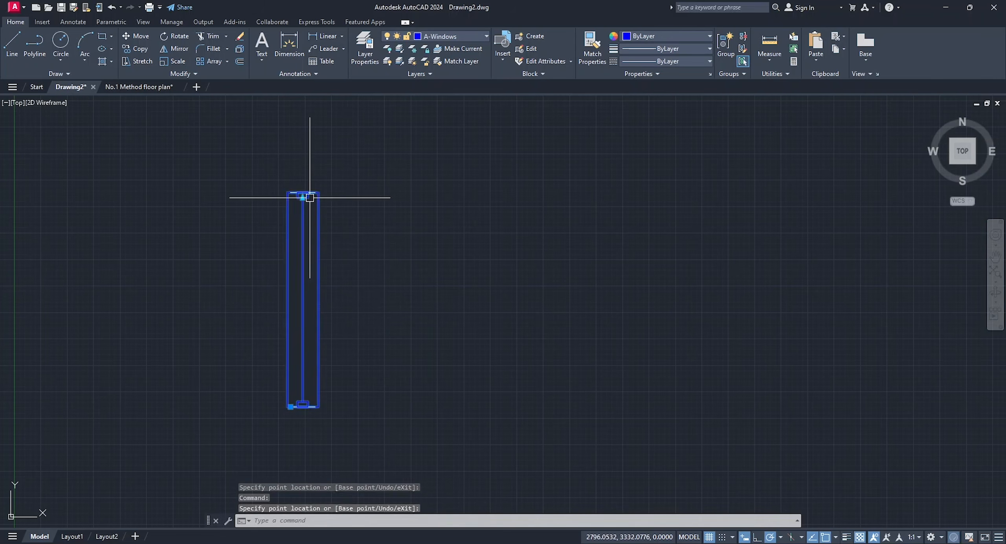
{"action": "key", "text": "Escape"}
Step: Draw a large freehand rectangle to the right of the window as the outer wall outline
{"action": "scroll", "coordinate": [316, 261], "scroll_direction": "down", "scroll_amount": 1}
{"action": "middle_click_drag", "start_coordinate": [364, 281], "coordinate": [329, 344]}
{"action": "left_click", "coordinate": [102, 36]}
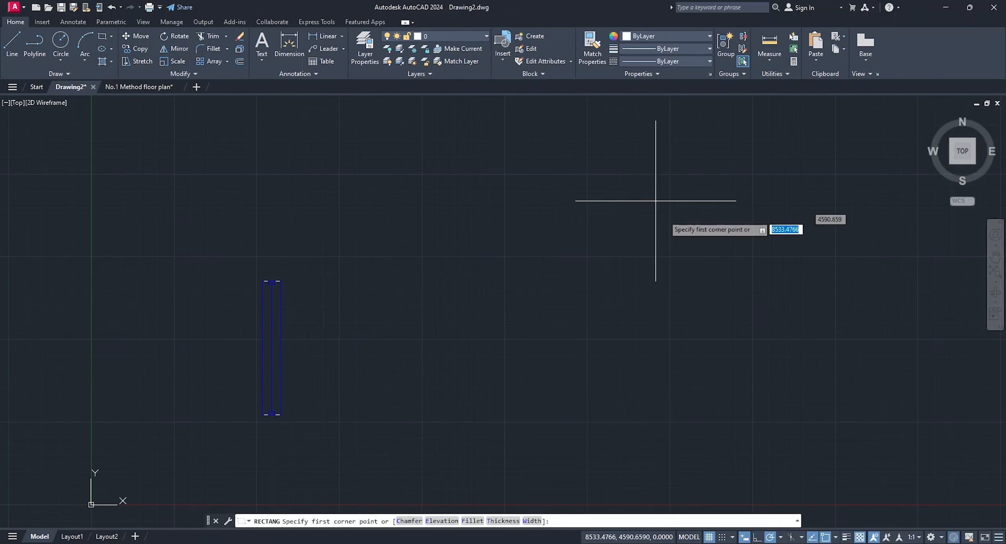
{"action": "left_click", "coordinate": [469, 175]}
{"action": "middle_click_drag", "start_coordinate": [877, 423], "coordinate": [719, 396]}
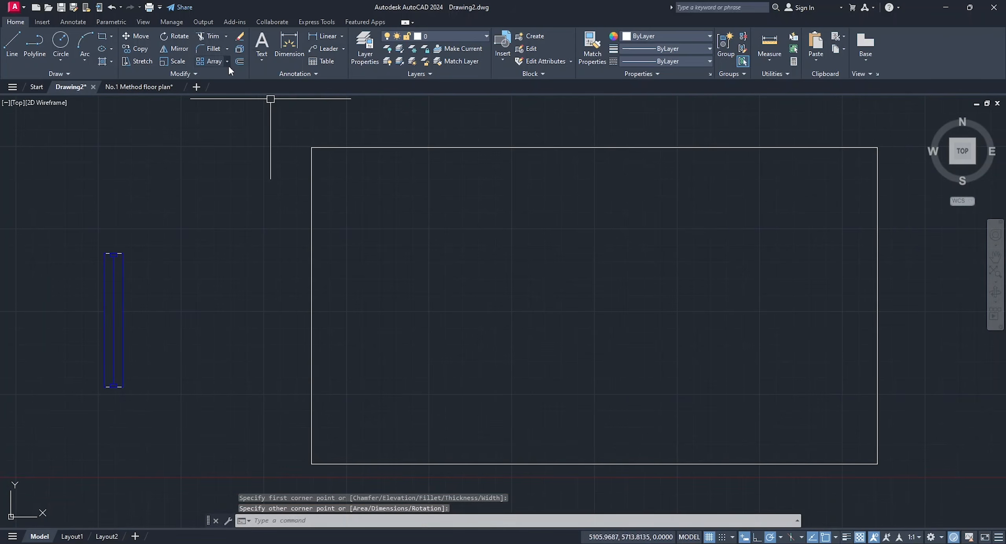
Step: Offset the rectangle 230 mm inward to form the inner wall line
{"action": "left_click", "coordinate": [240, 61]}
{"action": "type", "text": "230"}
{"action": "key", "text": "Return"}
{"action": "left_click", "coordinate": [453, 150]}
{"action": "left_click", "coordinate": [427, 250]}
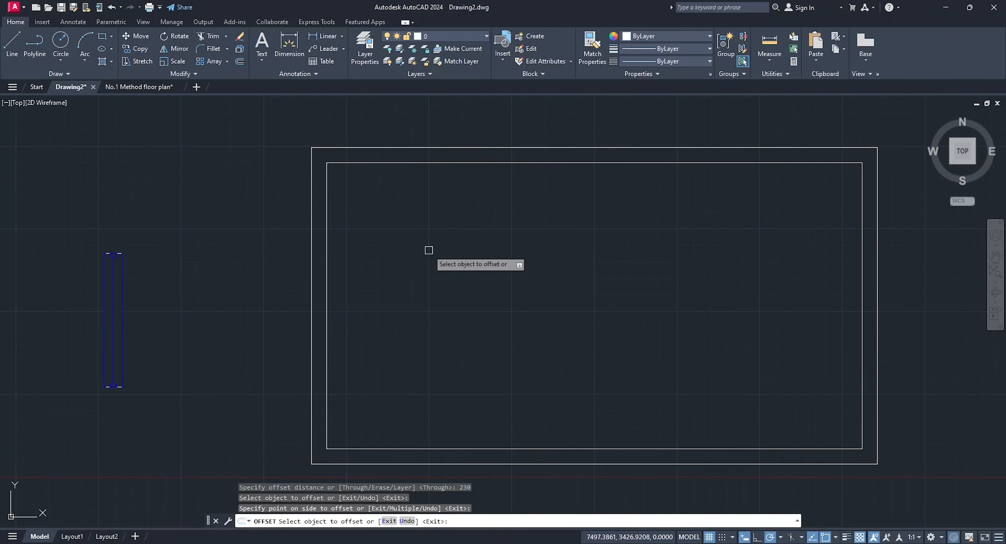
{"action": "key", "text": "Escape"}
Step: Move the window block by its base point into the lower end of the rectangle's left wall
{"action": "left_click_drag", "start_coordinate": [115, 287], "coordinate": [75, 188]}
{"action": "left_click", "coordinate": [106, 387]}
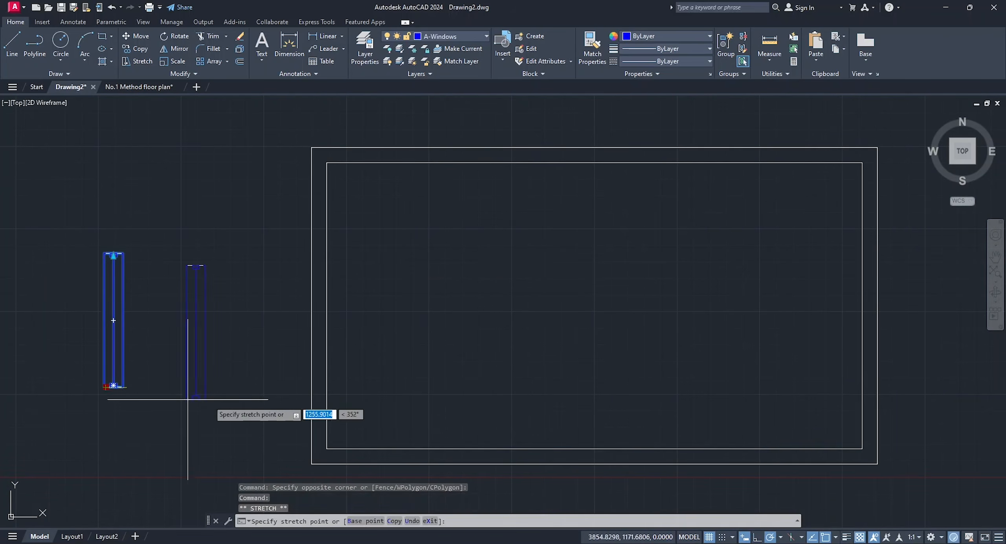
{"action": "left_click", "coordinate": [311, 448]}
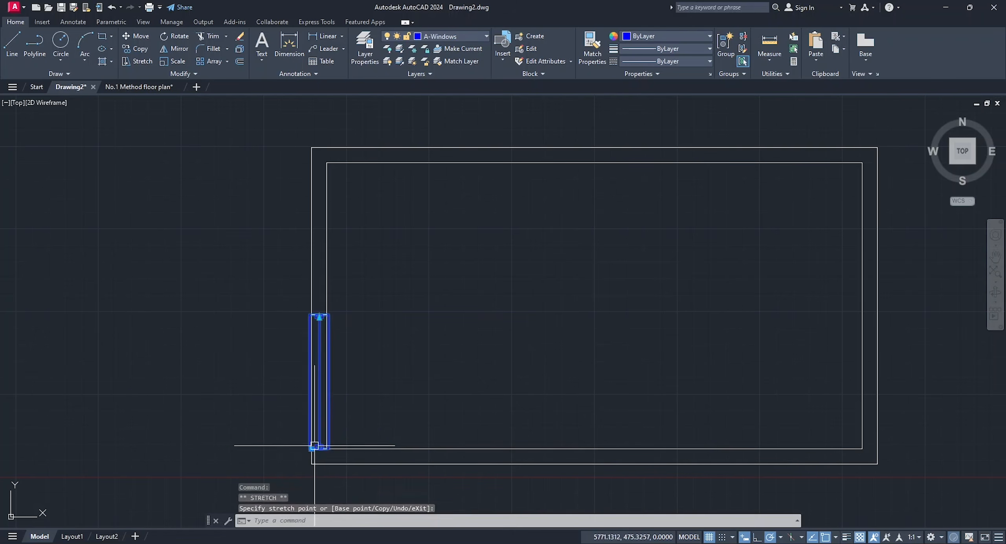
{"action": "key", "text": "Escape"}
{"action": "left_click", "coordinate": [321, 412]}
{"action": "key", "text": "Escape"}
Step: Bring the window block to the front so its wipeout masks the wall lines
{"action": "scroll", "coordinate": [313, 397], "scroll_direction": "up", "scroll_amount": 2}
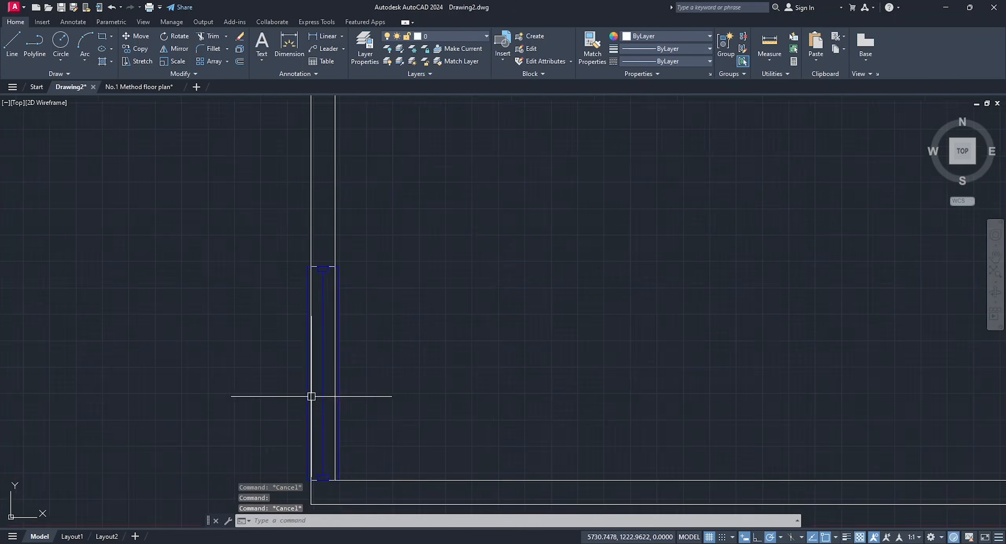
{"action": "scroll", "coordinate": [322, 319], "scroll_direction": "down", "scroll_amount": 1}
{"action": "left_click", "coordinate": [338, 324]}
{"action": "key", "text": "Escape"}
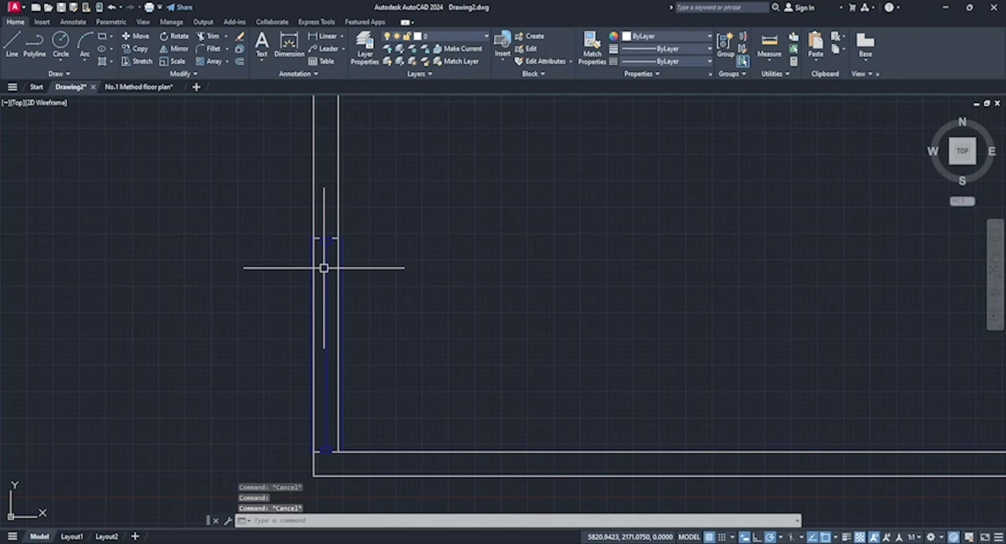
{"action": "left_click", "coordinate": [324, 269]}
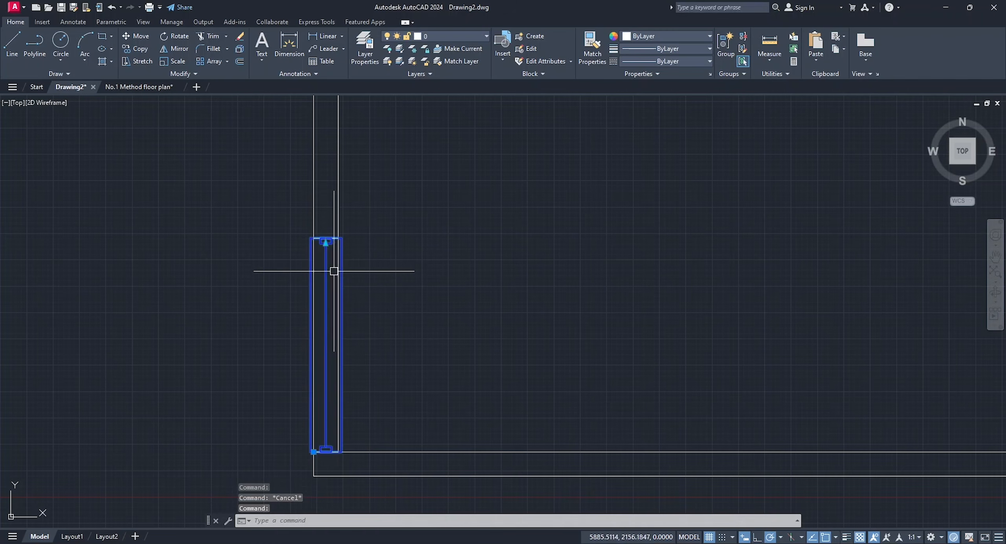
{"action": "right_click", "coordinate": [382, 281]}
{"action": "mouse_move", "coordinate": [484, 411]}
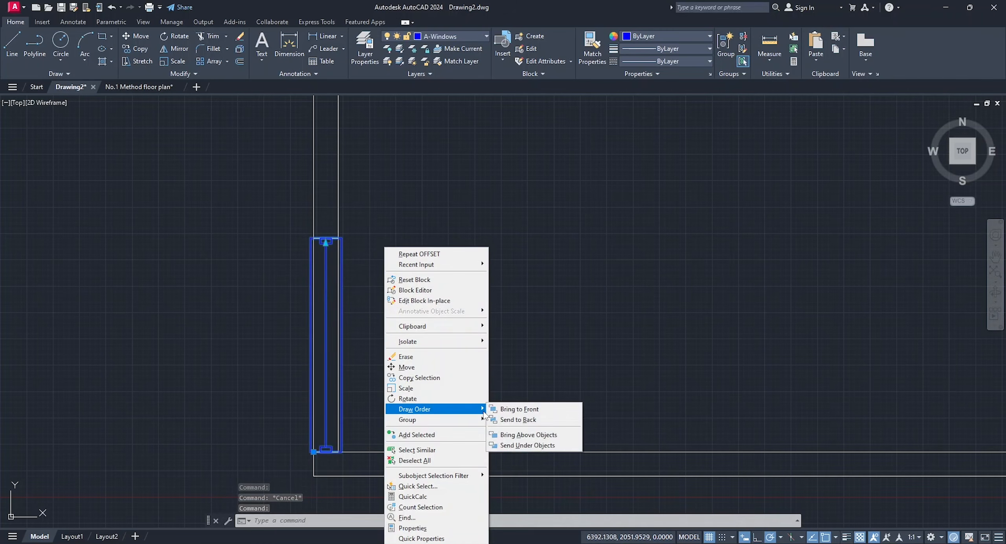
{"action": "left_click", "coordinate": [520, 410]}
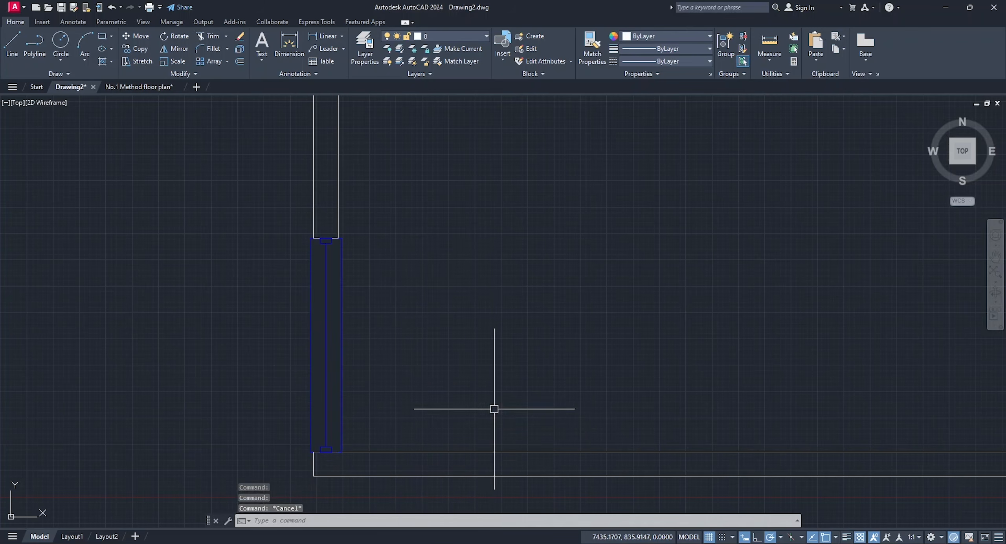
Step: Turn the wipeout frames off in this drawing
{"action": "middle_click_drag", "start_coordinate": [339, 310], "coordinate": [355, 346]}
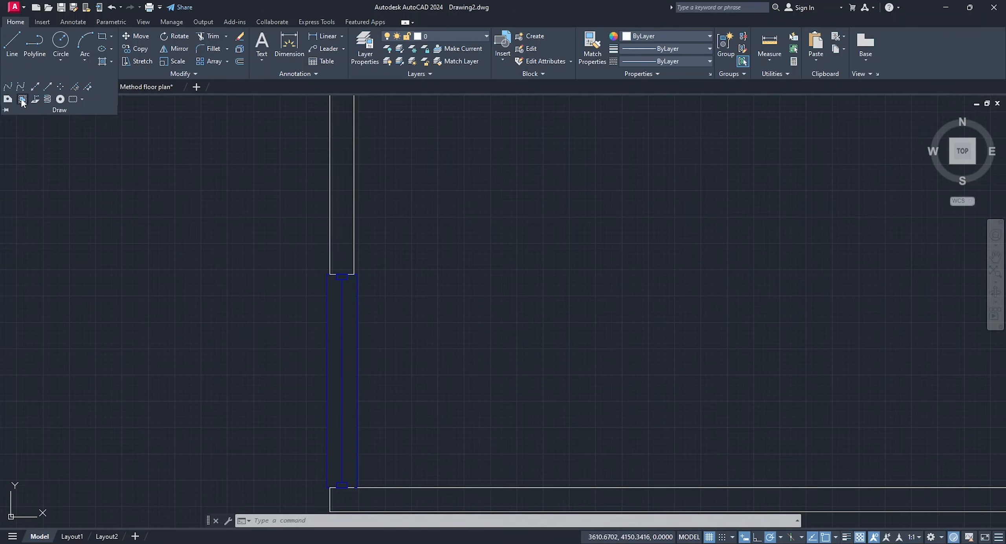
{"action": "left_click", "coordinate": [22, 99]}
{"action": "left_click", "coordinate": [408, 521]}
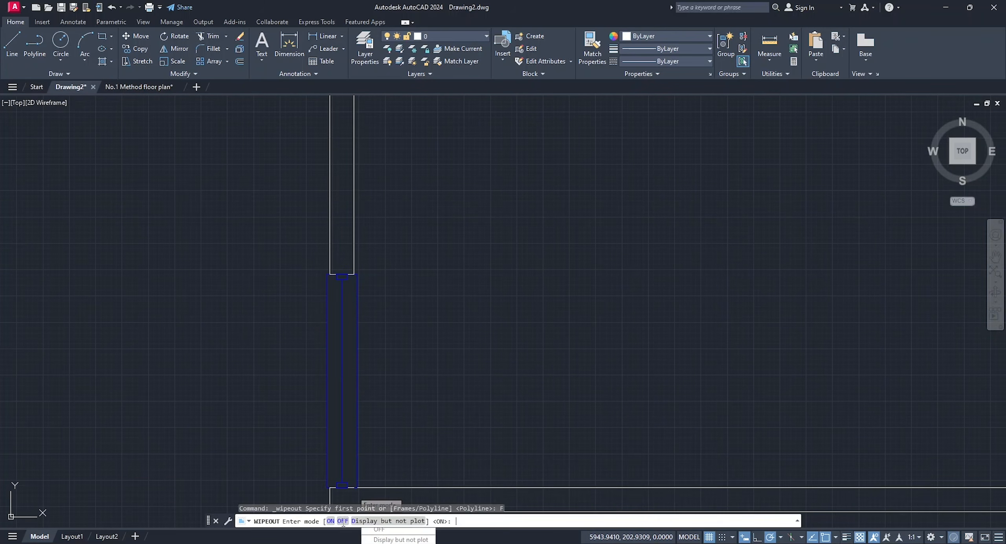
{"action": "left_click", "coordinate": [342, 520]}
{"action": "key", "text": "Escape"}
{"action": "scroll", "coordinate": [398, 317], "scroll_direction": "down", "scroll_amount": 2}
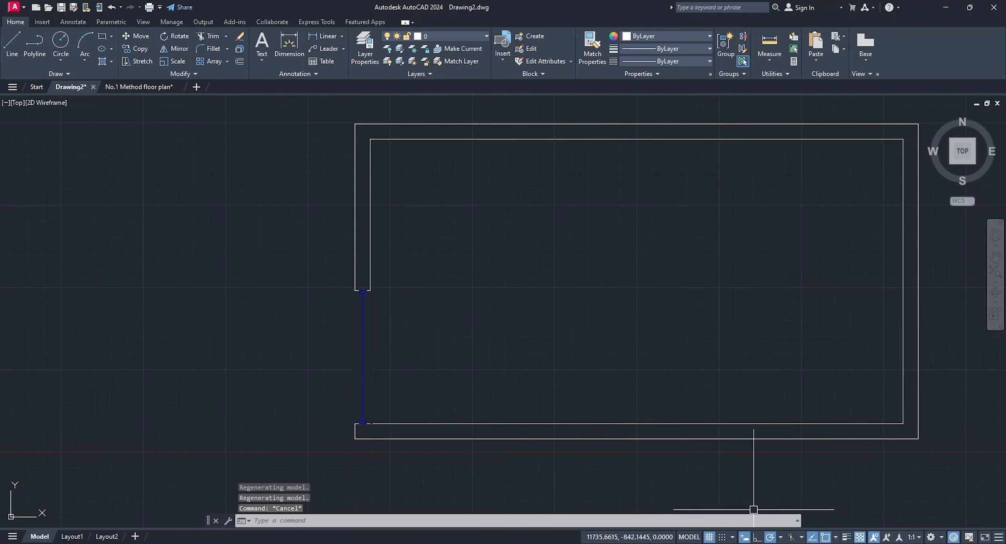
Step: Shift the window block up along the left wall to about the middle of the wall
{"action": "left_click", "coordinate": [362, 352]}
{"action": "left_click", "coordinate": [355, 423]}
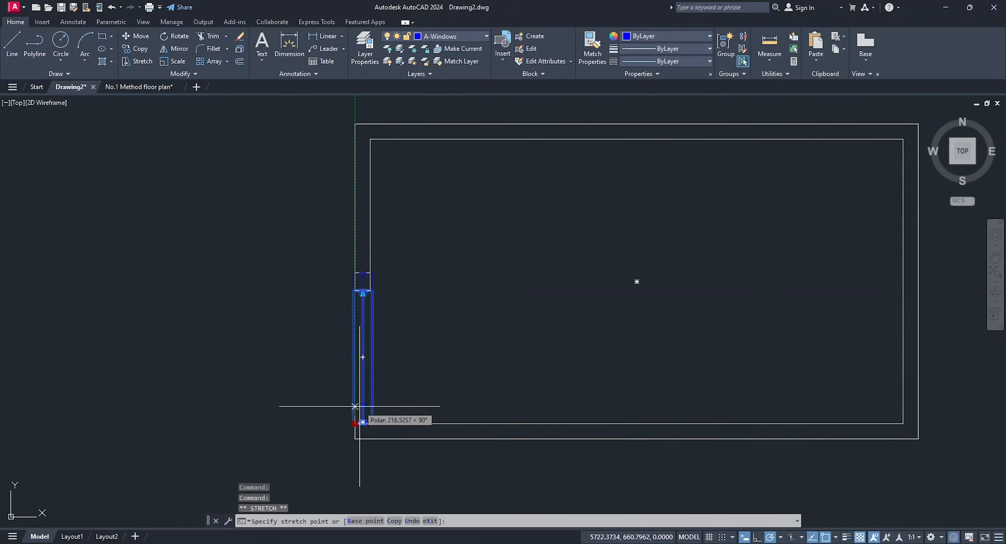
{"action": "left_click", "coordinate": [356, 380]}
{"action": "key", "text": "Escape"}
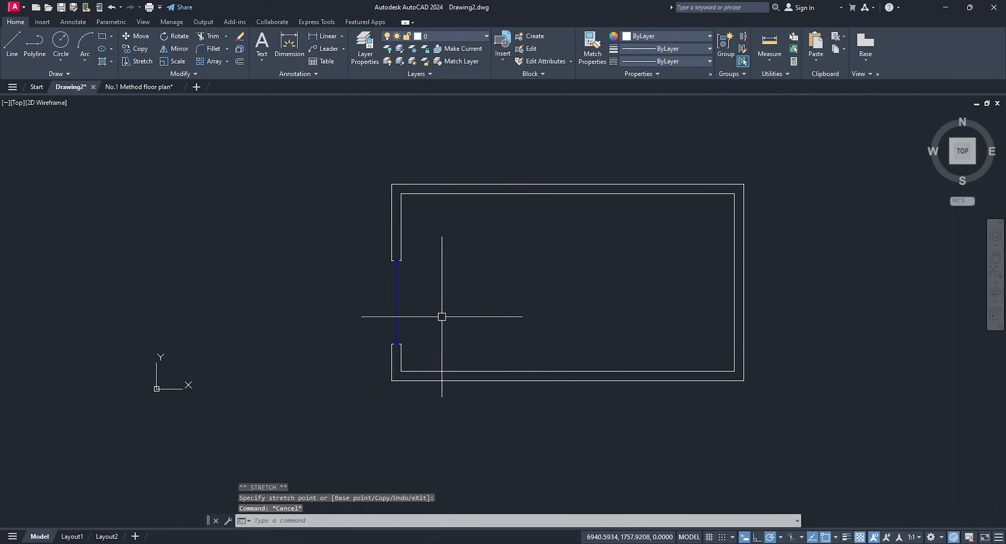
{"action": "left_click", "coordinate": [570, 297]}
{"action": "key", "text": "Escape"}
Step: Close Drawing2 without saving and return to the No.1 Method floor plan drawing
{"action": "left_click", "coordinate": [93, 87]}
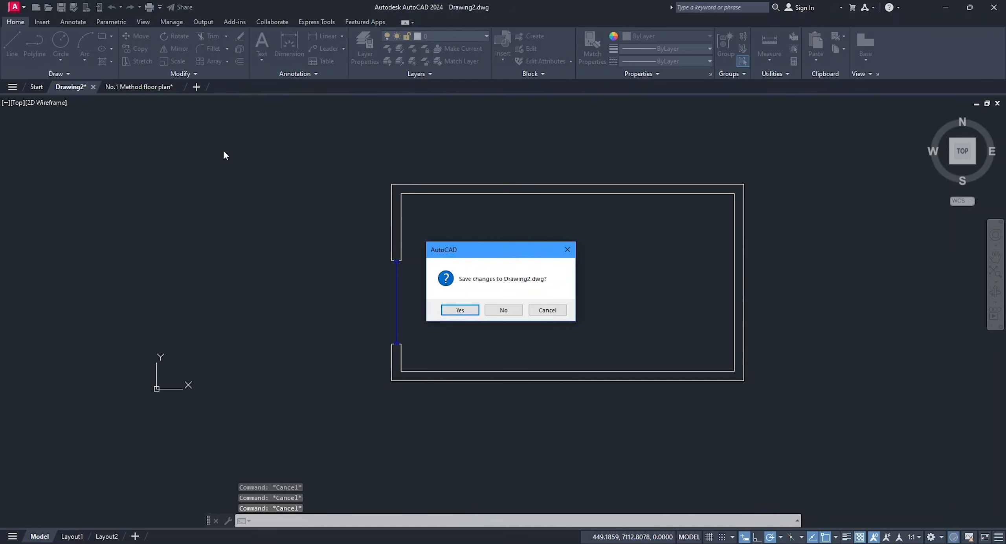
{"action": "left_click", "coordinate": [518, 311]}
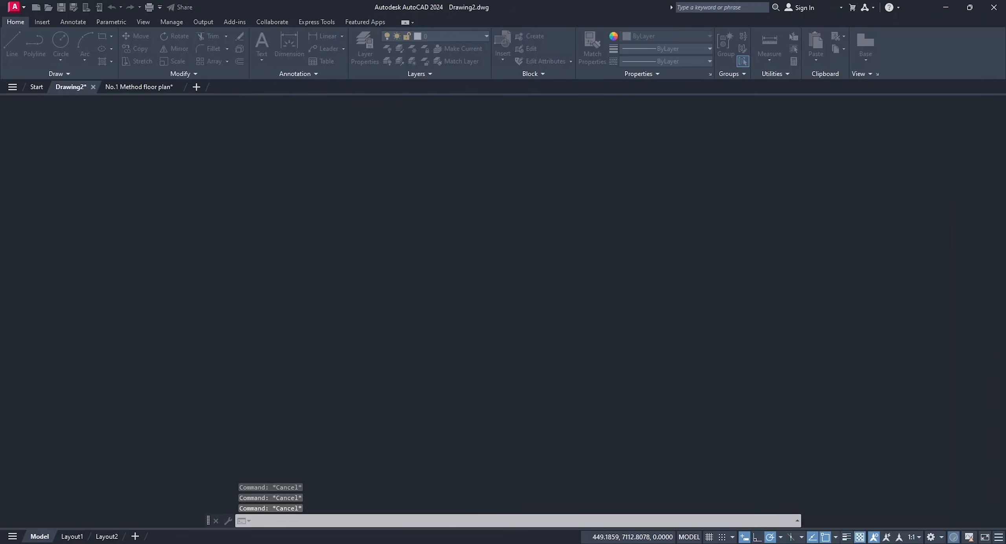
{"action": "left_click", "coordinate": [40, 90]}
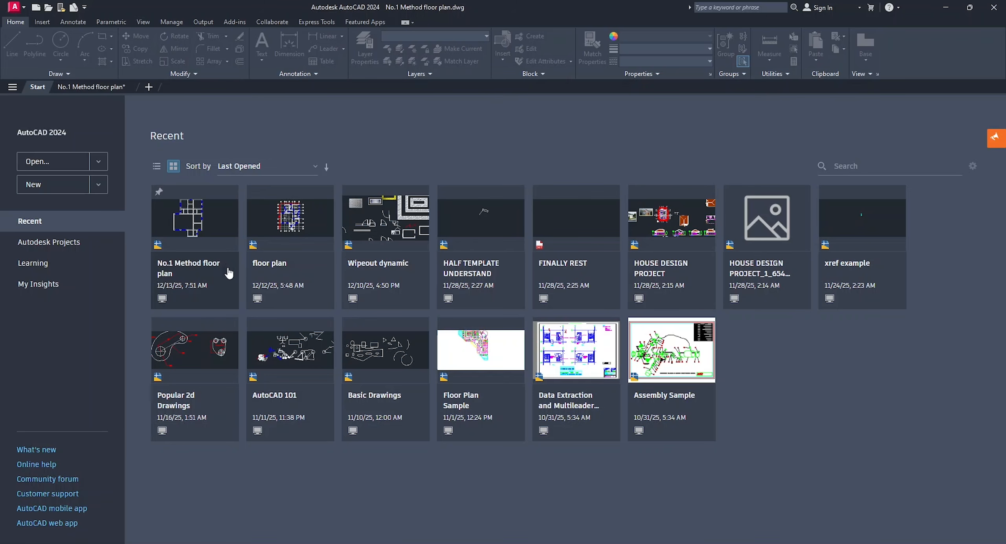
{"action": "left_click", "coordinate": [159, 192]}
{"action": "left_click", "coordinate": [96, 83]}
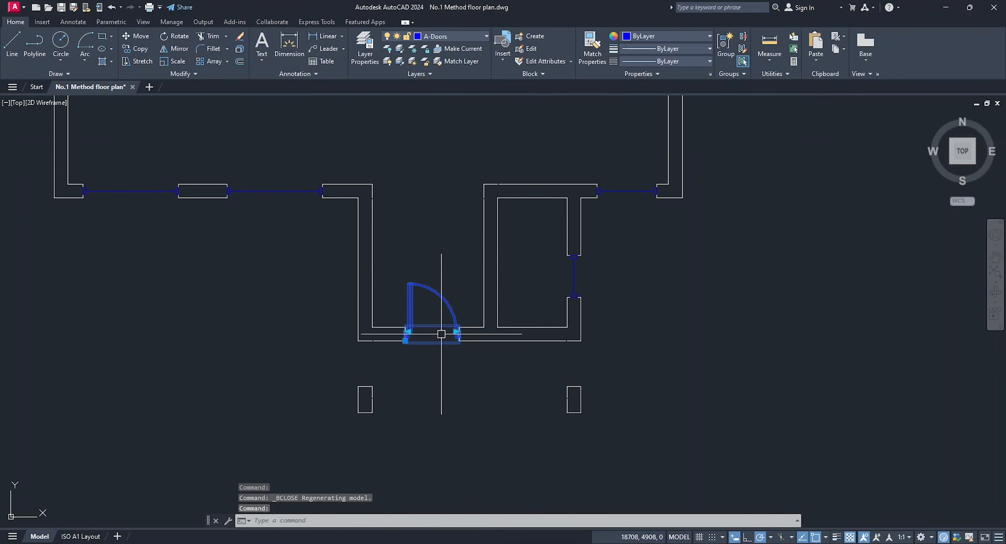
{"action": "scroll", "coordinate": [450, 333], "scroll_direction": "up", "scroll_amount": 2}
{"action": "left_click", "coordinate": [458, 332]}
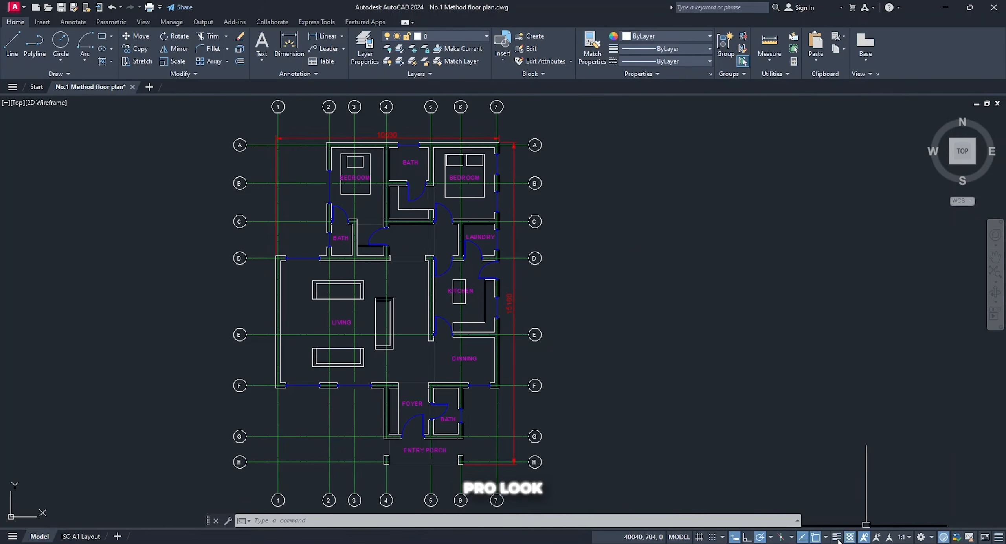
Step: Turn on the lineweight display for the completed floor plan
{"action": "left_click", "coordinate": [837, 537]}
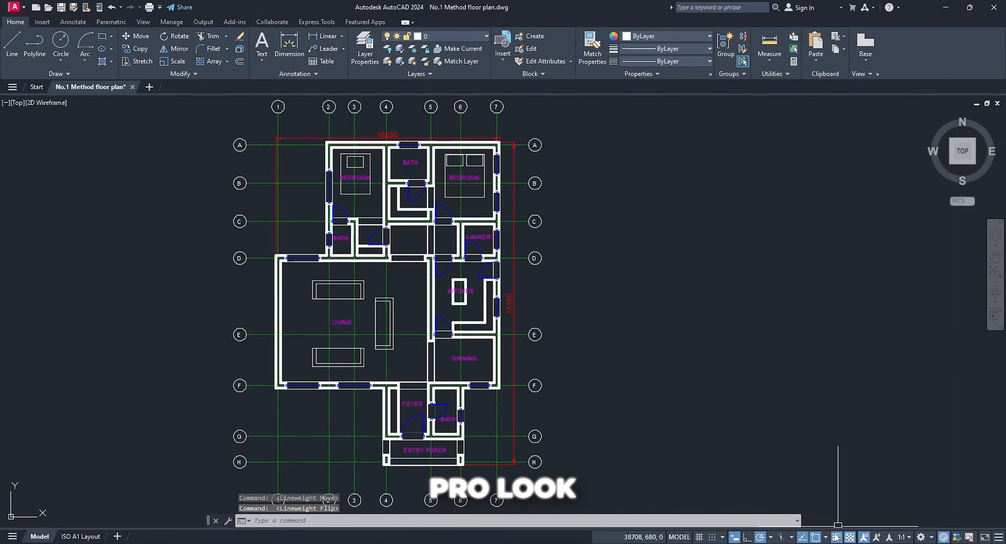